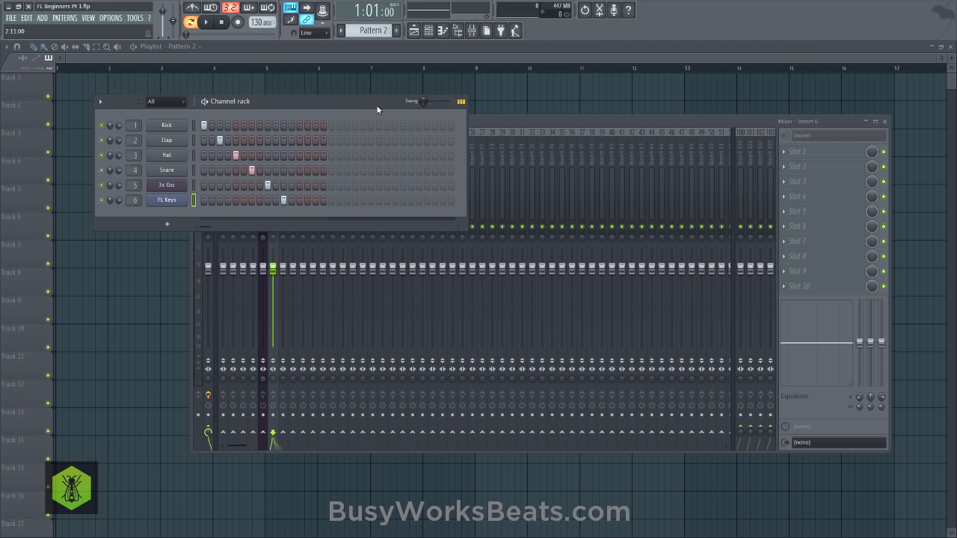
Clear the active steps of all six channels, Kick through FL Keys, in Pattern 2
right_click(284, 200)
right_click(268, 186)
right_click(252, 170)
right_click(235, 155)
right_click(220, 140)
right_click(215, 126)
right_click(205, 127)
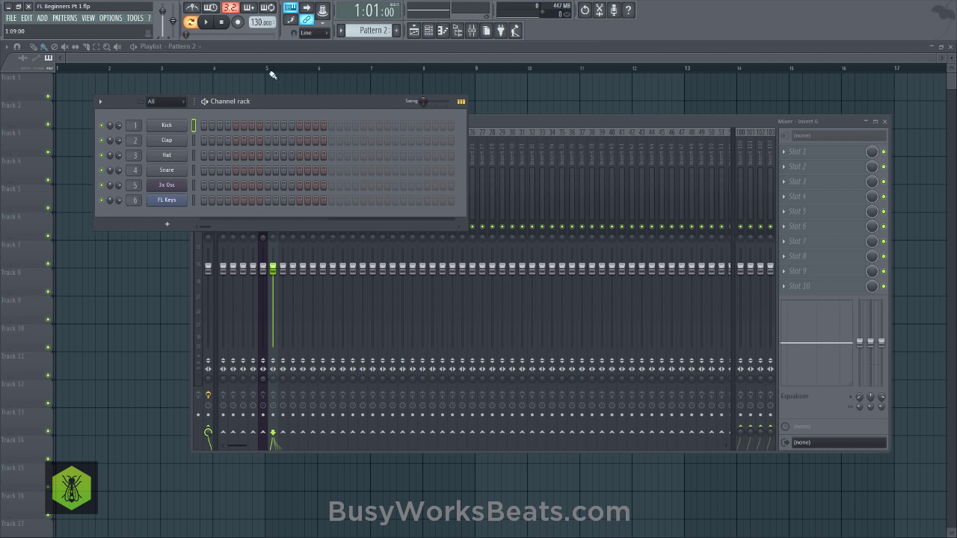
Start a new project, saving the changes to FL Beginners Pt 1.flp
click(474, 122)
click(334, 102)
click(10, 18)
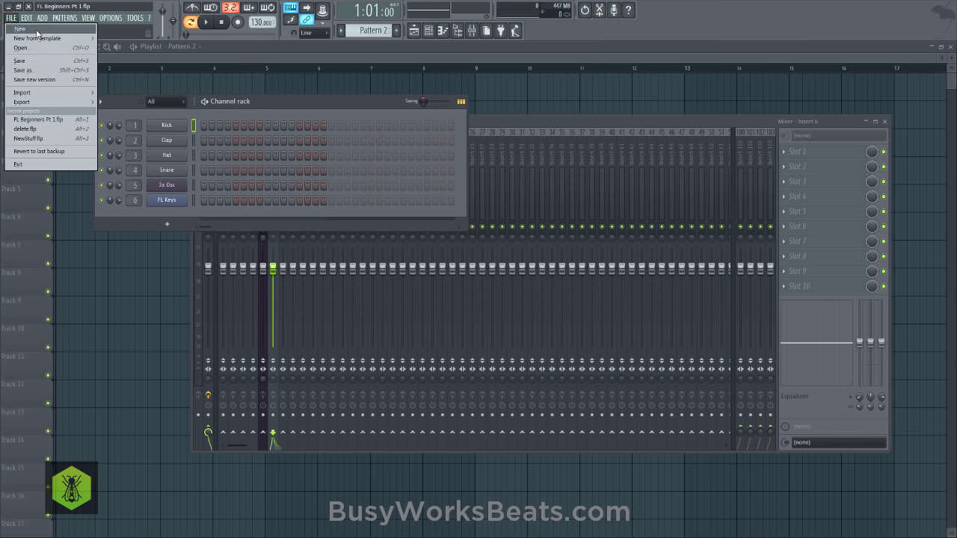
click(20, 29)
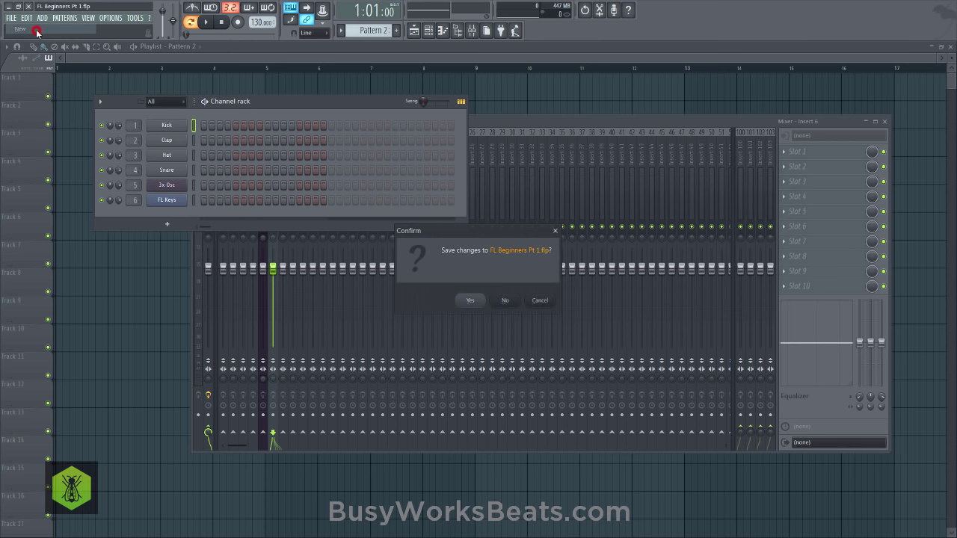
click(471, 301)
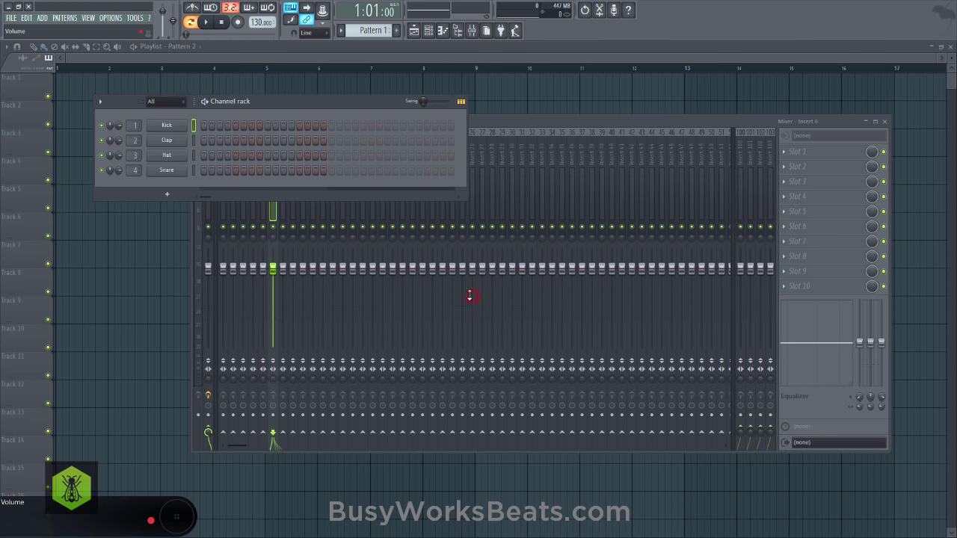
Save the new project as "Beat Making 101" in the Website projects folder
click(97, 48)
click(11, 17)
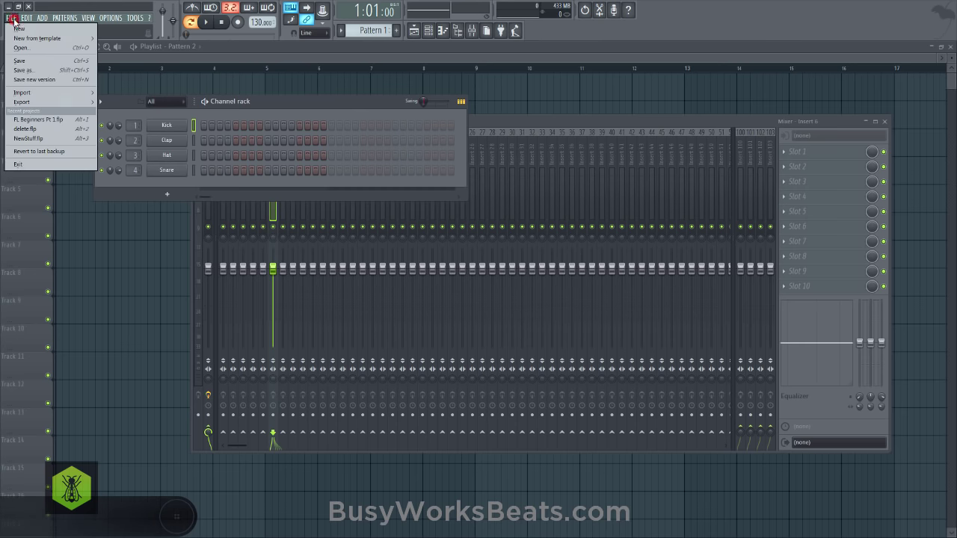
click(45, 72)
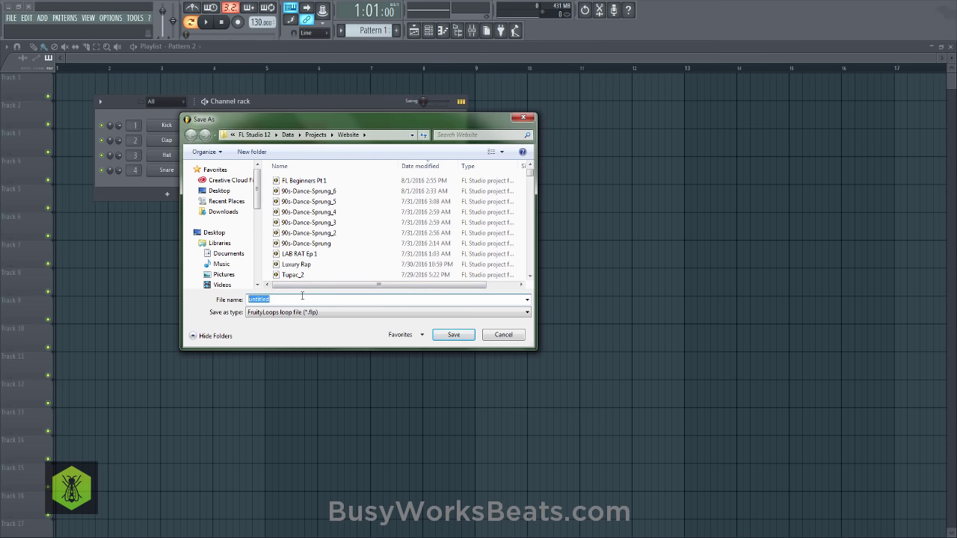
text(Beat Making 101)
click(455, 335)
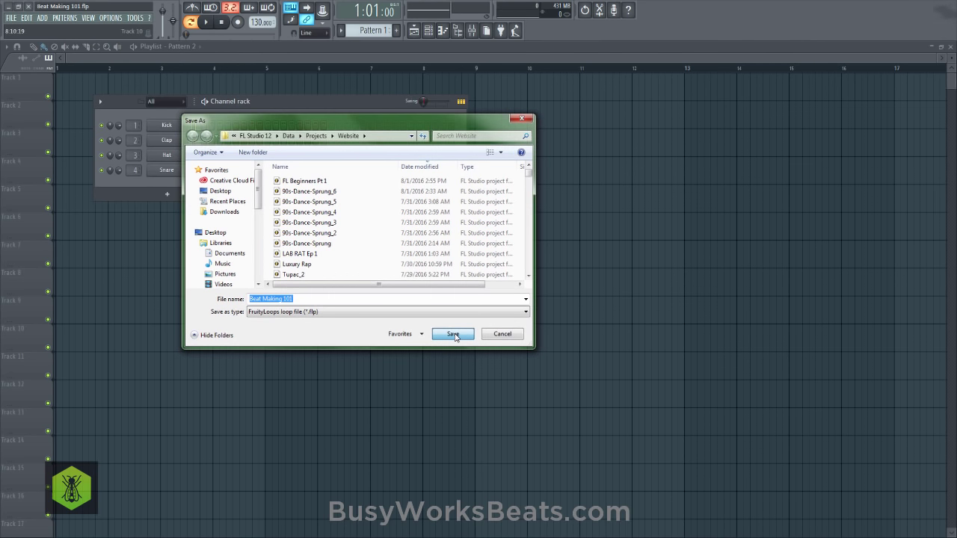
Move the Channel rack up against the toolbar, over the corner of the playlist
click(264, 109)
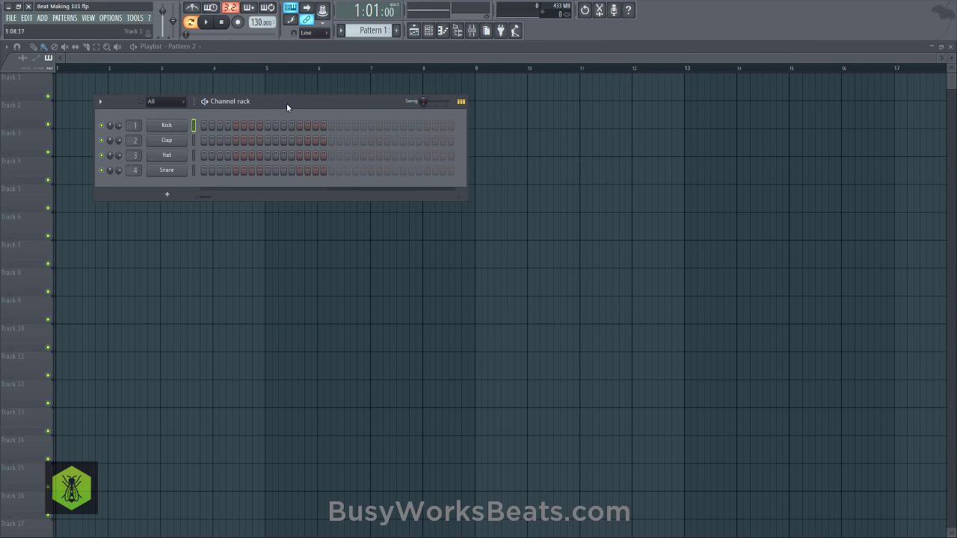
drag(282, 101, 189, 46)
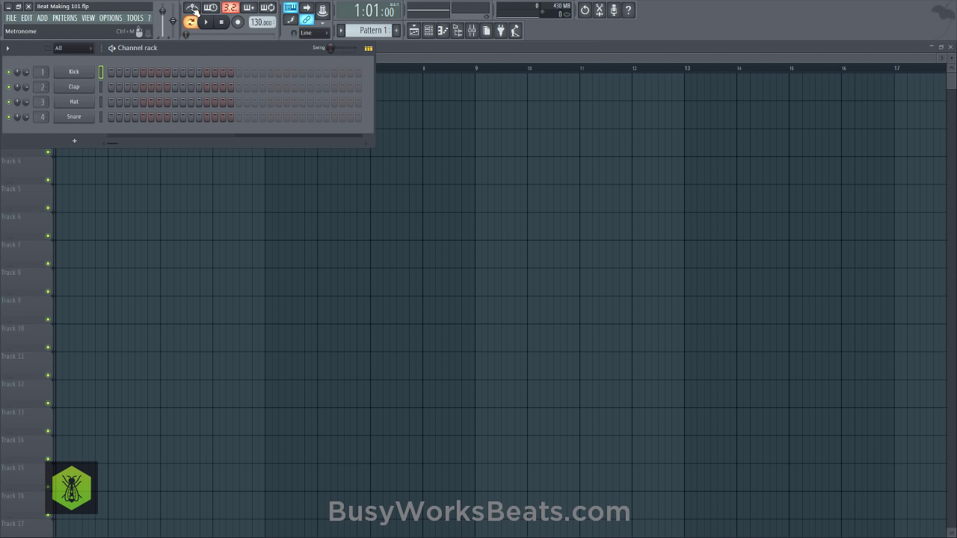
Turn on the metronome, then start and stop playback several times to hear it
click(193, 9)
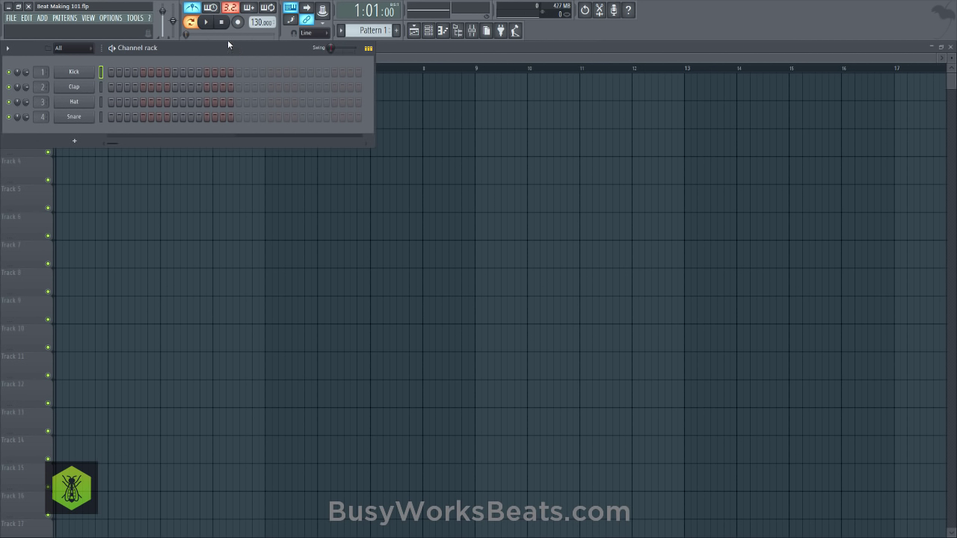
key(space)
key(space)
key(space)
key(space)
key(space)
key(space)
key(space)
key(space)
Set the metronome sound to Hi-hat and play the empty pattern briefly
right_click(198, 9)
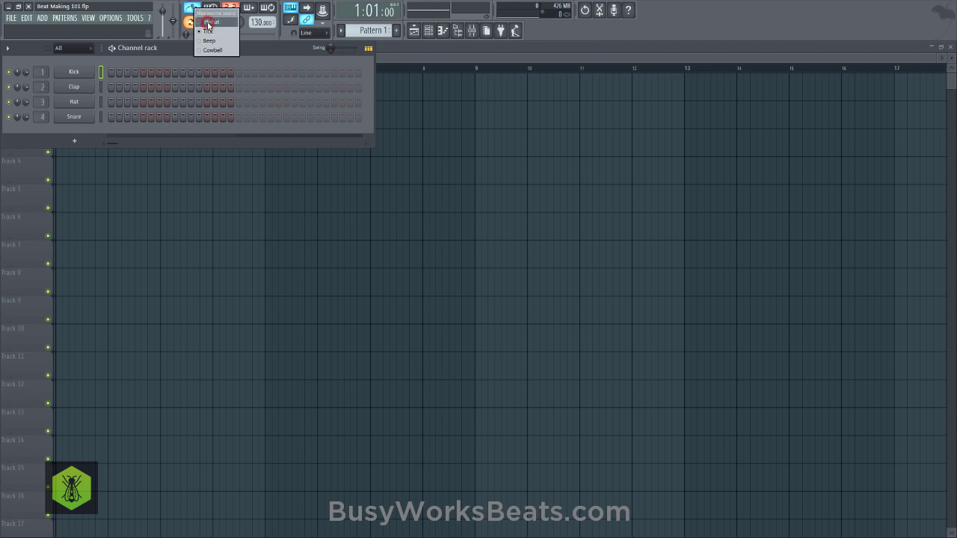
click(209, 24)
key(space)
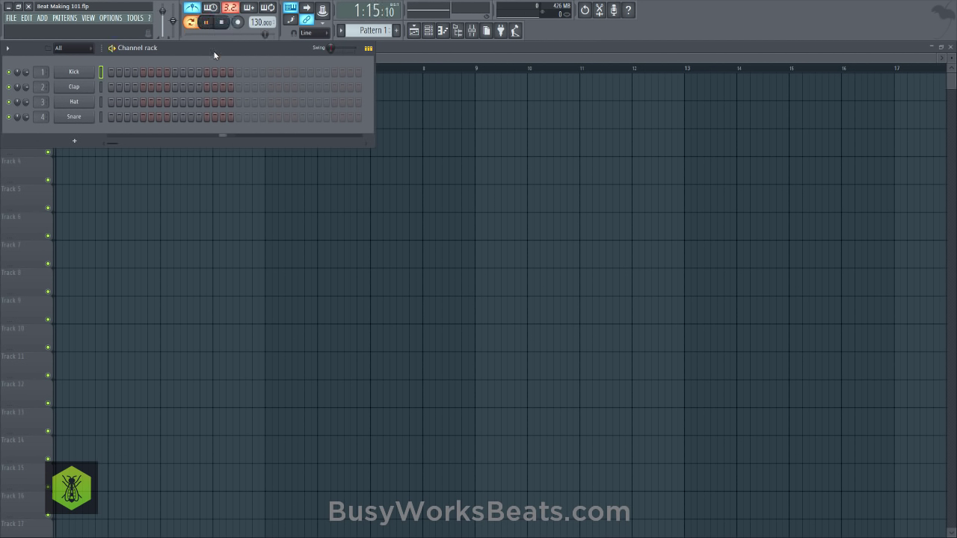
key(space)
Set the metronome sound to Cowbell and play it briefly
right_click(193, 8)
click(209, 46)
key(space)
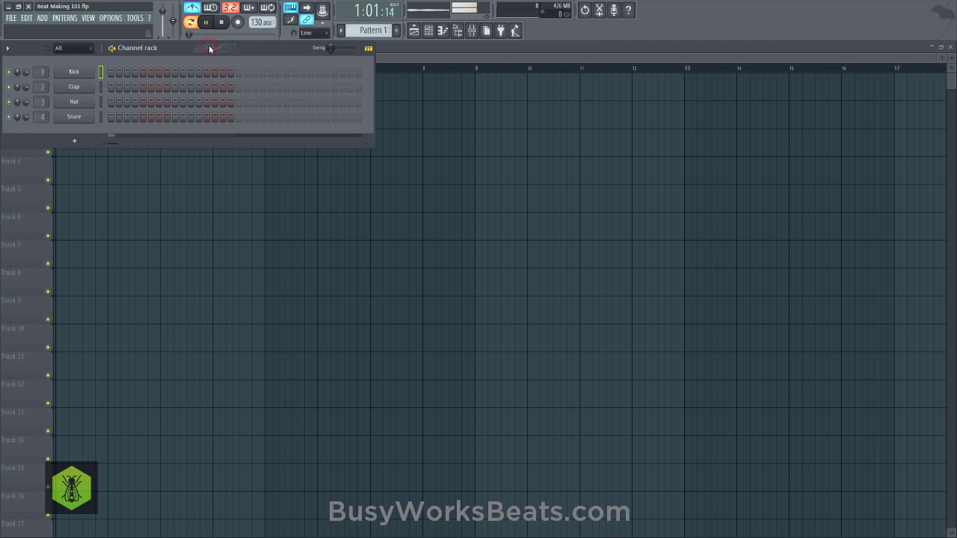
key(space)
Try the Beep metronome sound with a short playback
right_click(192, 8)
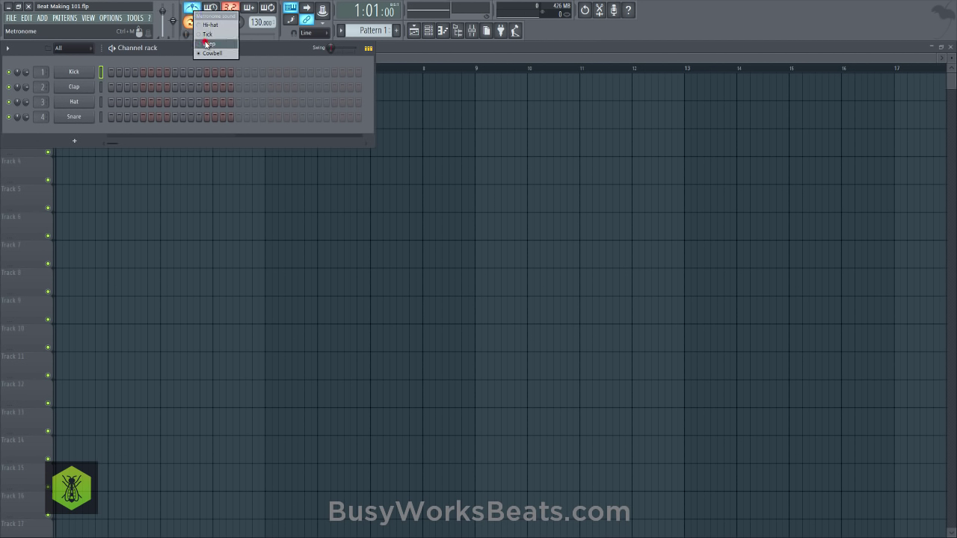
click(207, 44)
key(space)
key(space)
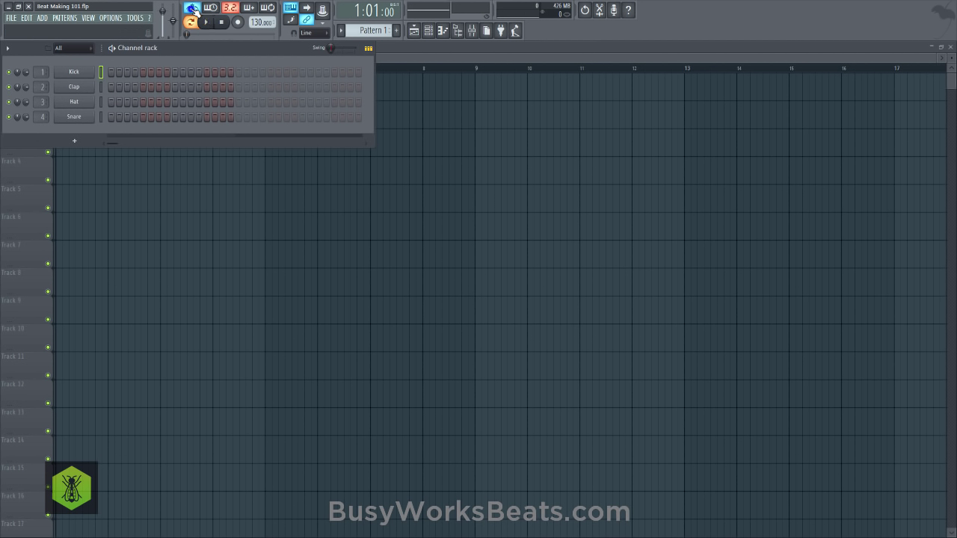
Switch the metronome sound back to Hi-hat and check it with a short playback
right_click(192, 8)
click(200, 23)
key(space)
key(space)
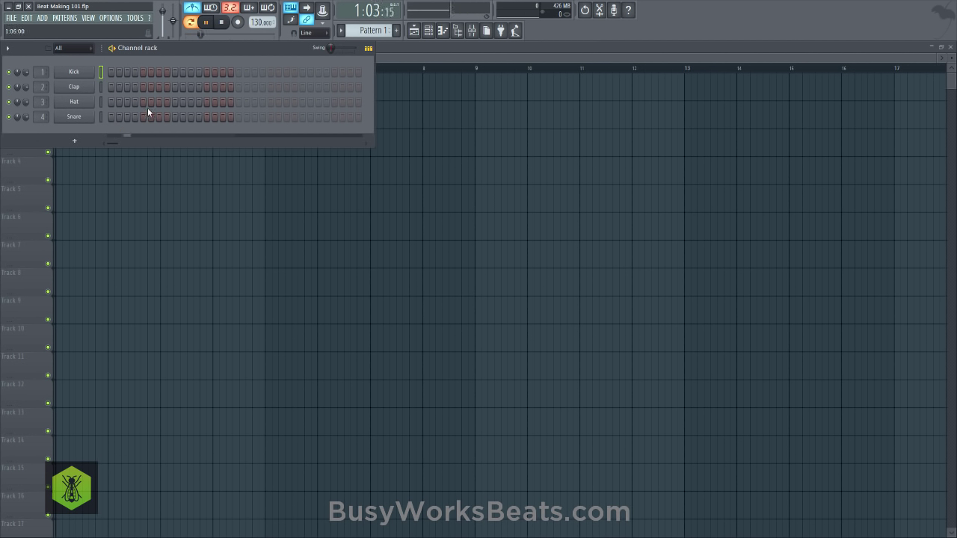
Start and stop the empty Pattern 1 repeatedly to listen to the metronome counting the beats
key(space)
key(space)
key(space)
key(space)
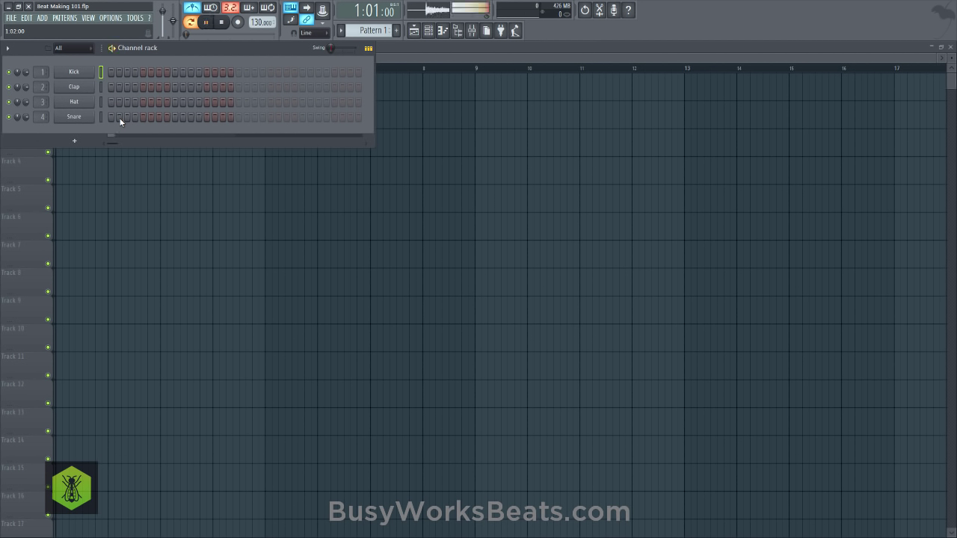
key(space)
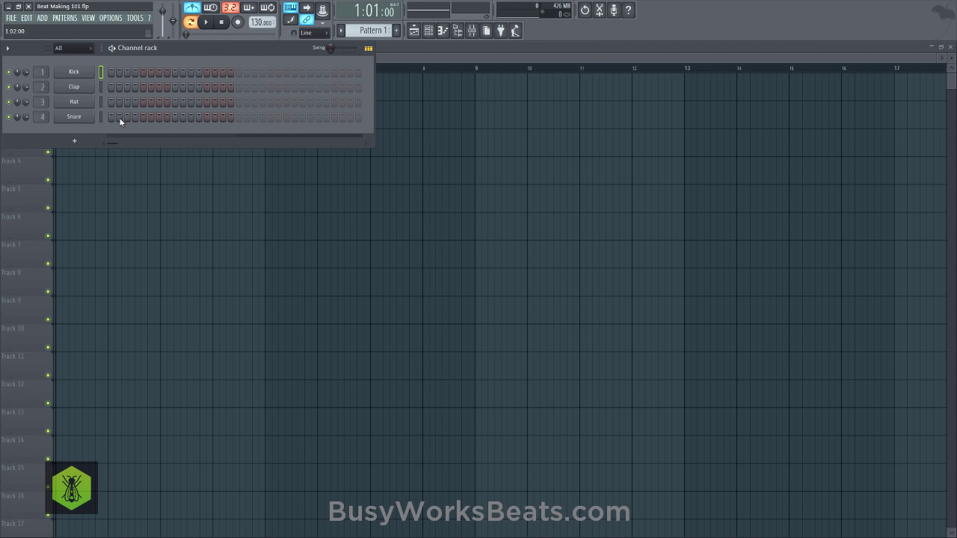
key(space)
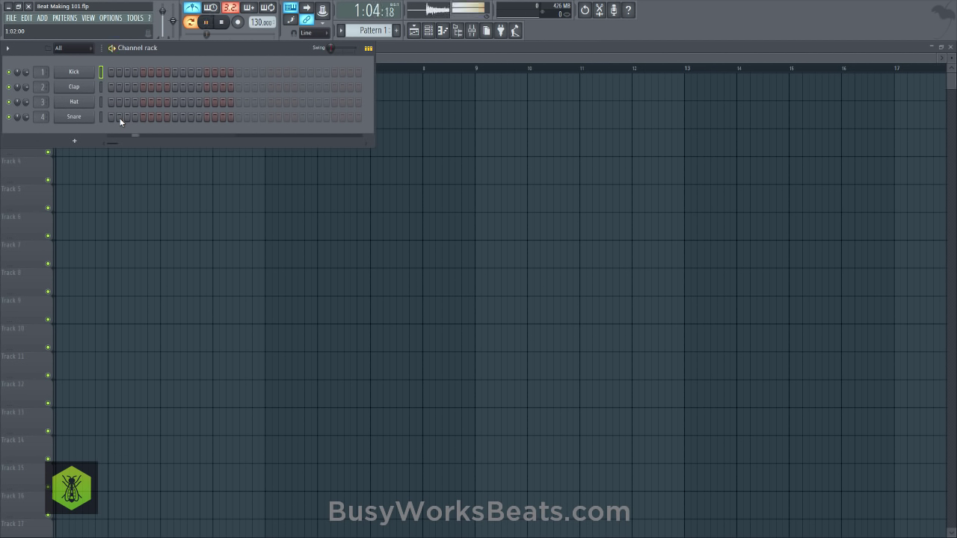
key(space)
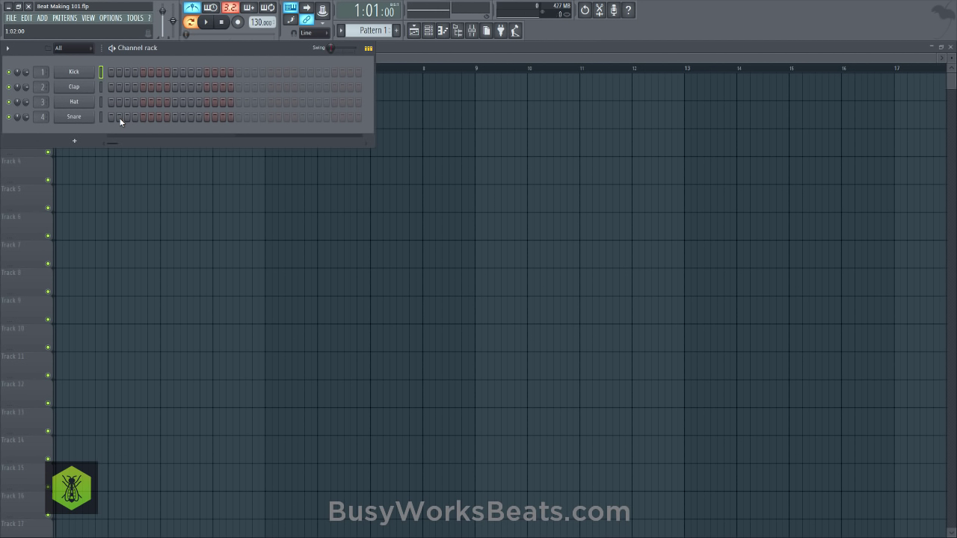
key(space)
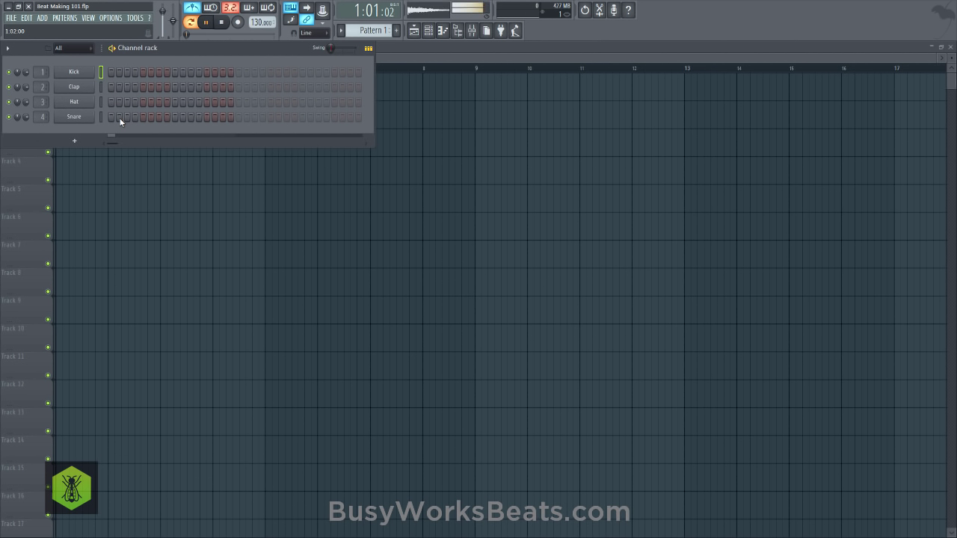
key(space)
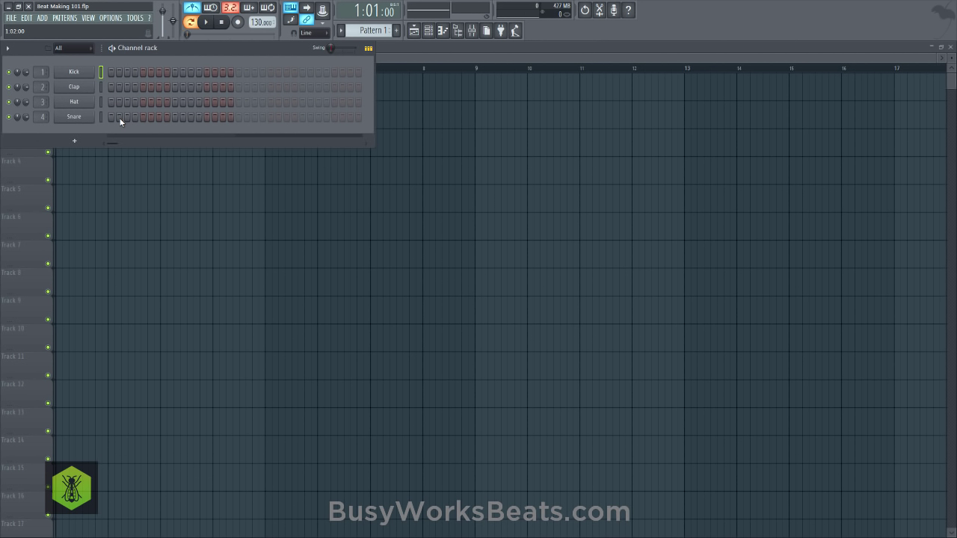
key(space)
key(space)
key(space)
key(space)
key(space)
key(space)
key(space)
key(space)
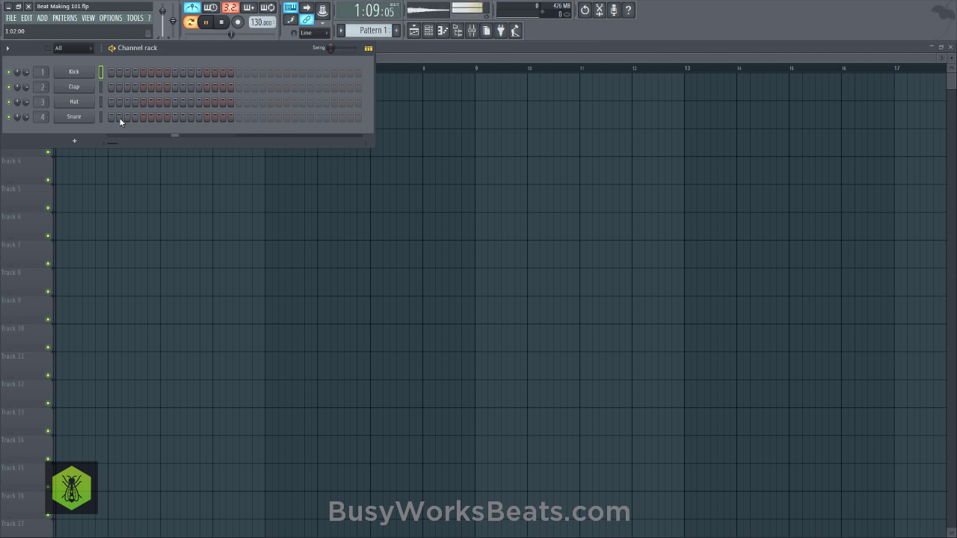
key(space)
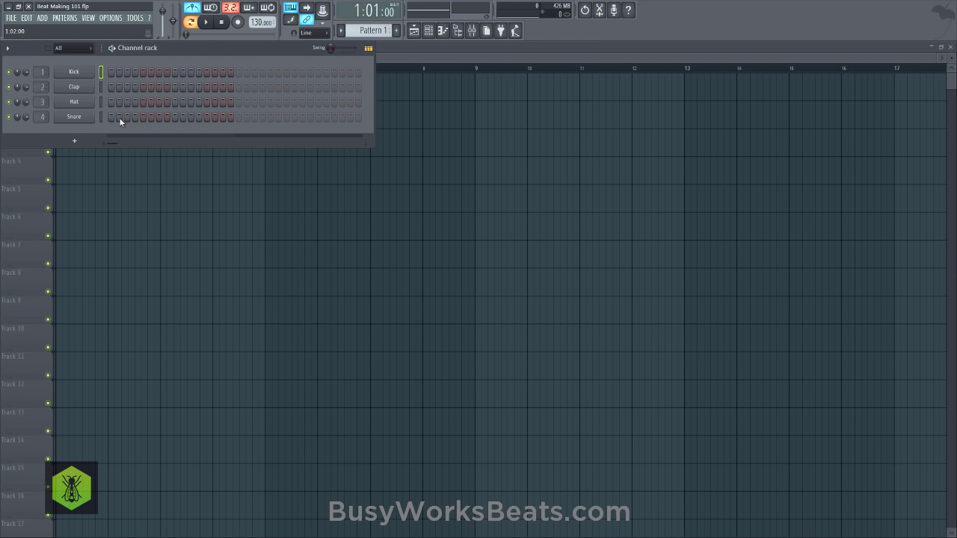
Lower the project tempo to 120 BPM
right_click(254, 21)
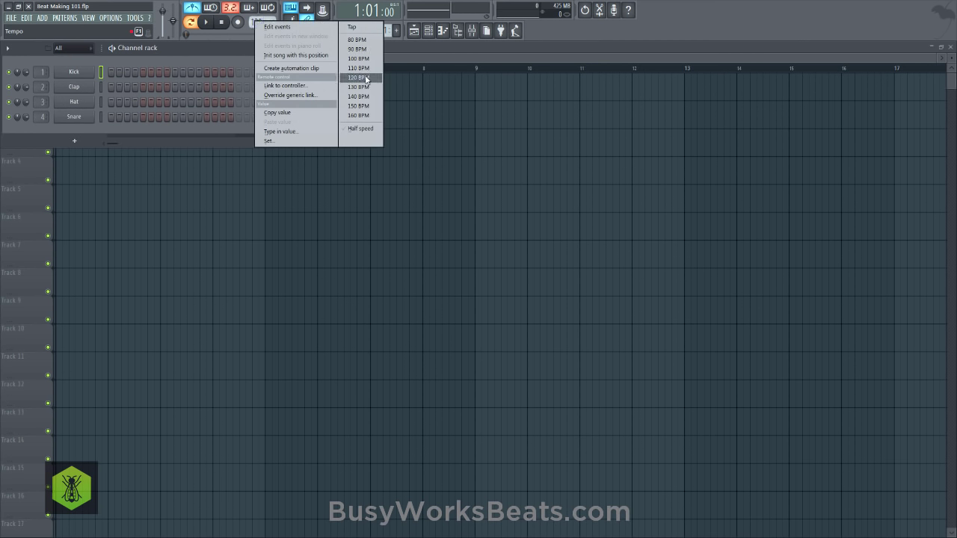
click(231, 33)
drag(254, 21, 254, 30)
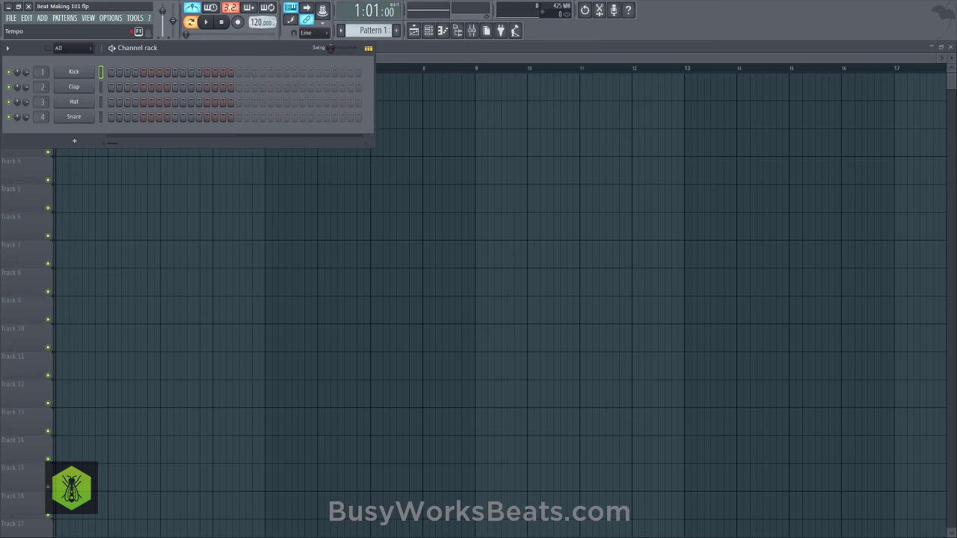
Set the tempo to the 80 BPM preset and play the metronome at that speed
right_click(254, 21)
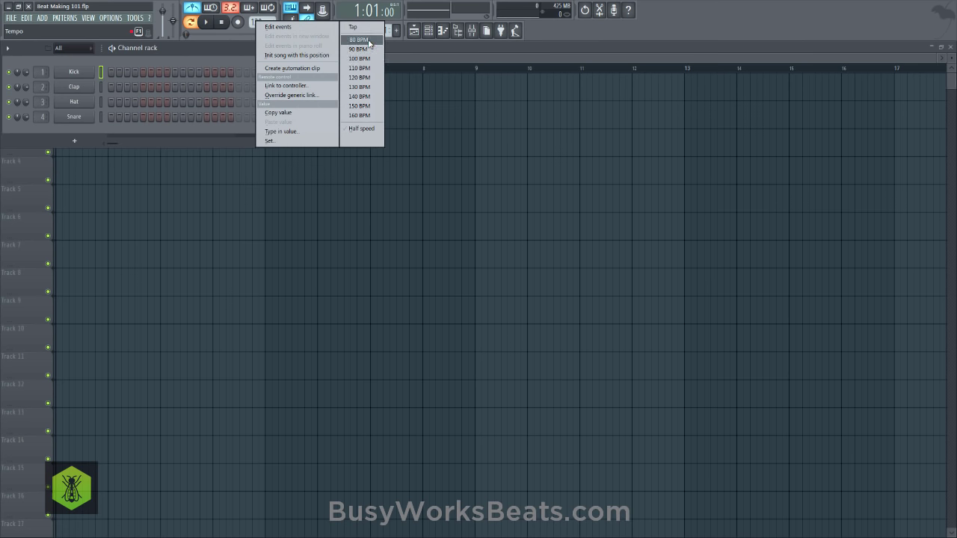
click(359, 40)
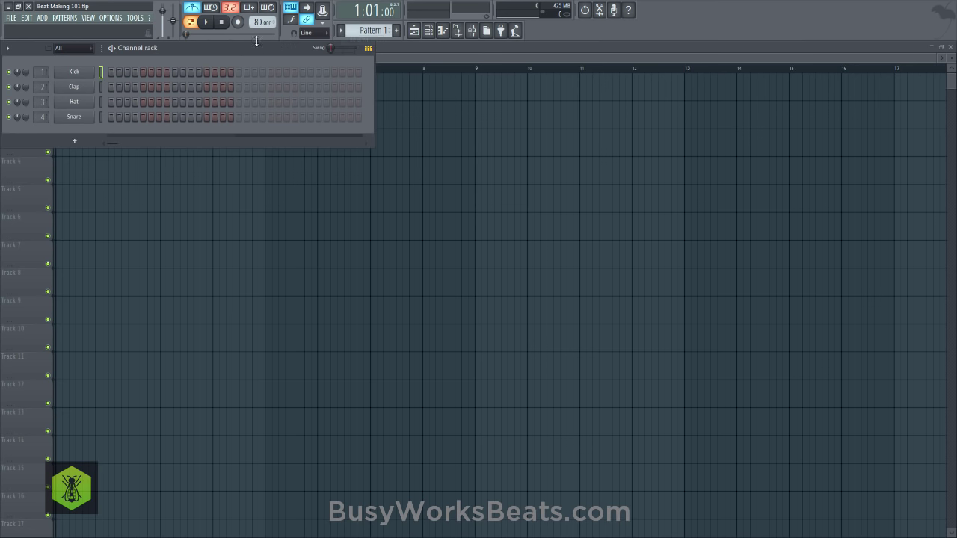
key(space)
key(space)
Set the tempo to the 120 BPM preset and play the metronome to compare the speed
right_click(258, 21)
click(363, 80)
key(space)
key(space)
Lower the tempo and fine-tune its decimals to 80.100 BPM
drag(254, 23, 253, 54)
click(270, 22)
drag(269, 22, 270, 24)
drag(267, 22, 267, 19)
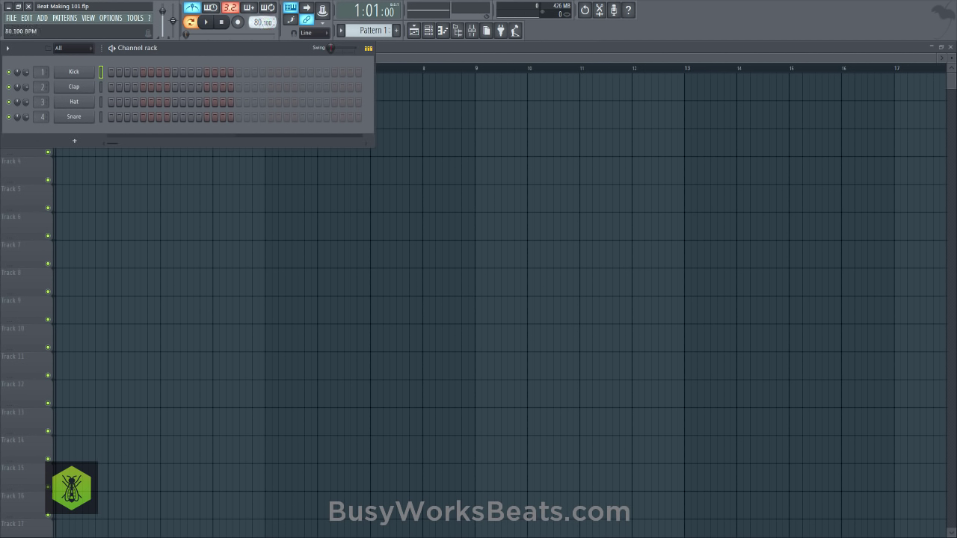
Fine-tune the tempo to exactly 80.000 BPM and play the metronome briefly
right_click(263, 21)
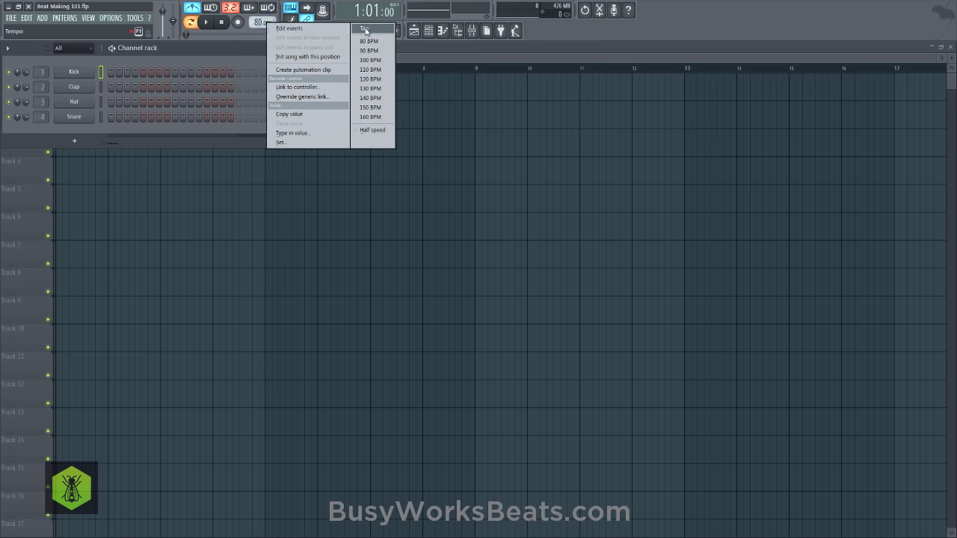
click(236, 46)
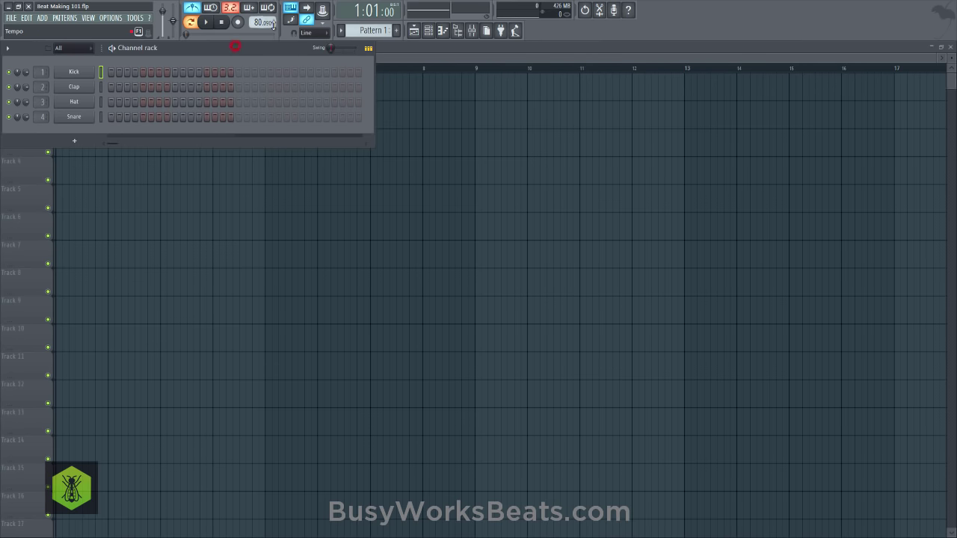
drag(269, 24, 269, 28)
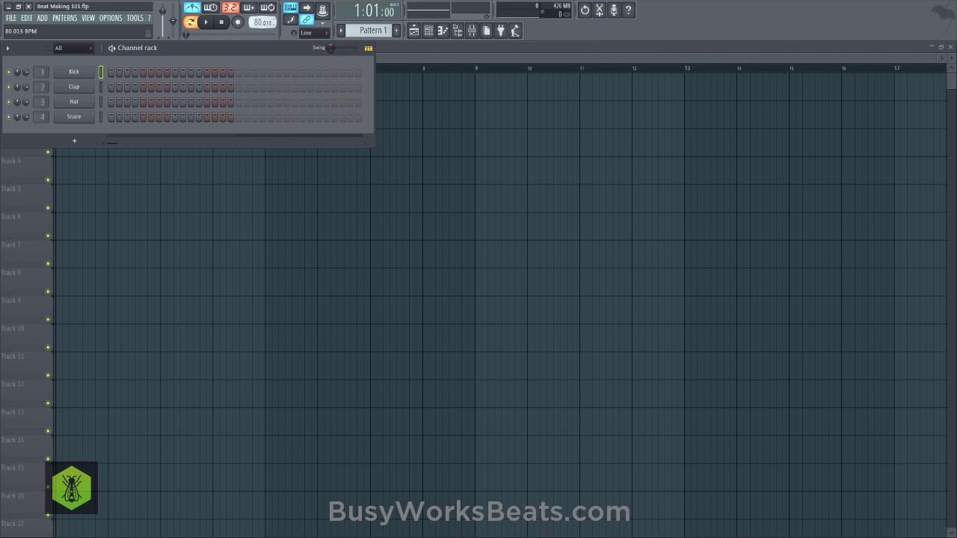
drag(270, 27, 267, 30)
key(space)
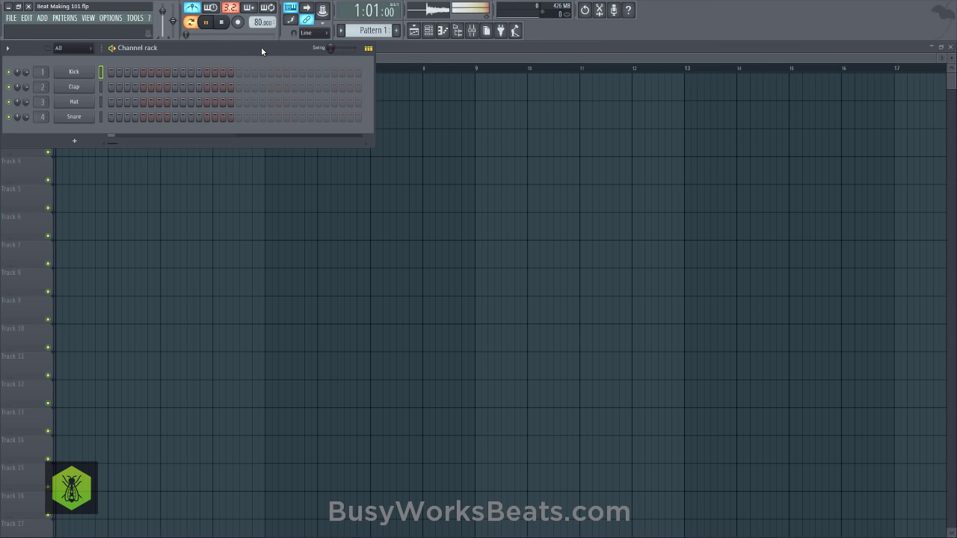
key(space)
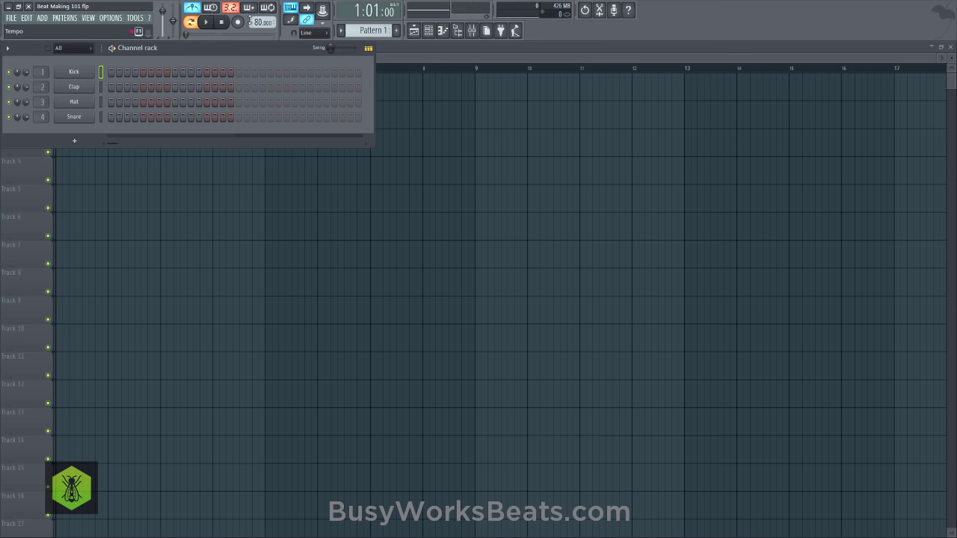
Set the tempo to the 100 BPM preset and play the metronome briefly at that speed
right_click(255, 21)
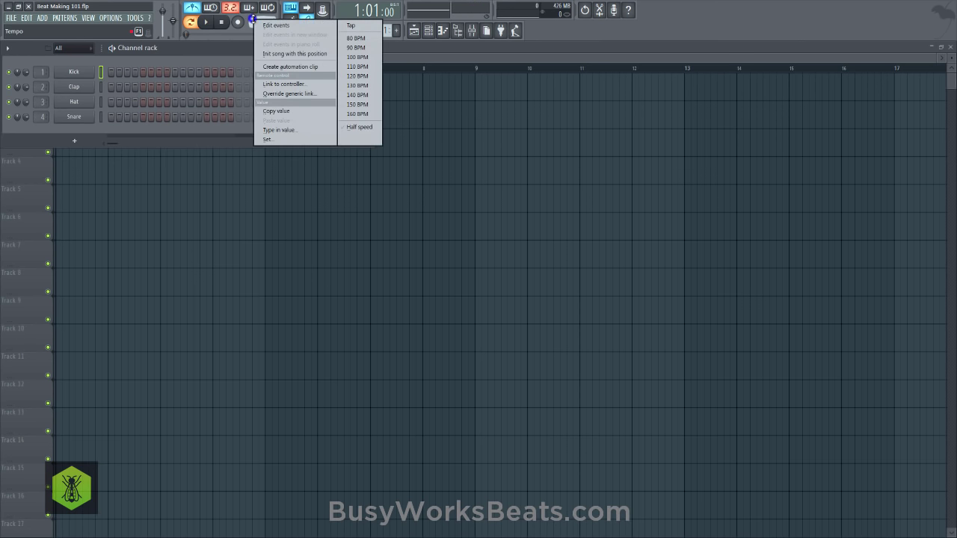
click(360, 57)
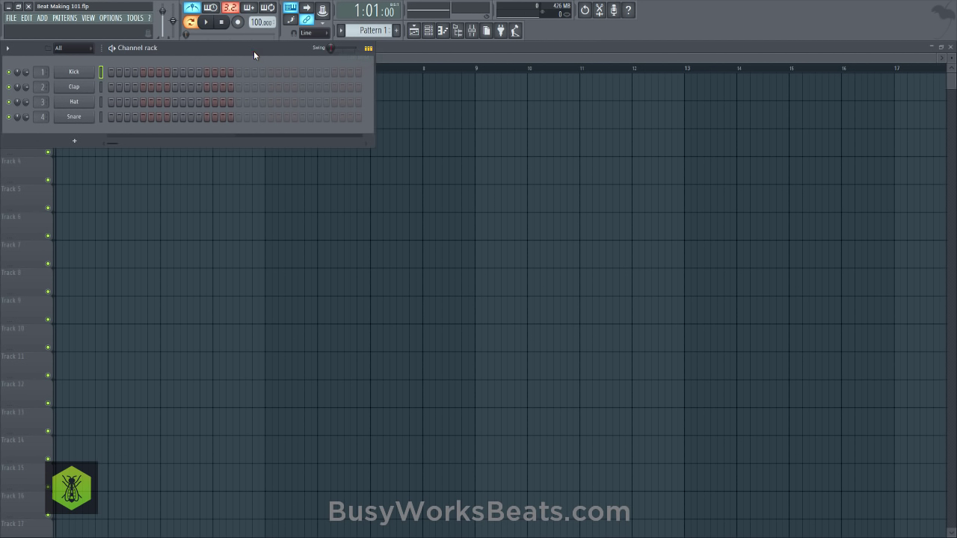
key(space)
key(space)
mouse_move(263, 55)
mouse_down()
mouse_move(314, 58)
mouse_move(261, 55)
mouse_up()
Show the browser and expand Packs > Drums (ModeAudio) > Kicks to list the kick samples
click(458, 31)
click(458, 31)
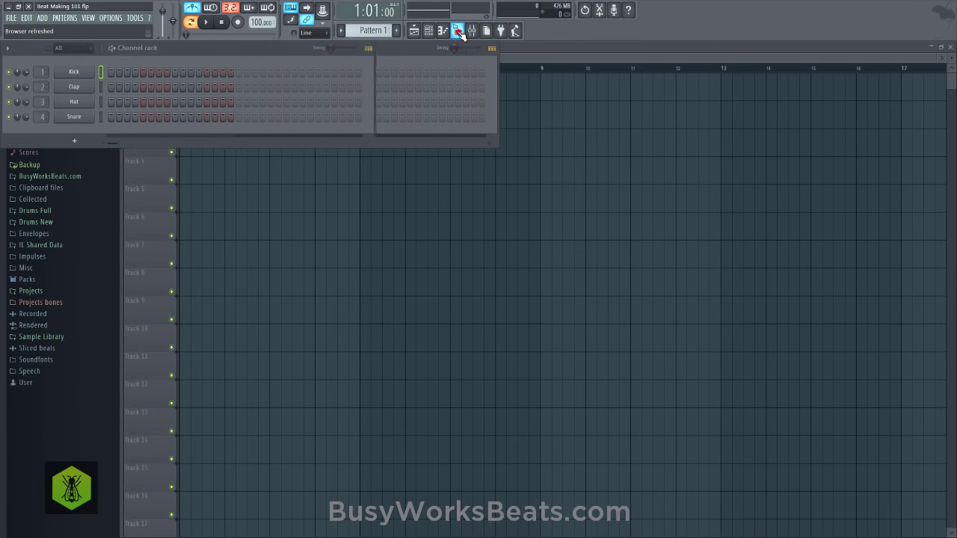
click(458, 31)
click(458, 31)
click(458, 31)
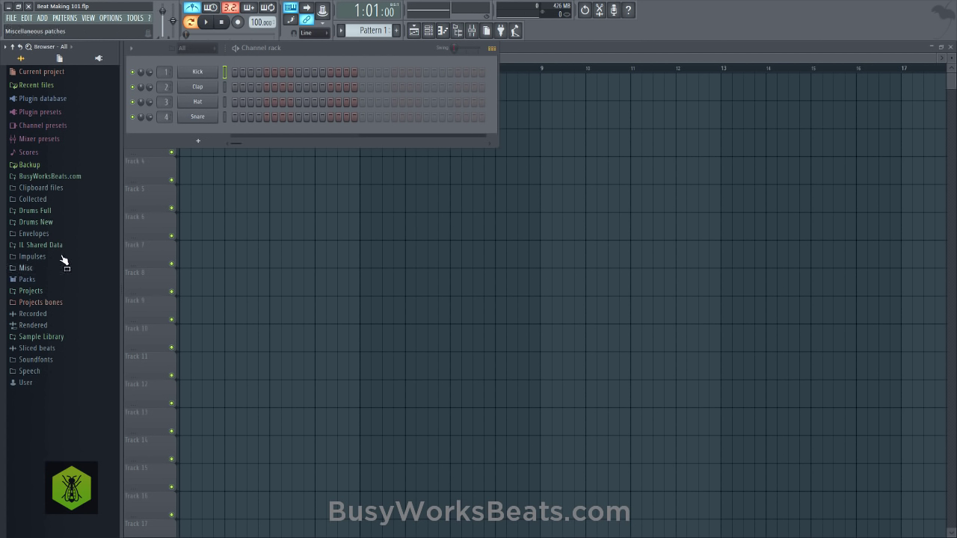
click(48, 281)
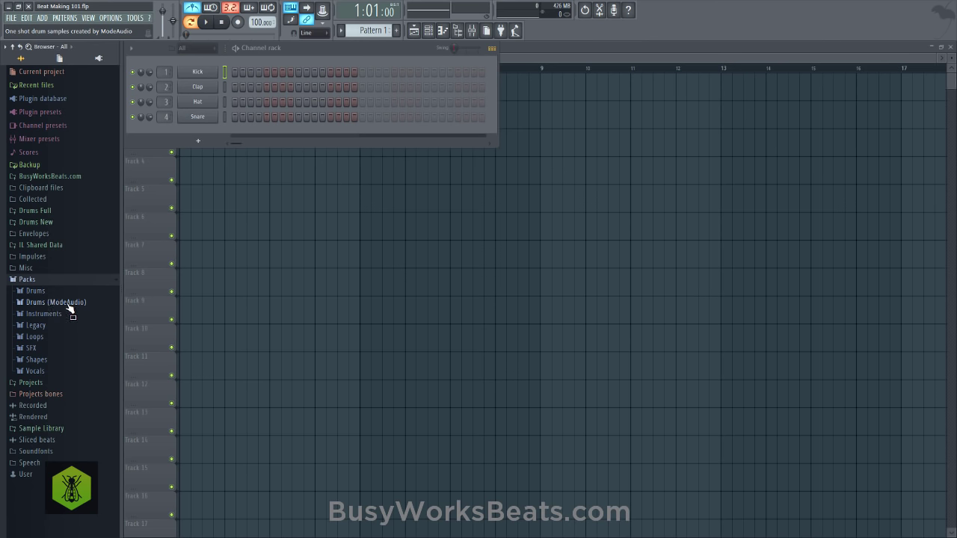
click(68, 303)
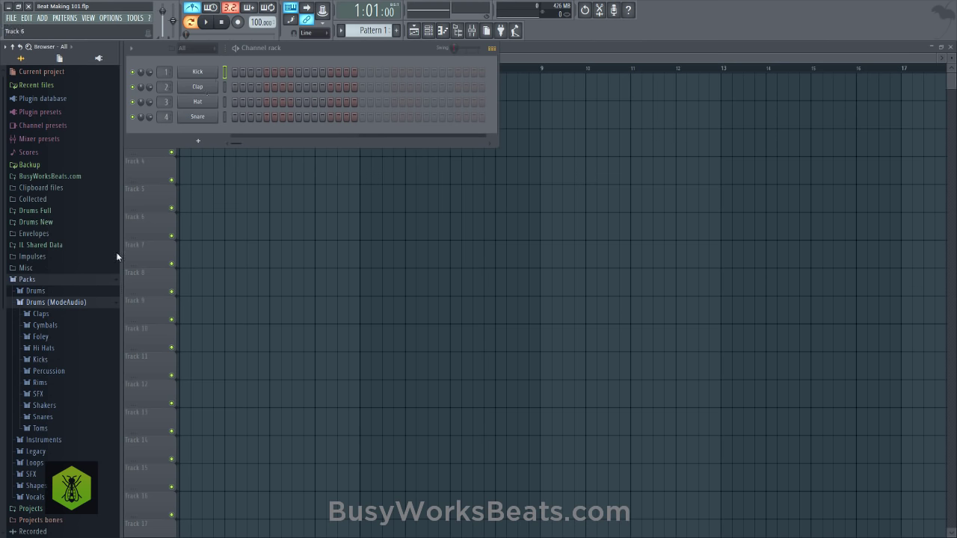
click(56, 359)
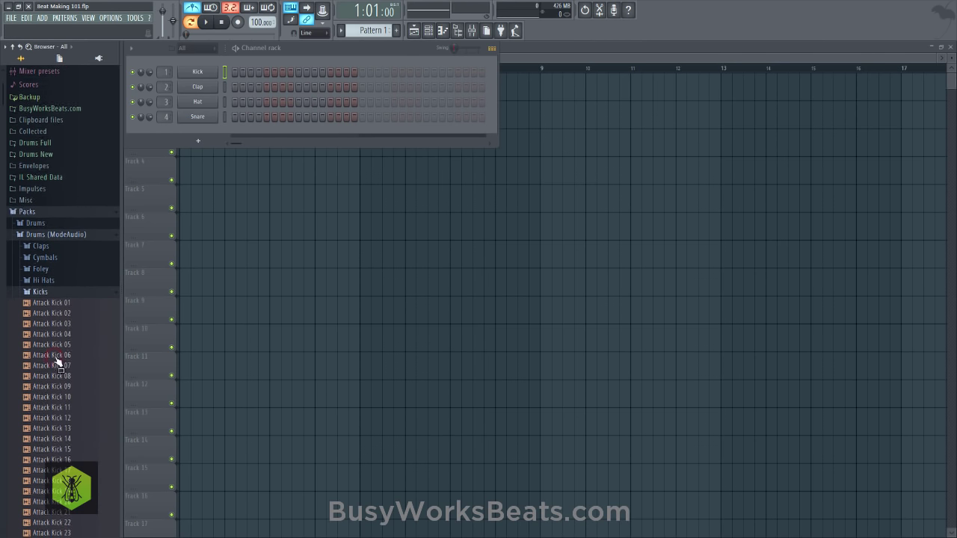
Audition the Attack Kick samples one after another, starting with Attack Kick 01
click(53, 302)
key(Down)
key(Down)
key(Down)
key(Down)
key(Down)
key(Down)
key(Down)
key(Down)
key(Down)
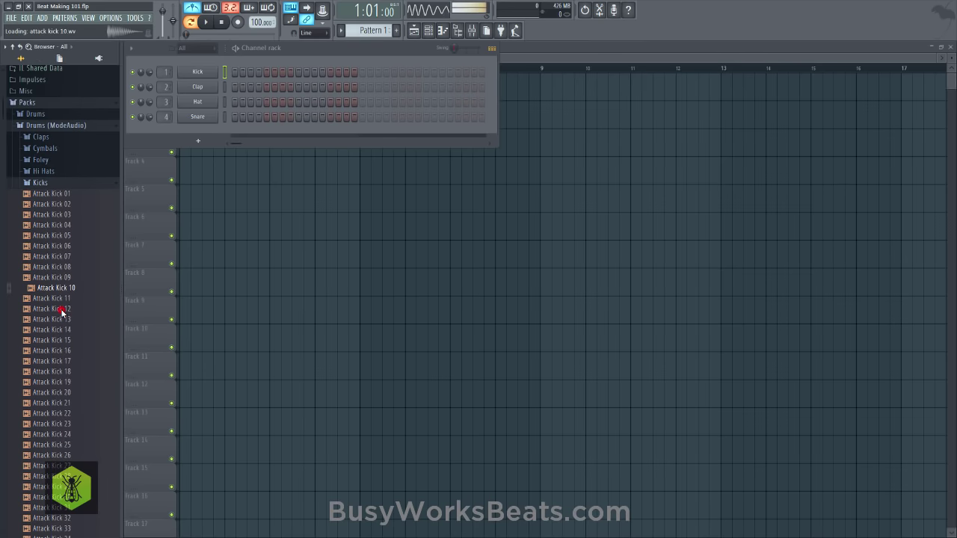
key(Down)
key(Down)
key(Down)
key(Down)
key(Down)
key(Down)
key(Down)
key(Down)
key(Down)
key(Down)
key(Down)
key(Down)
key(Down)
key(Down)
key(Down)
key(Down)
key(Down)
key(Down)
key(Down)
key(Down)
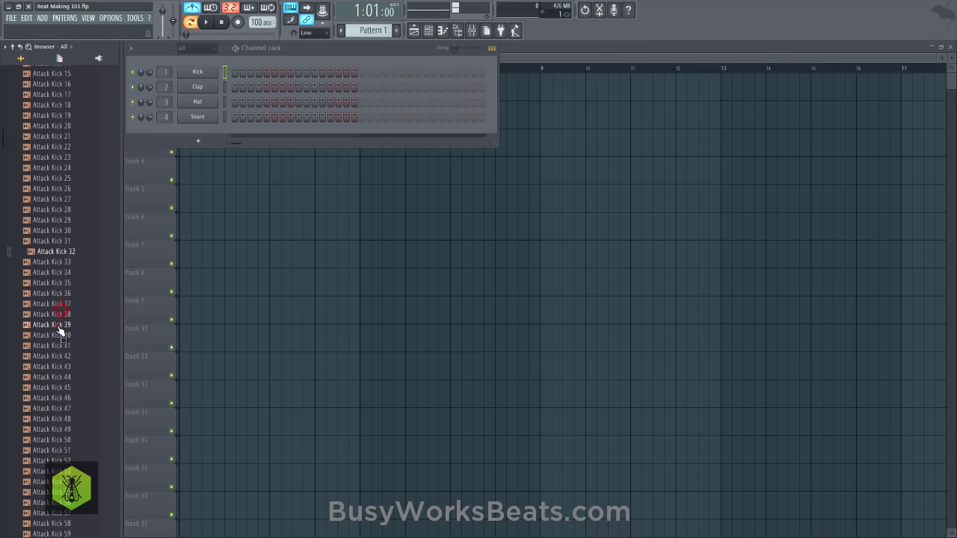
key(Down)
key(Down)
key(Down)
key(Down)
key(Down)
key(Down)
scroll(60, 329, down, 5)
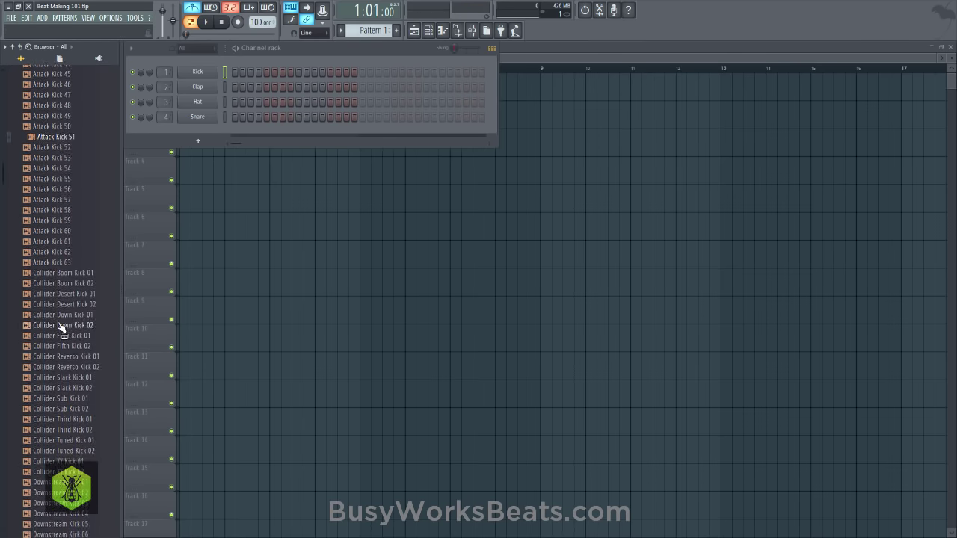
Audition several Collider kick samples, including Boom Kick 01, Desert Kick 01, Fifth Kick 01 and XY Kick 02
click(68, 273)
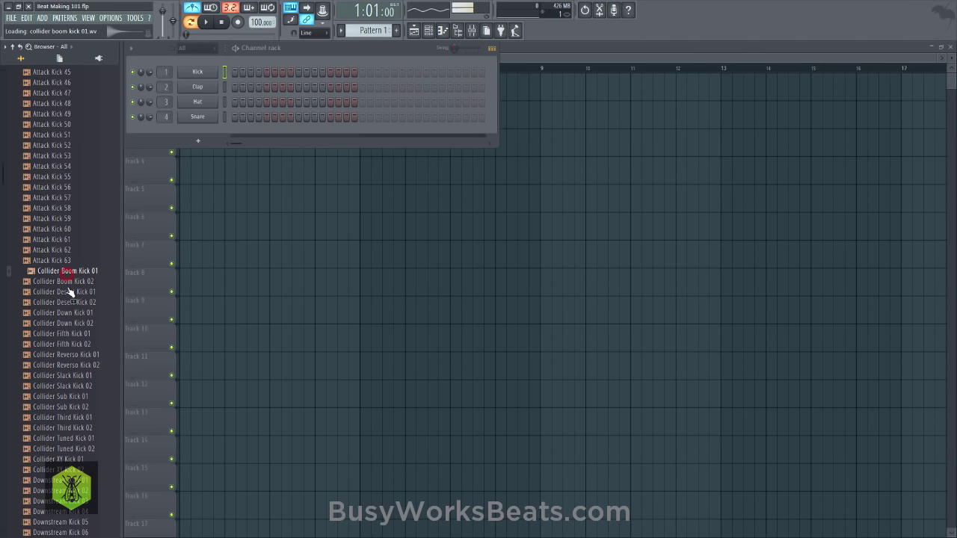
click(66, 293)
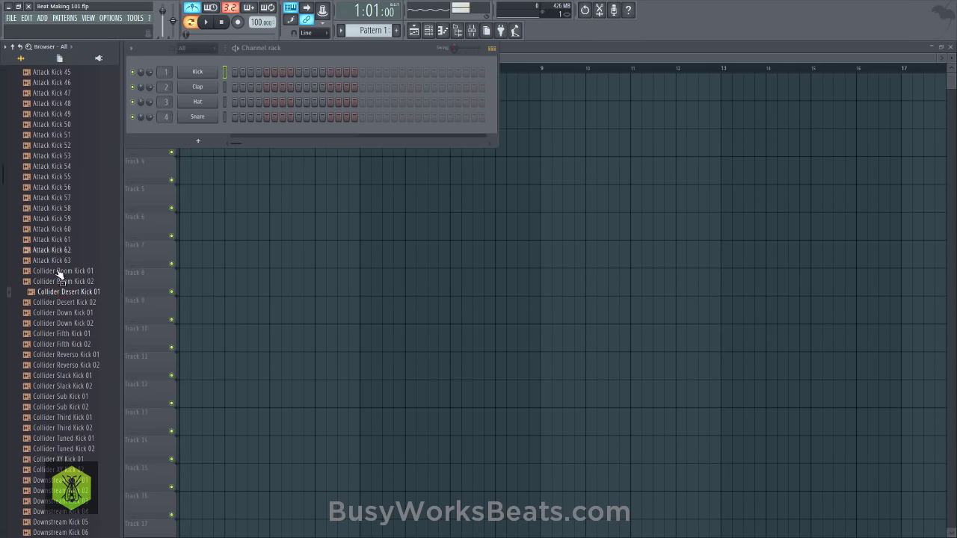
scroll(58, 287, down, 2)
click(54, 283)
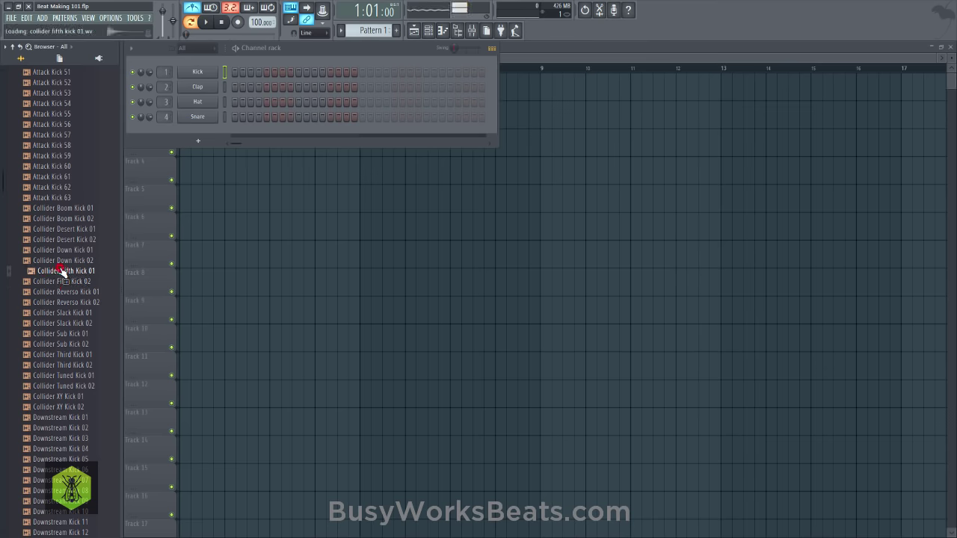
scroll(62, 284, down, 2)
click(62, 296)
scroll(63, 297, down, 2)
click(66, 282)
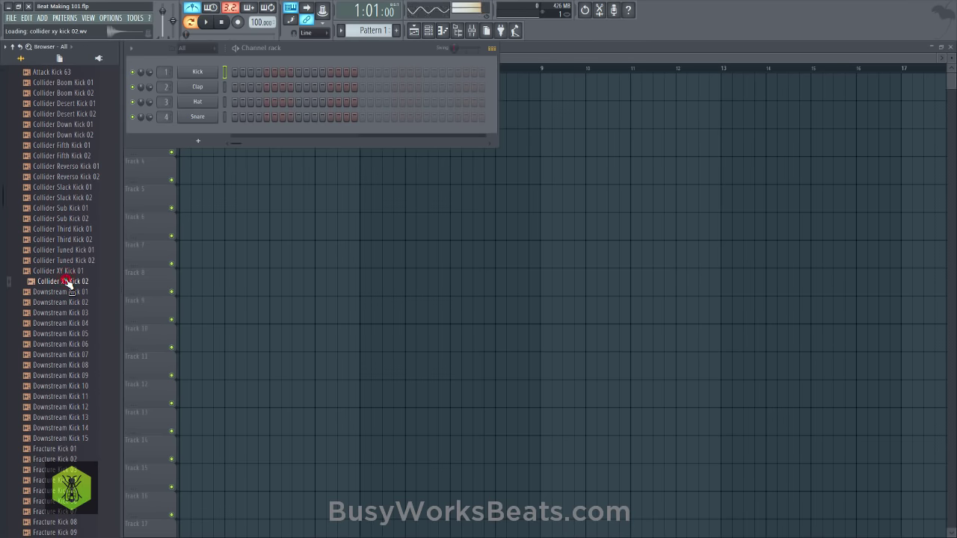
Audition Collider Third Kick 01 and 02, and compare them with Downstream Kick 04 and 05
click(79, 230)
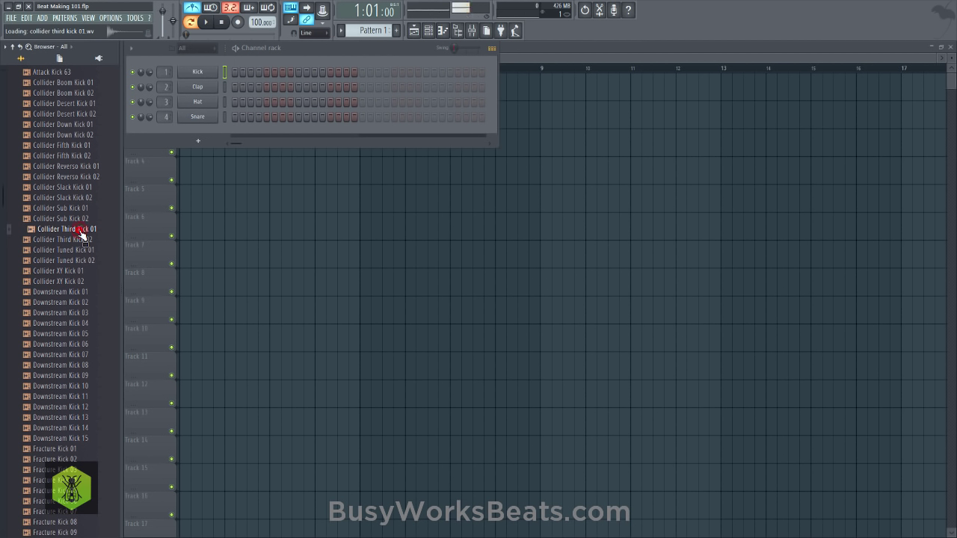
click(80, 240)
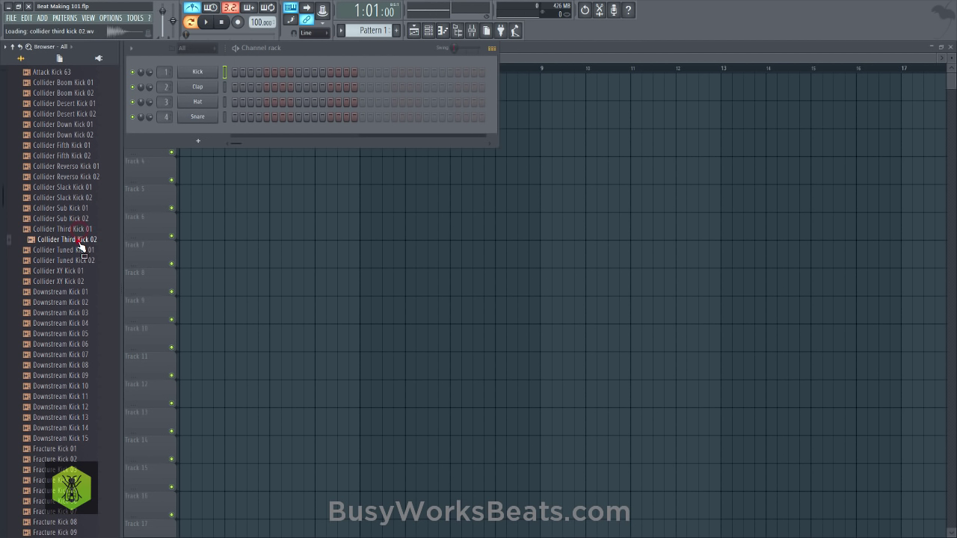
click(75, 326)
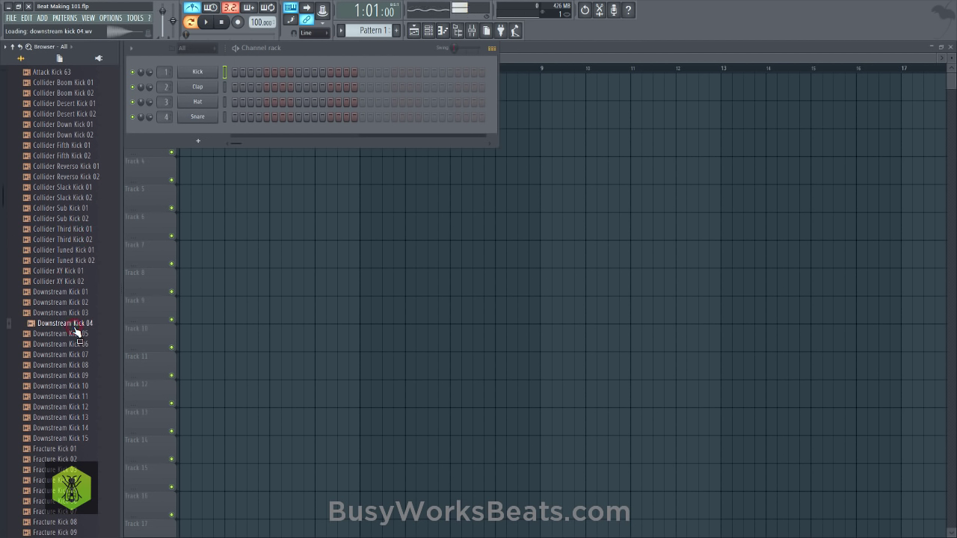
click(75, 333)
scroll(75, 342, down, 2)
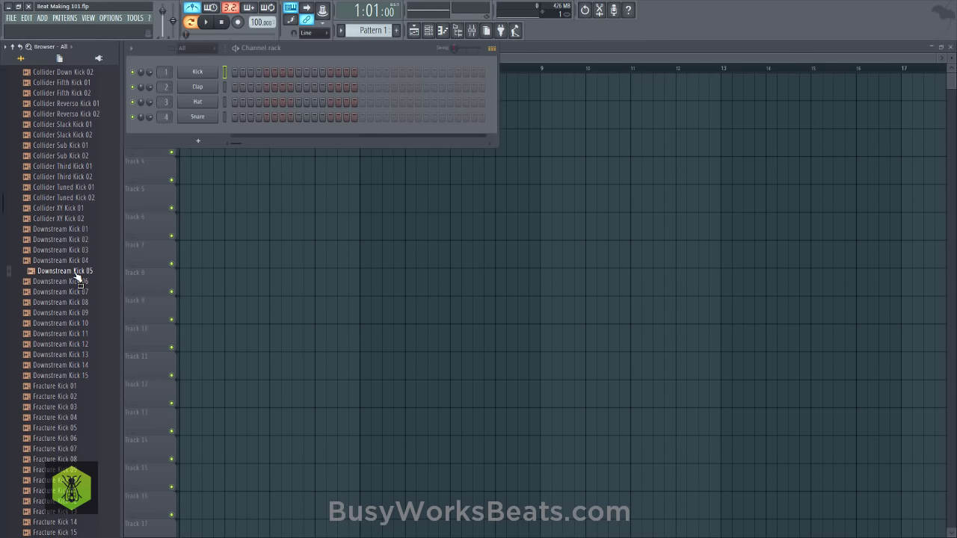
click(76, 274)
drag(74, 273, 81, 249)
mouse_move(81, 272)
mouse_down()
mouse_move(86, 251)
mouse_move(74, 288)
mouse_move(72, 278)
mouse_up()
Open Downstream Kick 05 in a new channel, and also load the same sample onto the Clap channel
right_click(67, 274)
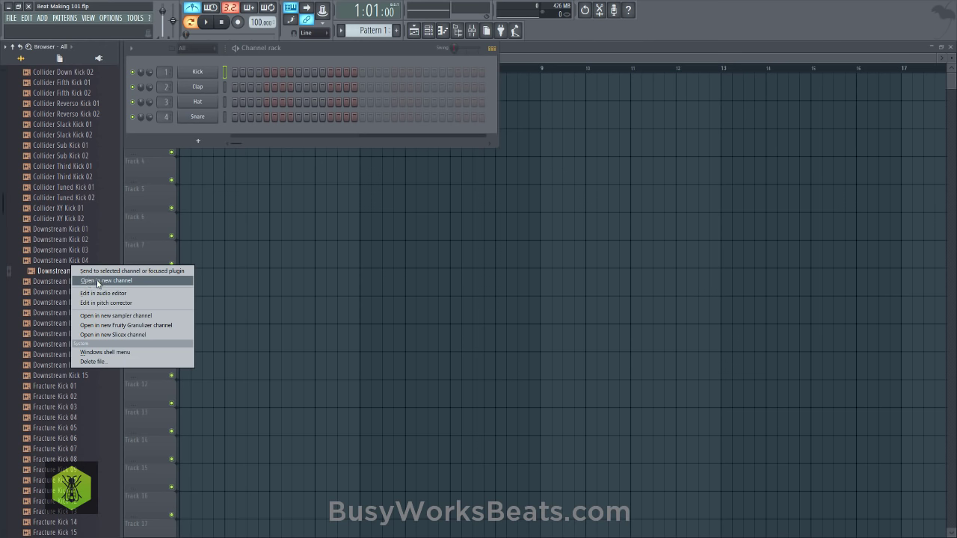
click(54, 275)
right_click(79, 277)
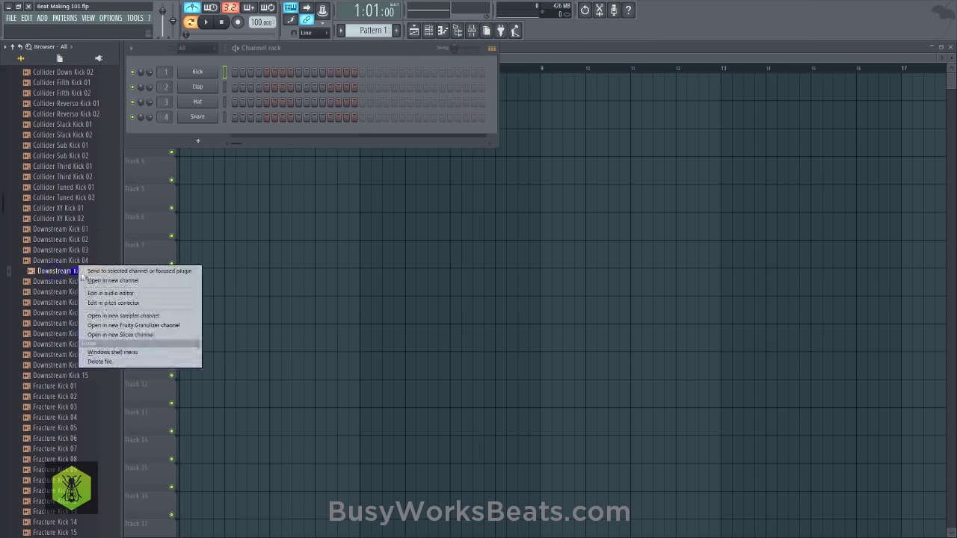
click(97, 282)
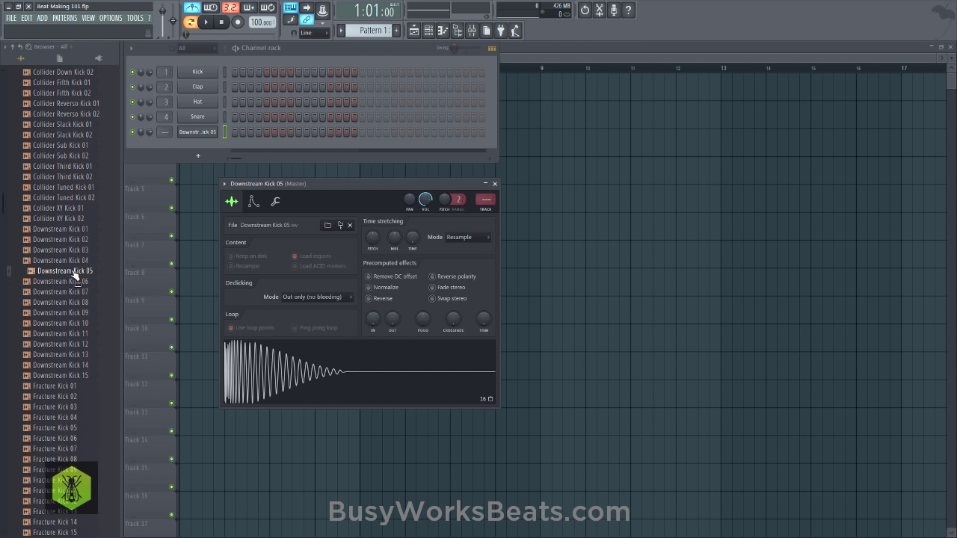
drag(75, 275, 208, 89)
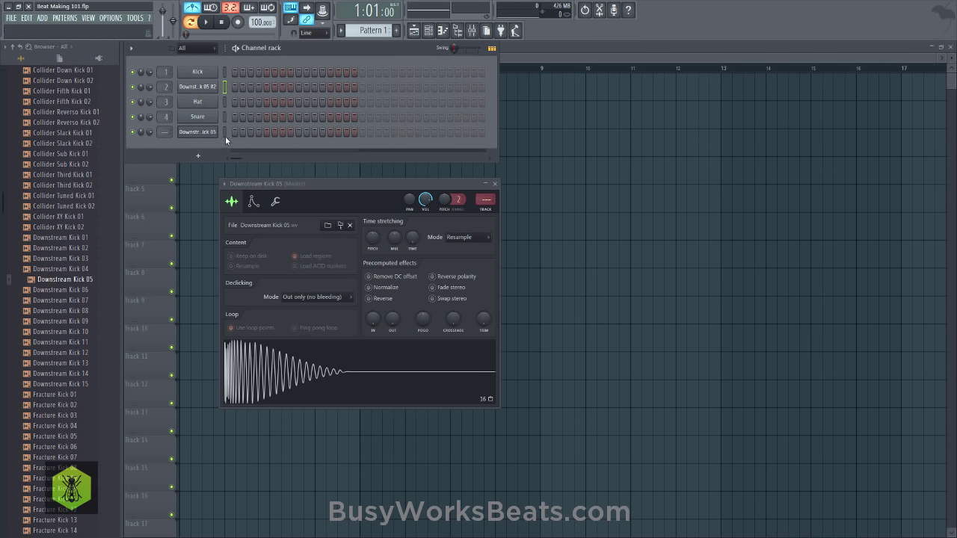
Undo the last tempo change and restore it, briefly viewing the second channel's sampler settings in between
key(ctrl+z)
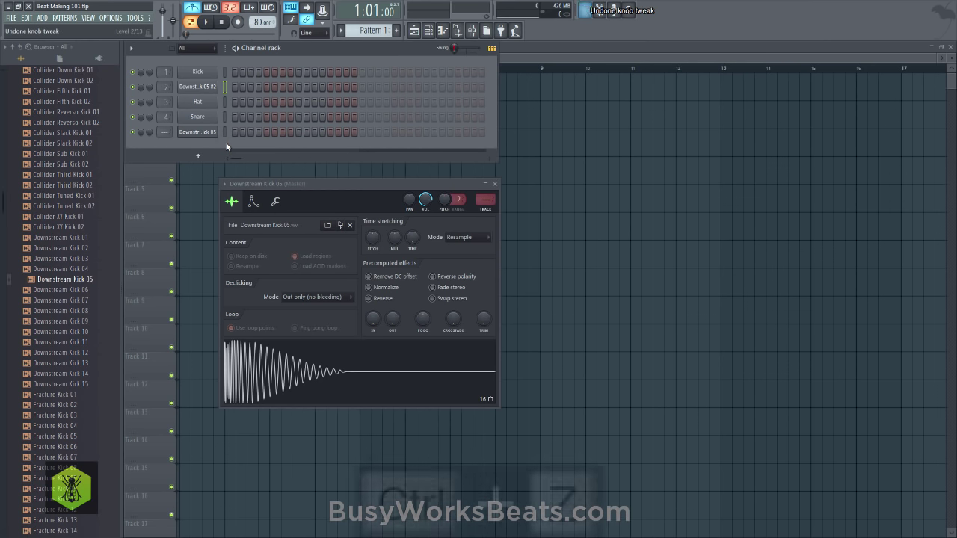
click(213, 87)
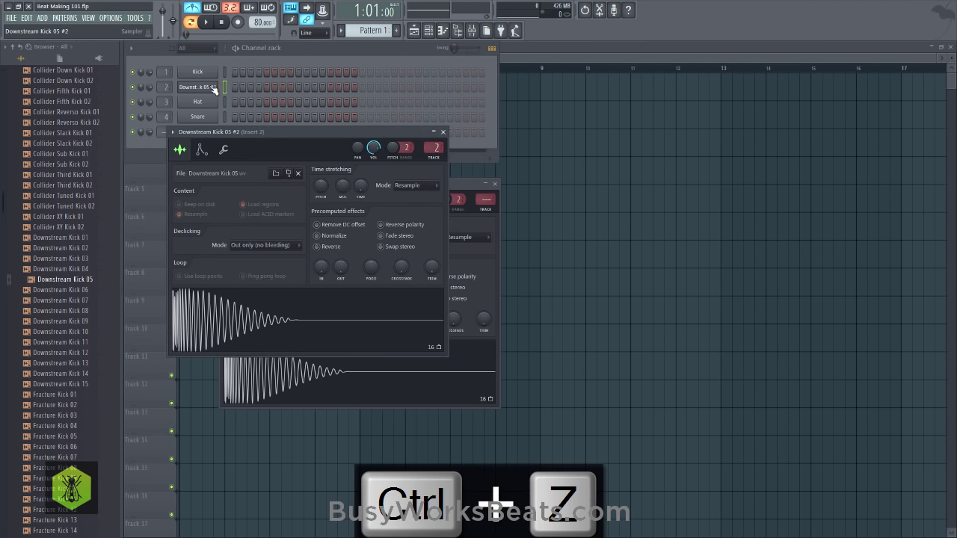
key(ctrl+z)
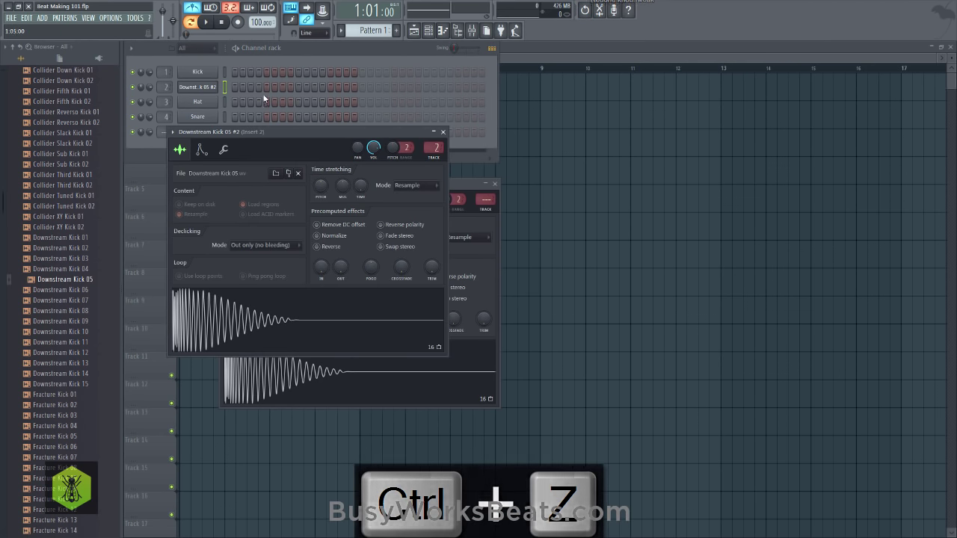
click(443, 133)
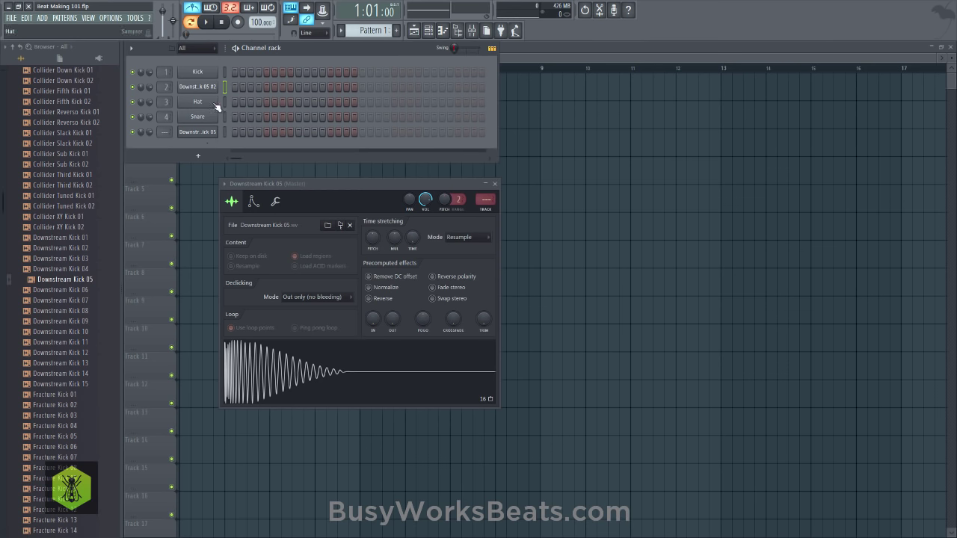
Compare the mixer track assignments of the Snare and the added Downstream Kick 05 channels in their sampler settings
right_click(81, 280)
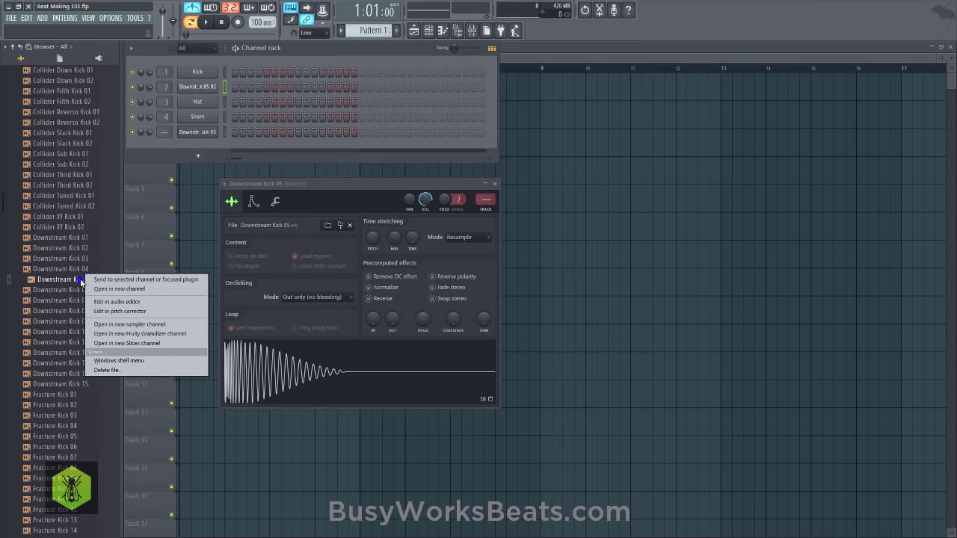
click(180, 141)
click(196, 136)
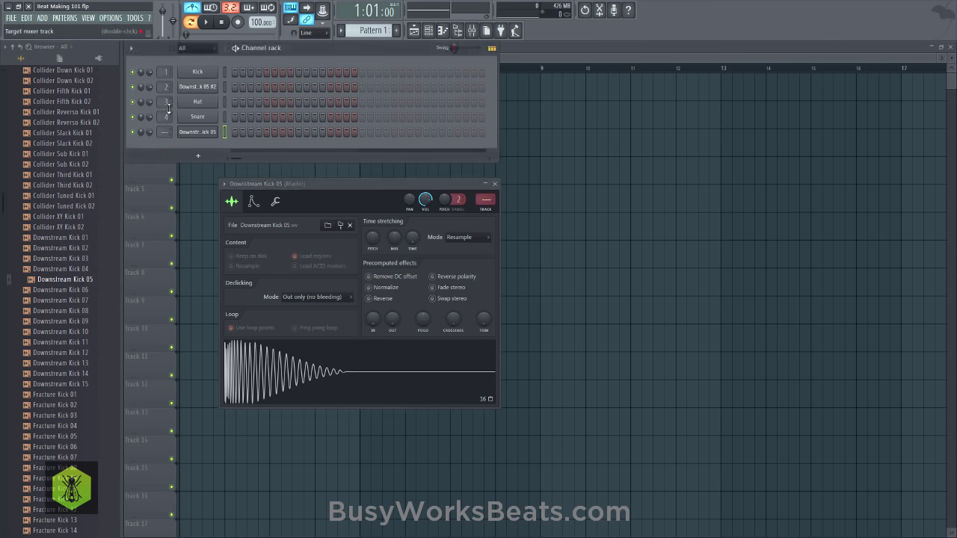
key(alt+m)
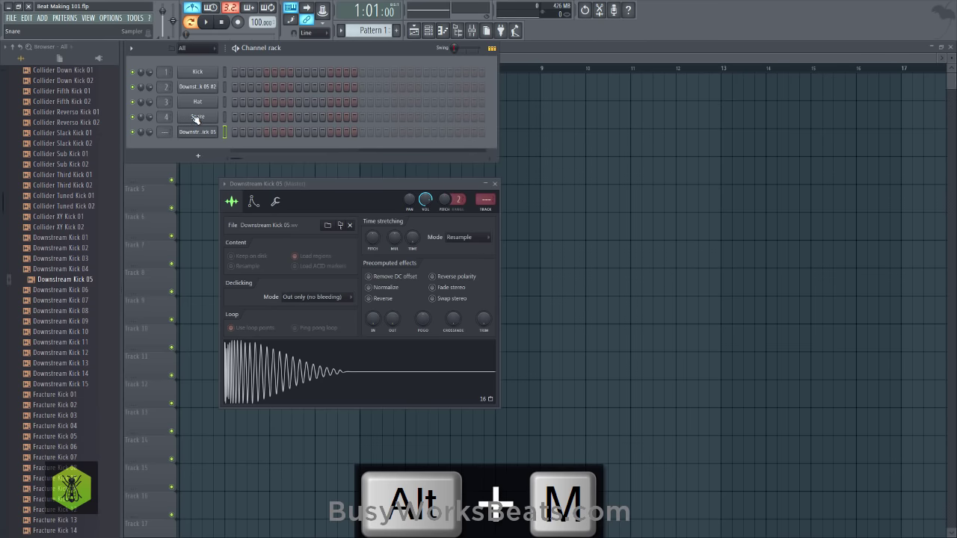
click(193, 130)
click(196, 118)
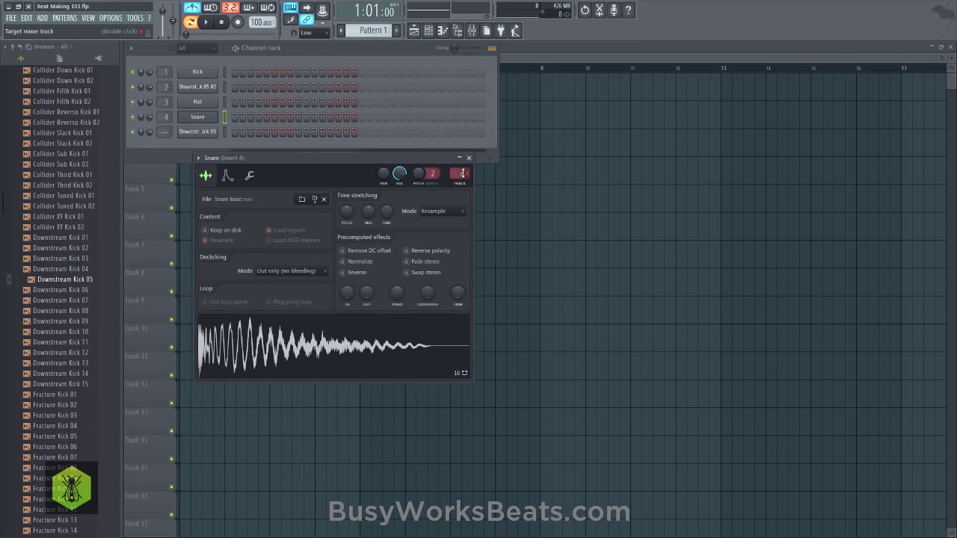
click(203, 132)
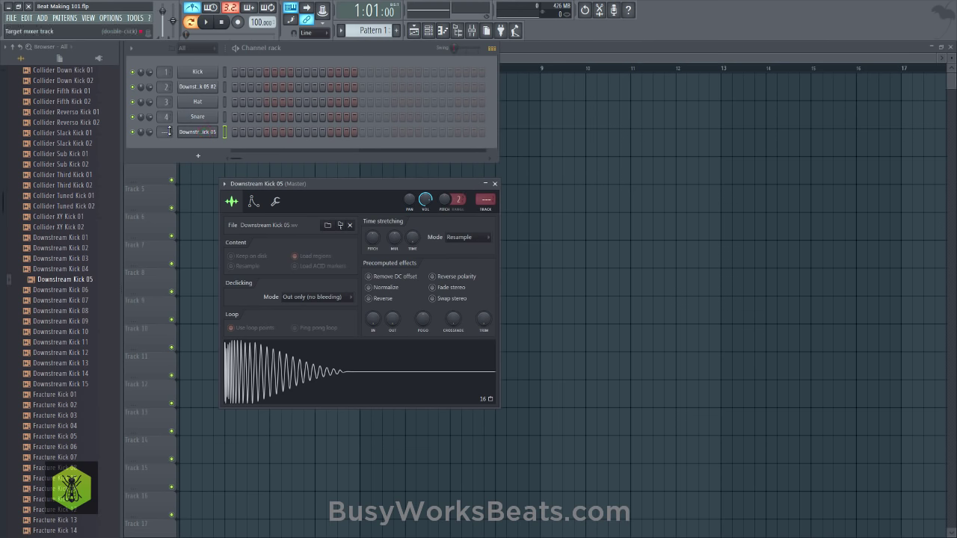
Try routing the added Downstream Kick 05 channel to mixer track 5, and return it to the Master track
scroll(166, 131, up, 6)
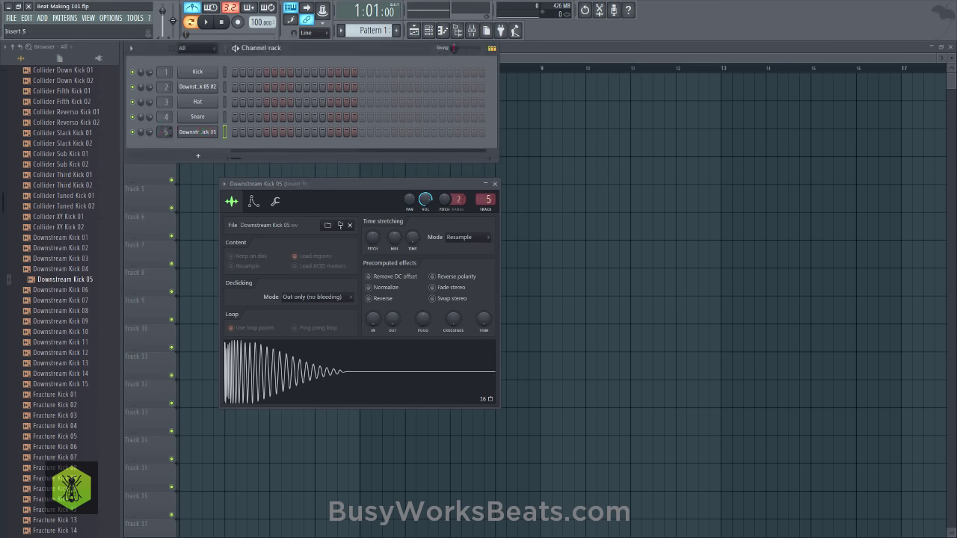
click(200, 131)
click(200, 132)
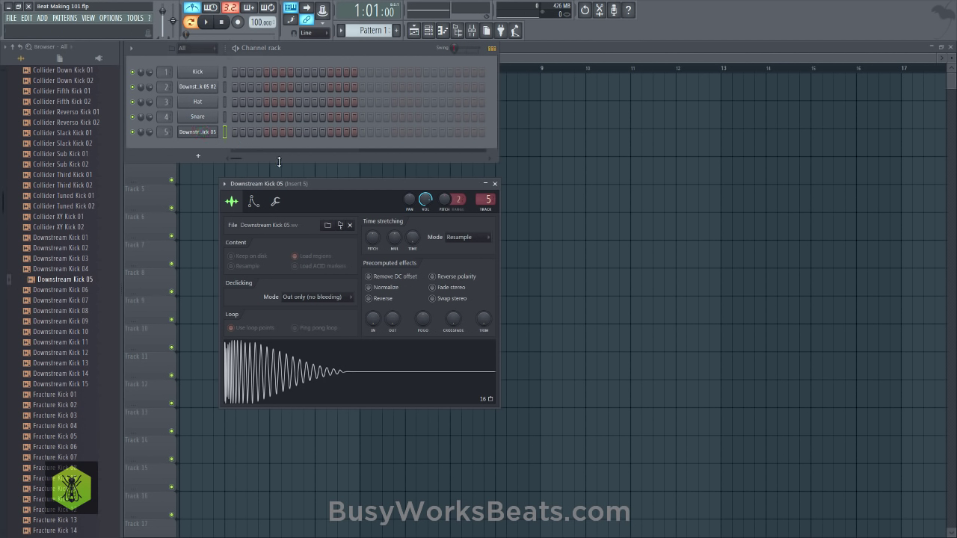
key(z)
click(216, 143)
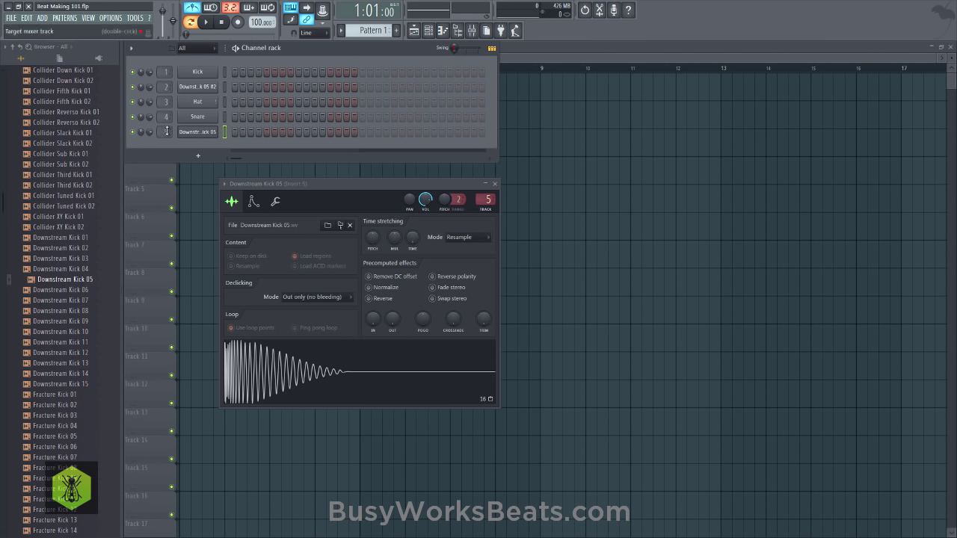
scroll(165, 131, down, 5)
Delete the Kick, Hat, Snare and both Downstream Kick 05 channels from the channel rack
right_click(207, 72)
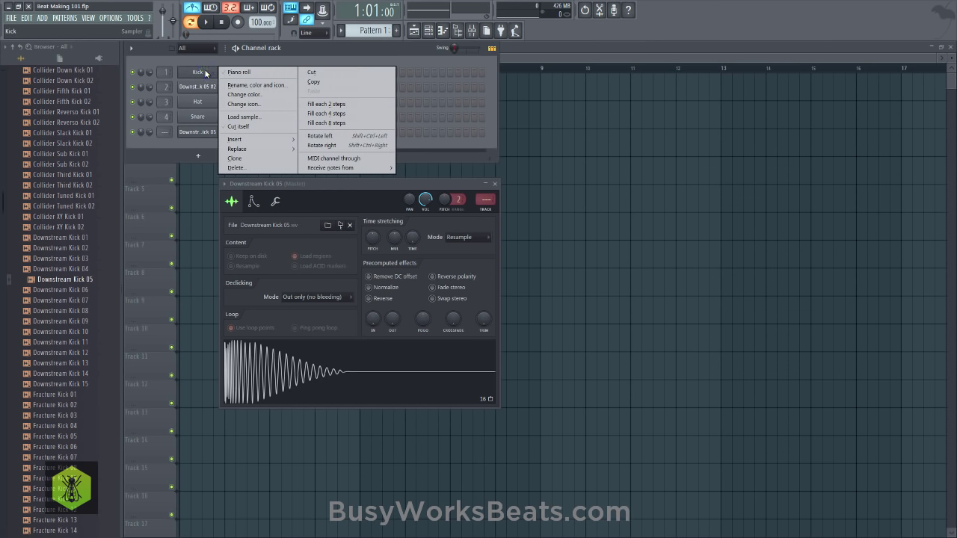
click(234, 167)
key(Return)
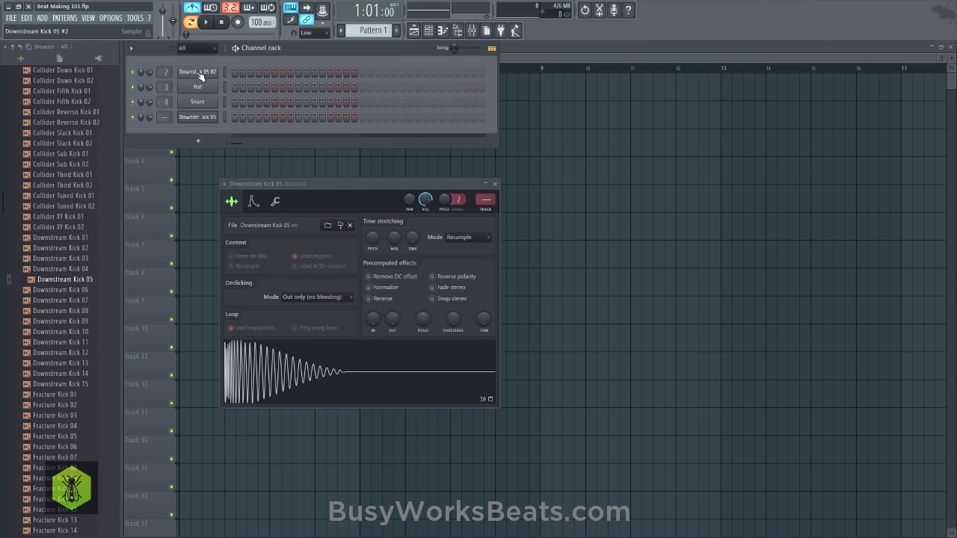
right_click(202, 75)
click(235, 167)
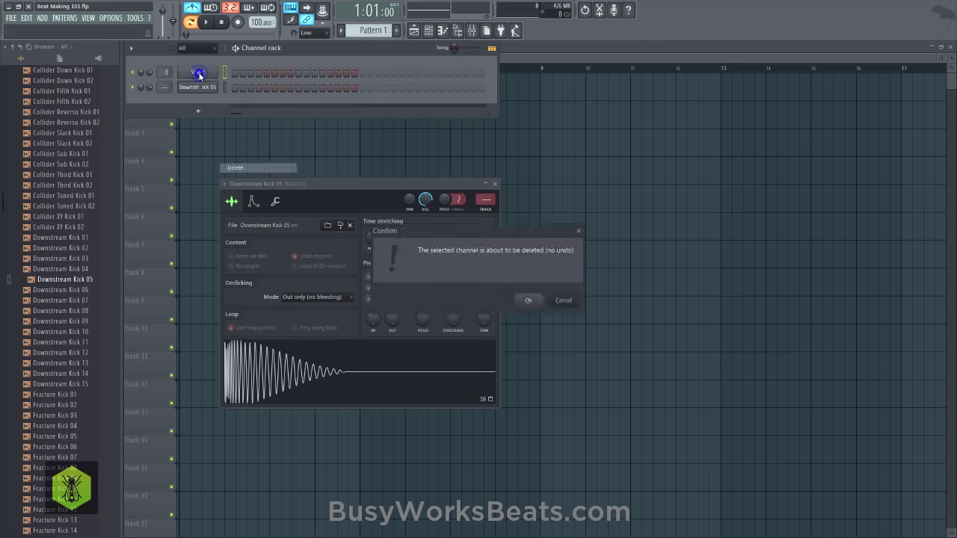
key(Return)
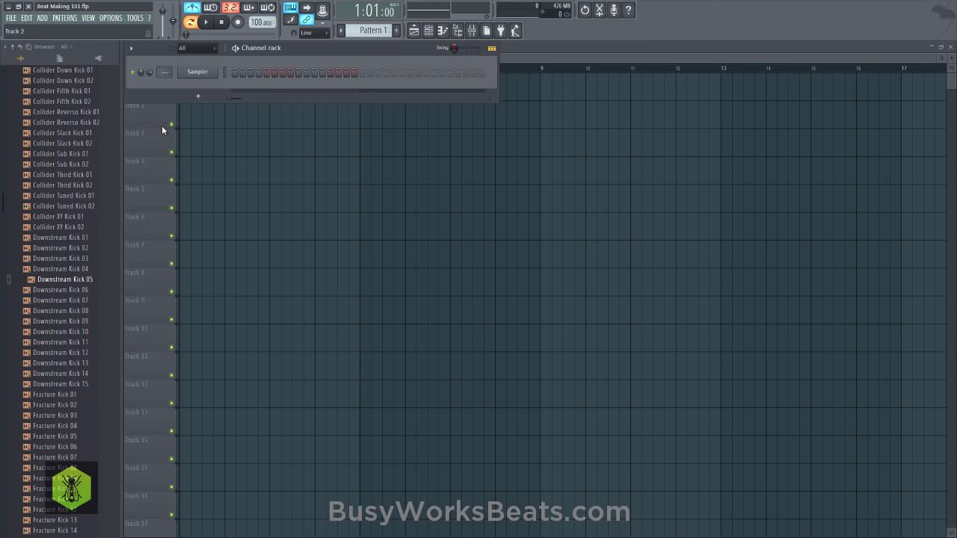
Open Downstream Kick 05 in a new channel, show the mixer and route the channel to mixer track 1
drag(90, 278, 88, 281)
right_click(88, 281)
click(105, 289)
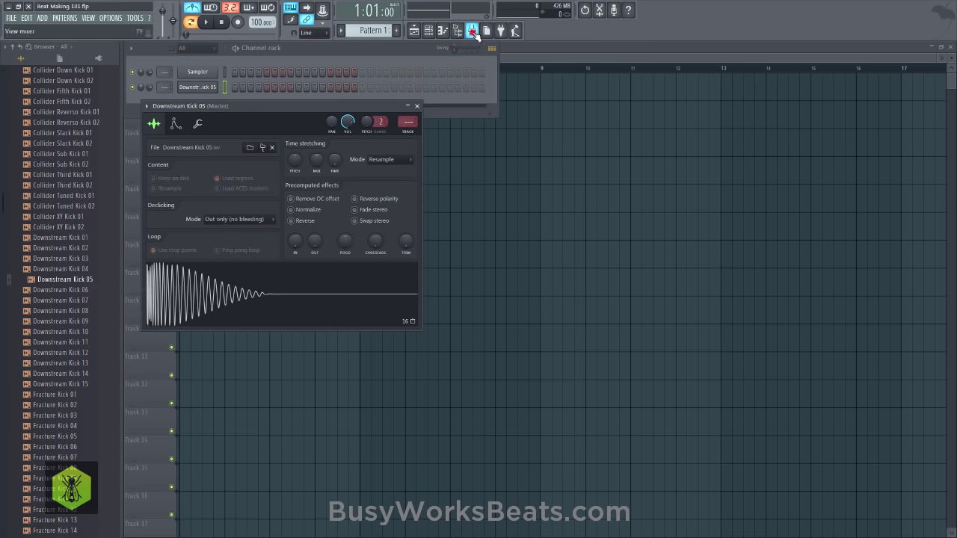
click(473, 32)
click(210, 86)
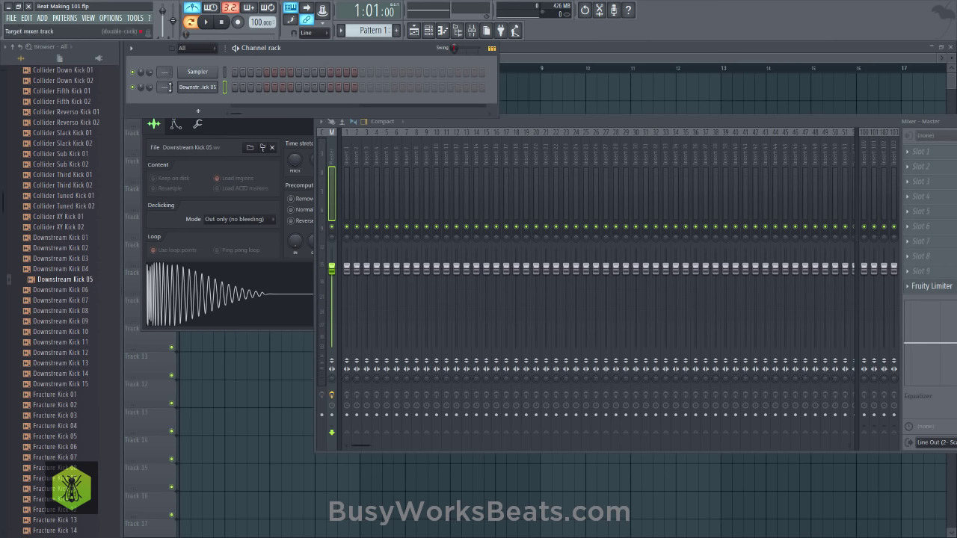
drag(170, 87, 170, 84)
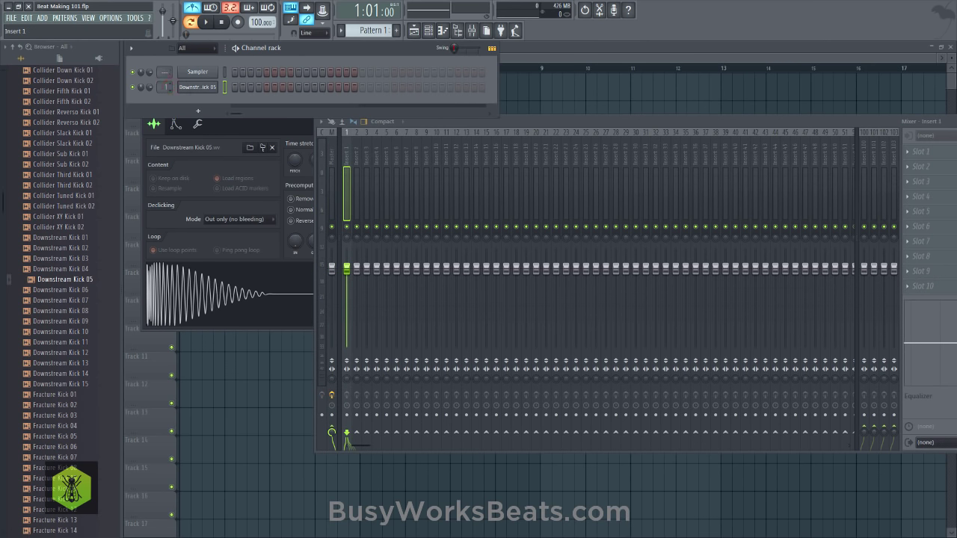
Delete the empty Sampler channel from the channel rack
right_click(215, 74)
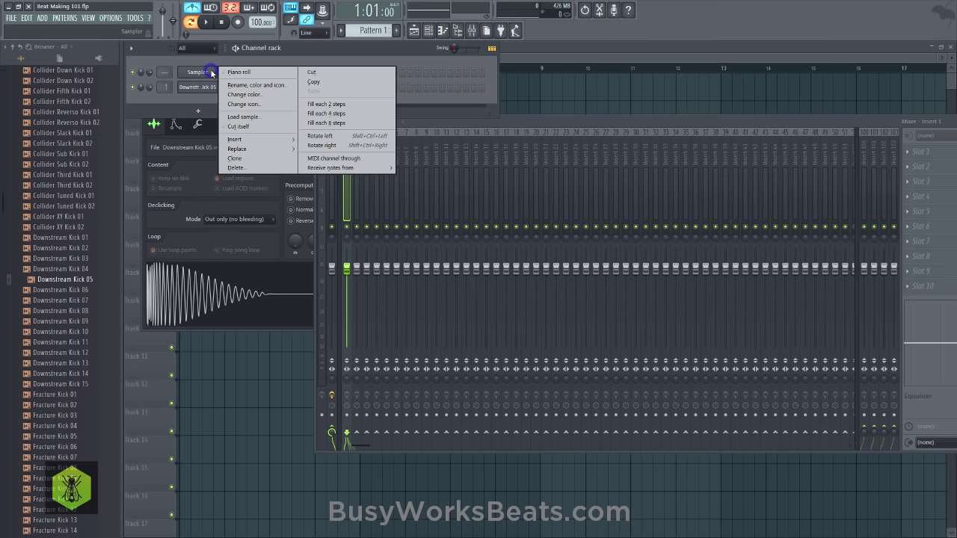
click(239, 169)
click(528, 299)
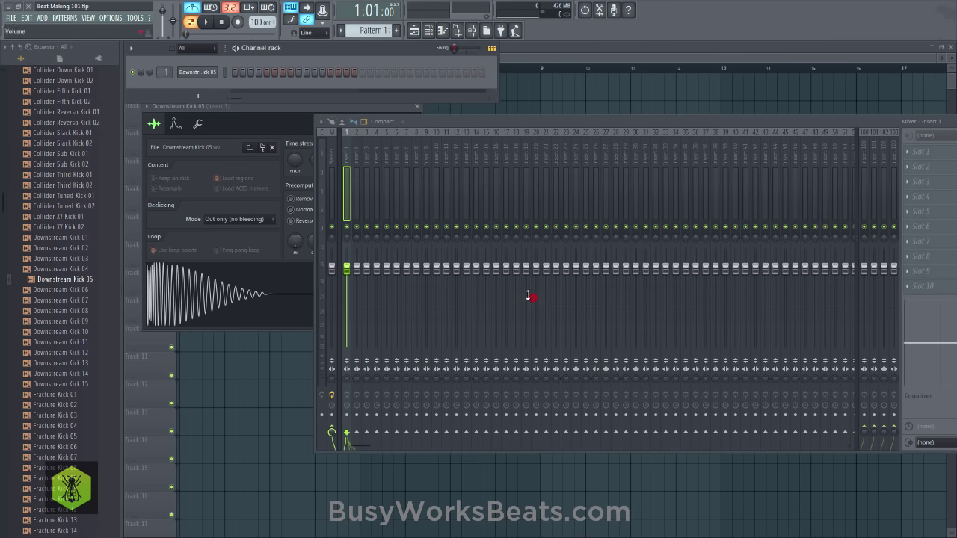
click(247, 57)
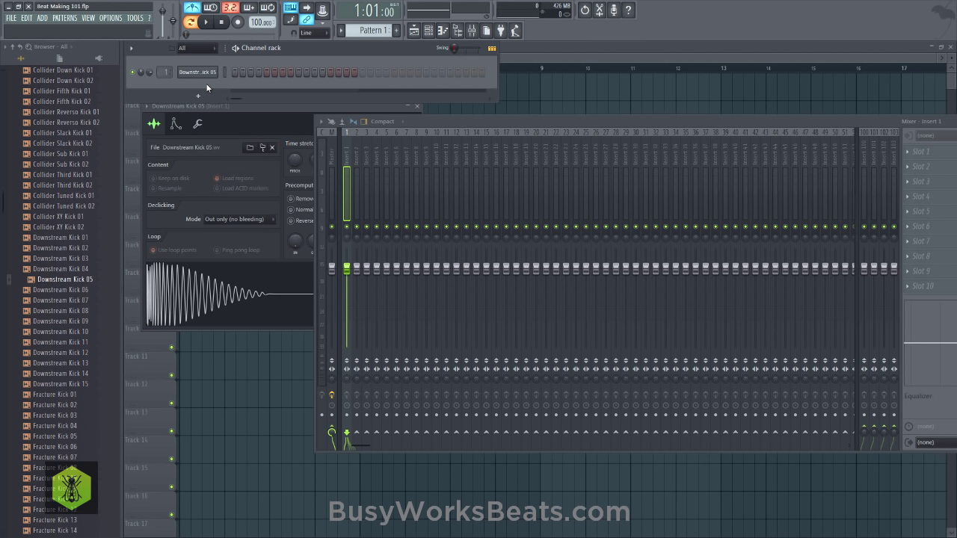
Collapse the browser, open the Claps folder of the Drums (ModeAudio) pack and preview Attack Clap 01
scroll(3, 189, up, 3)
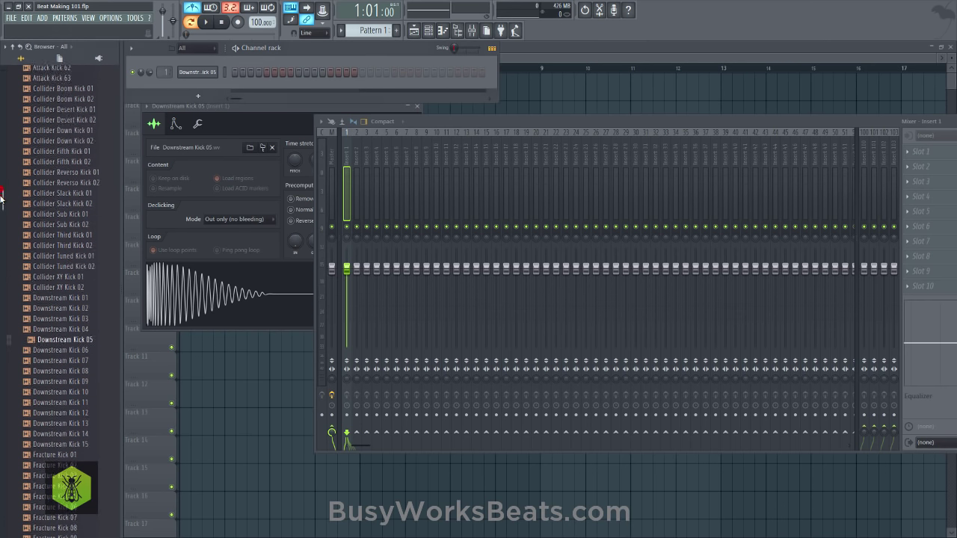
drag(2, 189, 26, 79)
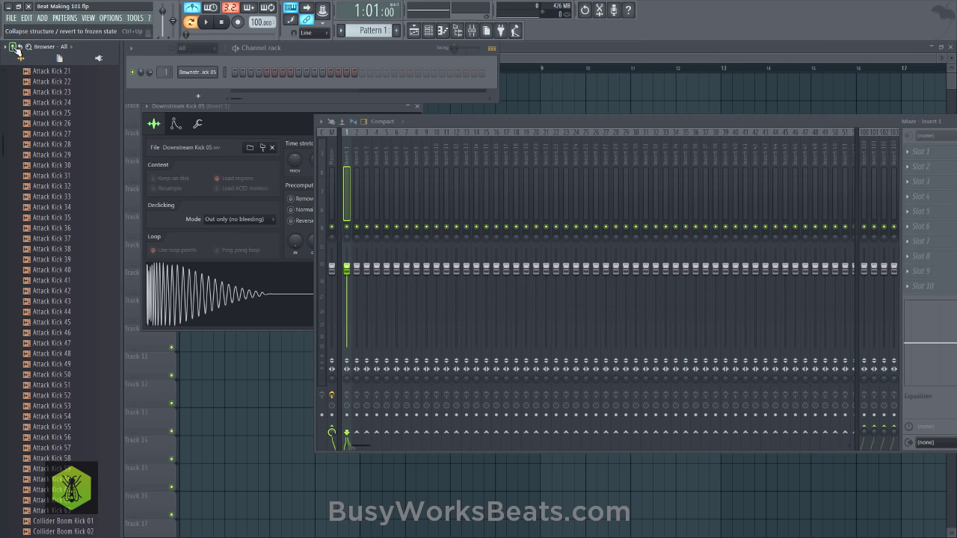
click(13, 47)
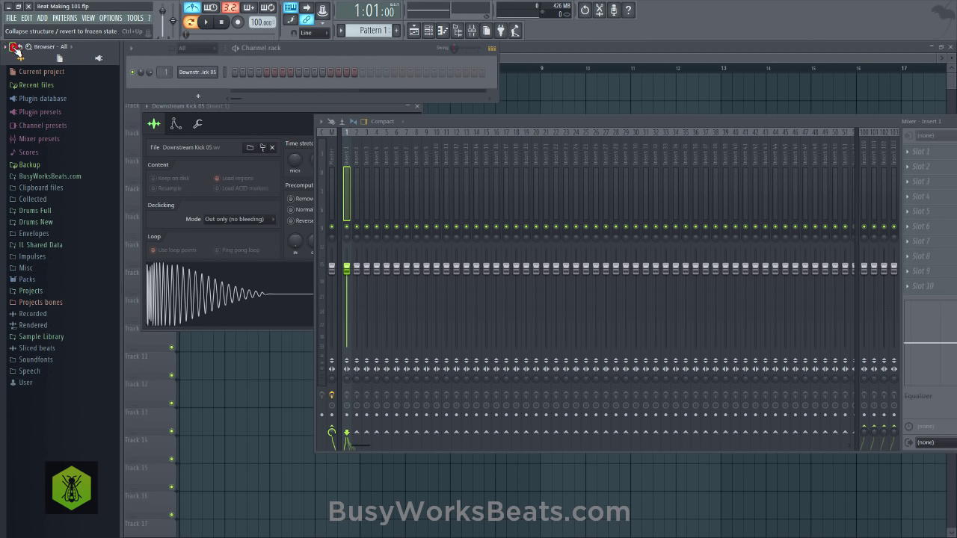
click(51, 281)
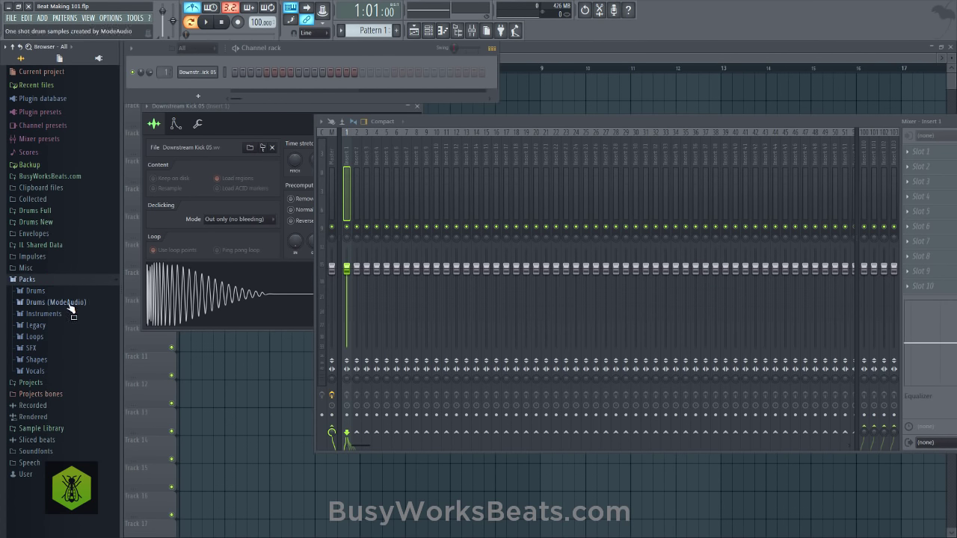
click(70, 306)
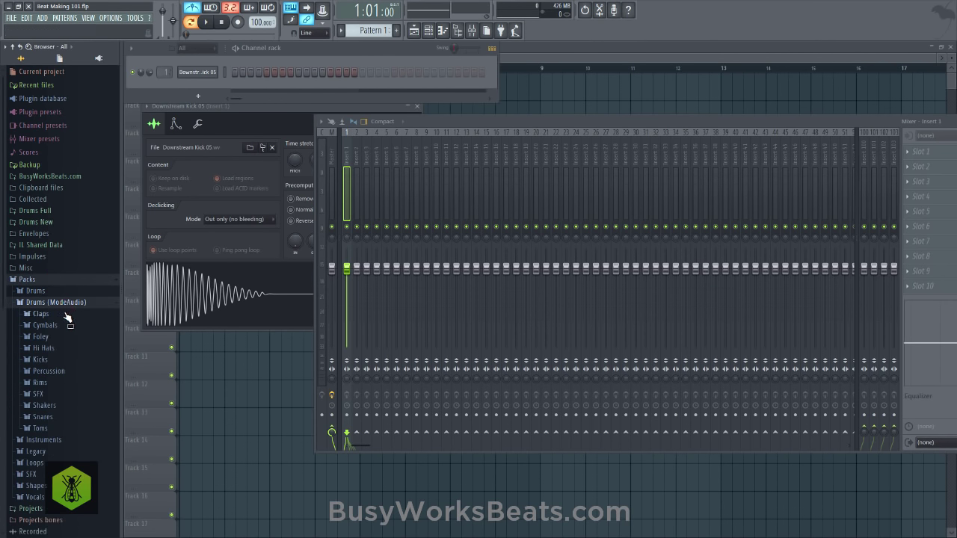
click(66, 315)
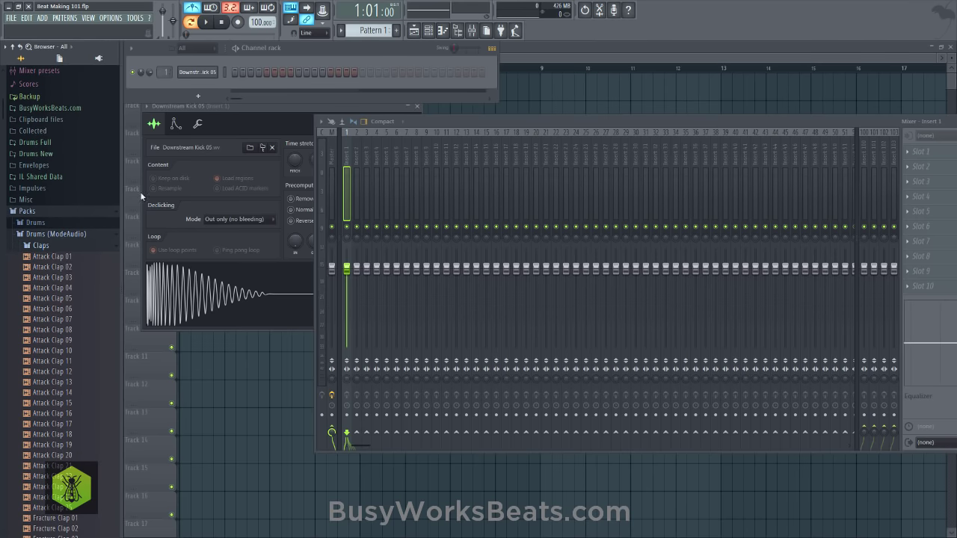
click(60, 257)
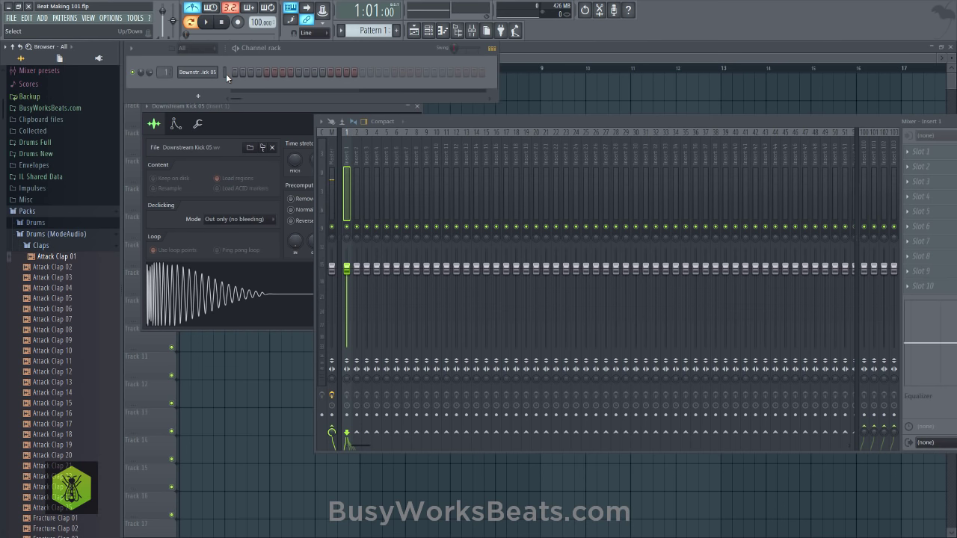
Hide and reshow the channel rack, select the Downstream Kick 05 channel and audition its sound repeatedly
click(434, 31)
click(434, 31)
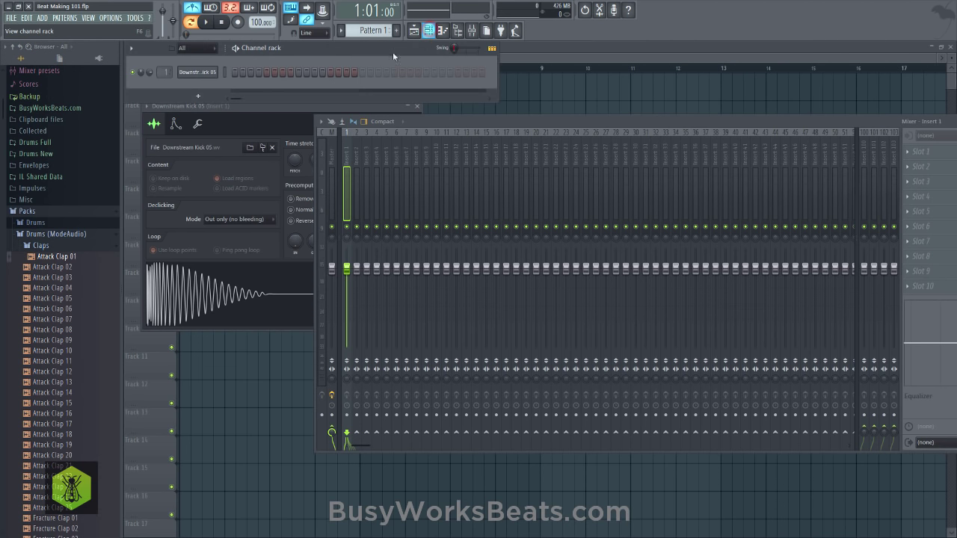
click(224, 73)
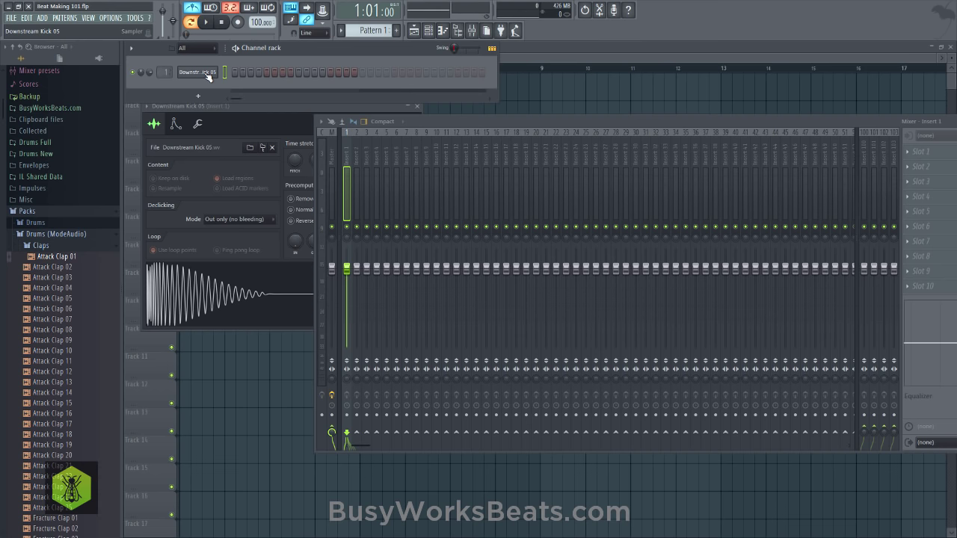
click(208, 75)
click(208, 76)
click(209, 75)
click(209, 75)
click(219, 75)
click(219, 75)
click(219, 75)
click(219, 75)
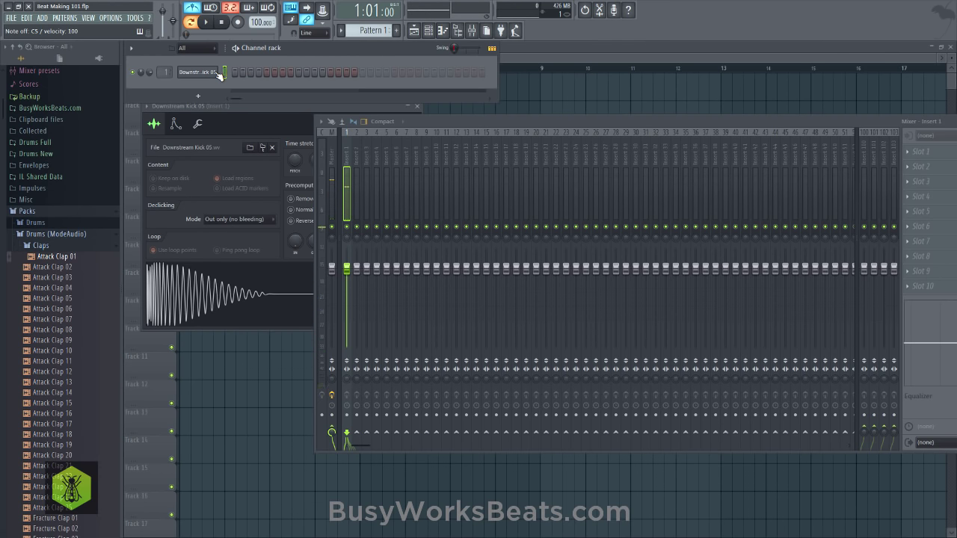
click(219, 74)
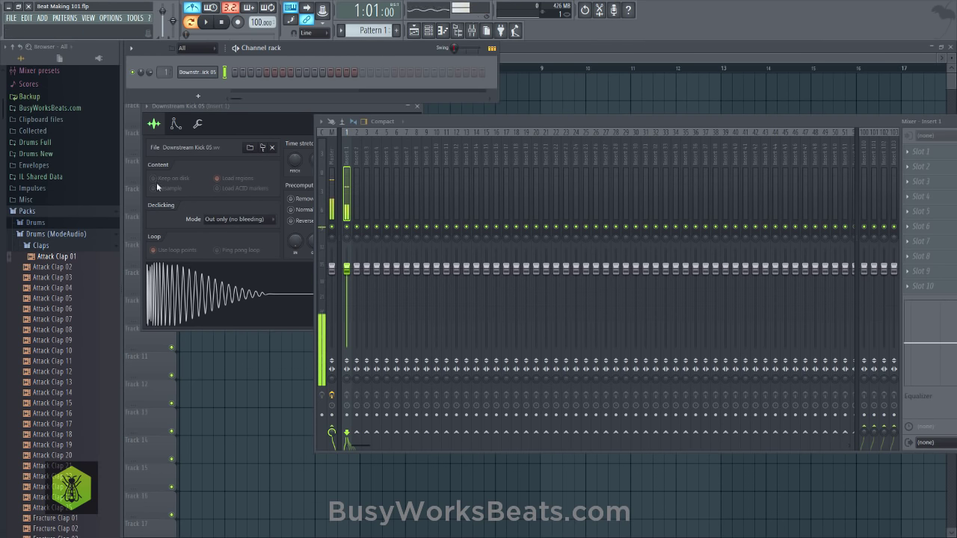
Preview the Attack Clap 01 sample and open it in a new channel
click(103, 258)
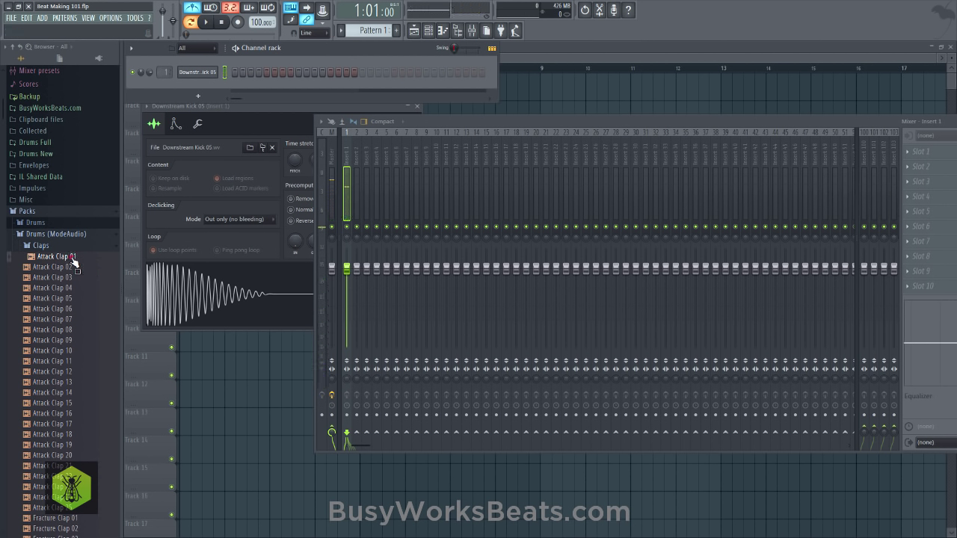
click(68, 258)
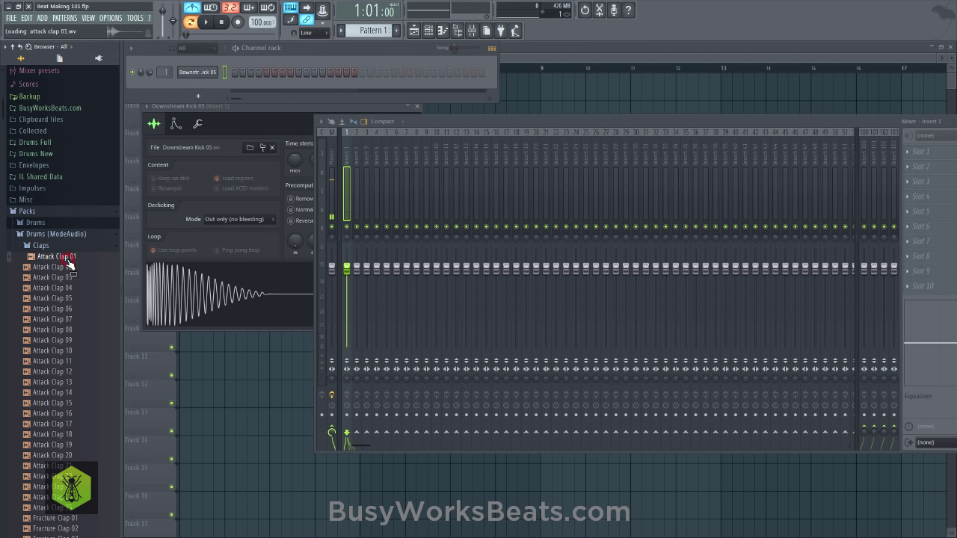
click(70, 258)
right_click(71, 258)
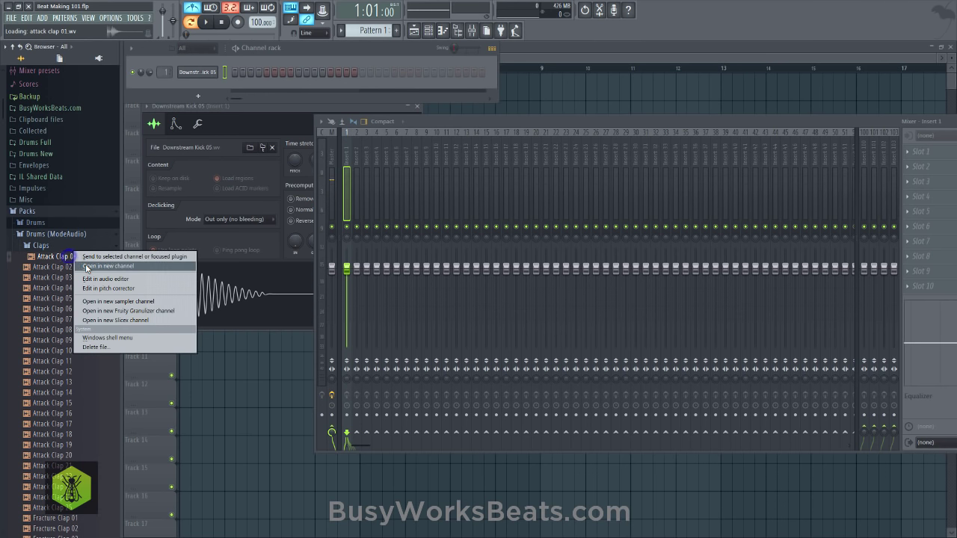
click(87, 266)
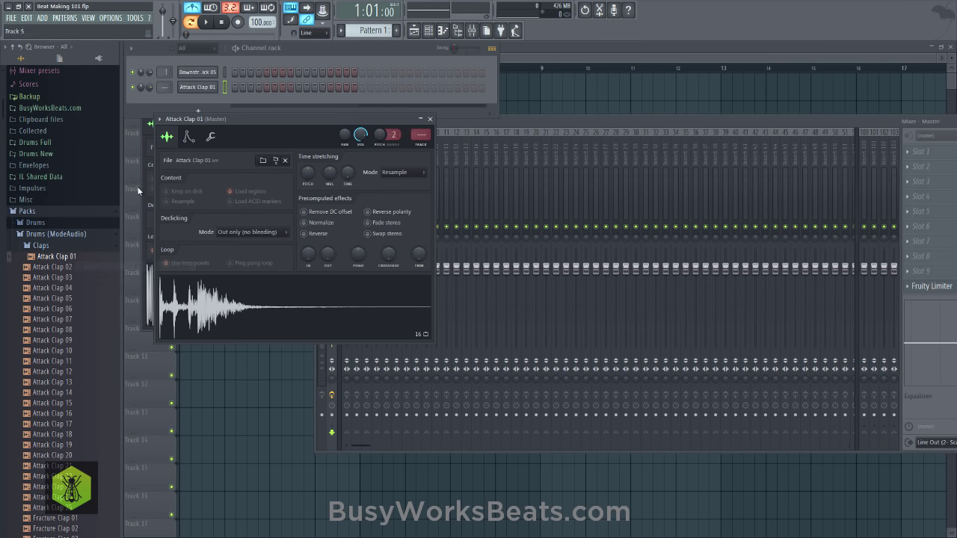
Close both sampler windows and route the Attack Clap 01 channel to mixer track 2
click(430, 119)
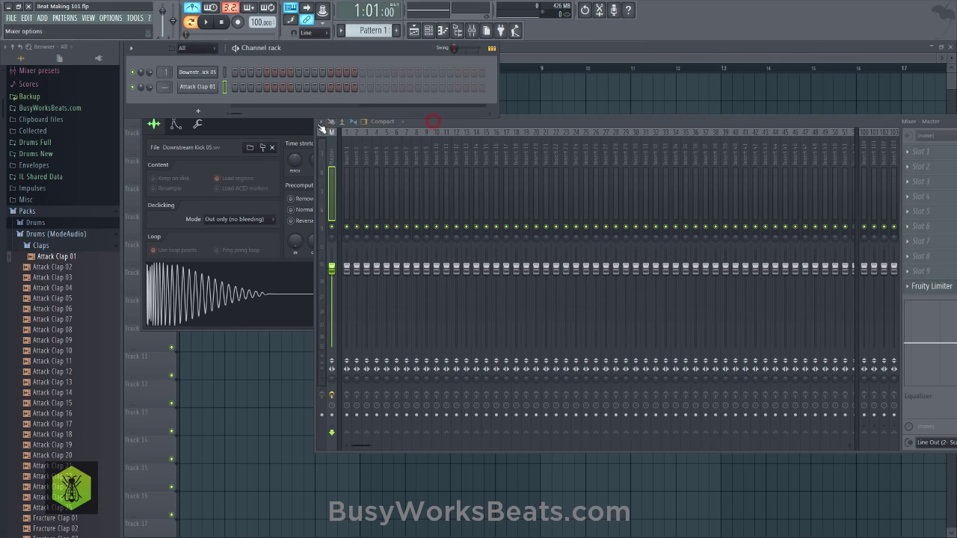
click(418, 105)
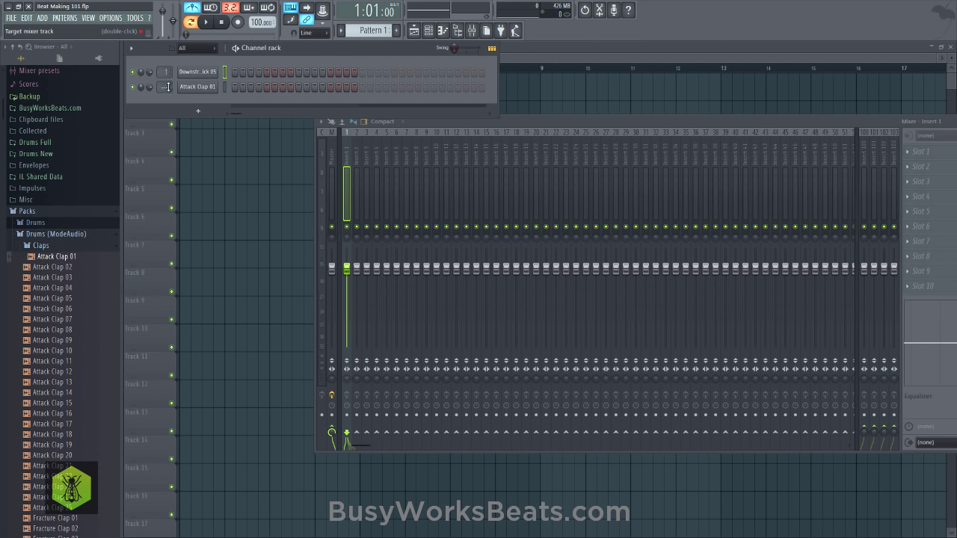
drag(168, 86, 168, 81)
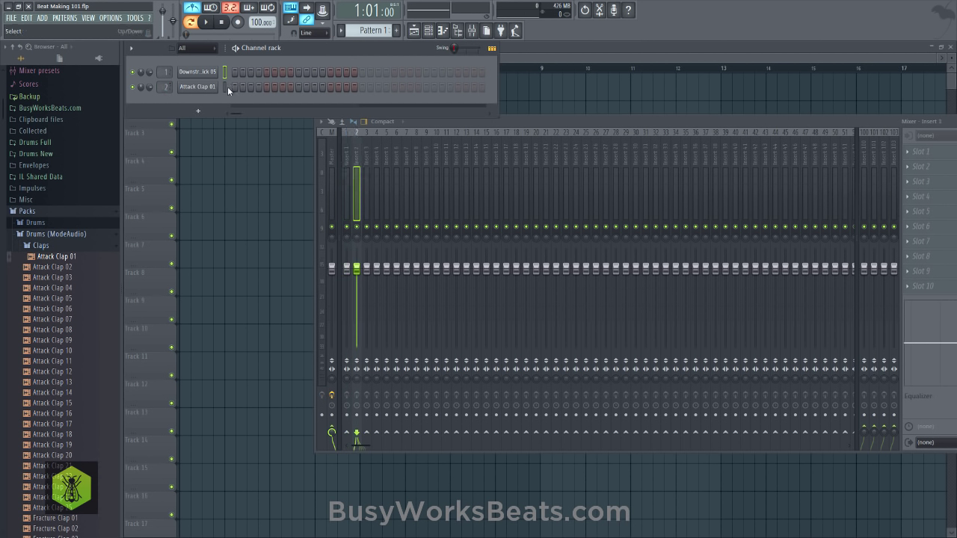
Open the Attack Clap 01 channel settings, and switch the channel selection to the kick and back to the clap
click(226, 87)
click(214, 88)
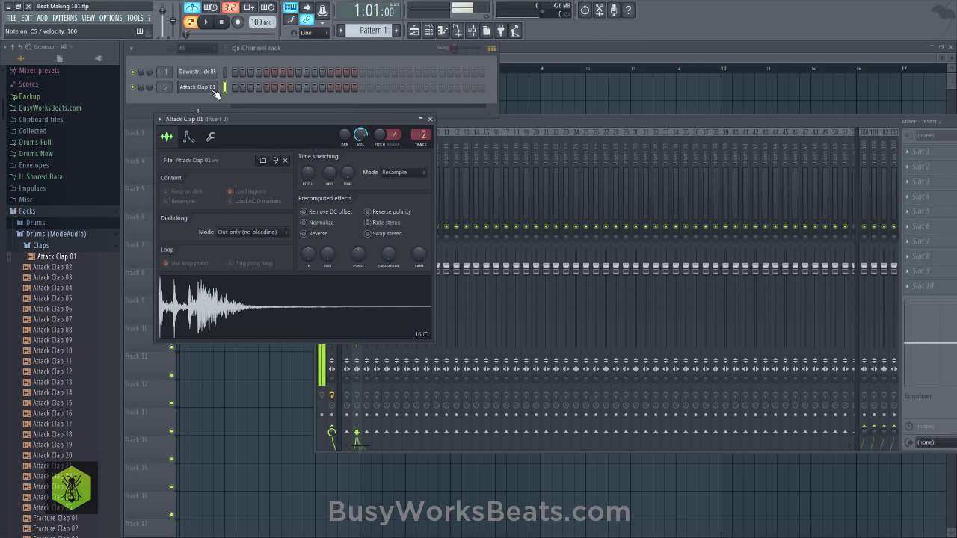
click(224, 74)
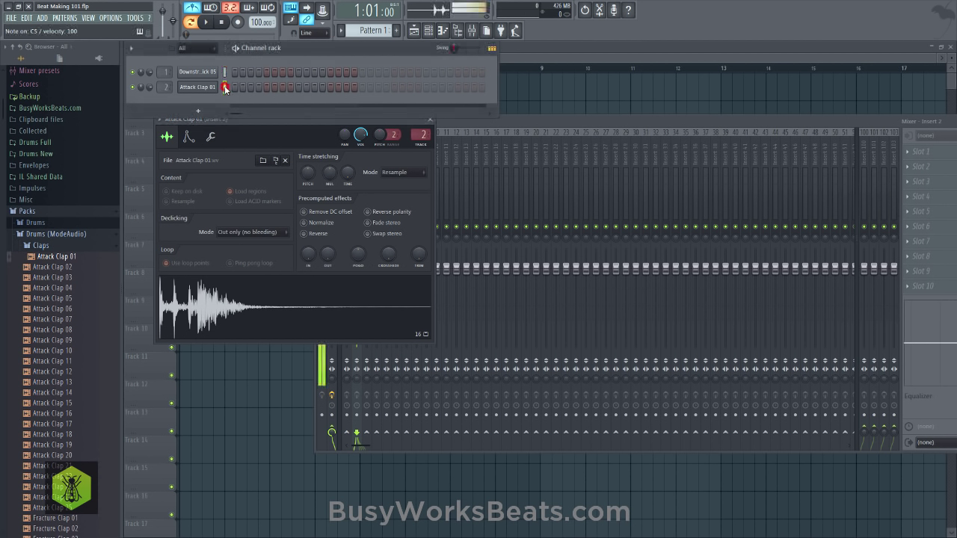
click(225, 86)
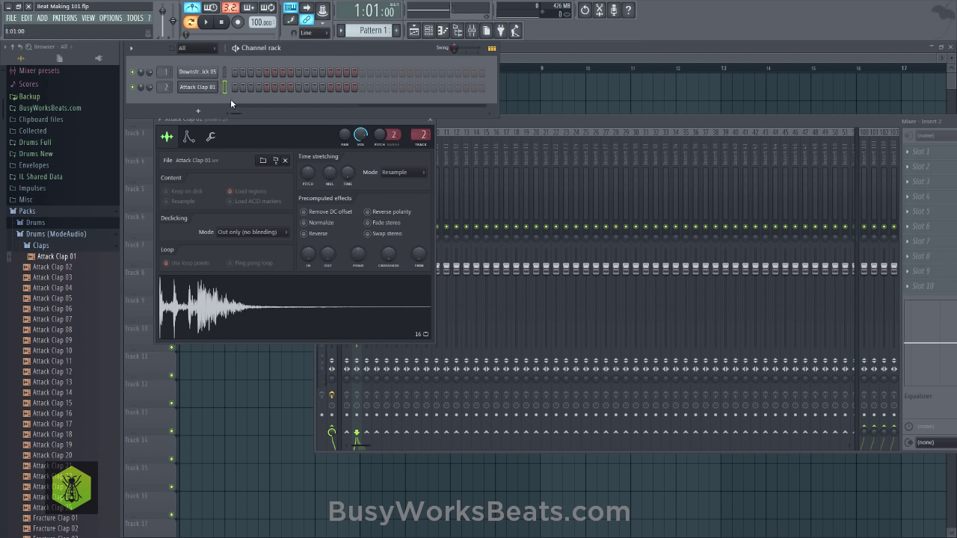
Try adjusting the channel pitch of Attack Clap 01, and reset it to its default
click(393, 136)
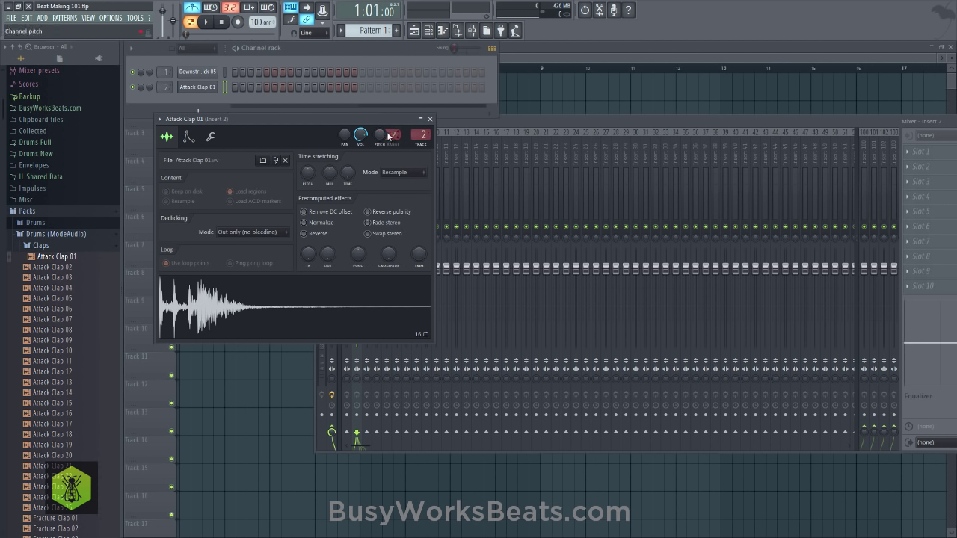
drag(394, 136, 393, 140)
scroll(393, 135, up, 1)
scroll(380, 138, up, 2)
right_click(382, 140)
click(390, 142)
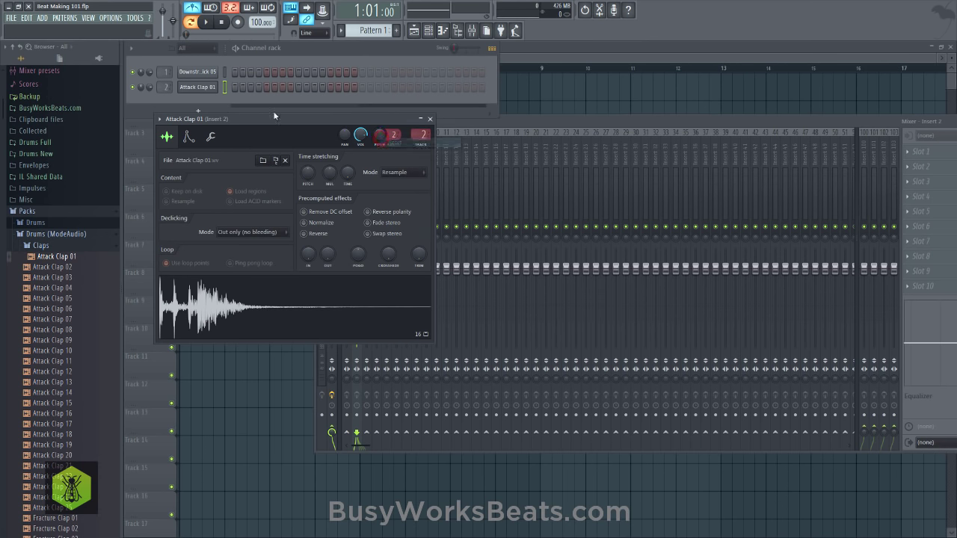
Select the kick channel, return to the Attack Clap 01 channel and audition the clap
click(224, 71)
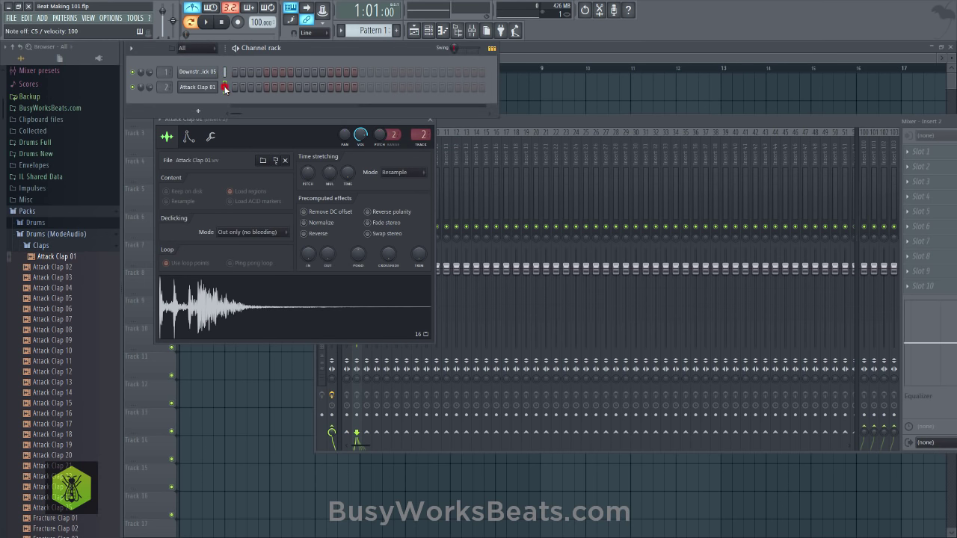
click(225, 87)
click(212, 87)
click(212, 87)
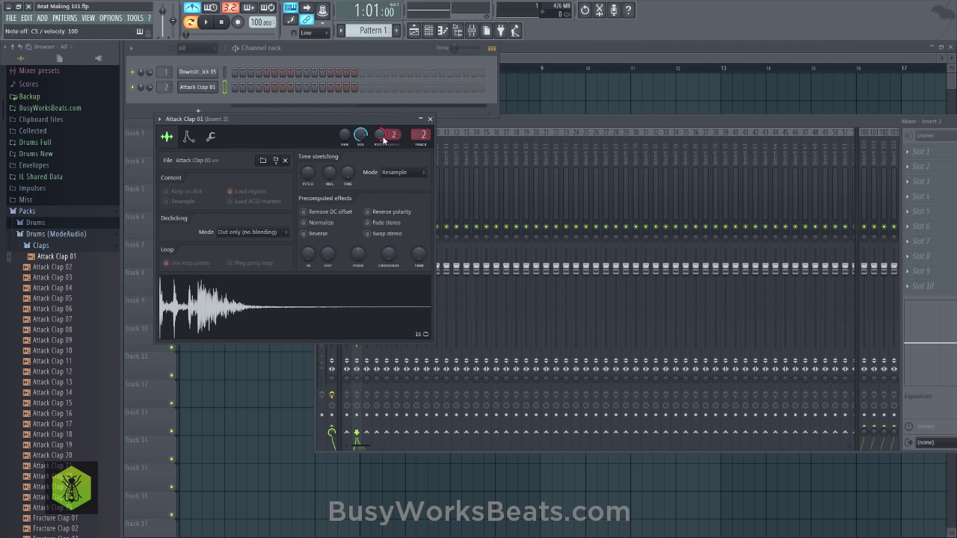
Set the pitch range of the Attack Clap 01 channel to 3 and audition the clap
scroll(393, 135, down, 1)
click(227, 88)
key(z)
key(z)
key(z)
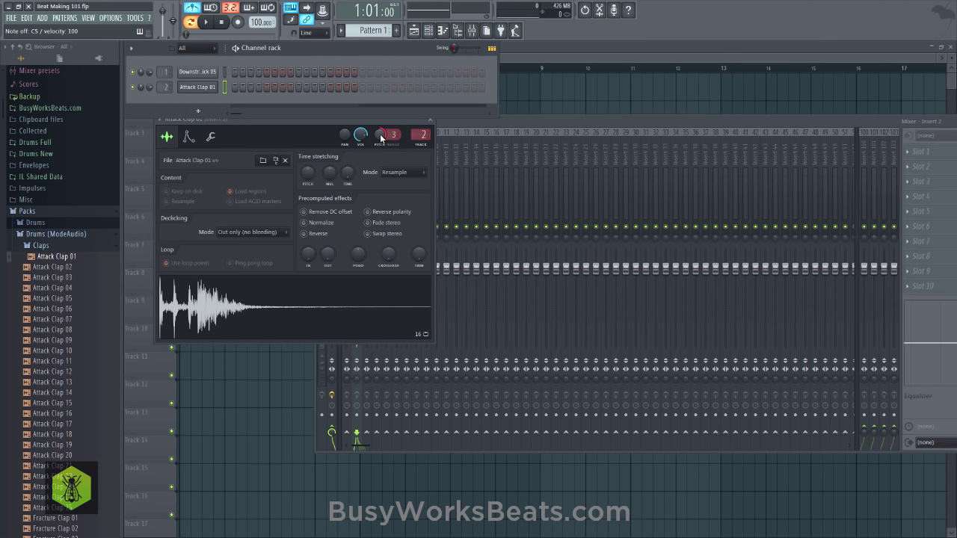
key(z)
Try channel pitch adjustments on Attack Clap 01 while repeatedly auditioning the clap
click(381, 137)
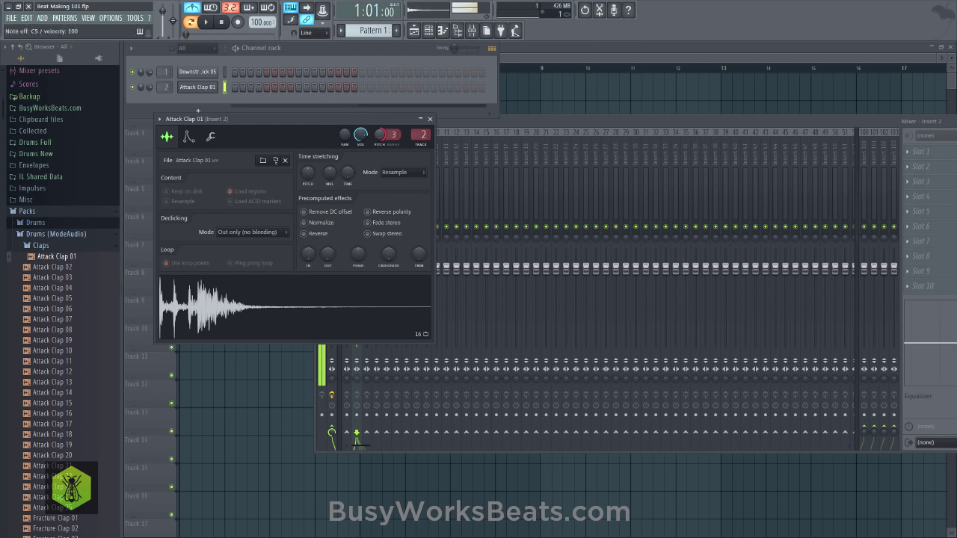
key(z)
key(z)
key(z)
key(z)
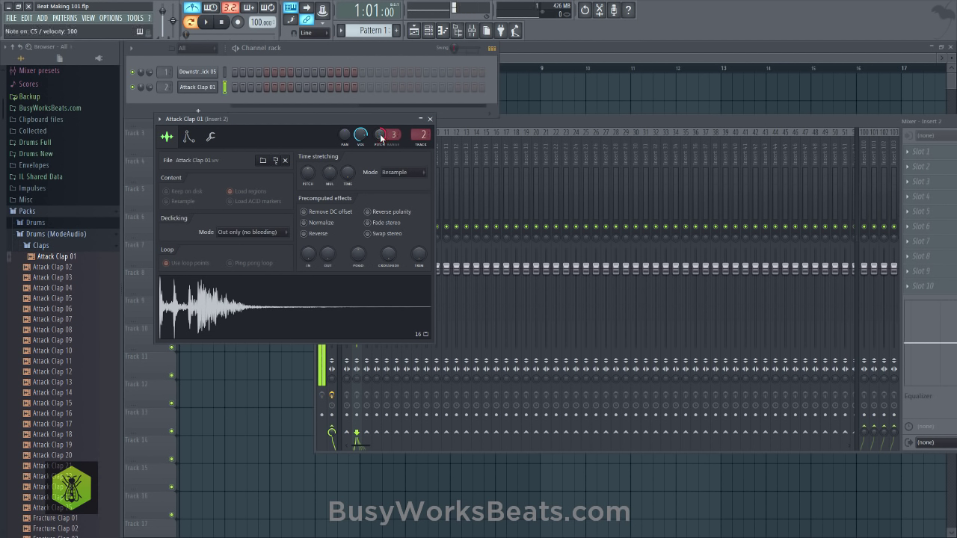
key(z)
key(z)
key(z)
key(z)
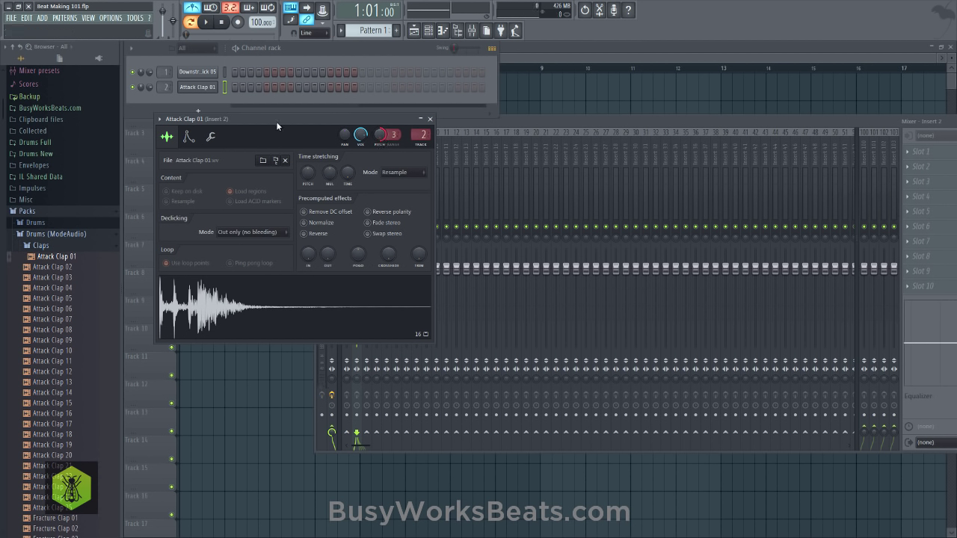
key(z)
key(z)
Place a kick on step 1 and a clap on step 5 of Pattern 1, and play it back
click(430, 34)
click(429, 33)
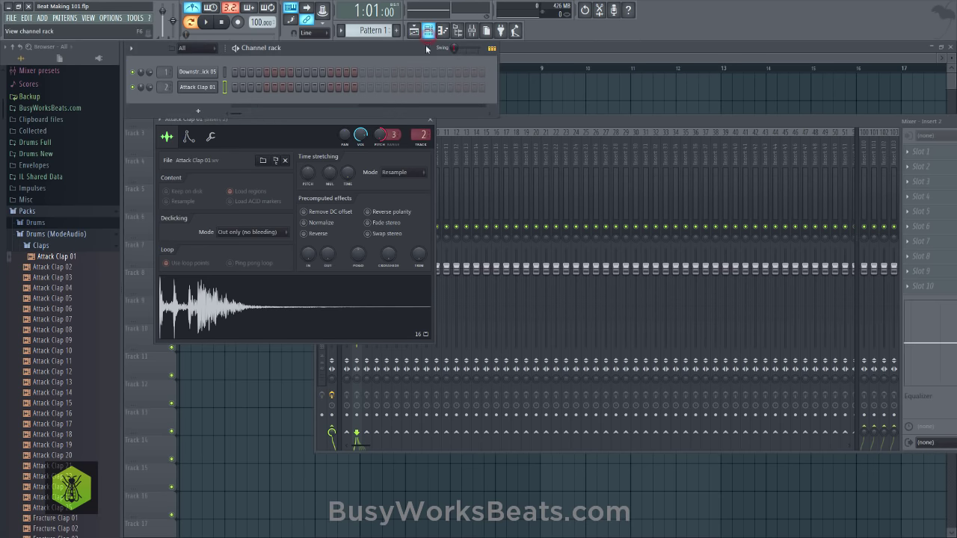
click(234, 73)
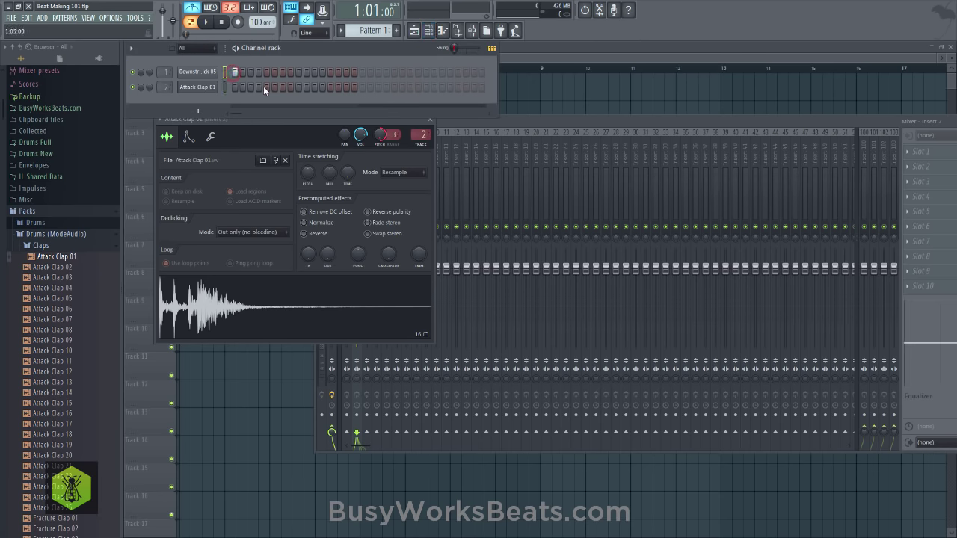
click(266, 88)
click(204, 26)
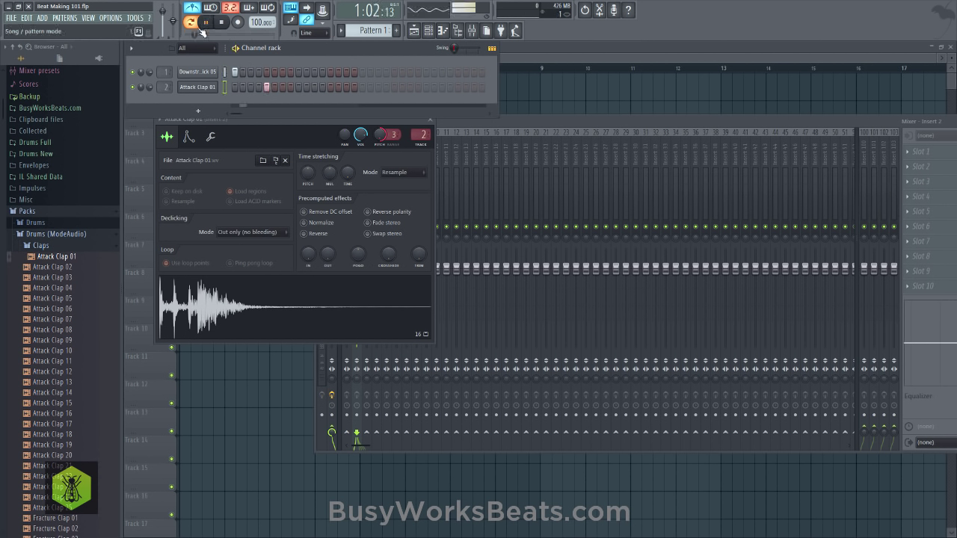
key(space)
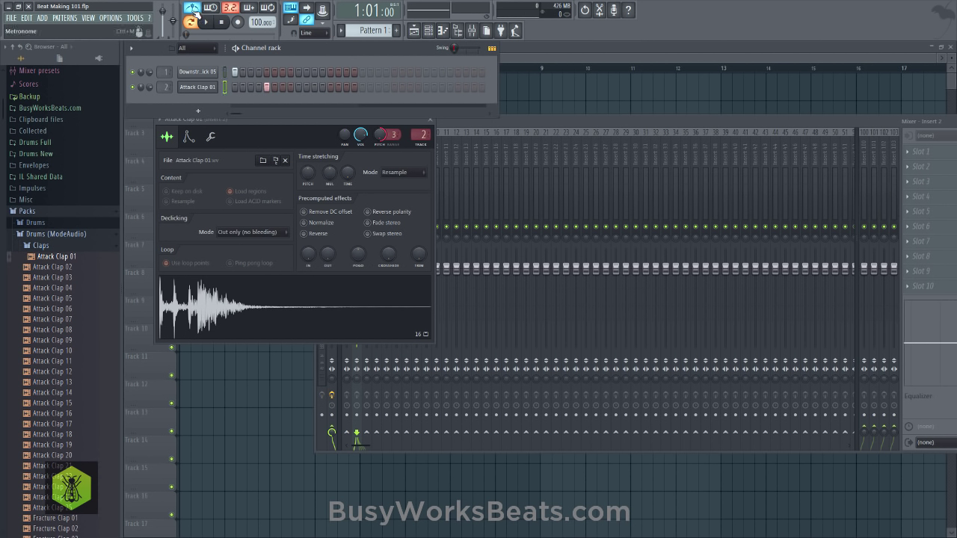
Turn off the metronome, and add kicks on steps 7, 11 and 14 and a clap on step 13 during playback
click(205, 22)
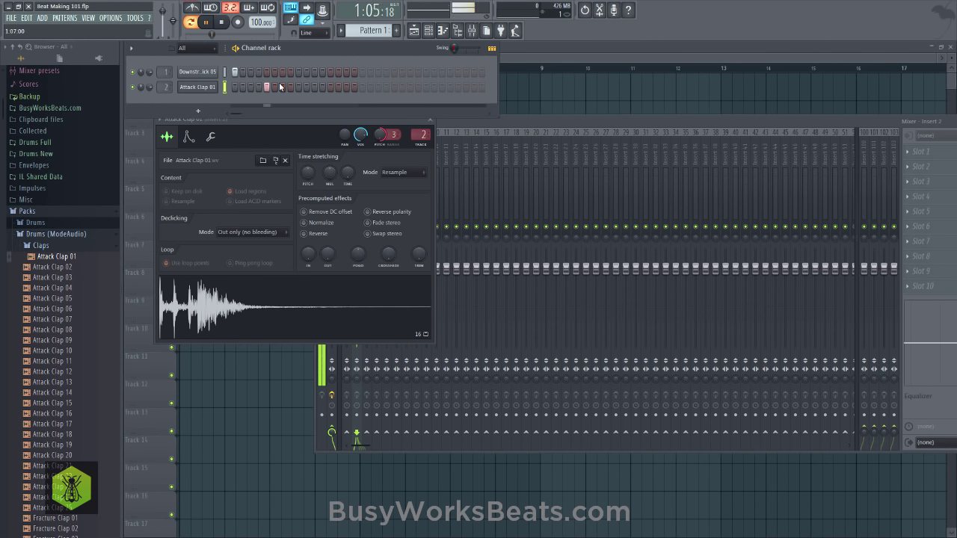
key(space)
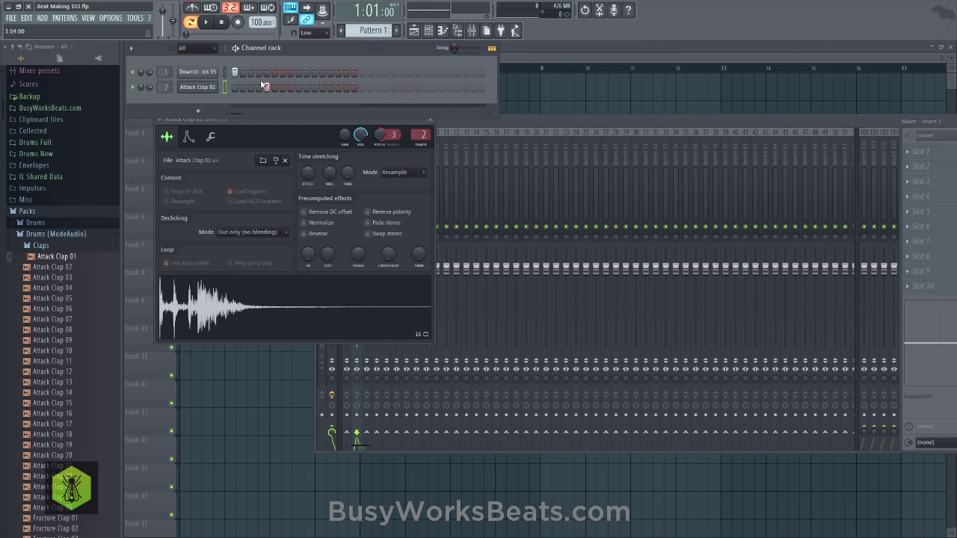
click(282, 73)
key(space)
click(314, 71)
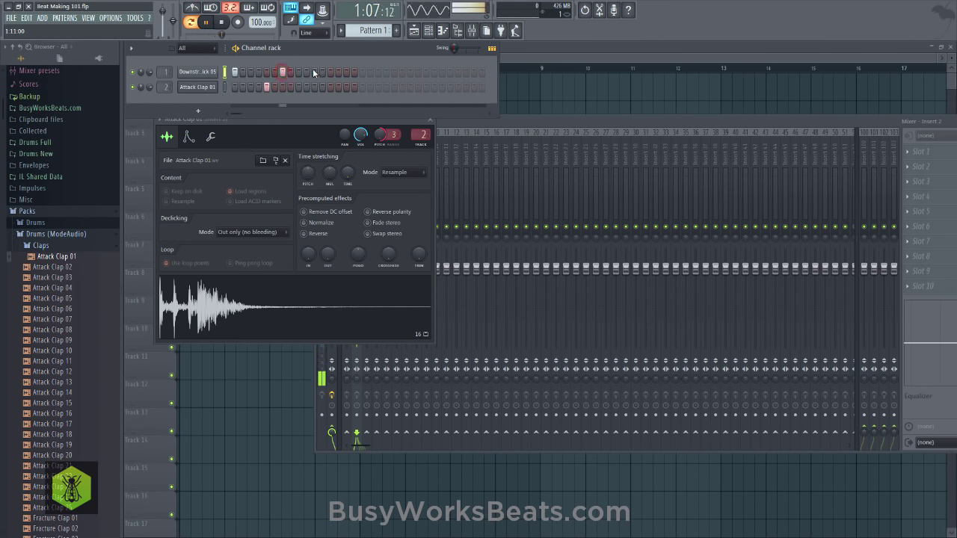
click(331, 87)
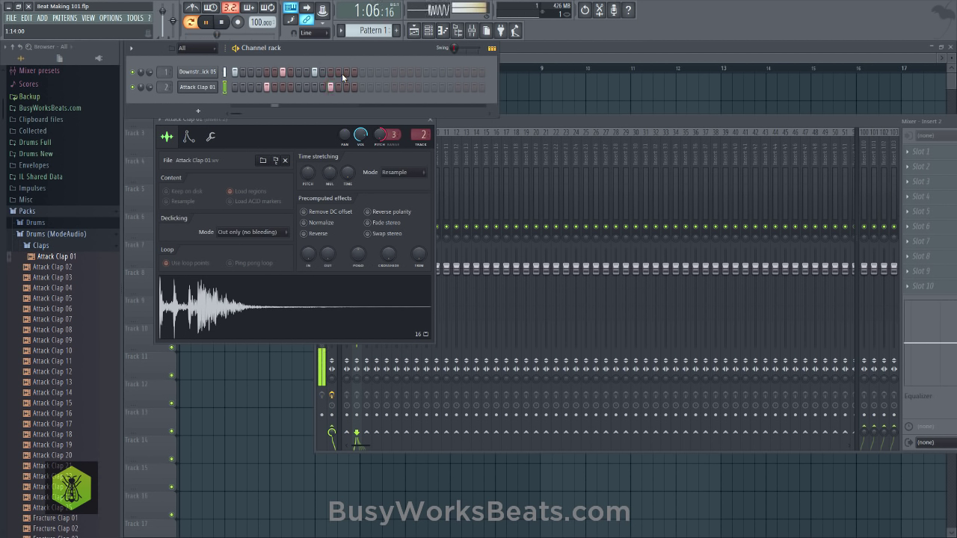
click(339, 72)
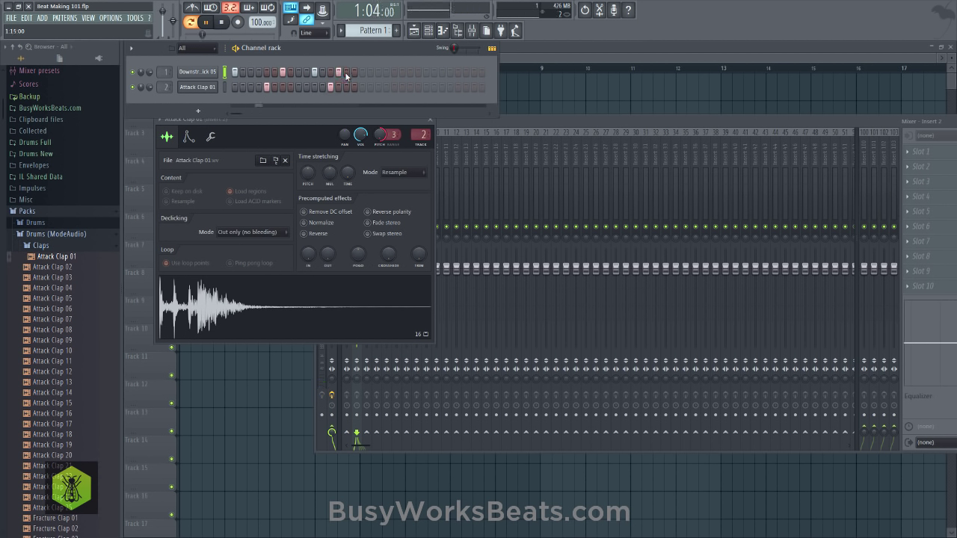
key(space)
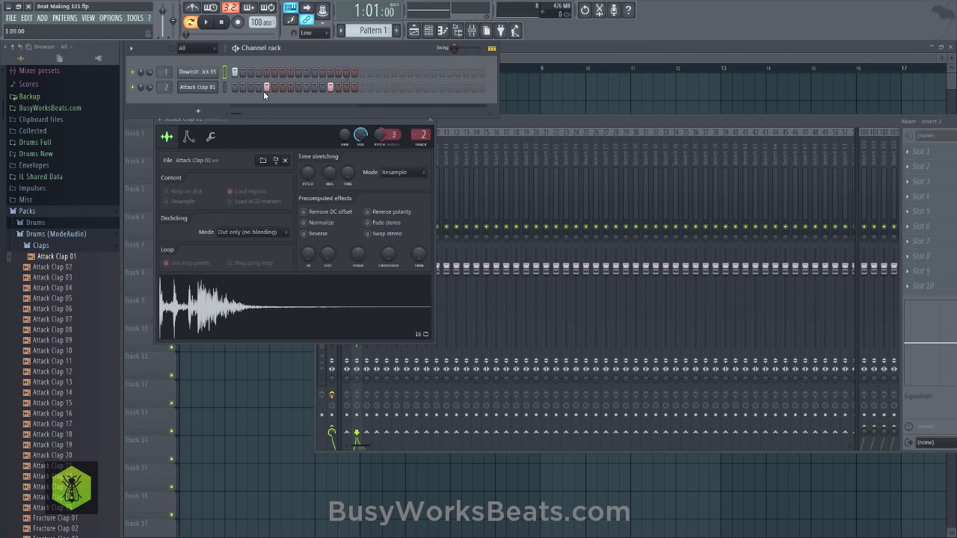
Try filling and removing extra steps in the kick and Attack Clap 01 rows
click(267, 72)
right_click(267, 86)
right_click(329, 87)
click(262, 87)
mouse_move(271, 72)
mouse_down()
mouse_move(310, 75)
mouse_move(281, 83)
mouse_up()
click(308, 87)
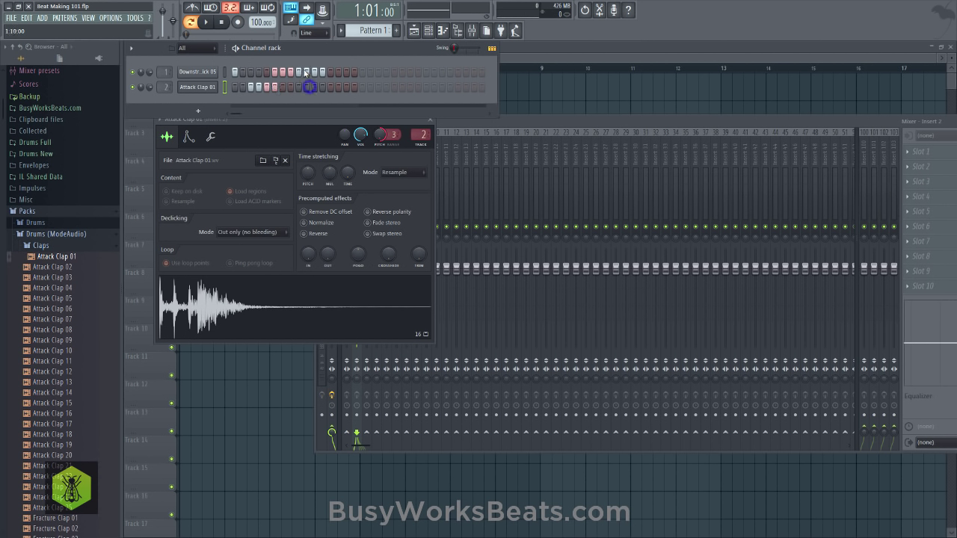
Clear all placed steps from the kick and Attack Clap 01 rows
click(266, 88)
click(258, 72)
mouse_move(281, 74)
mouse_down()
mouse_move(306, 93)
mouse_move(334, 75)
mouse_up()
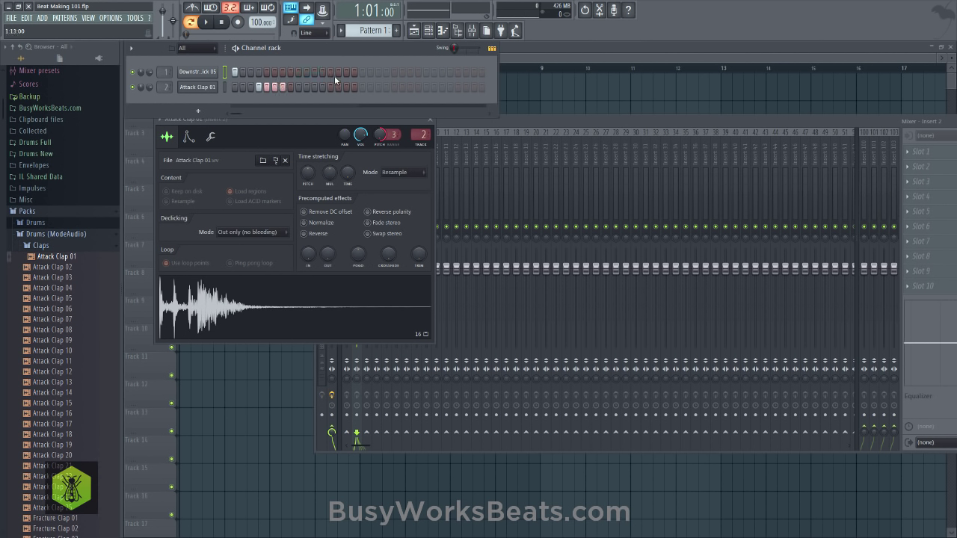
right_click(291, 72)
right_click(244, 72)
click(230, 99)
Load the Attack Hat 01 sample from the Hi Hats pack folder as a new channel in the channel rack
click(117, 247)
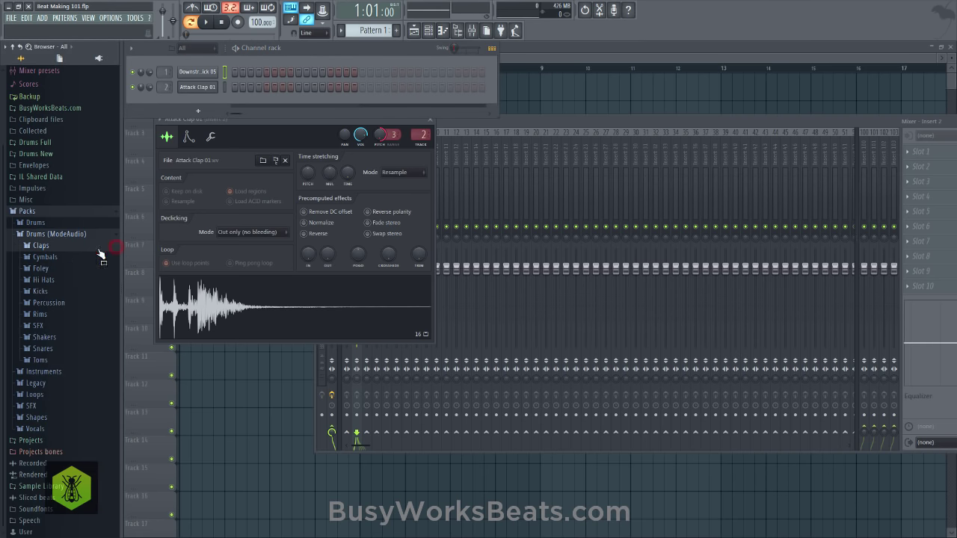
click(57, 282)
click(59, 290)
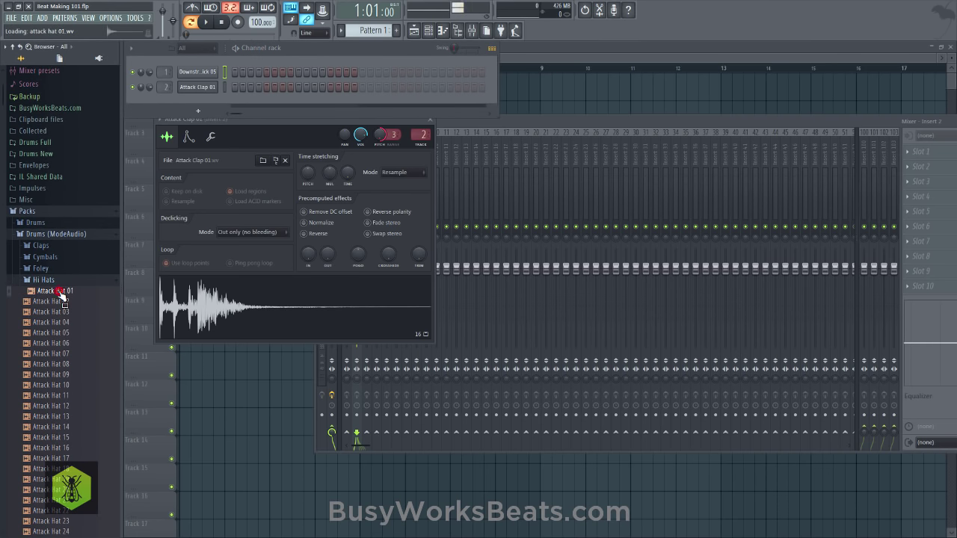
click(57, 293)
right_click(60, 296)
click(67, 301)
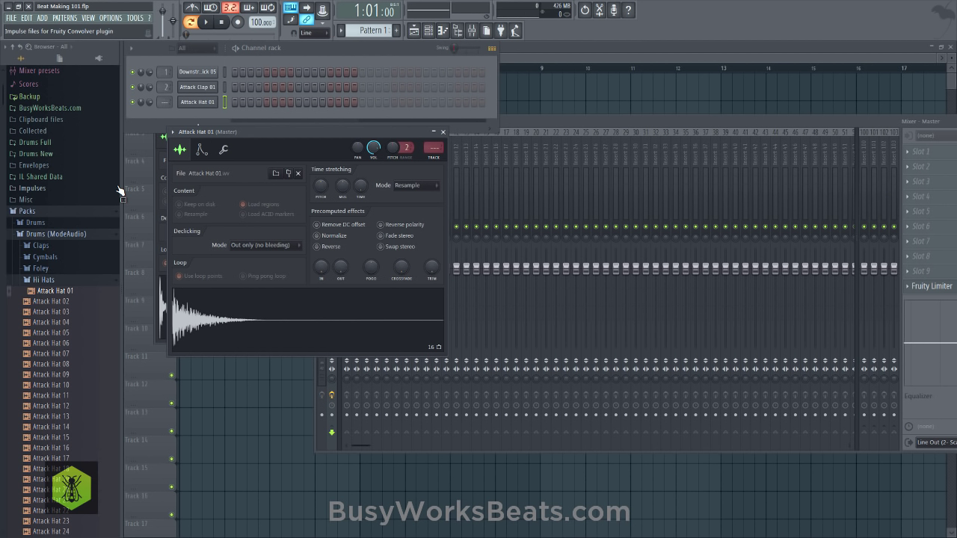
Place a kick on step 1 and claps on steps 5 and 13, and try out and clear steps in the Attack Hat 01 row
click(235, 71)
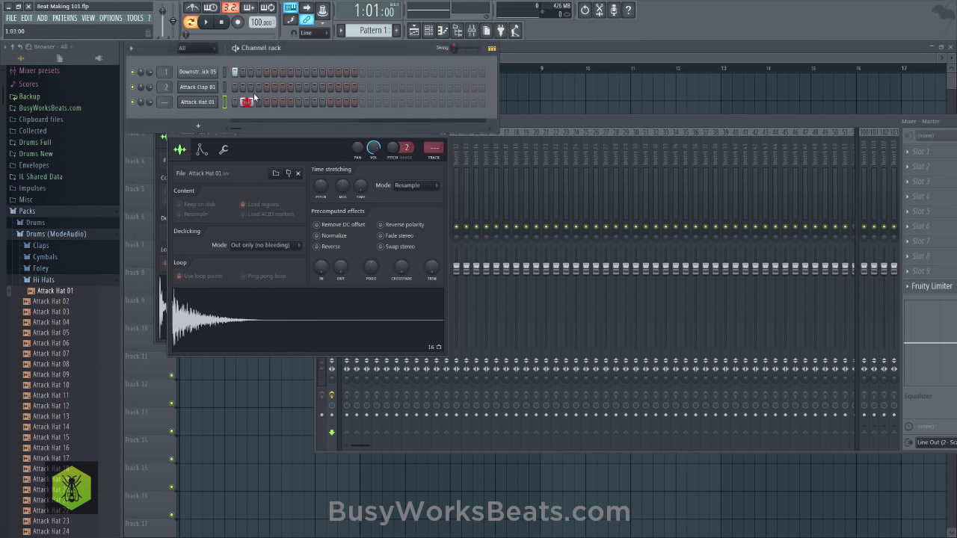
click(267, 87)
click(284, 103)
click(346, 102)
click(271, 100)
right_click(346, 101)
right_click(314, 102)
right_click(282, 102)
right_click(329, 102)
right_click(250, 101)
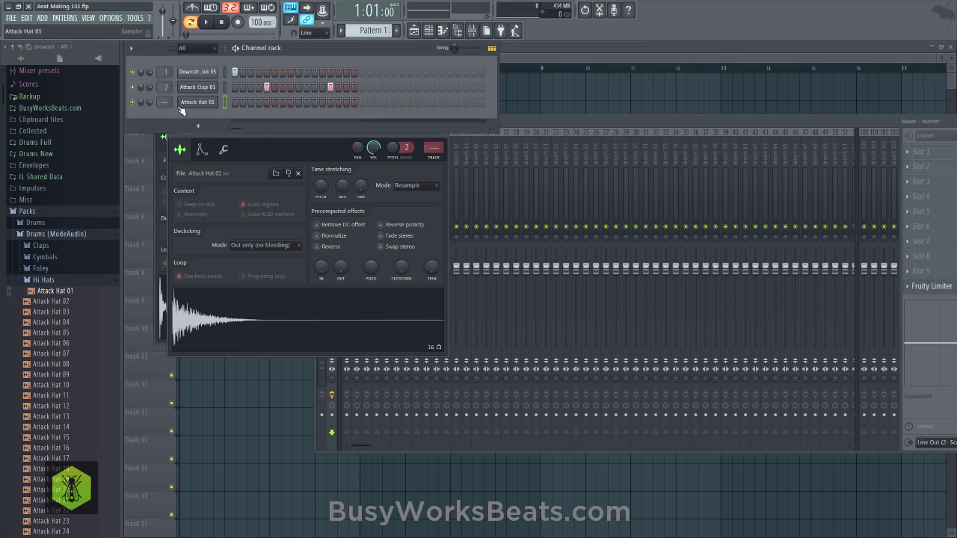
Route the Attack Hat 01 channel to mixer track 3
drag(164, 97, 166, 105)
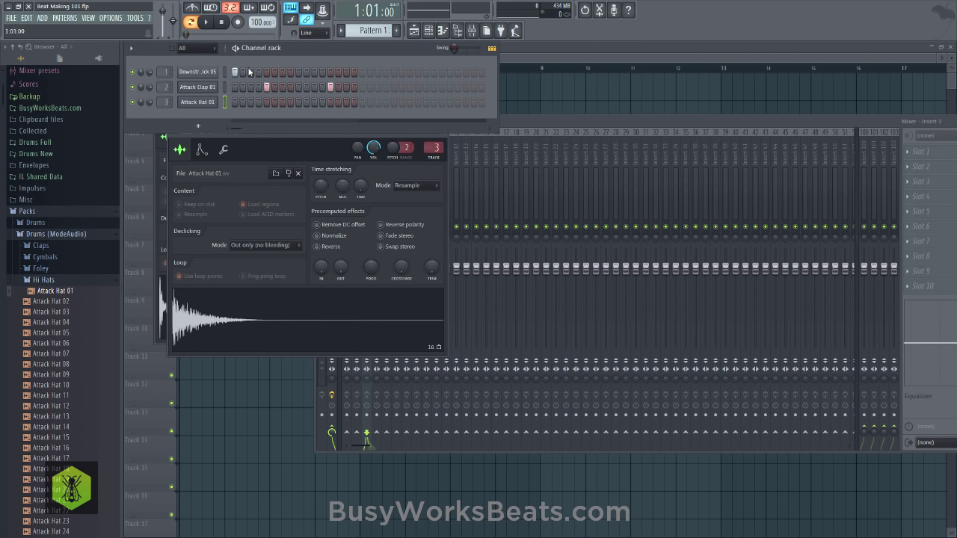
Play the pattern and add kicks on steps 7, 11 and 14 of the kick channel
key(space)
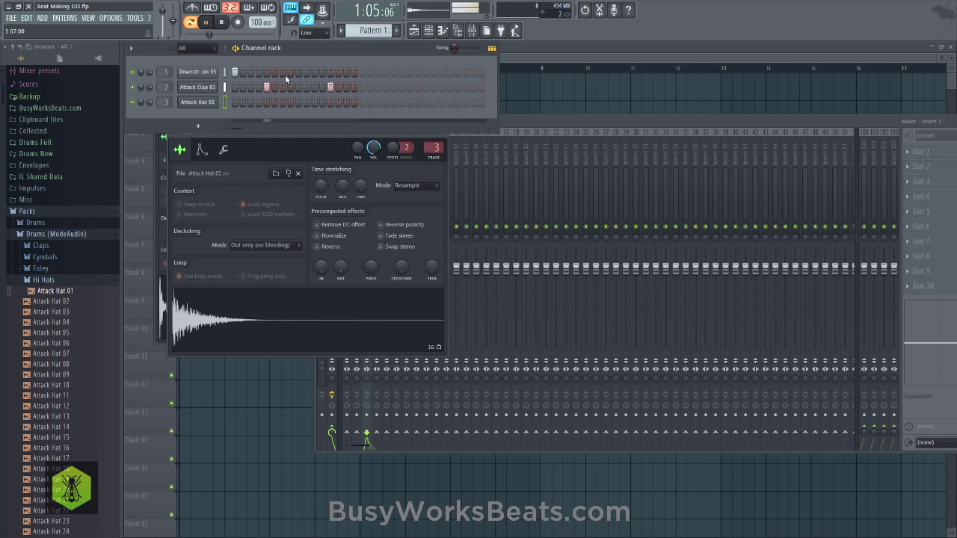
click(282, 72)
click(314, 72)
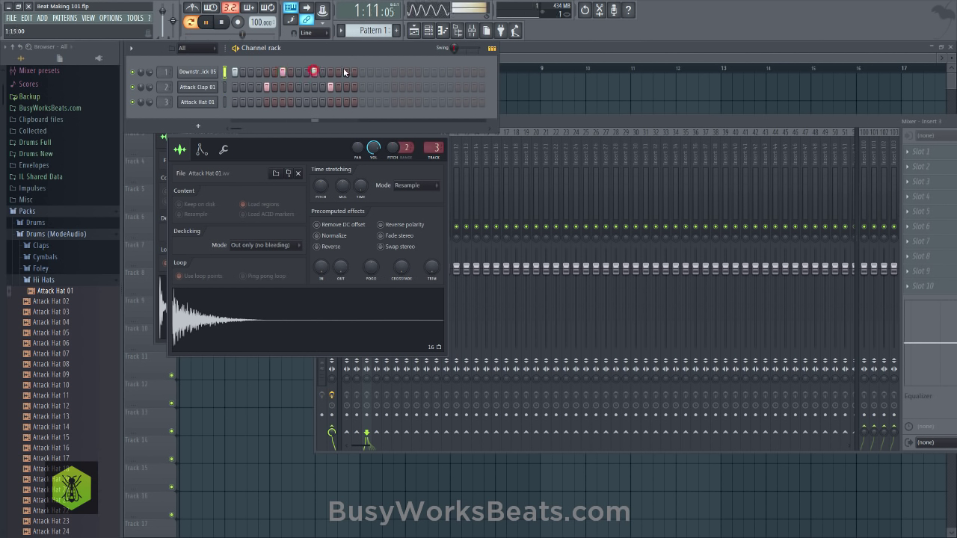
click(341, 71)
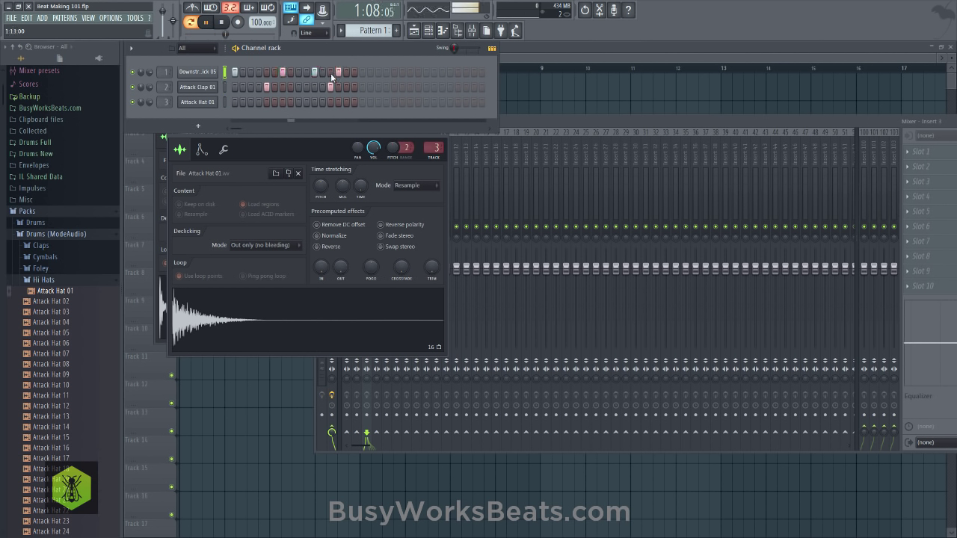
key(space)
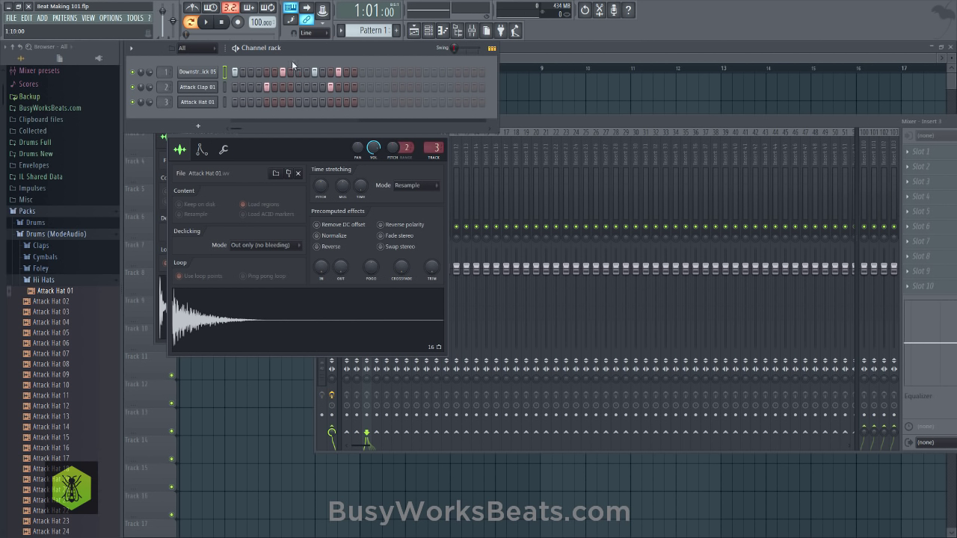
Turn on the metronome and mute the kick and clap channels
click(208, 23)
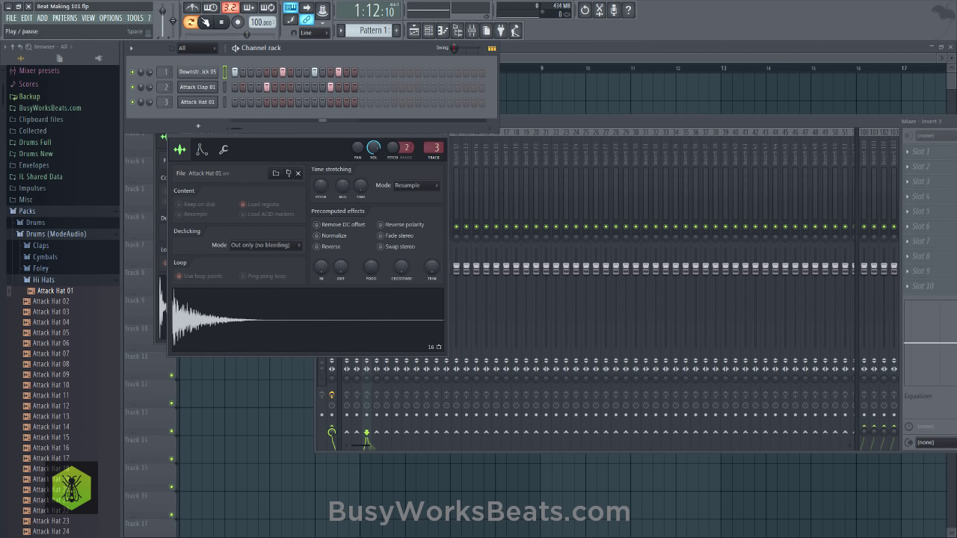
click(133, 72)
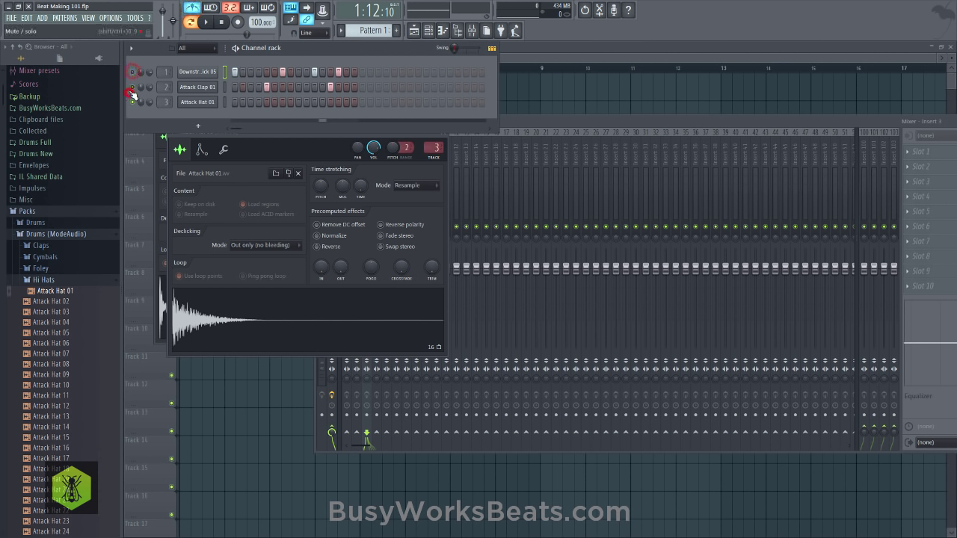
right_click(134, 100)
key(space)
click(220, 22)
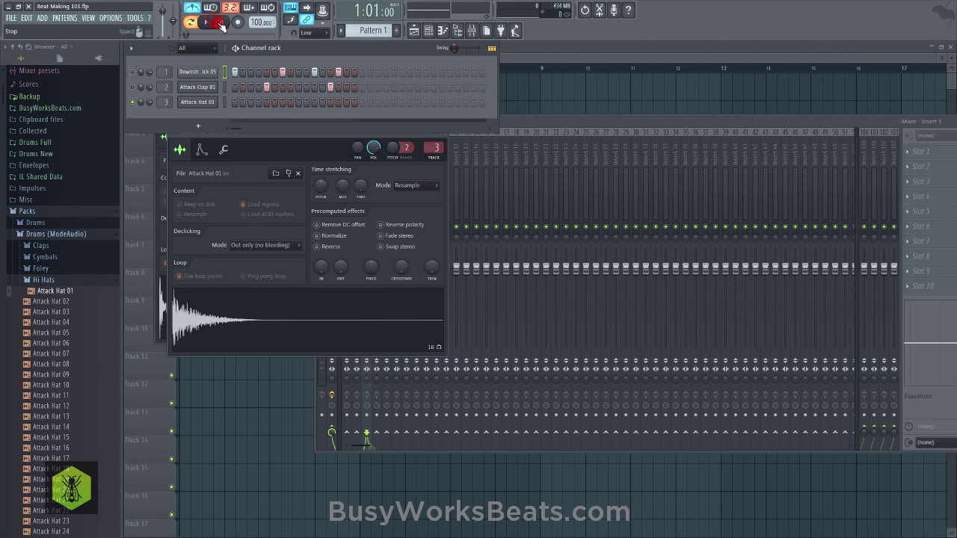
Listen to the metronome alone, and play the full pattern with the kick and clap unmuted and the metronome off
key(space)
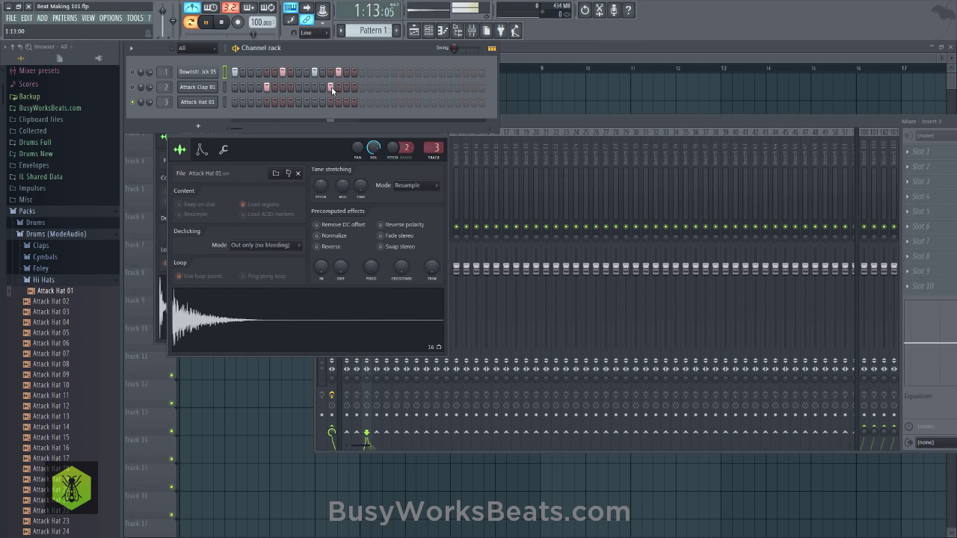
key(space)
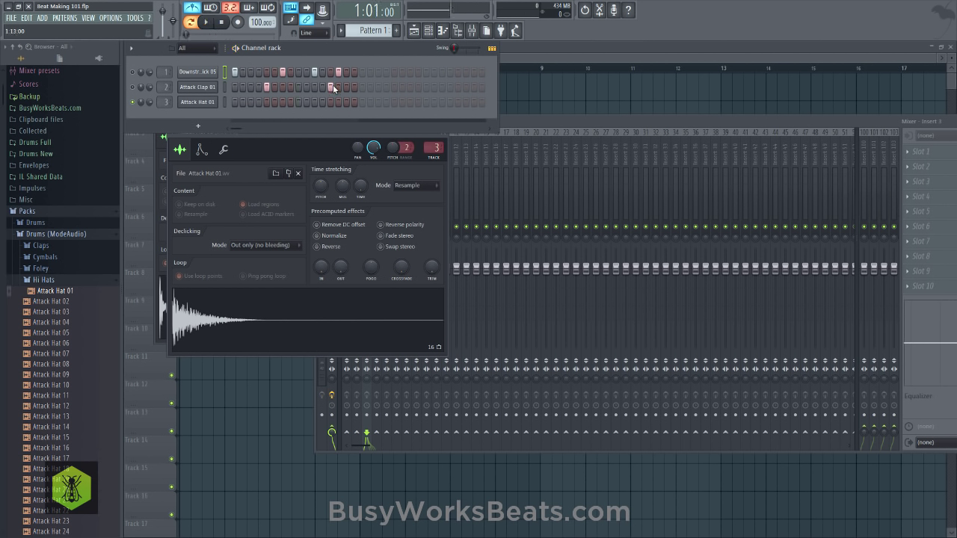
key(space)
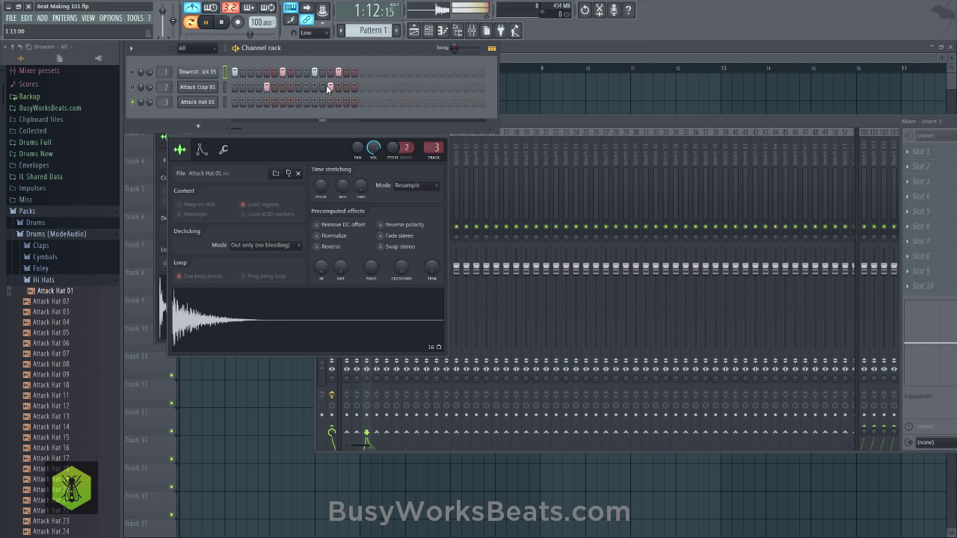
key(space)
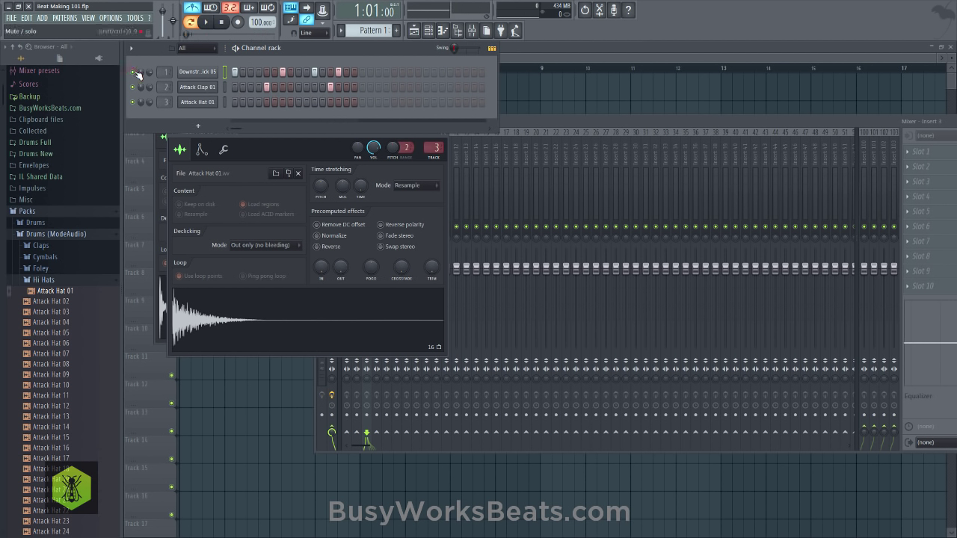
key(space)
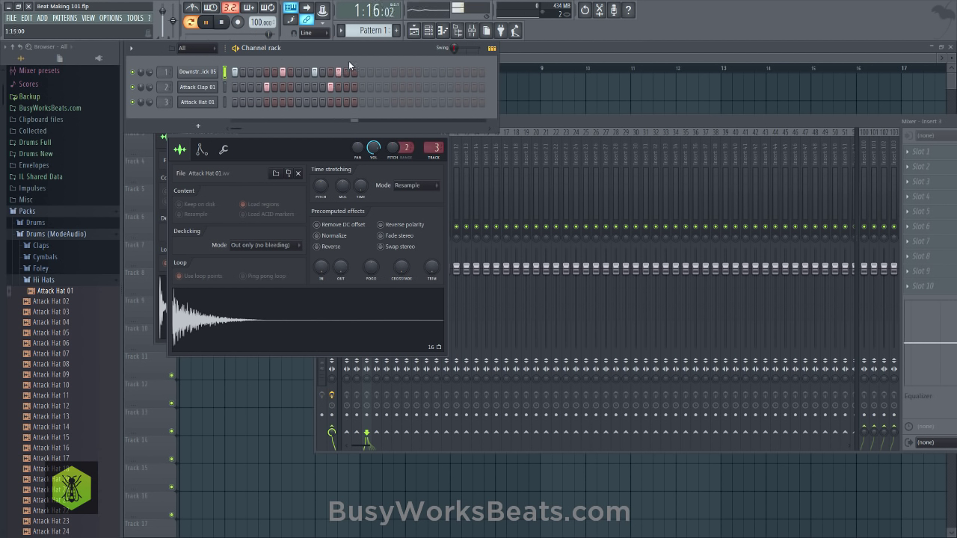
key(space)
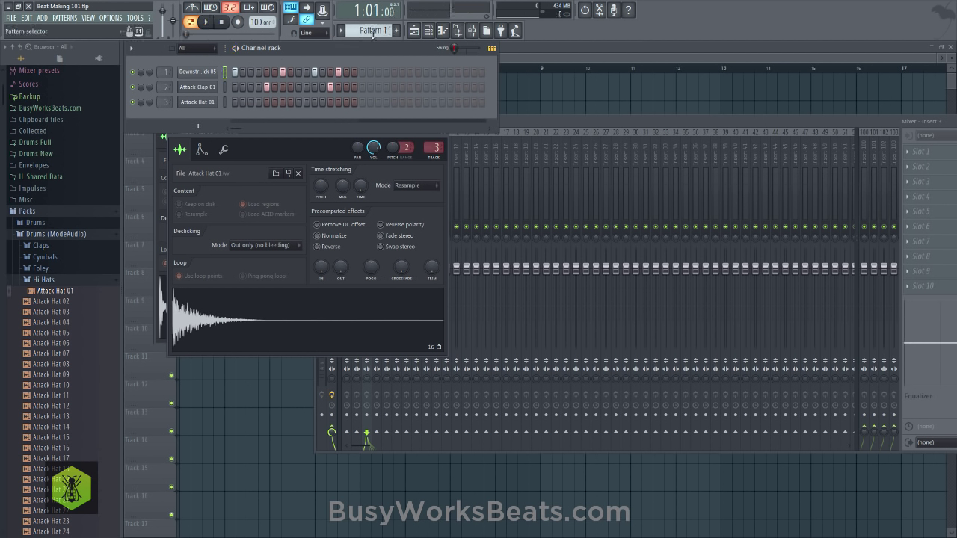
Open the playlist and paint a Pattern 1 clip at bar 1 of Track 1
scroll(371, 30, down, 1)
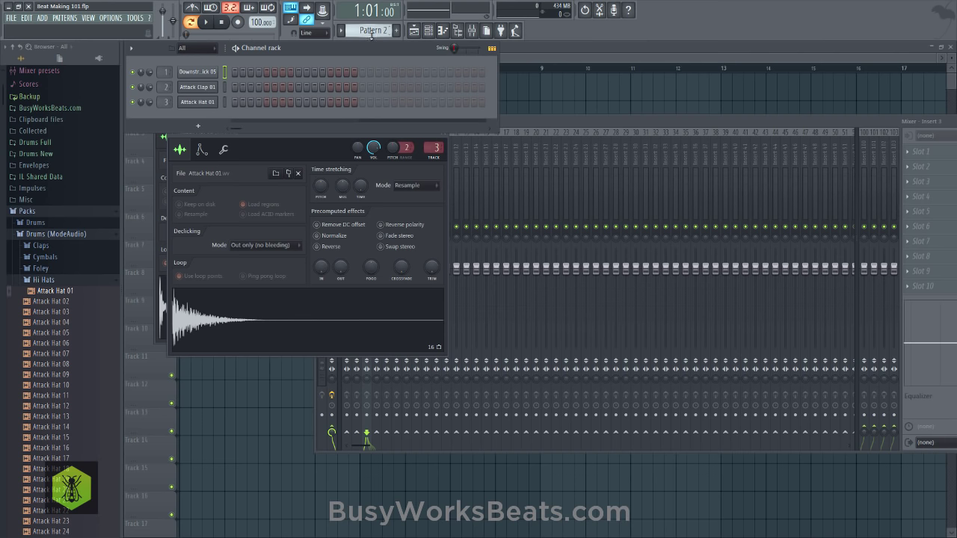
click(415, 31)
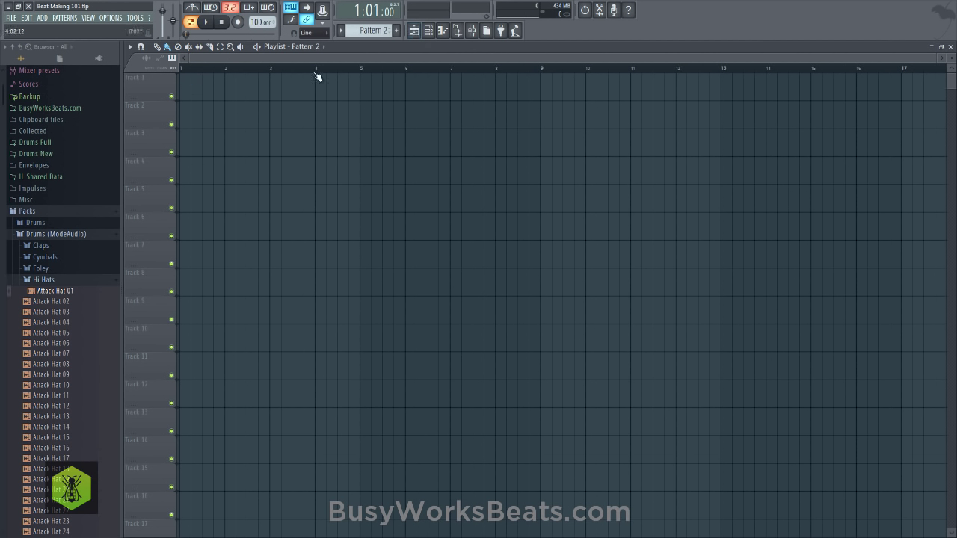
click(174, 59)
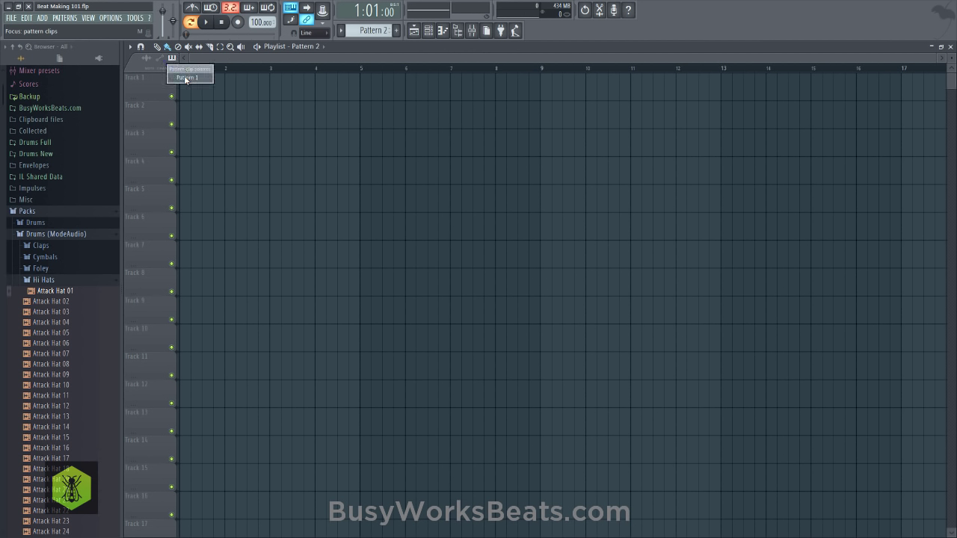
click(185, 78)
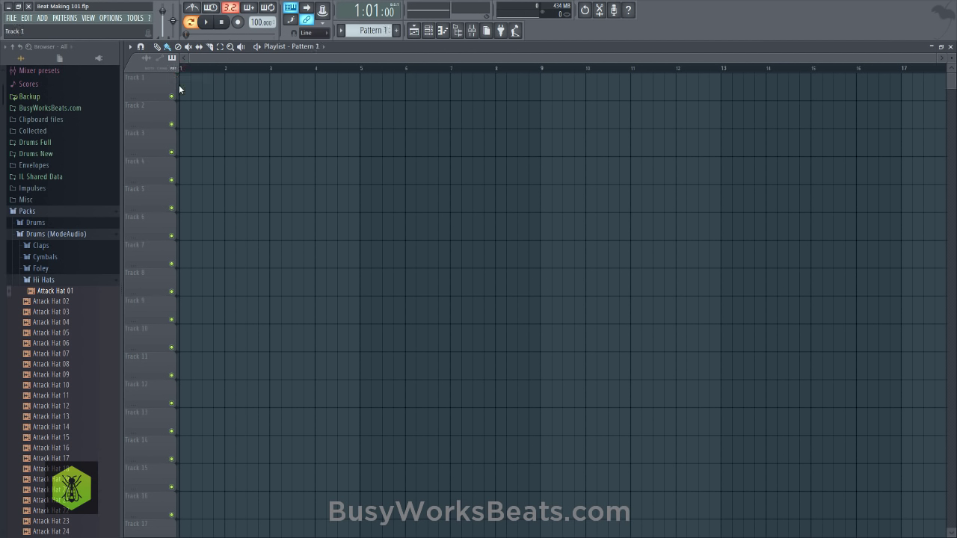
click(166, 47)
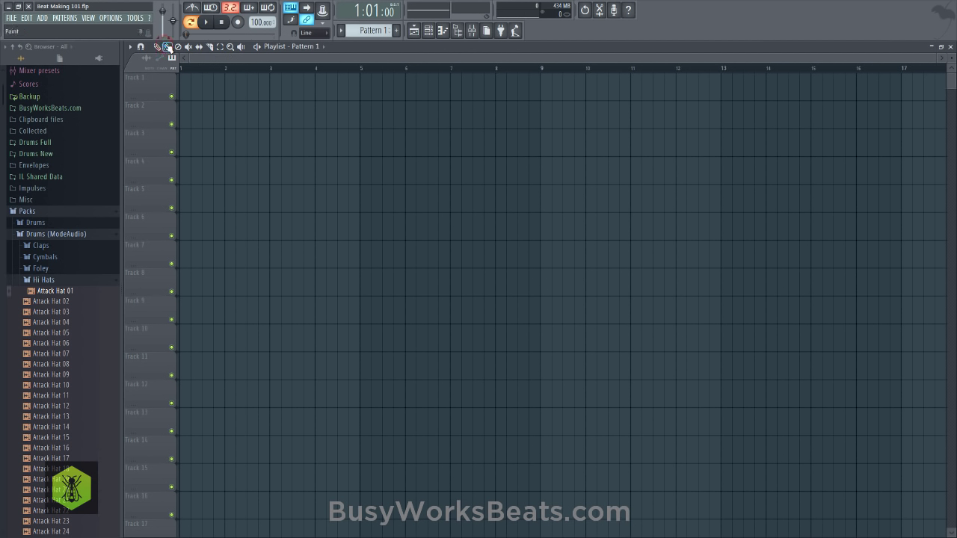
click(187, 87)
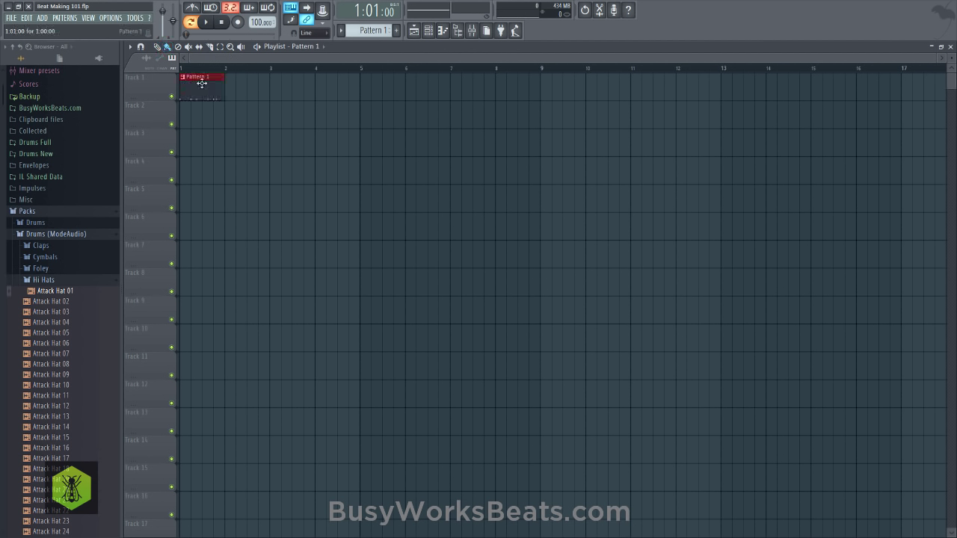
Set the playlist snap to Bar and paint Pattern 1 clips across bars 2 to 16 of Track 1
click(142, 47)
click(140, 47)
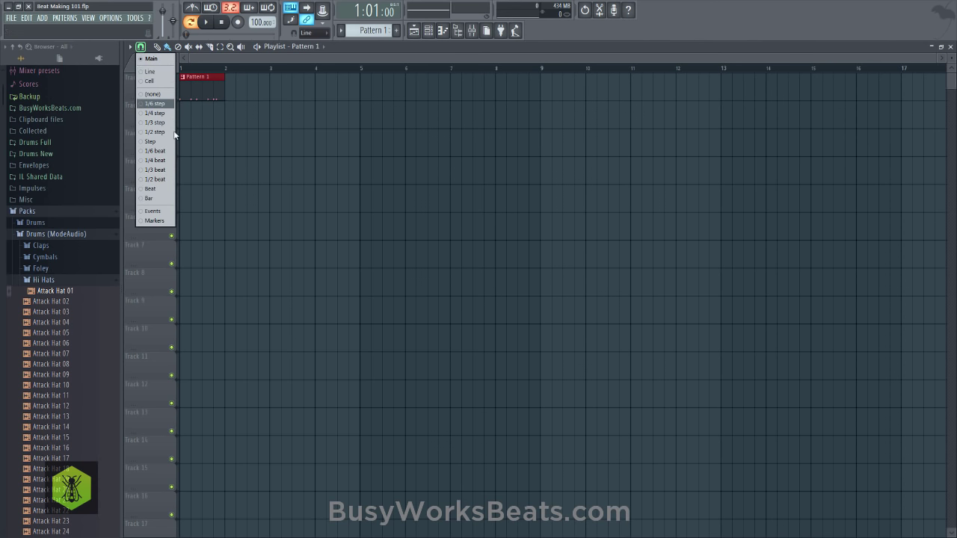
click(162, 199)
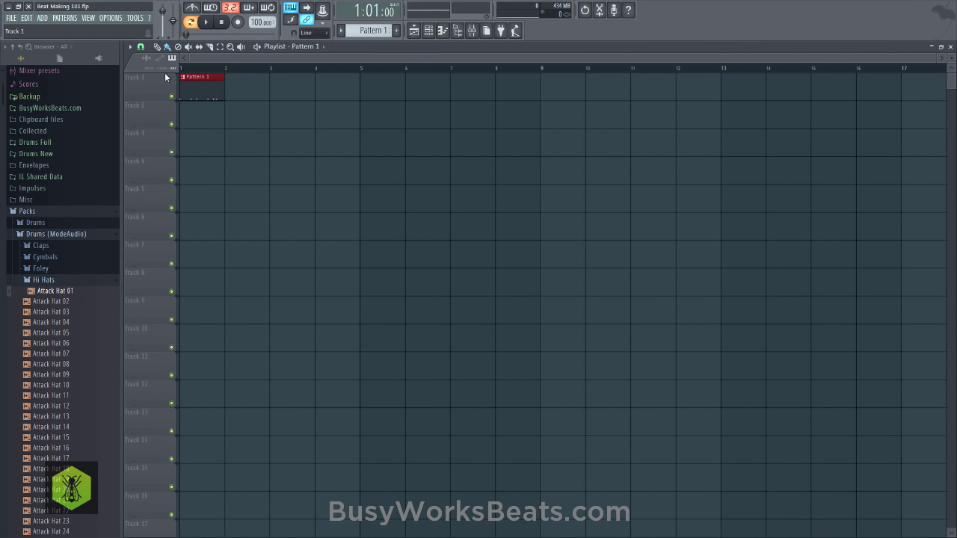
click(141, 46)
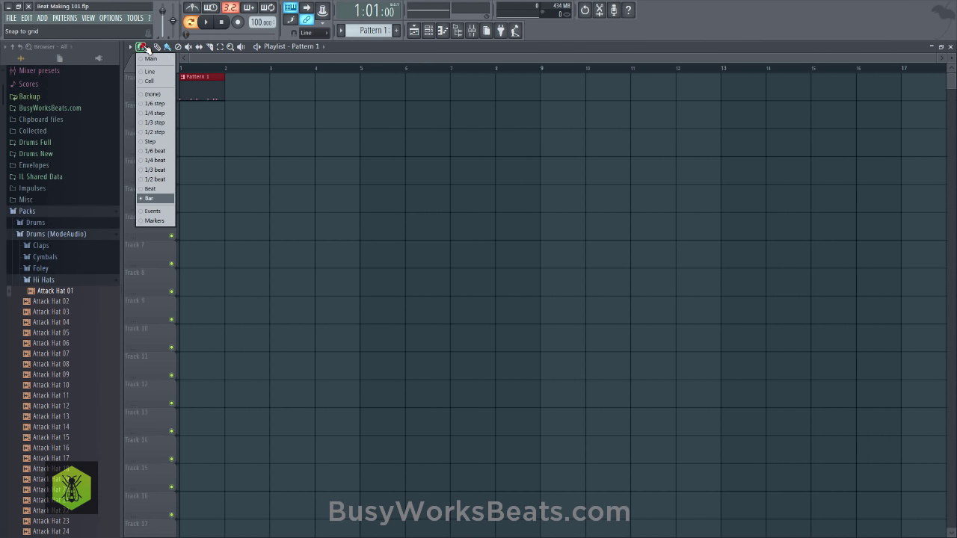
click(164, 200)
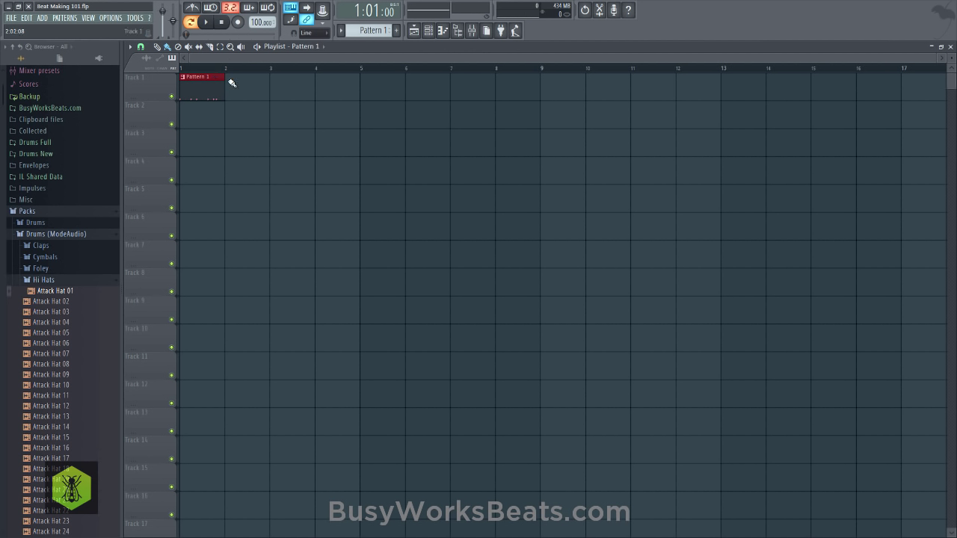
mouse_move(232, 83)
mouse_down()
mouse_move(282, 93)
mouse_move(694, 80)
mouse_move(852, 94)
mouse_up()
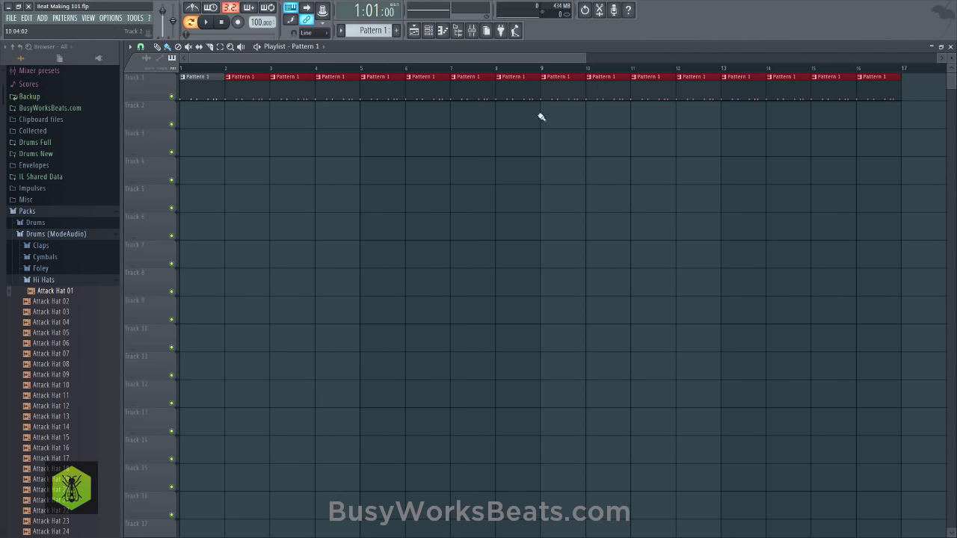
scroll(346, 77, down, 2)
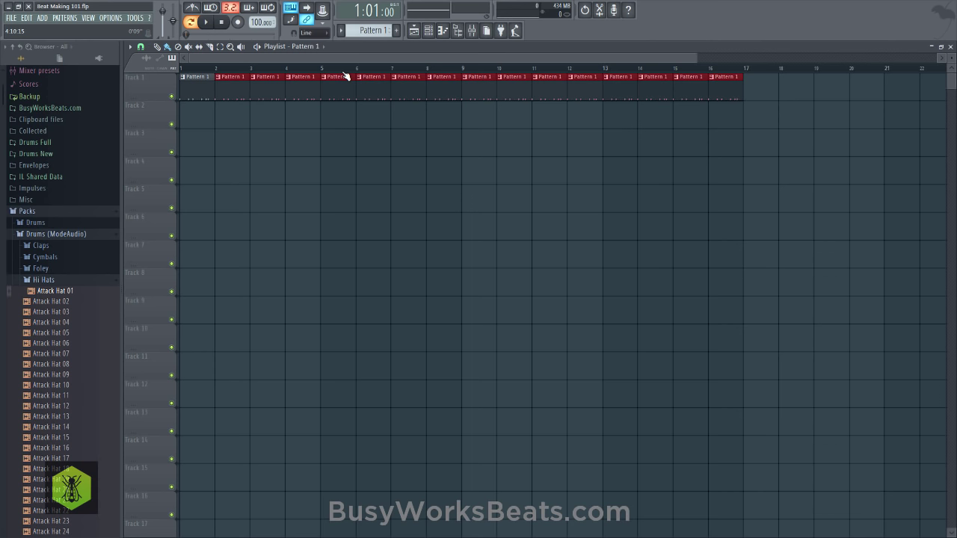
Select Pattern 2 and paint its clips across bars 1 to 16 of playlist Track 2
click(427, 30)
click(396, 30)
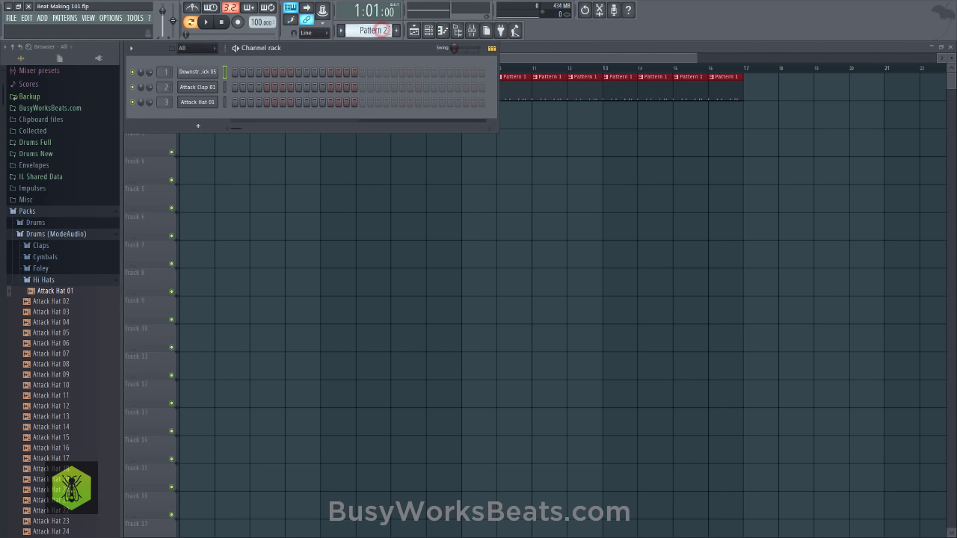
click(497, 192)
click(427, 30)
click(427, 30)
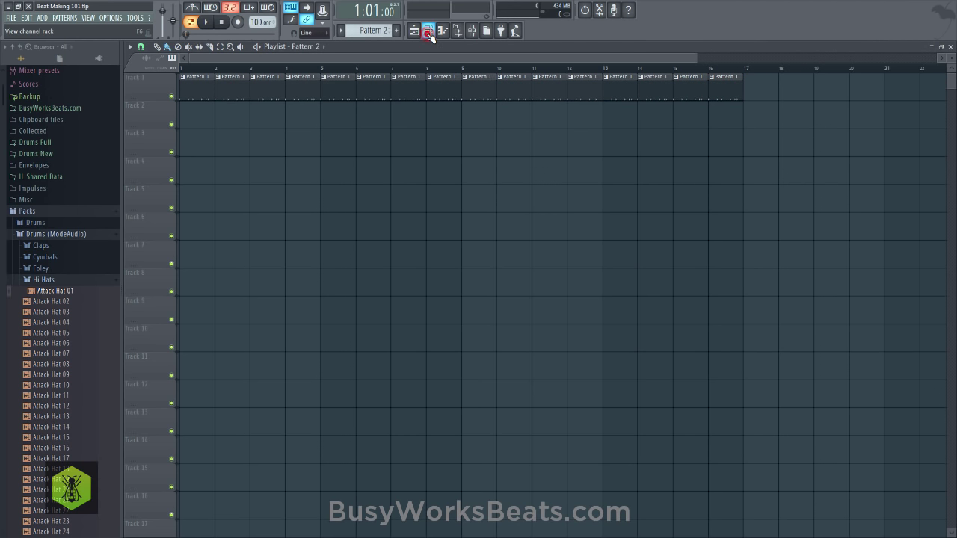
click(428, 30)
click(428, 30)
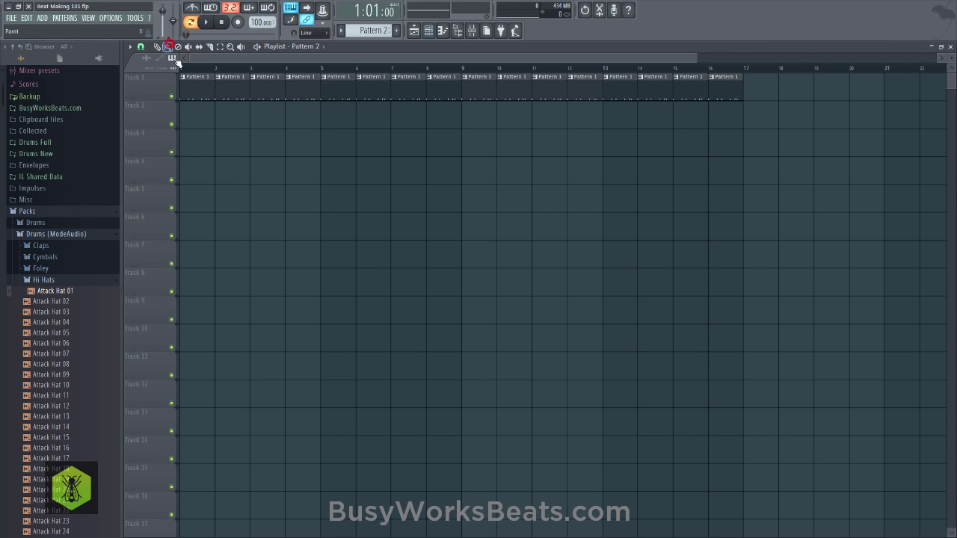
click(191, 117)
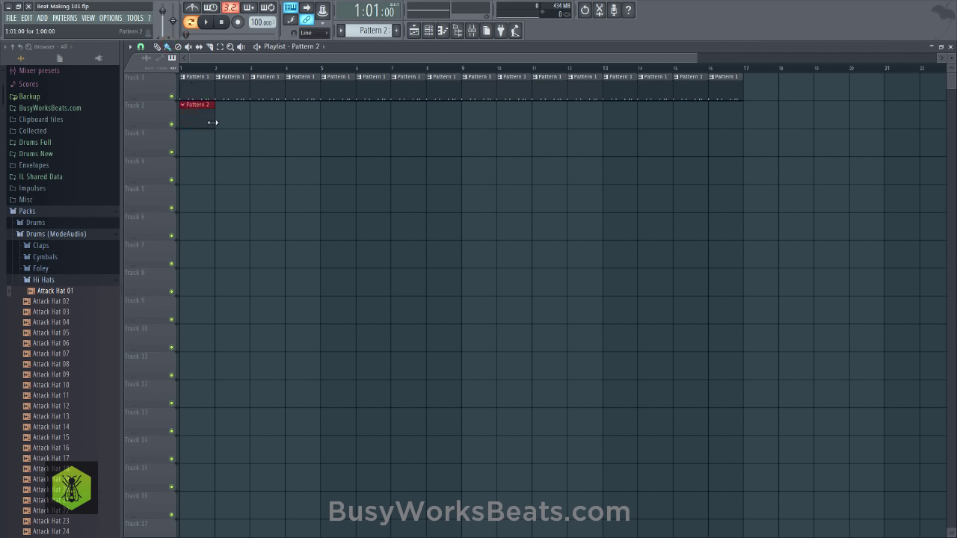
mouse_move(224, 123)
mouse_down()
mouse_move(533, 107)
mouse_move(713, 127)
mouse_up()
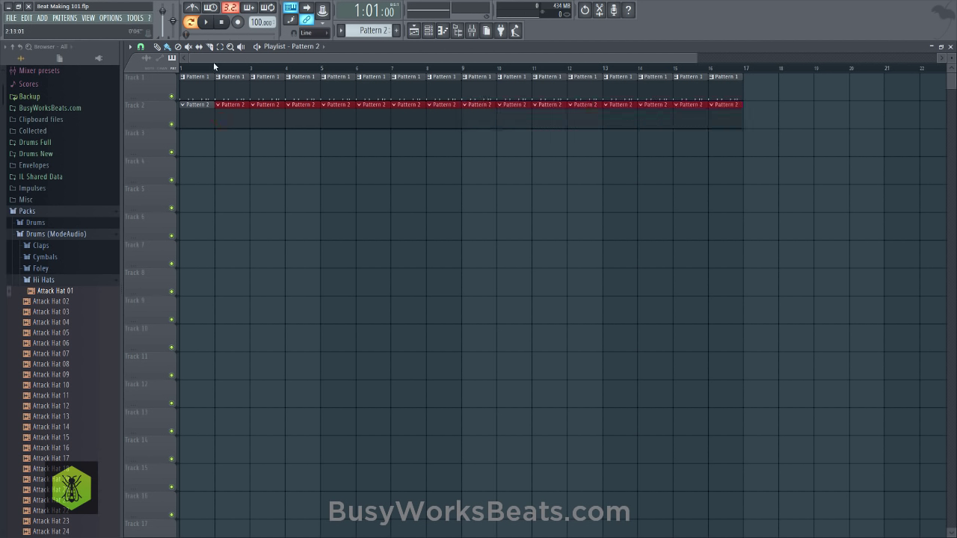
click(172, 58)
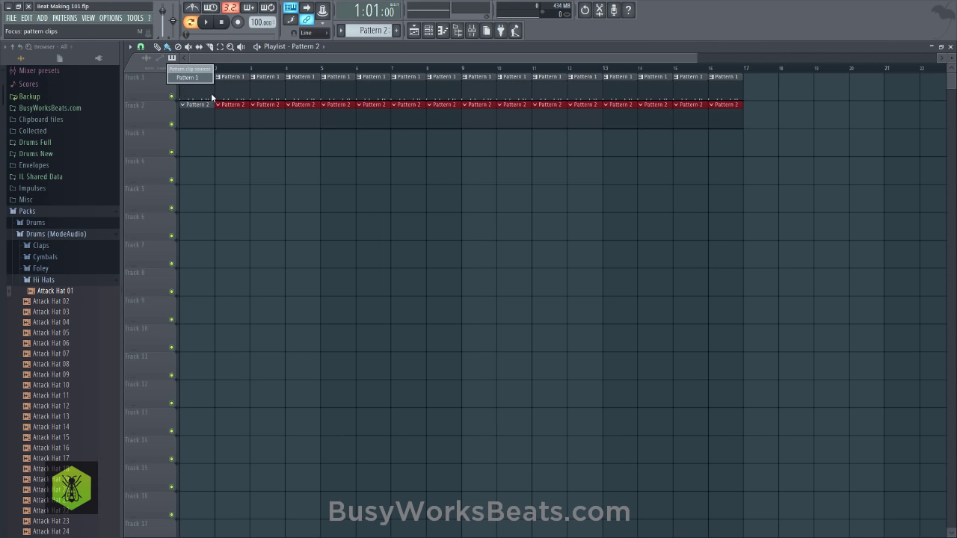
click(250, 168)
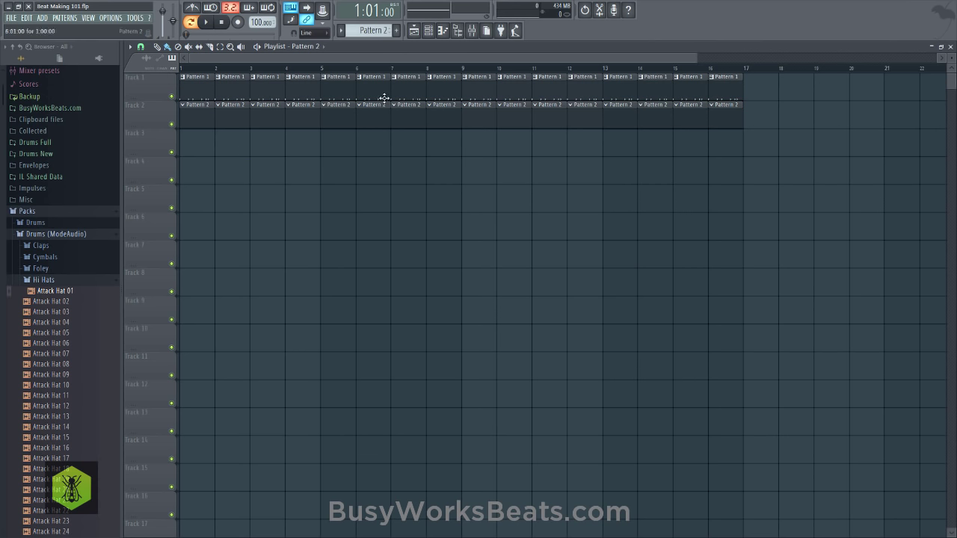
click(431, 31)
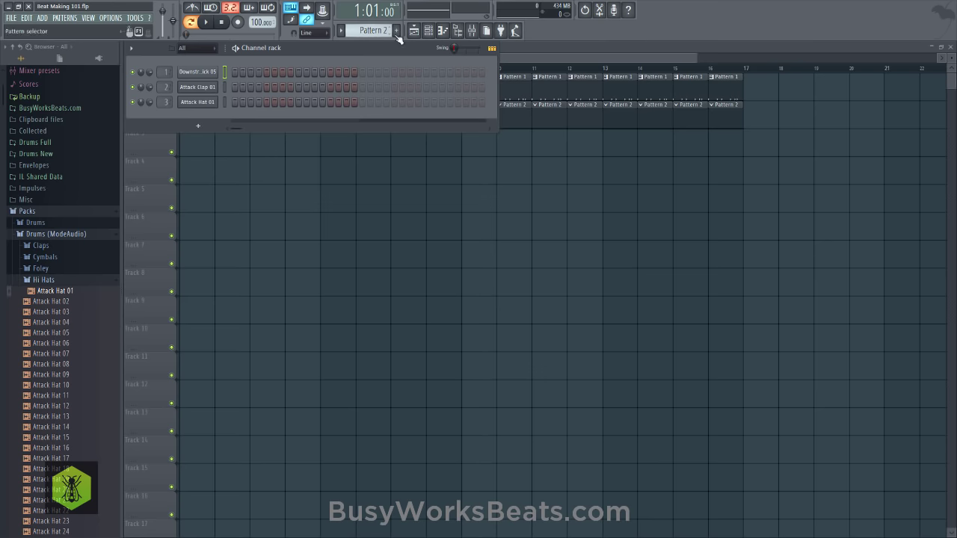
click(431, 31)
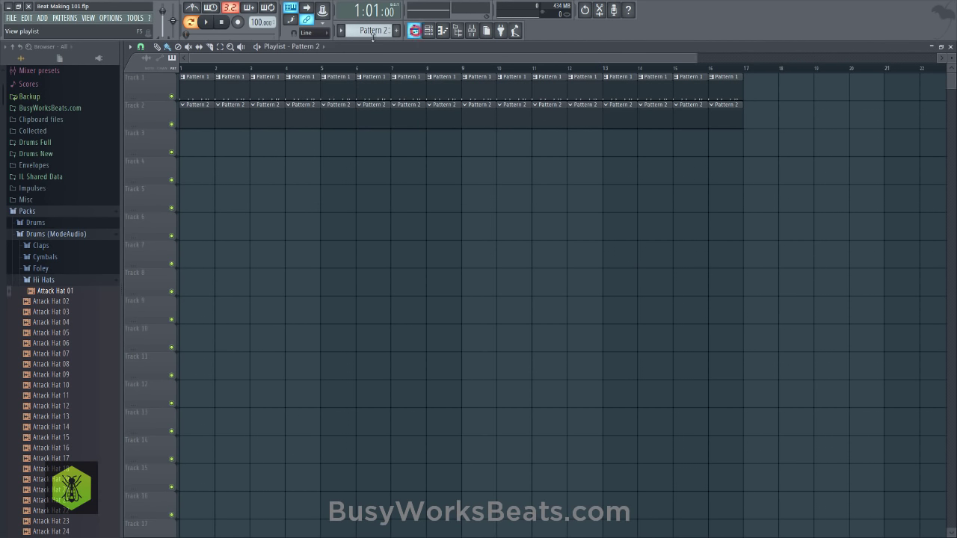
click(168, 47)
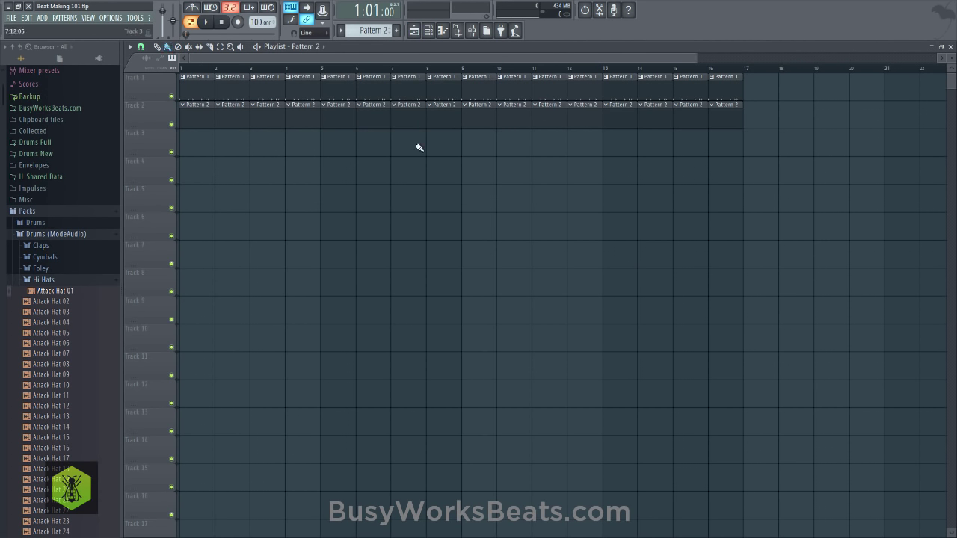
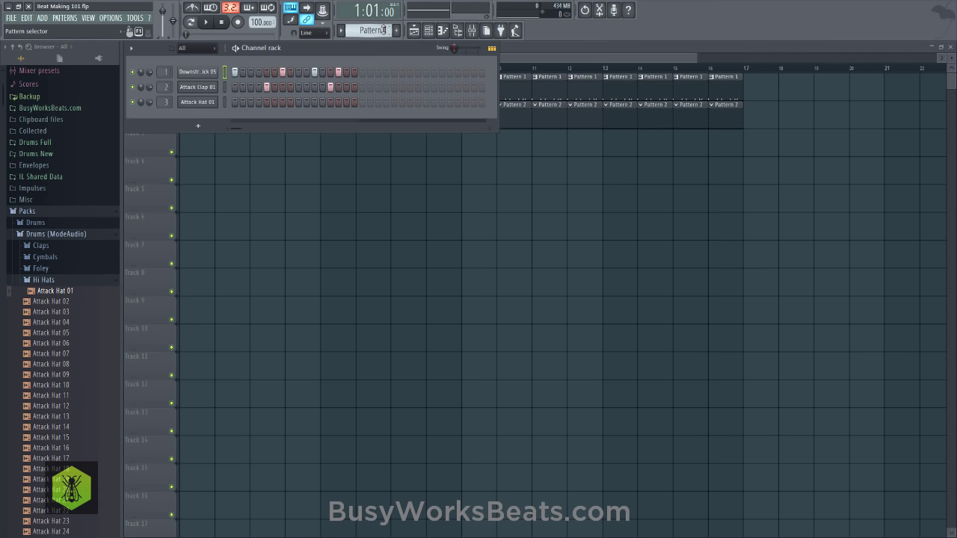
Add hi-hats on steps 1 and 8 of the Attack Hat 01 channel in Pattern 2, playing the pattern to check them
scroll(382, 30, down, 1)
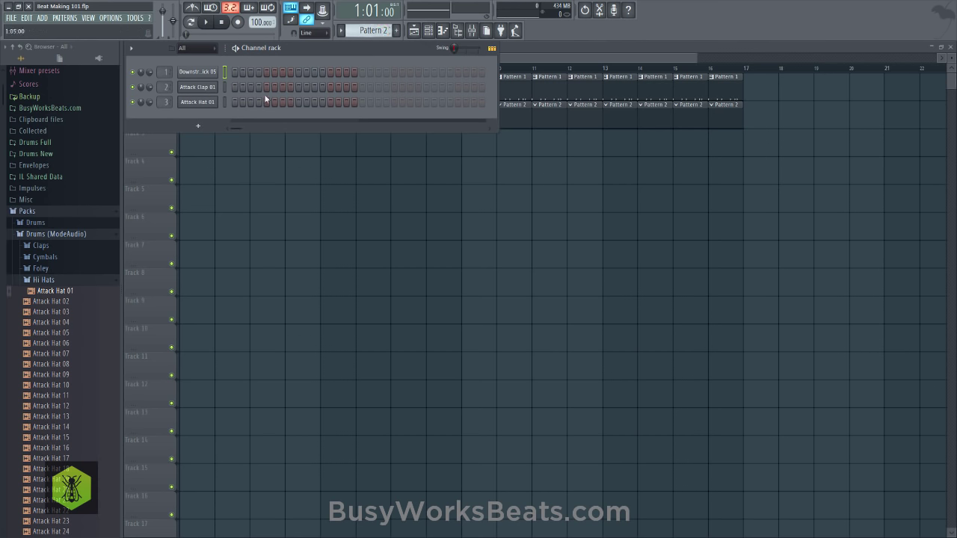
click(235, 102)
key(space)
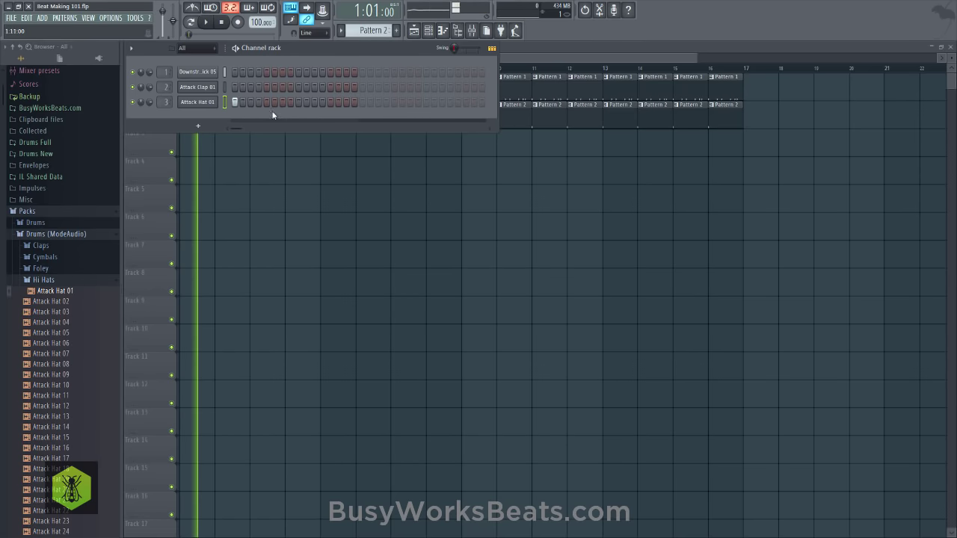
key(space)
key(space)
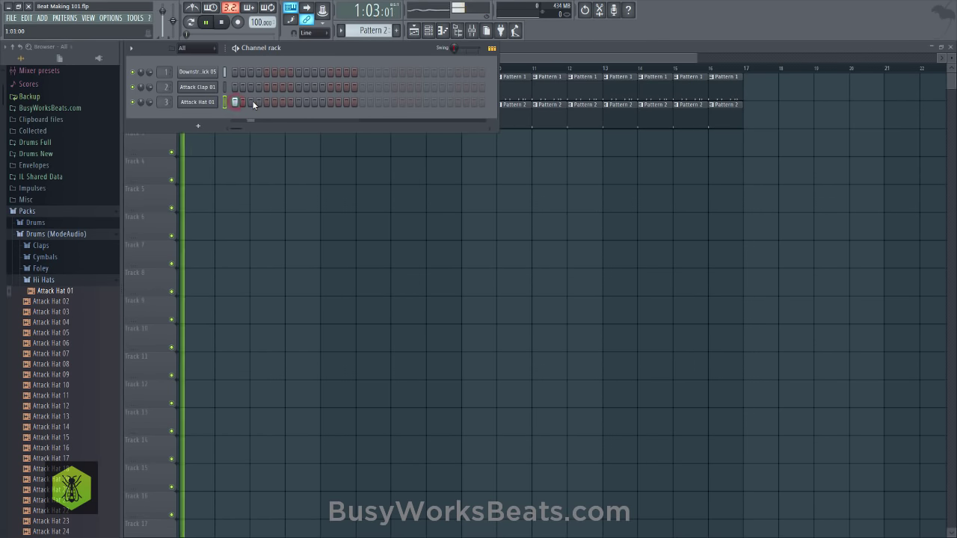
click(281, 102)
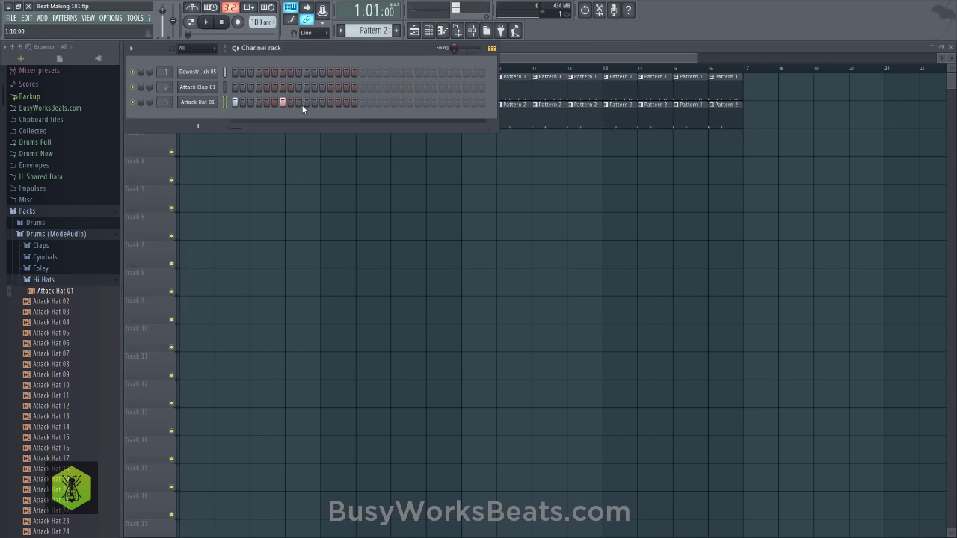
click(288, 102)
key(space)
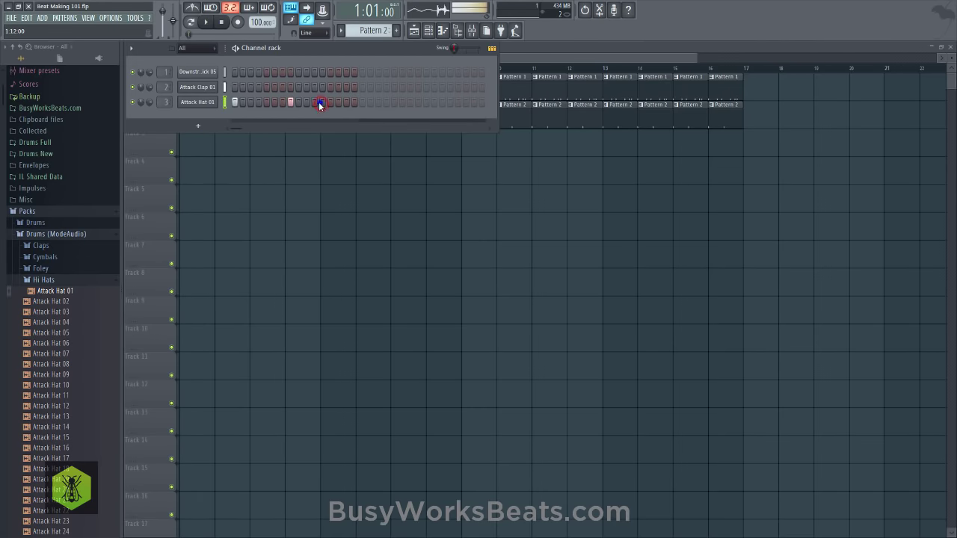
key(space)
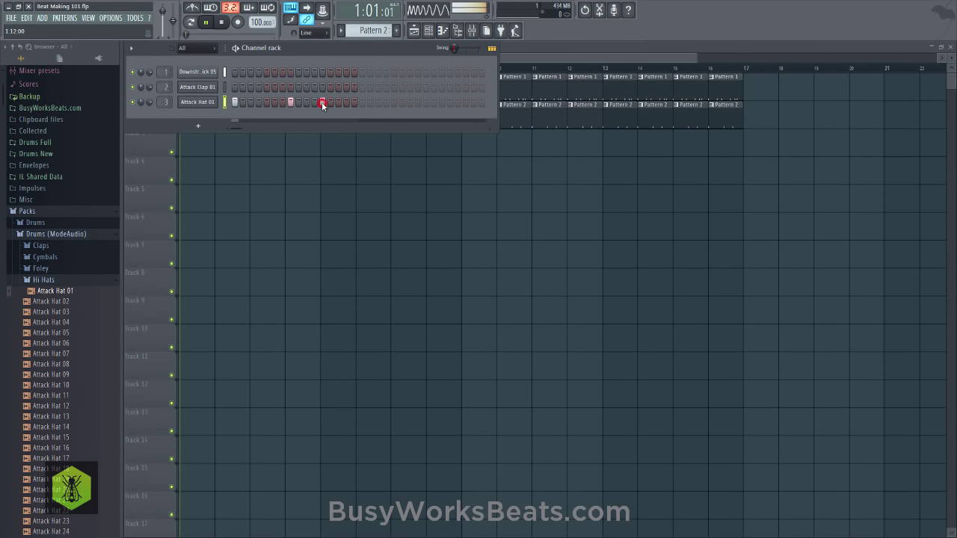
key(space)
Play the arrangement in song mode while switching the channel rack between Pattern 1 and Pattern 2
click(205, 23)
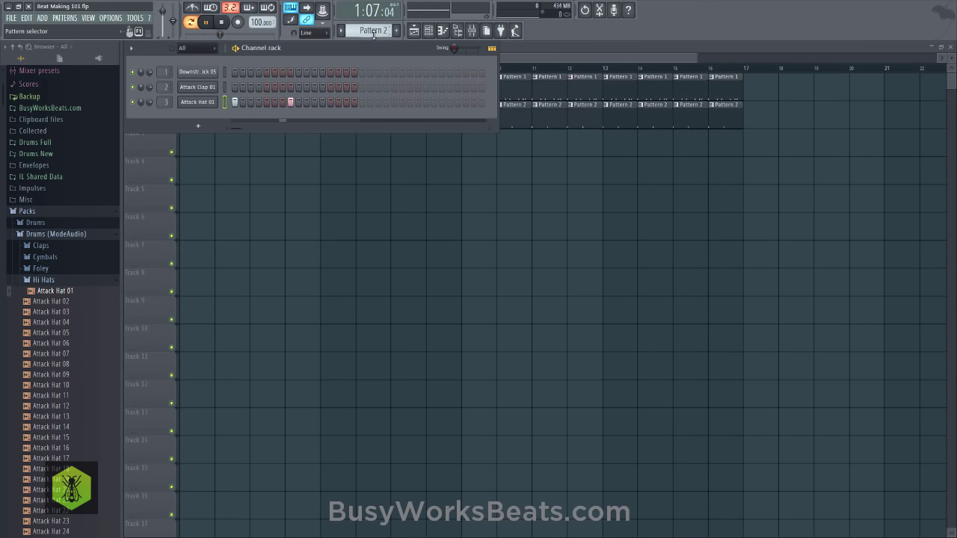
key(space)
scroll(372, 31, up, 1)
key(space)
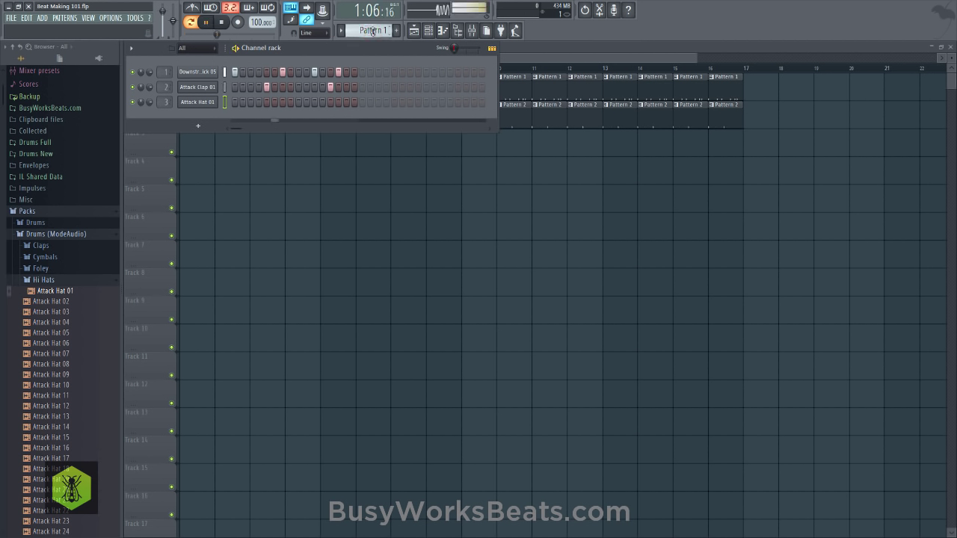
scroll(372, 32, down, 1)
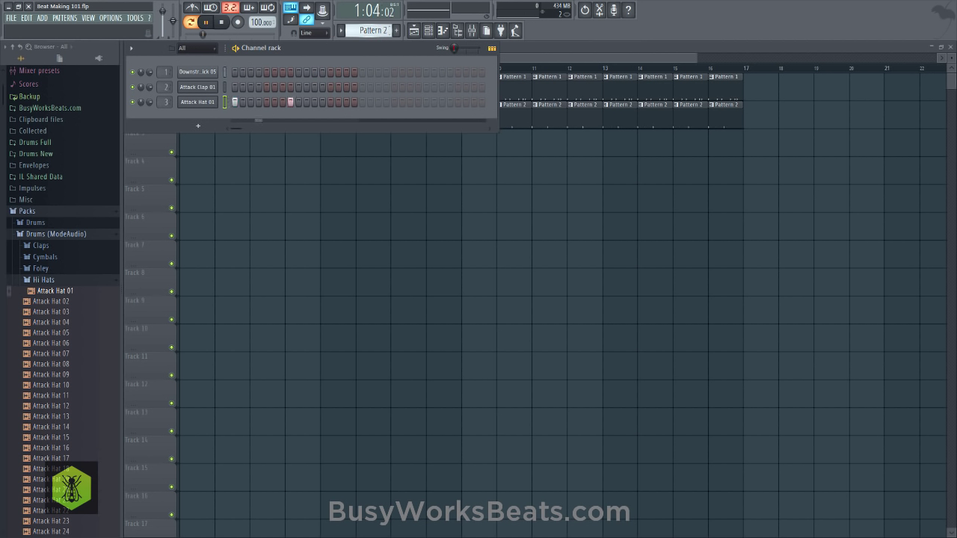
key(space)
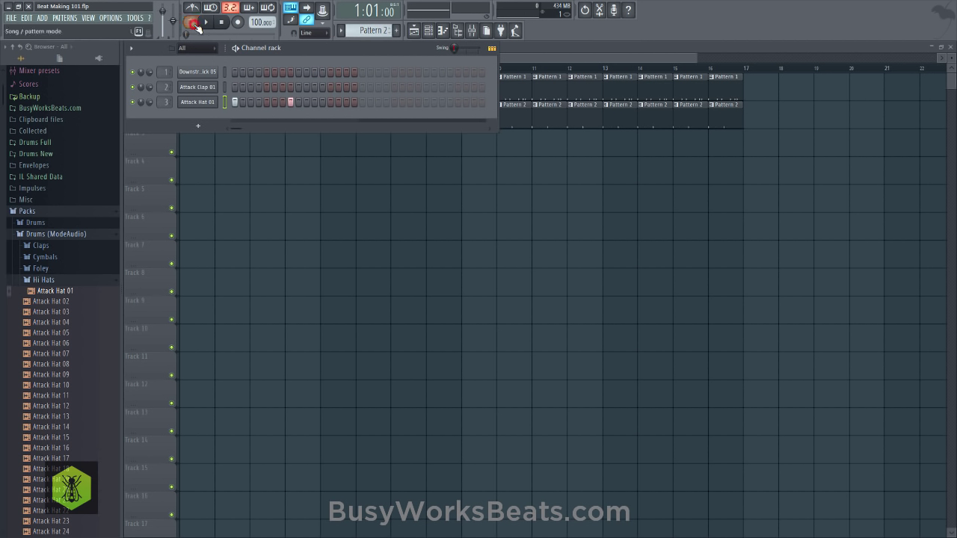
Add hi-hats on steps 11 and 14 of the Attack Hat 01 channel in Pattern 2 while the song plays
click(197, 26)
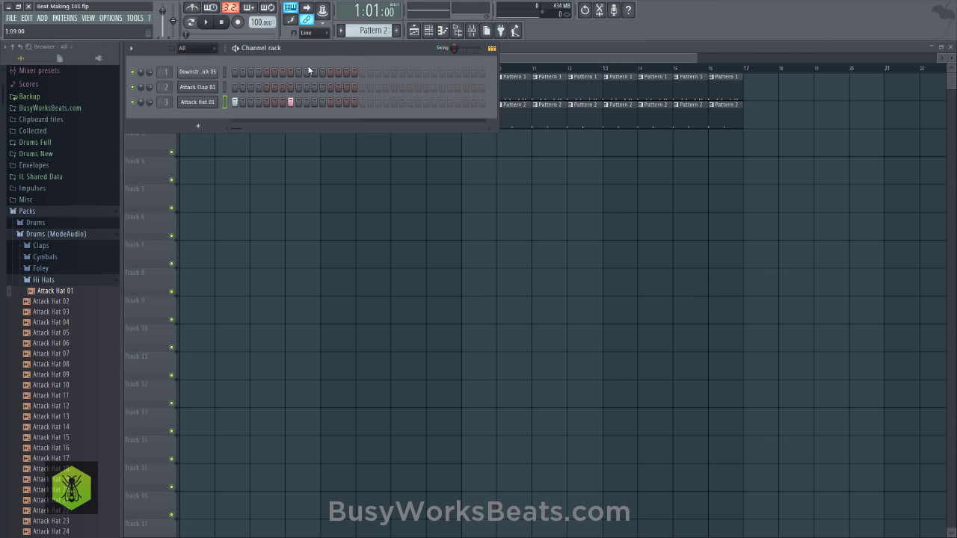
key(space)
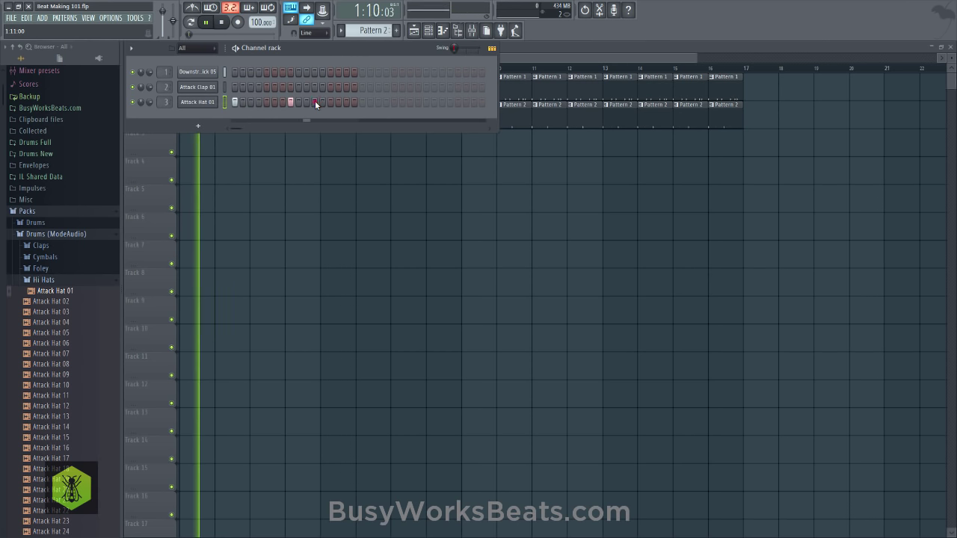
click(315, 101)
click(338, 102)
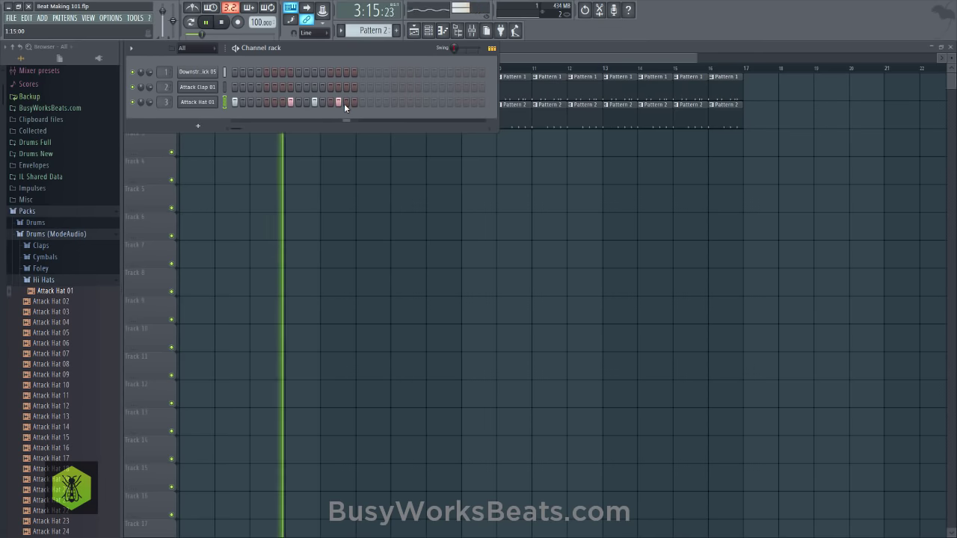
key(space)
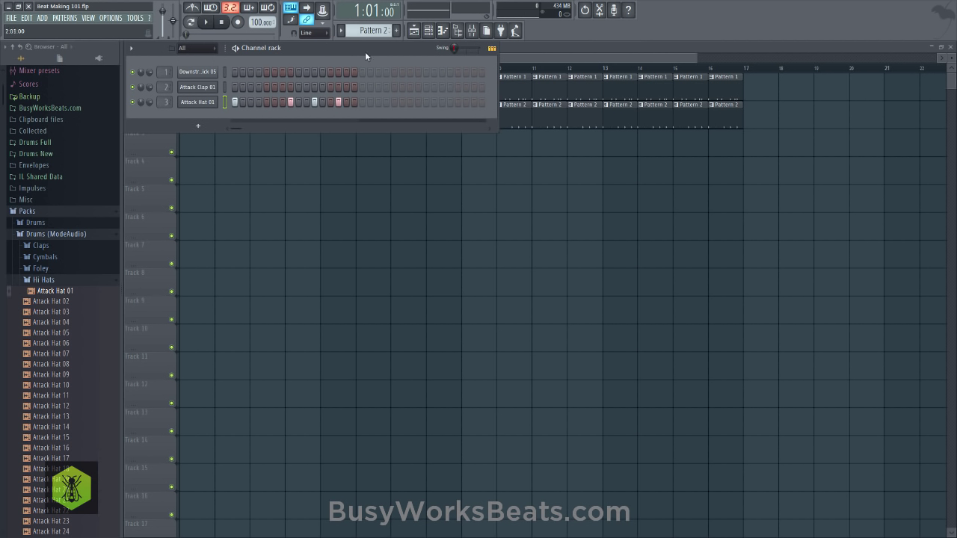
Switch to the empty Pattern 3 and open the Percussion folder of the Drums (ModeAudio) pack in place of Hi Hats
drag(370, 34, 371, 29)
click(66, 281)
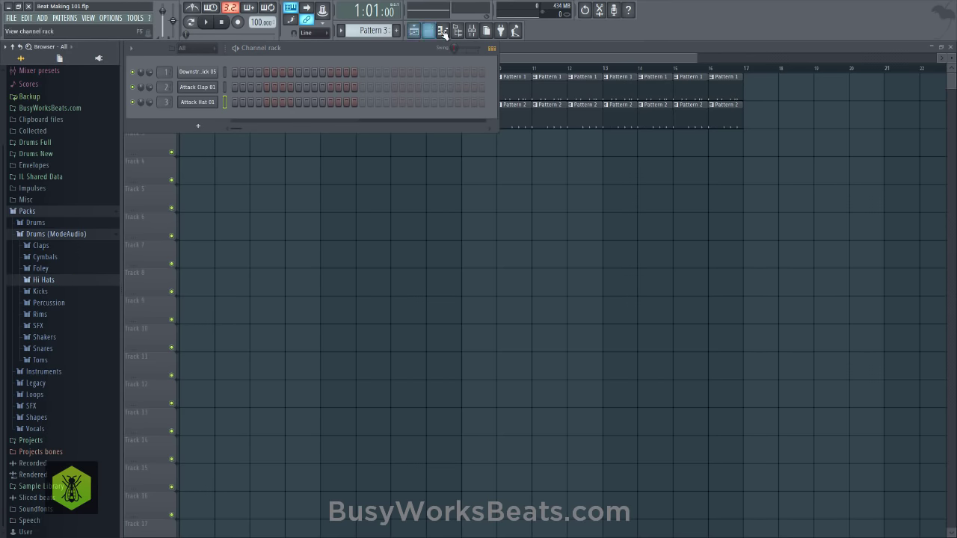
click(458, 30)
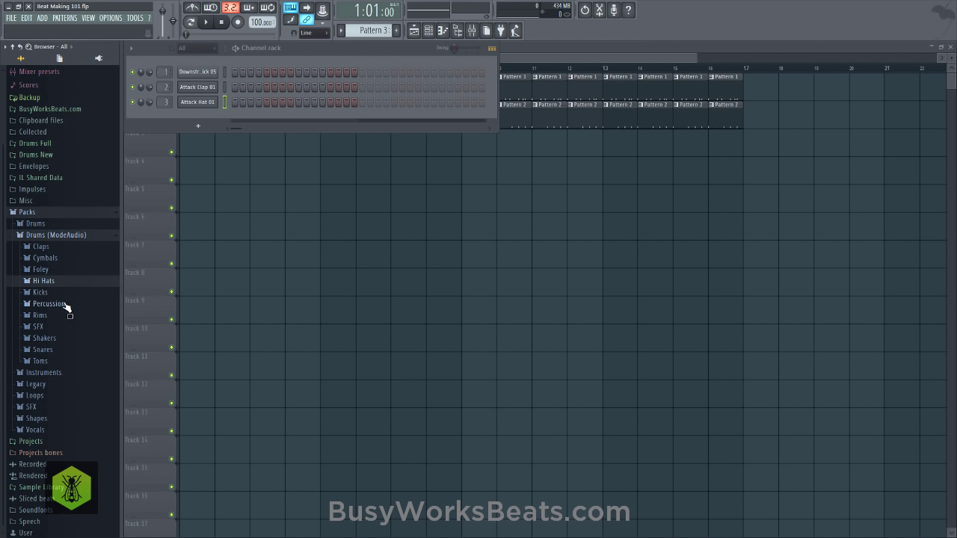
click(66, 305)
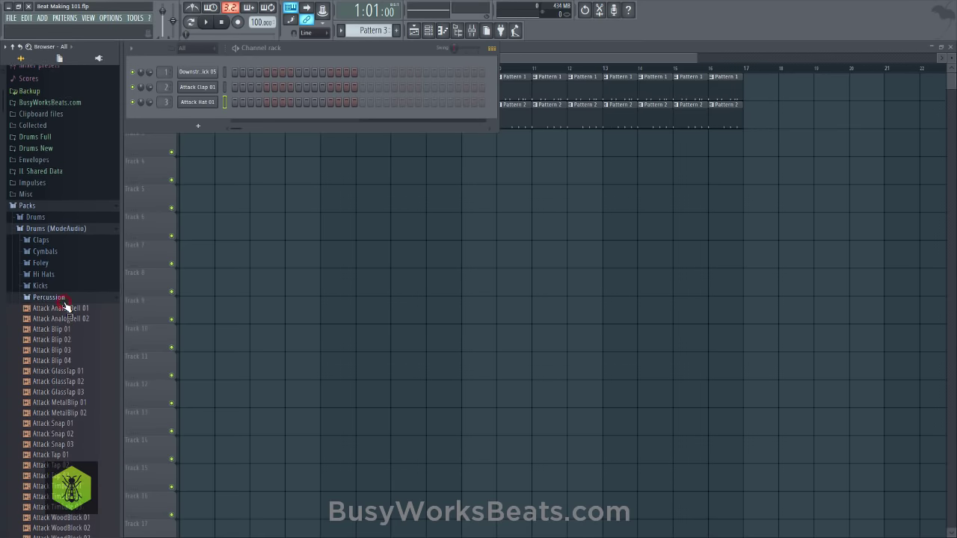
scroll(82, 337, down, 2)
Audition the Attack Blip, GlassTap and MetalBlip percussion samples, both alone and against the playing beat
click(66, 293)
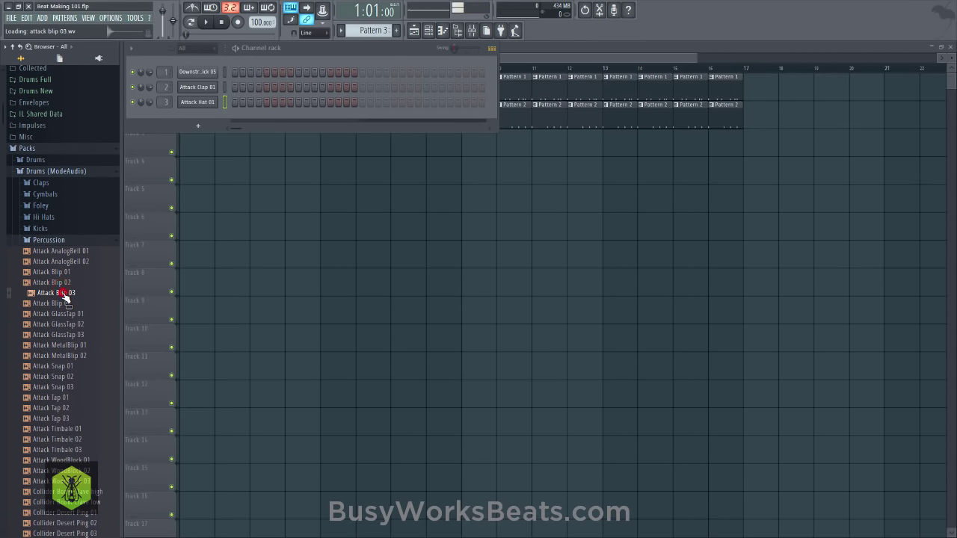
key(space)
key(space)
click(65, 303)
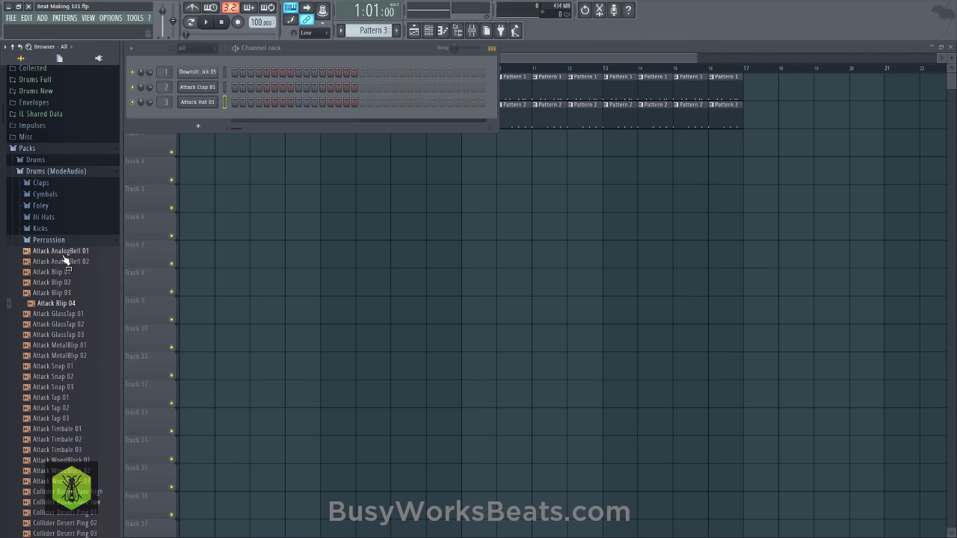
drag(64, 259, 71, 325)
key(space)
key(space)
key(Down)
key(Down)
key(Down)
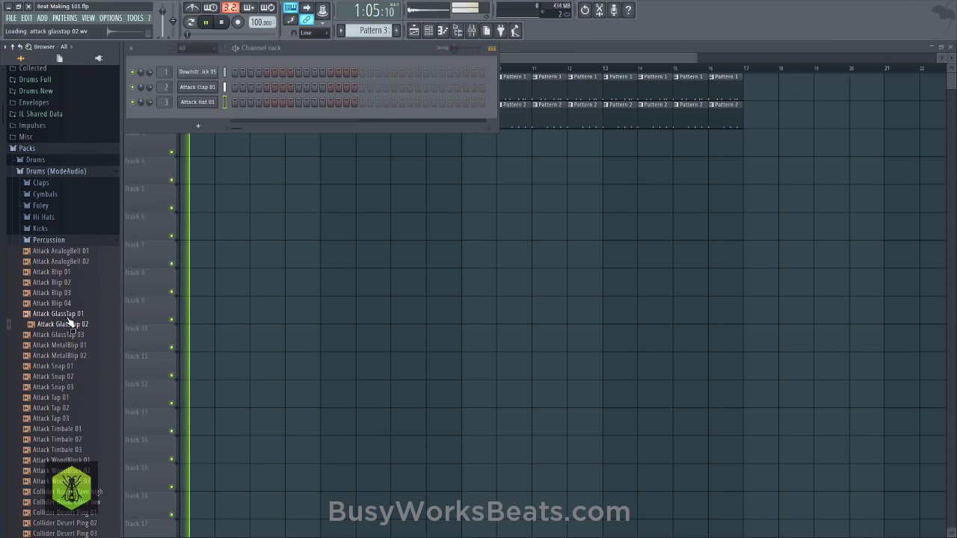
key(Down)
key(Down)
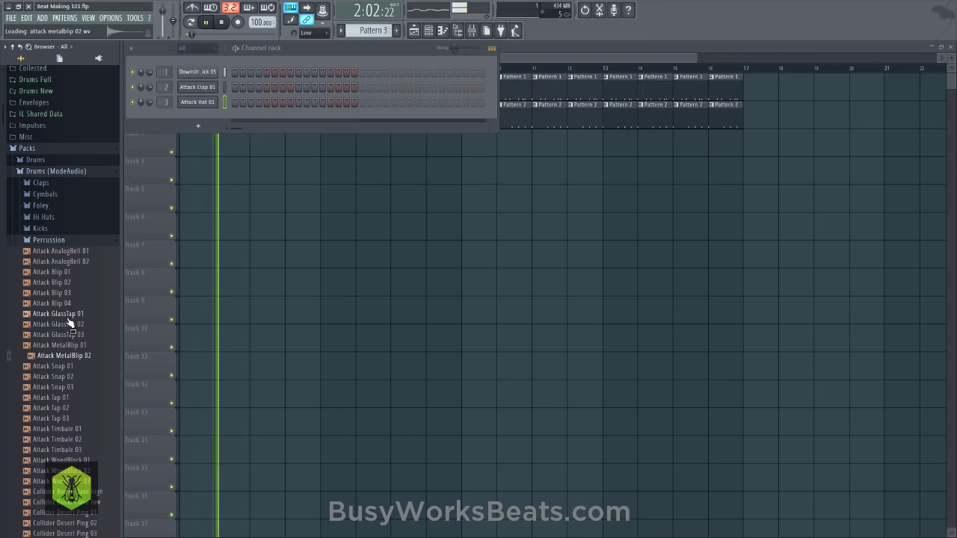
key(Up)
key(space)
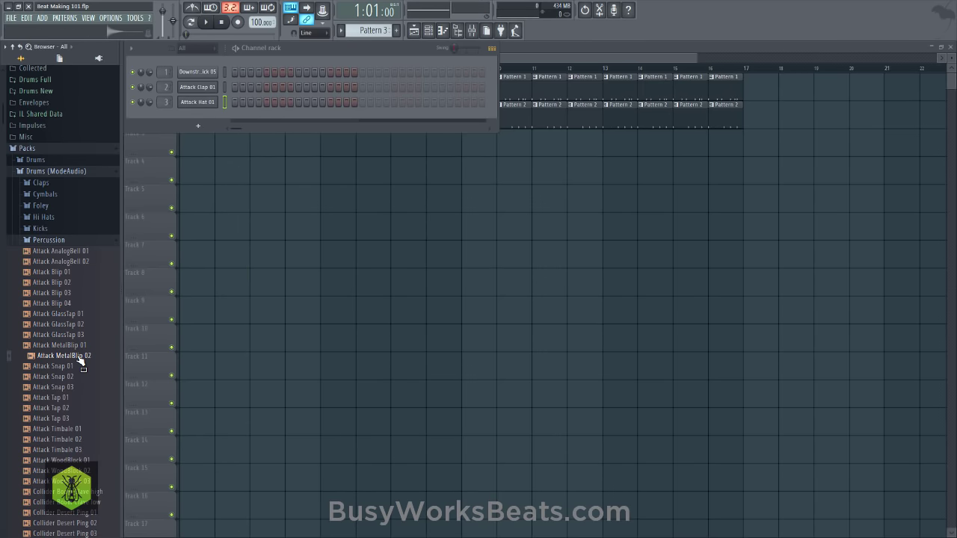
Load the Attack MetalBlip 02 sample into a new channel and route it to mixer track 4
right_click(80, 357)
click(108, 366)
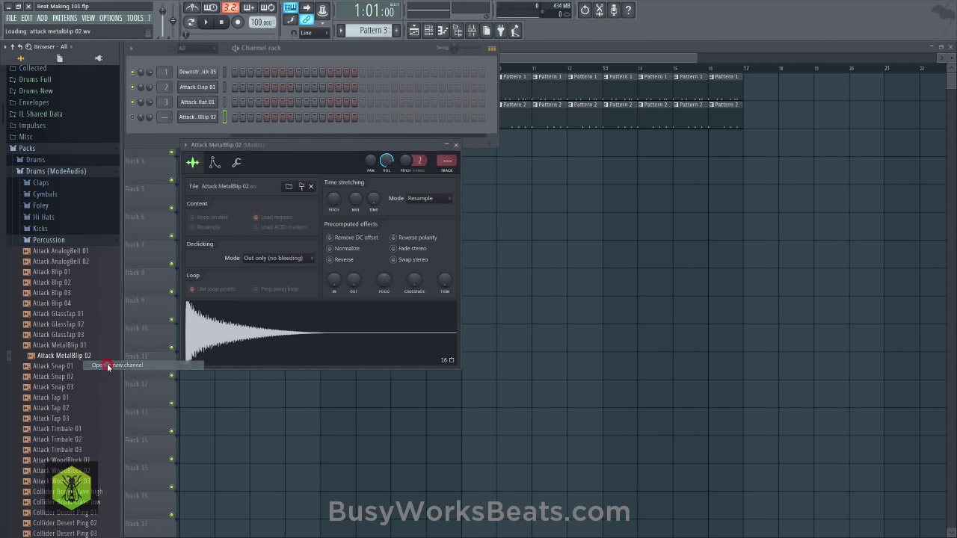
click(166, 117)
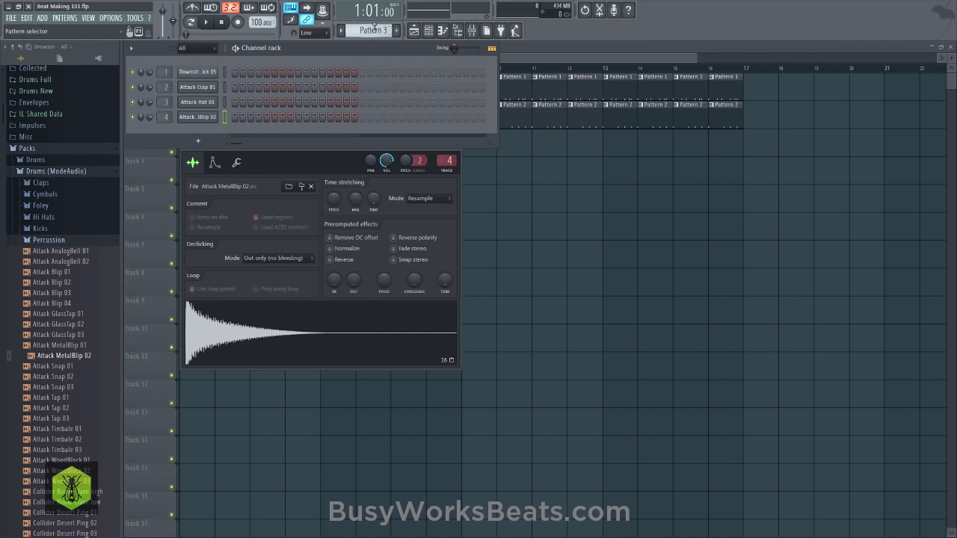
Paint Pattern 3 clips across playlist Track 3 up to bar 16 and delete the clip at bar 4
scroll(380, 28, up, 1)
scroll(381, 28, down, 1)
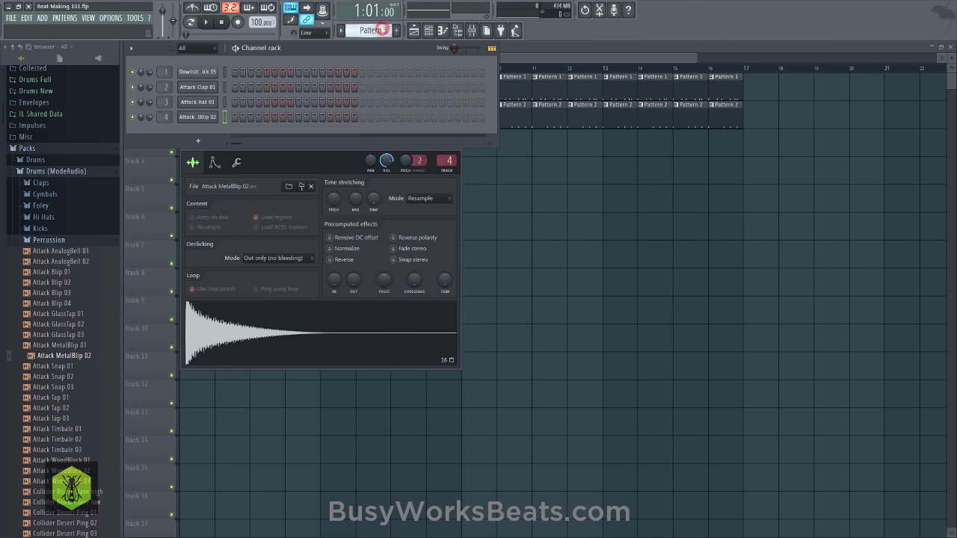
click(521, 175)
click(422, 33)
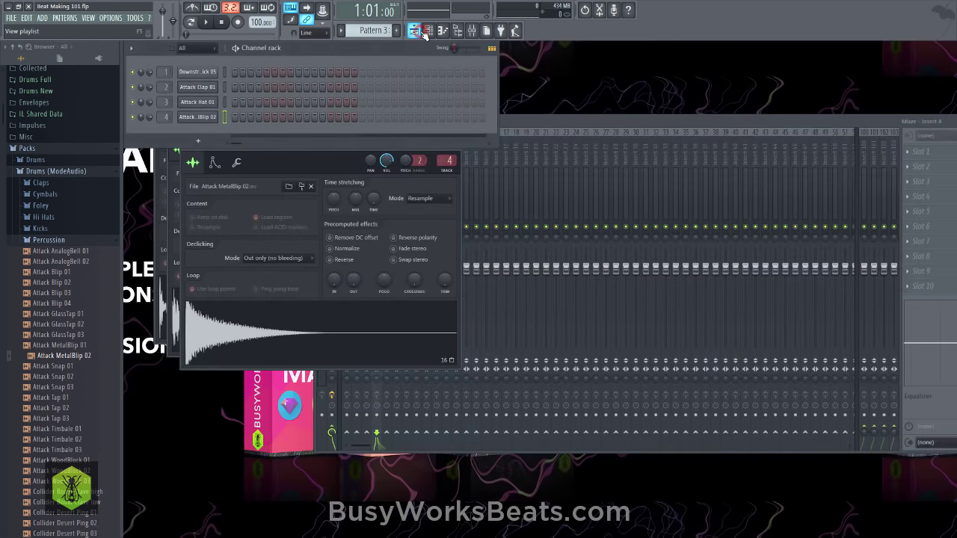
click(422, 33)
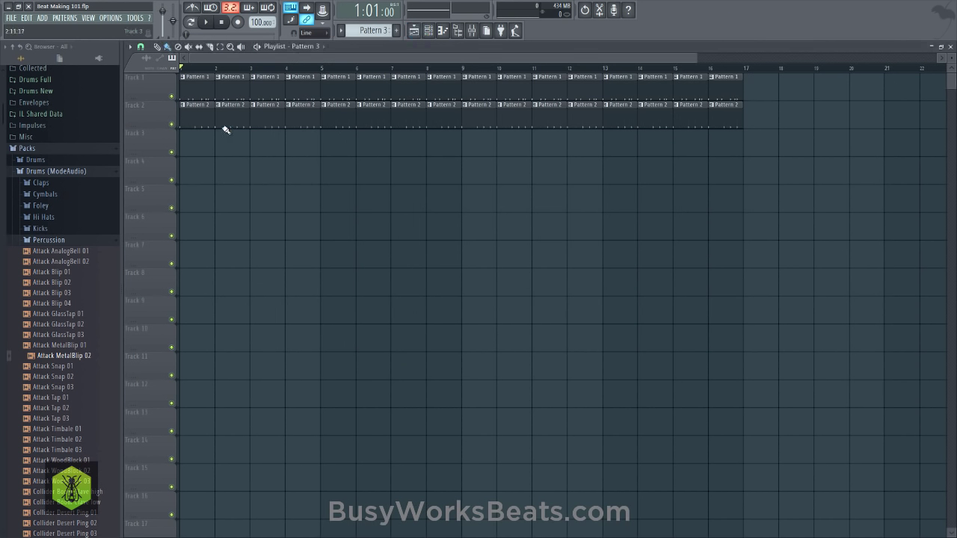
click(192, 142)
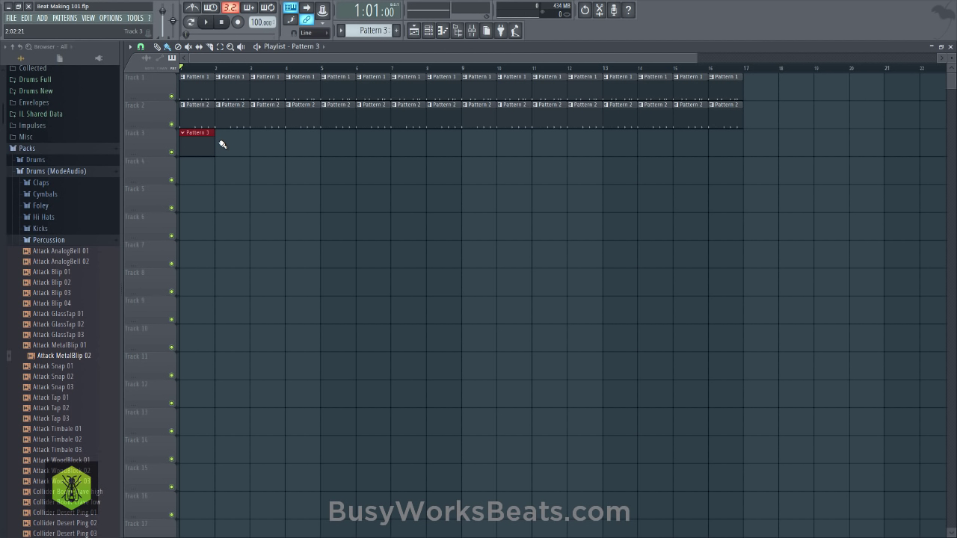
mouse_move(222, 145)
mouse_down()
mouse_move(702, 144)
mouse_move(277, 145)
mouse_up()
right_click(303, 147)
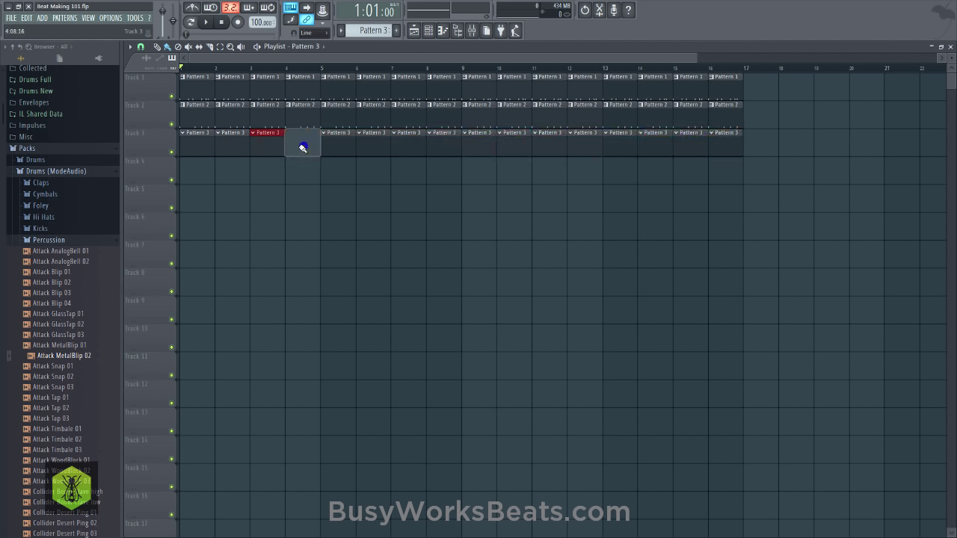
Bring up the channel rack for Pattern 3 and play the start of the arrangement to judge where the percussion fits
click(428, 30)
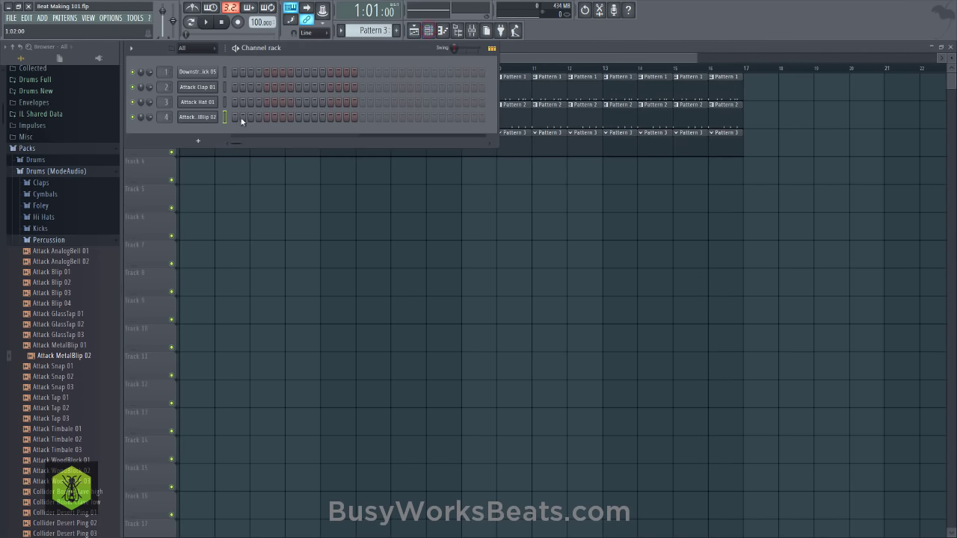
key(space)
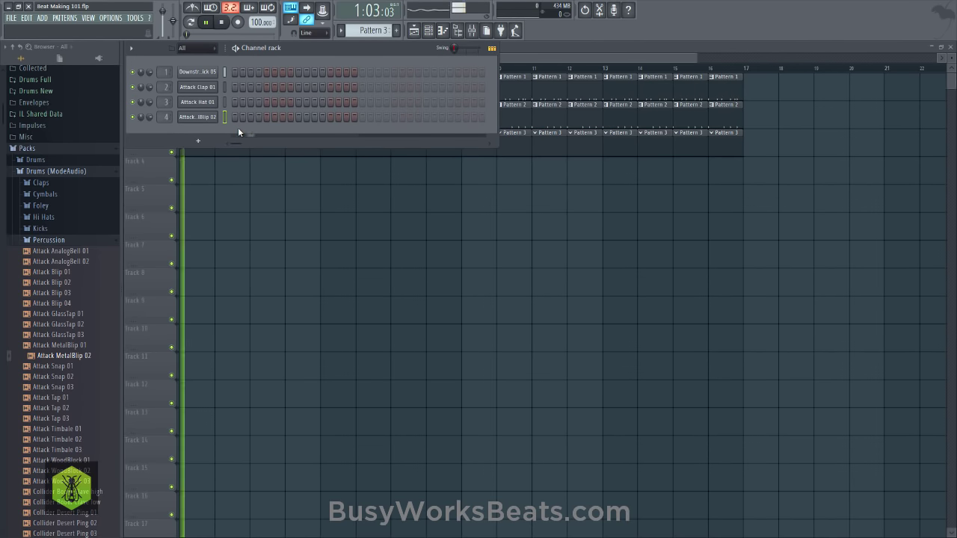
key(space)
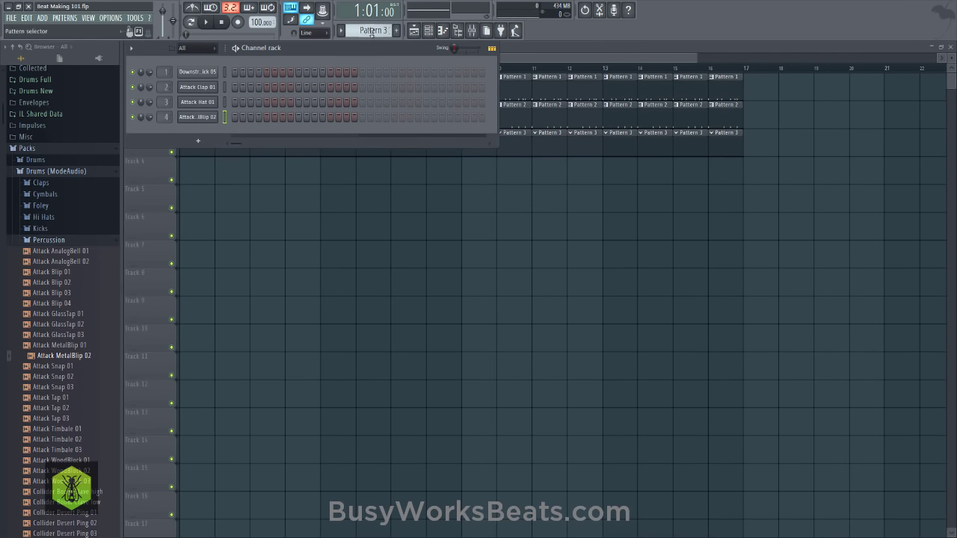
click(431, 30)
click(430, 30)
key(space)
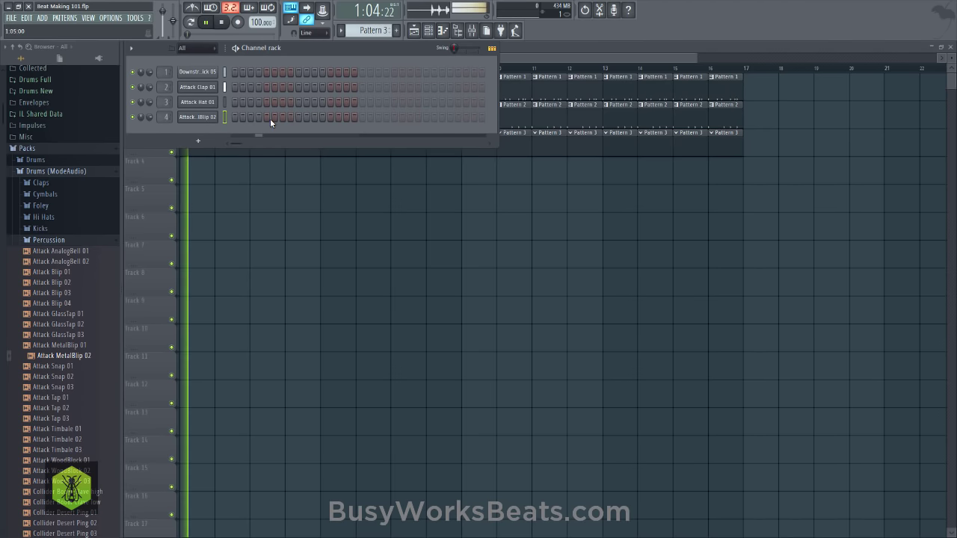
key(space)
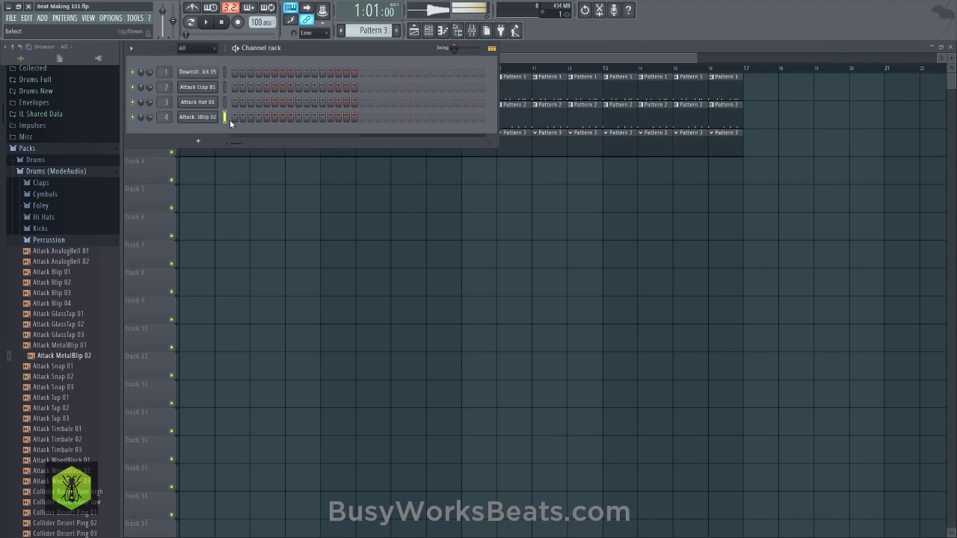
Add hits on steps 4, 11 and 14 of the Attack MetalBlip 02 channel in Pattern 3 while the song plays
key(space)
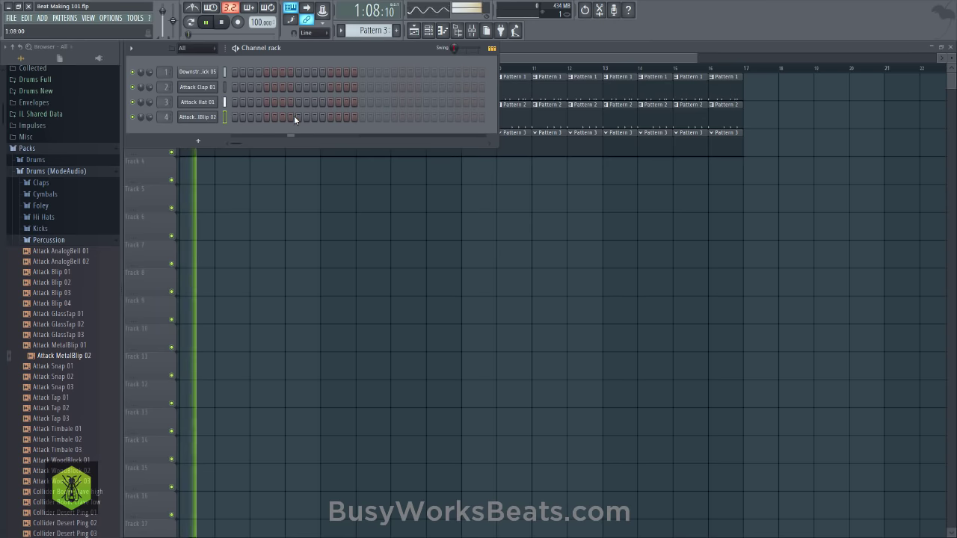
click(258, 118)
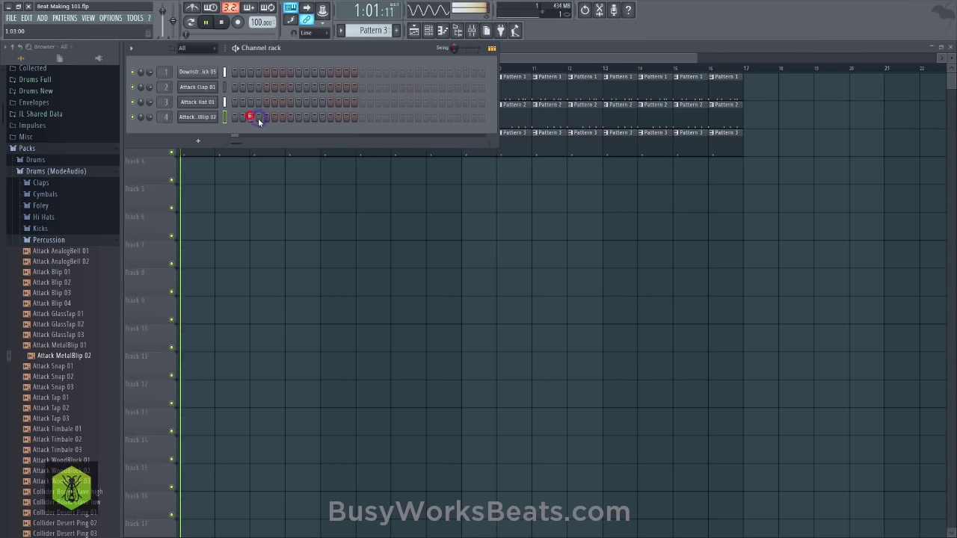
click(249, 114)
click(258, 115)
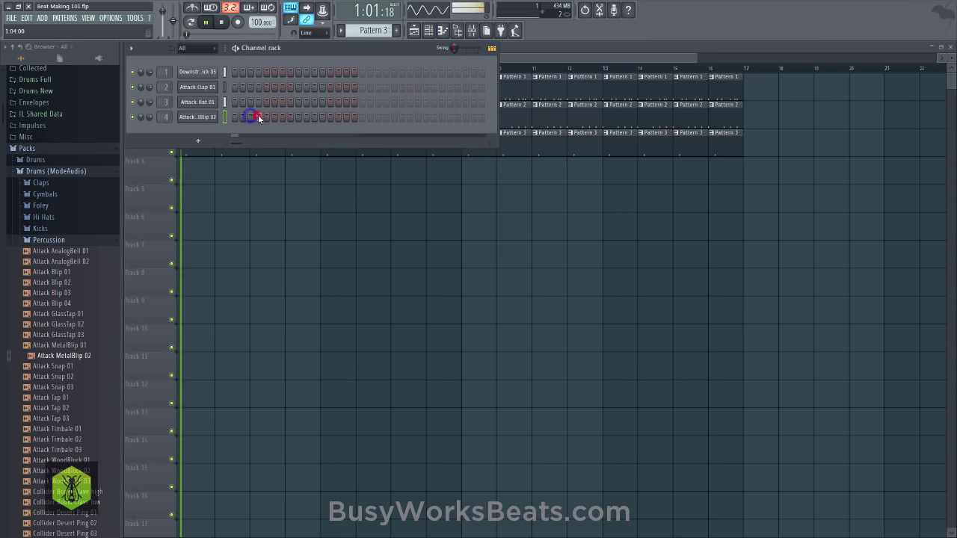
click(315, 117)
click(340, 118)
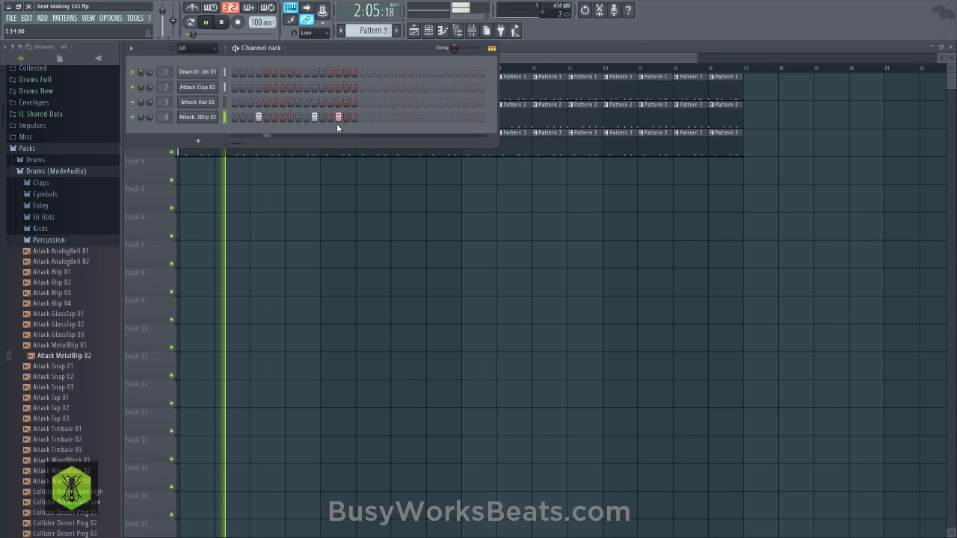
key(space)
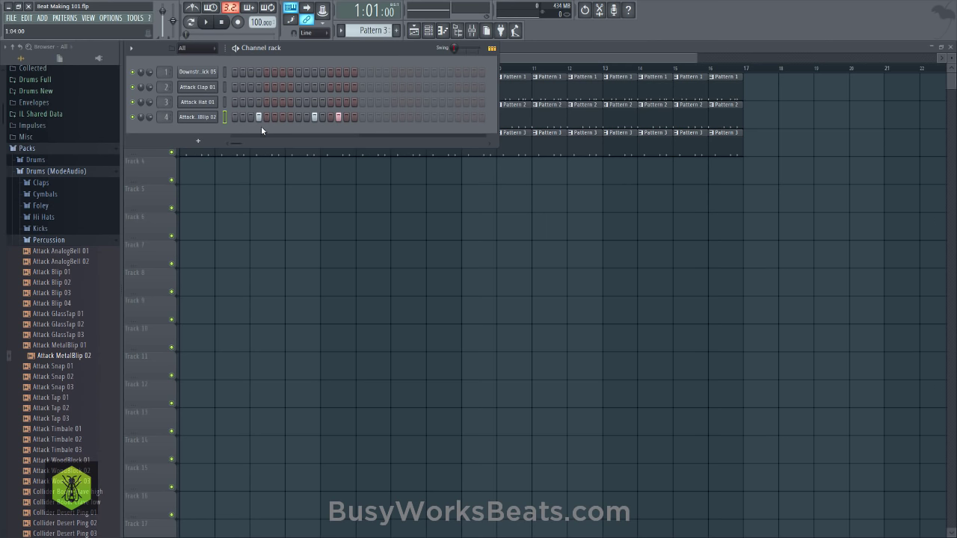
Open the Attack MetalBlip 02 notes in a maximized piano roll
right_click(209, 120)
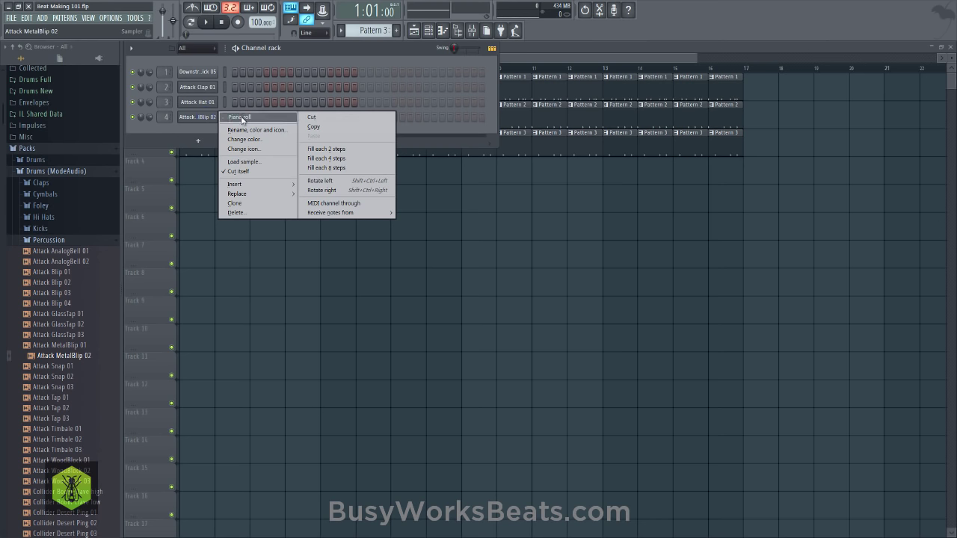
click(242, 118)
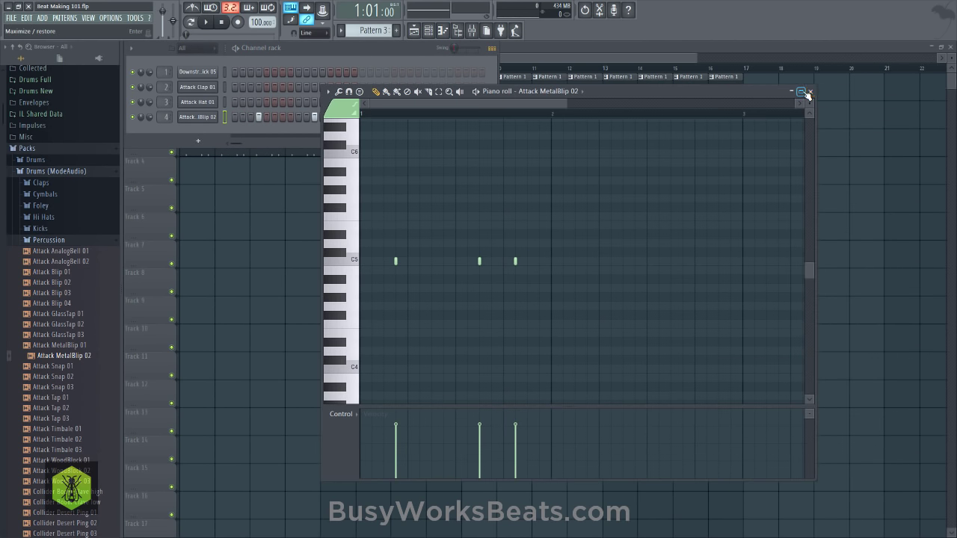
click(802, 92)
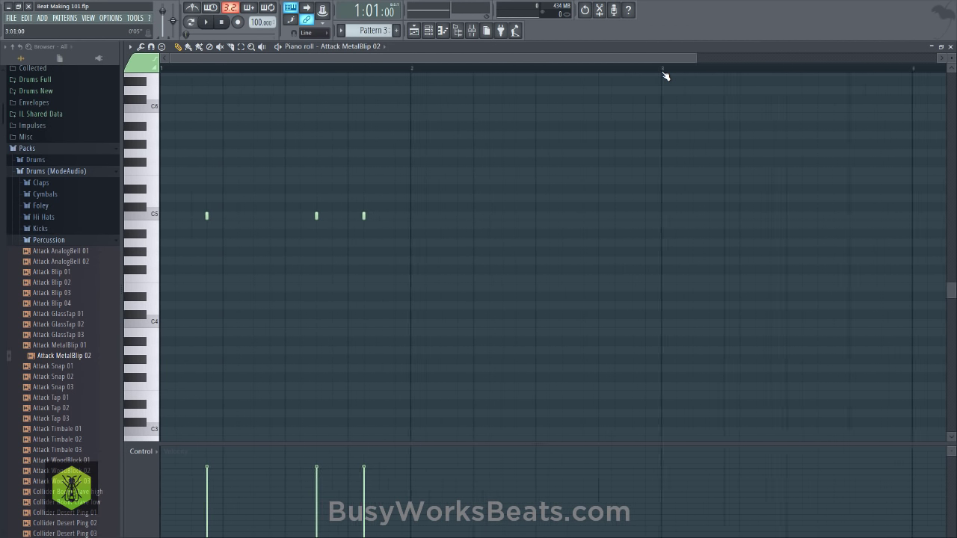
scroll(665, 75, down, 2)
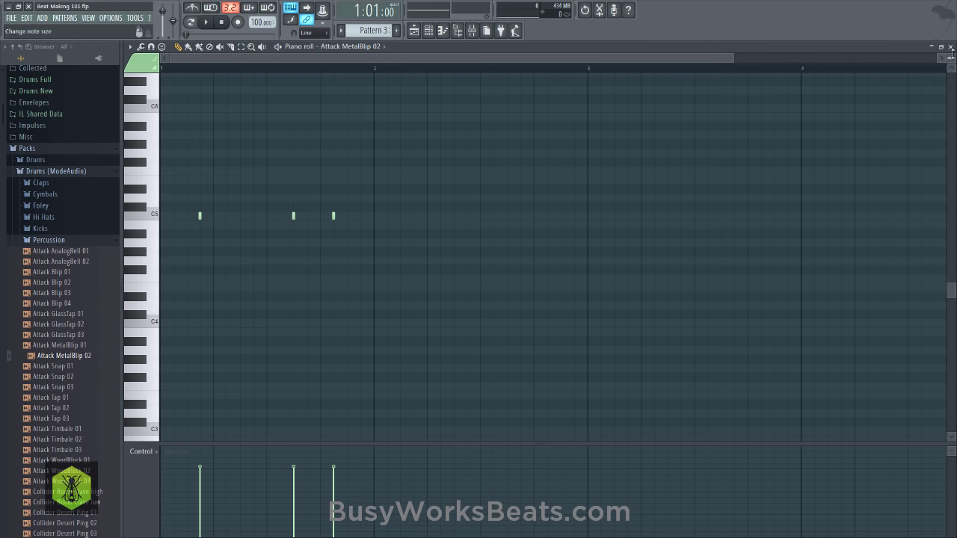
scroll(950, 58, down, 3)
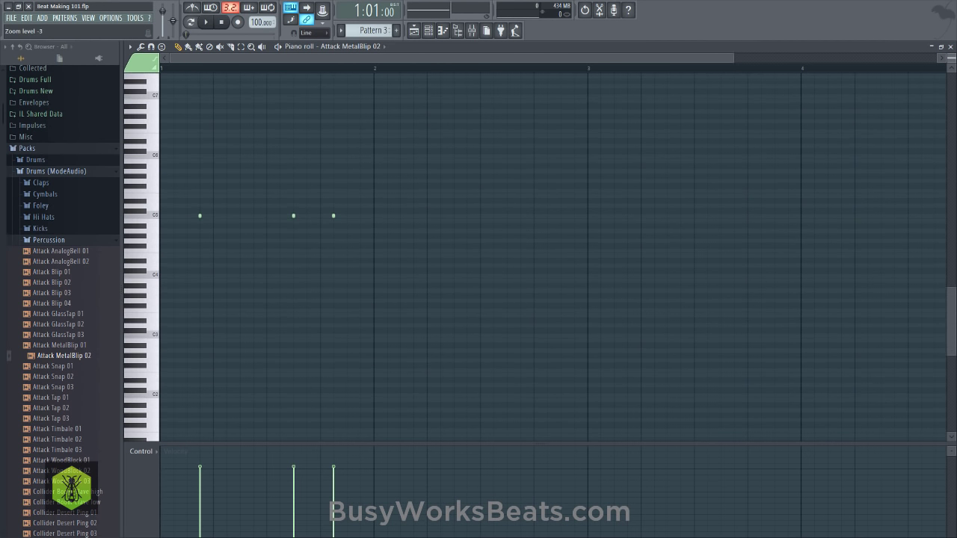
scroll(950, 58, up, 1)
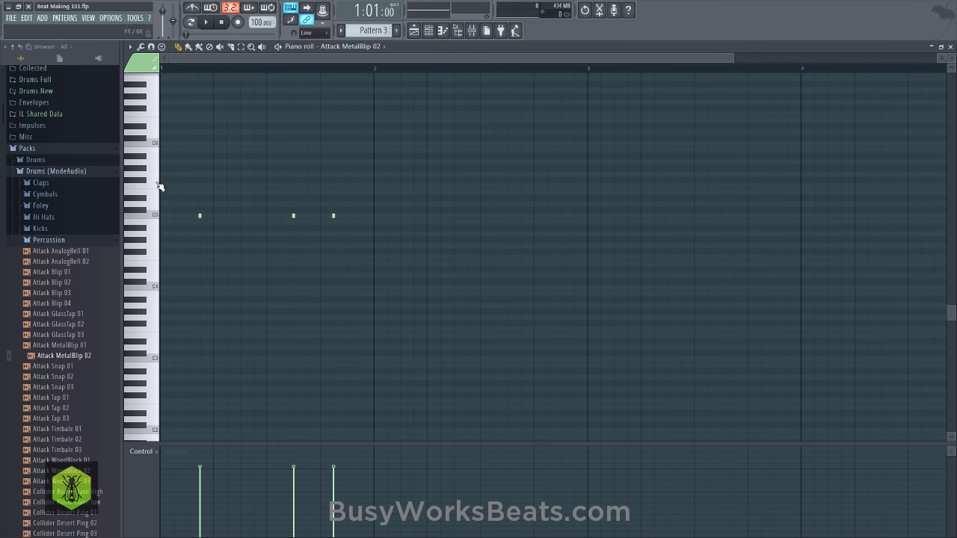
Enlarge the note rows of the piano roll and set its keyboard style to Classic
scroll(951, 58, up, 2)
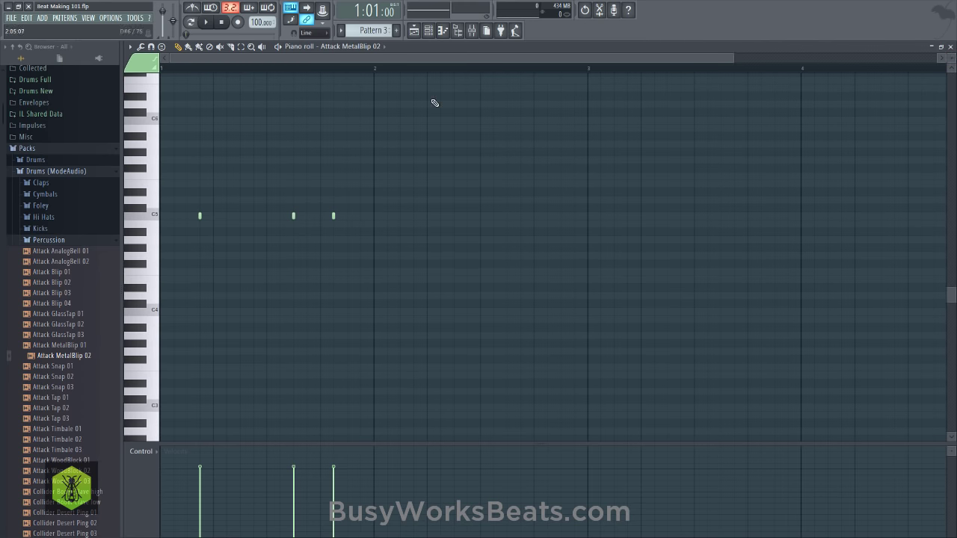
click(131, 47)
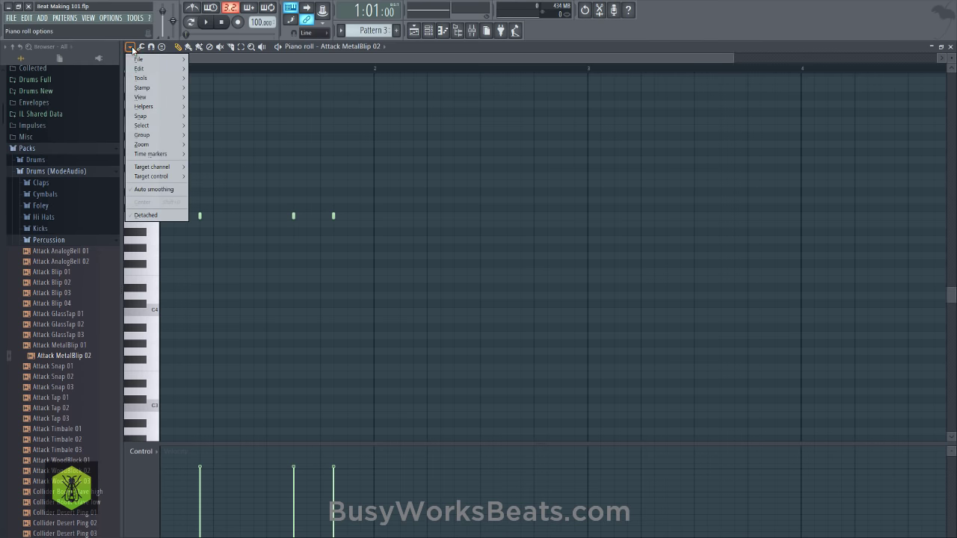
mouse_move(147, 97)
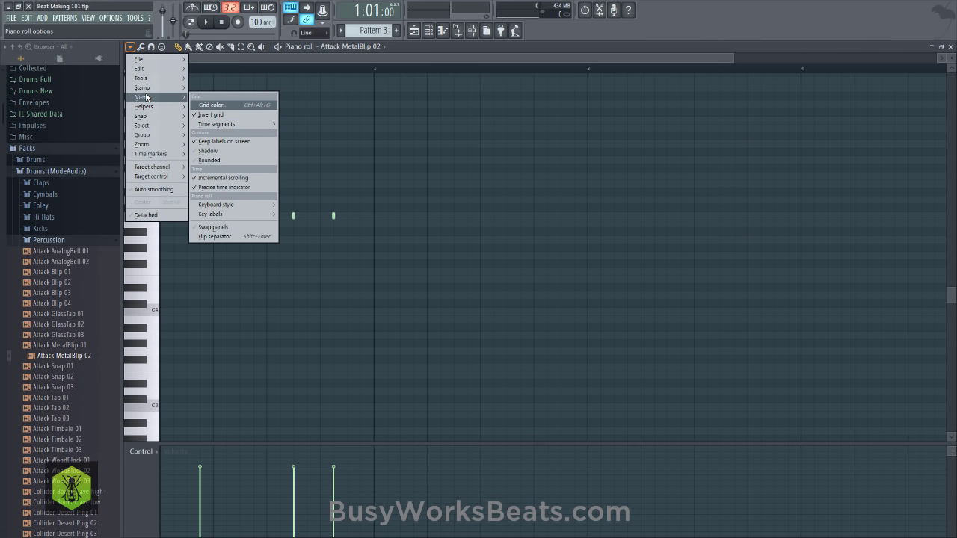
mouse_move(241, 209)
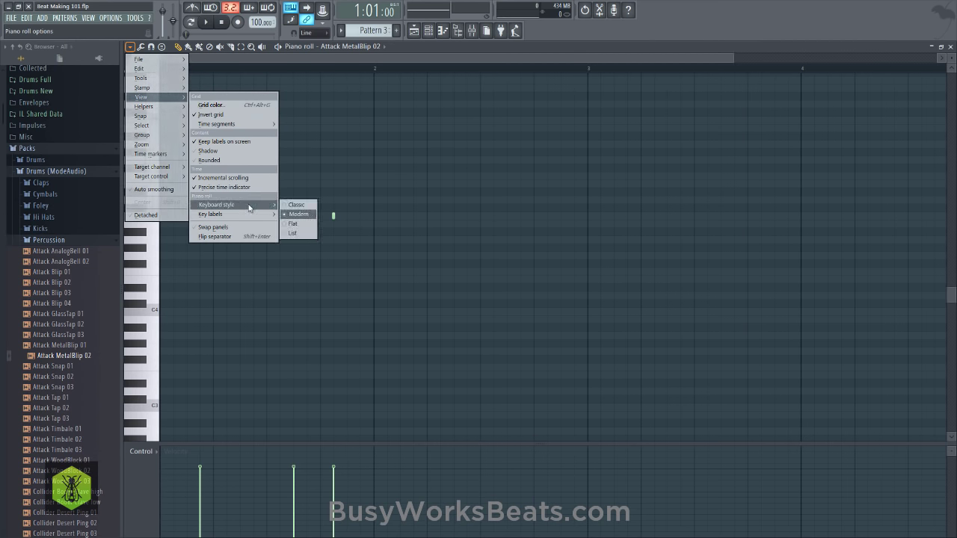
click(297, 204)
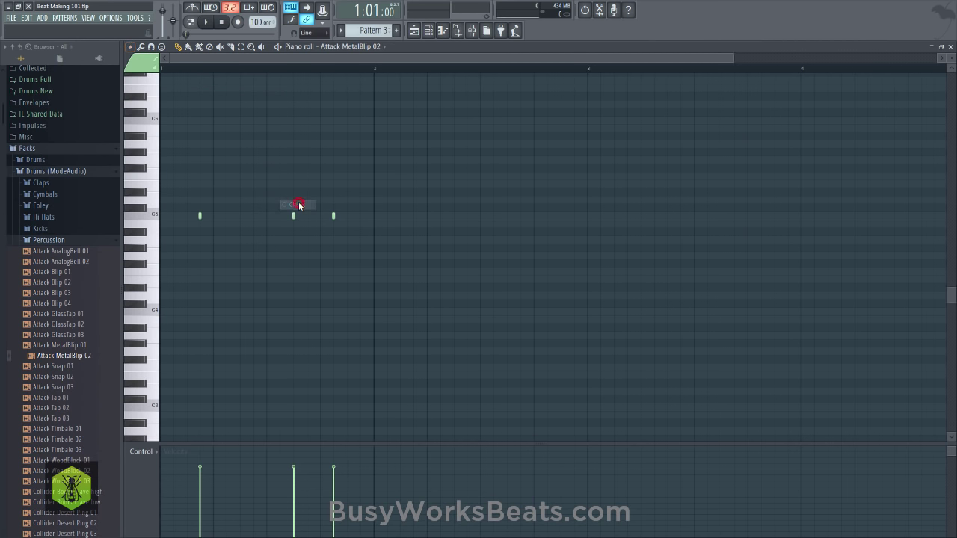
Bring up the key label display options for the piano roll's keyboard
click(130, 46)
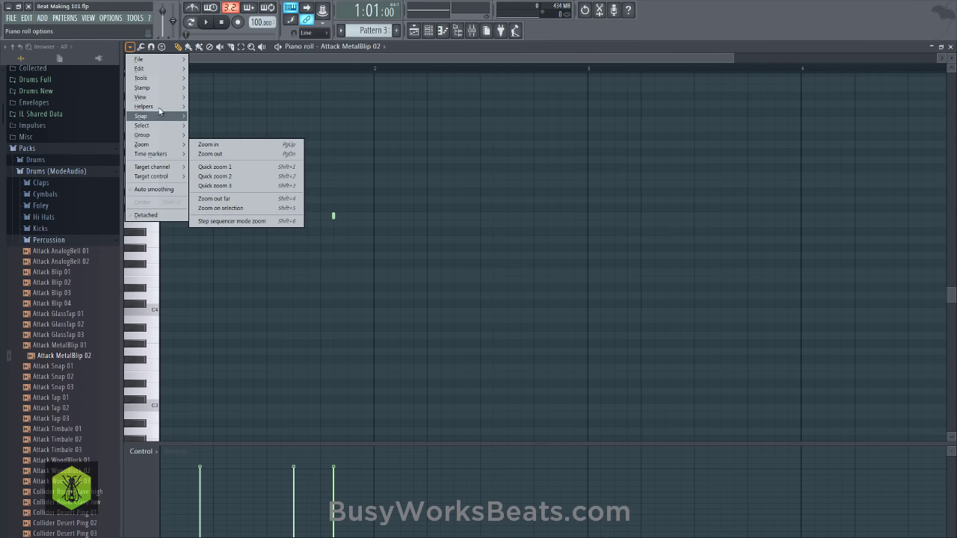
mouse_move(160, 98)
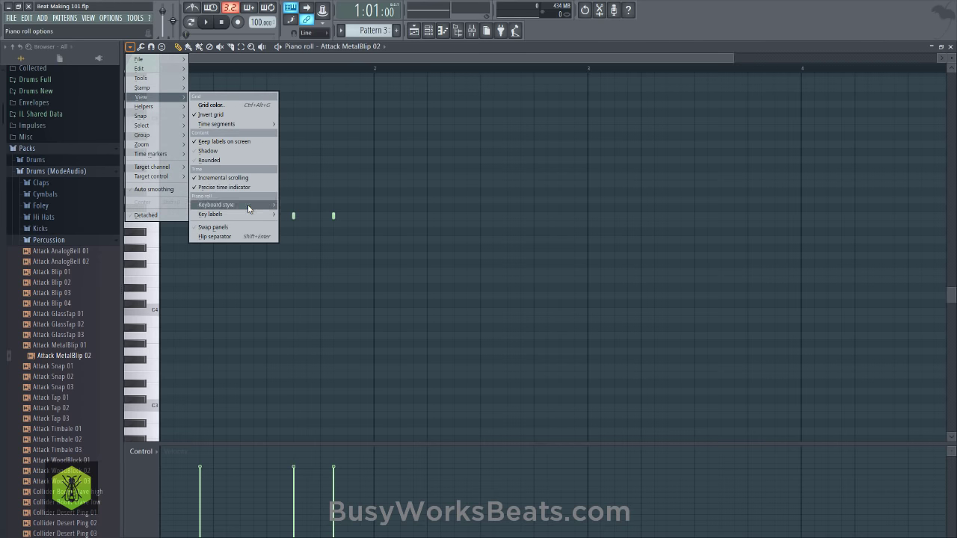
mouse_move(253, 217)
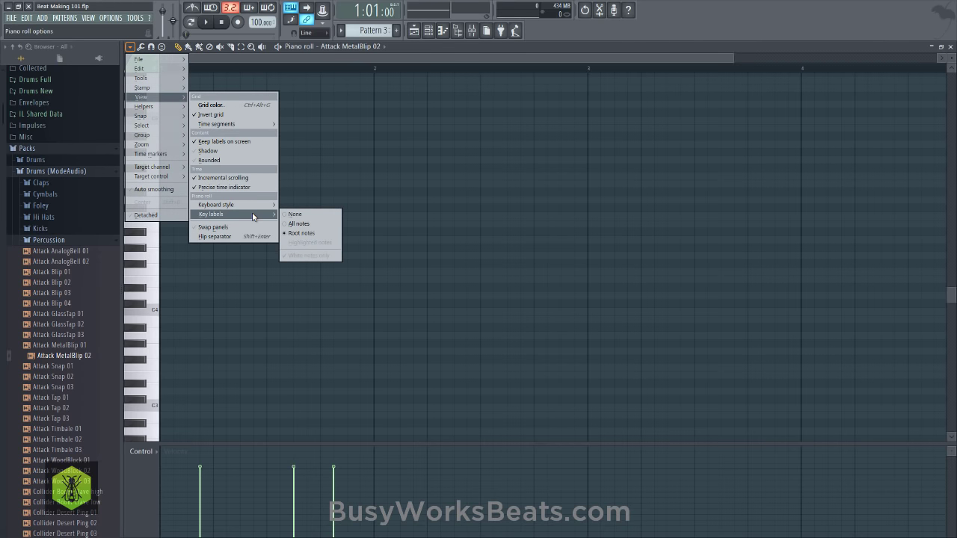
Show key labels for all notes on the piano roll keyboard
click(297, 224)
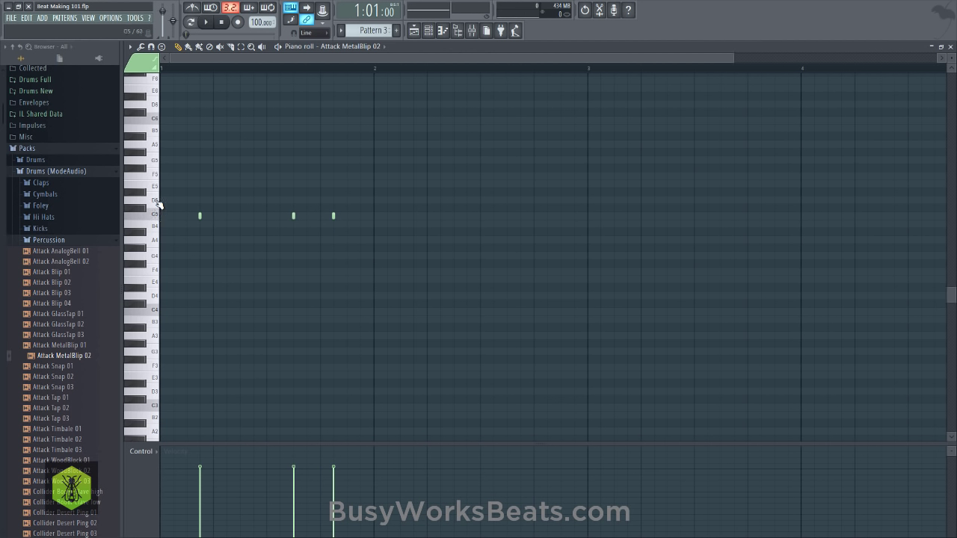
Try the Flat and List keyboard styles in the piano roll and return to the Classic style
click(137, 48)
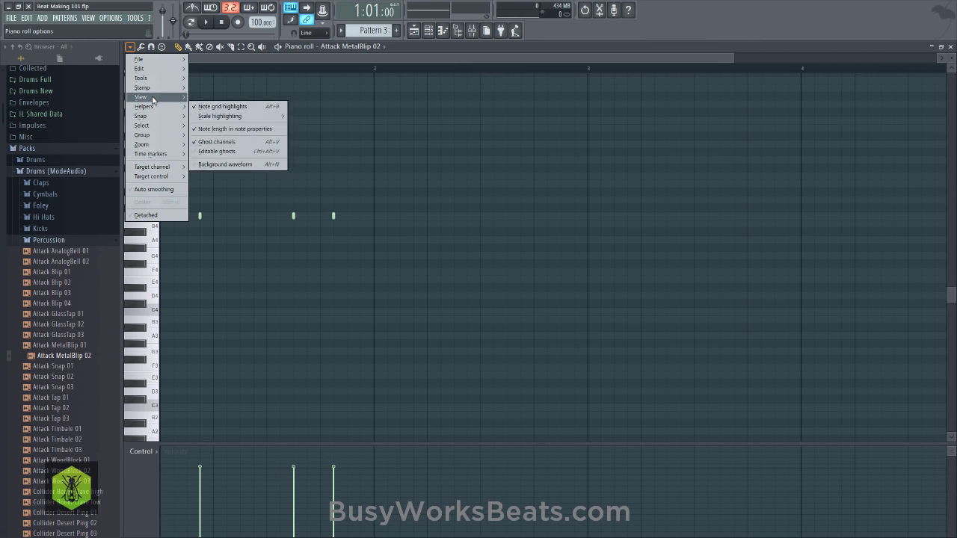
mouse_move(236, 216)
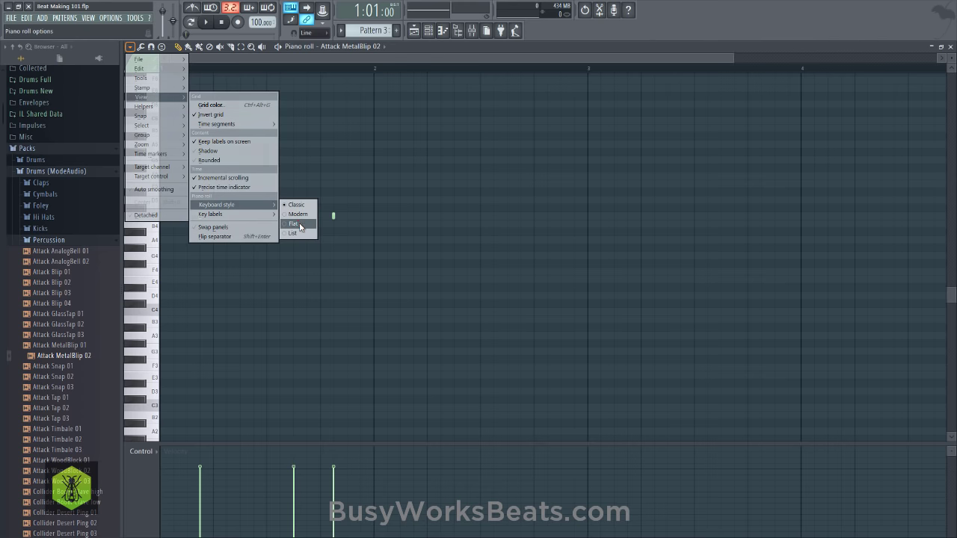
click(299, 223)
click(131, 46)
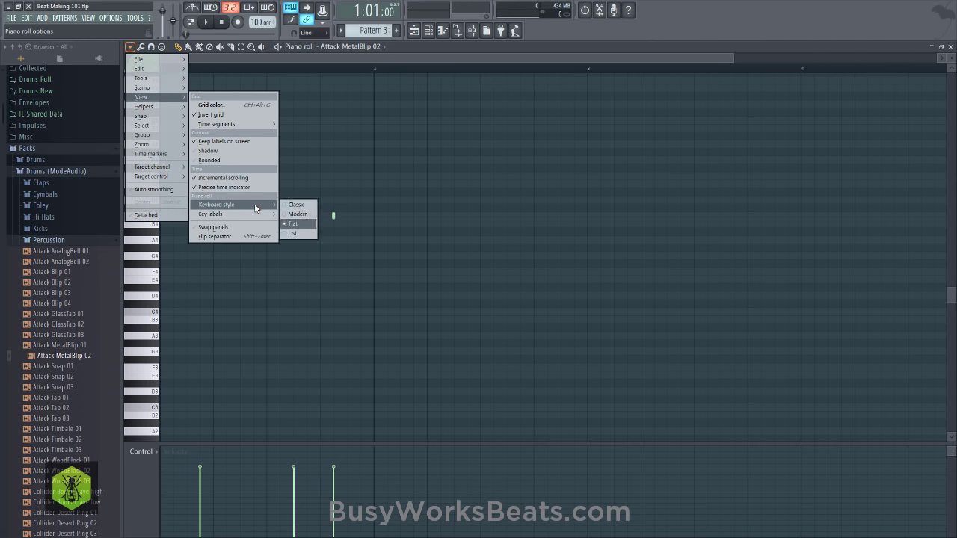
click(307, 232)
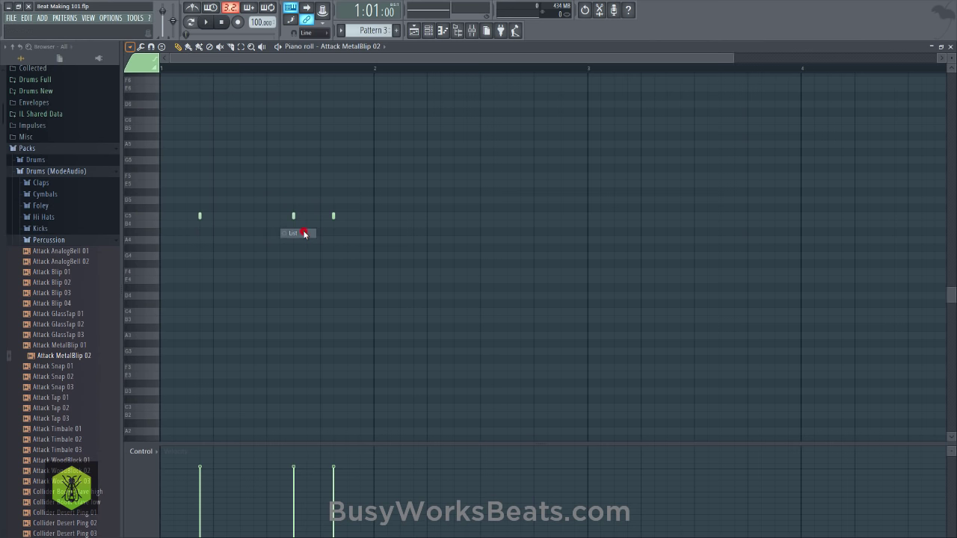
click(130, 47)
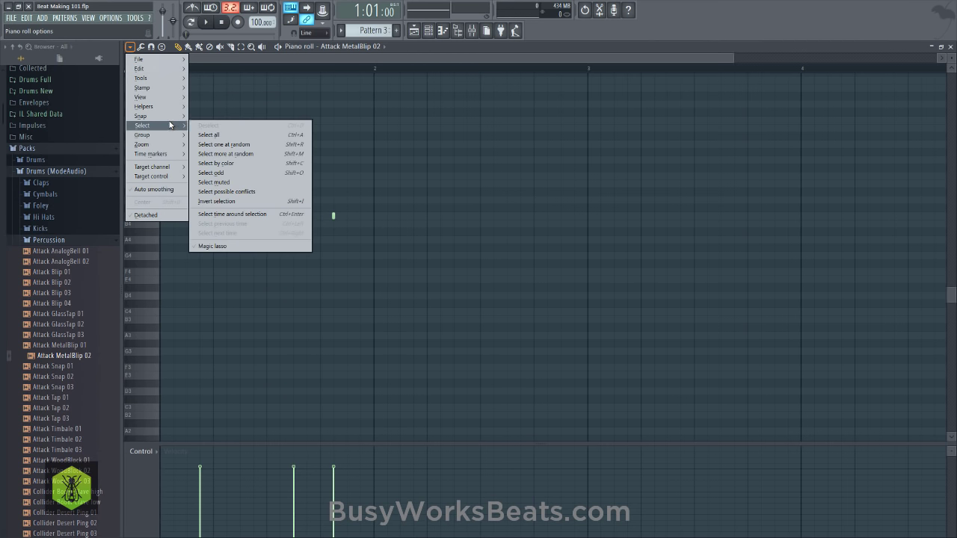
mouse_move(174, 98)
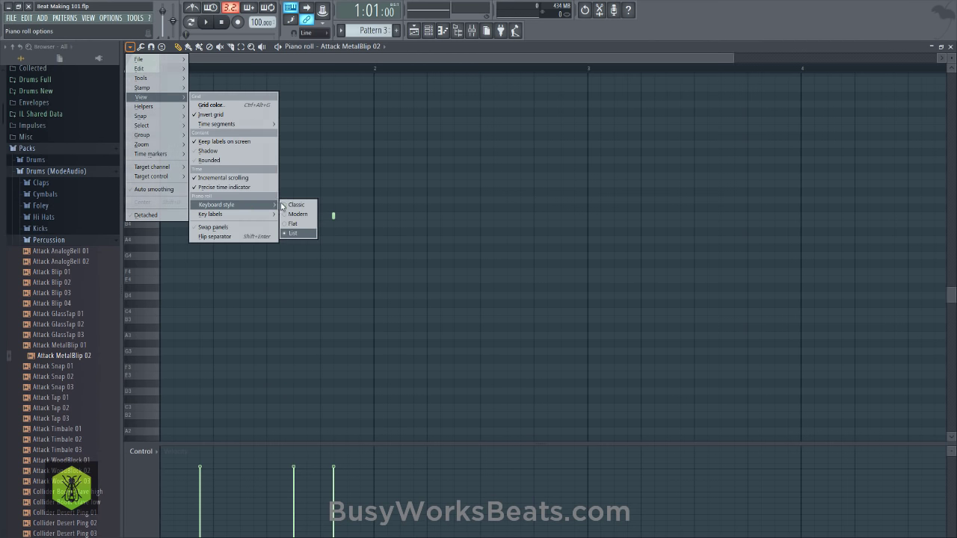
click(282, 205)
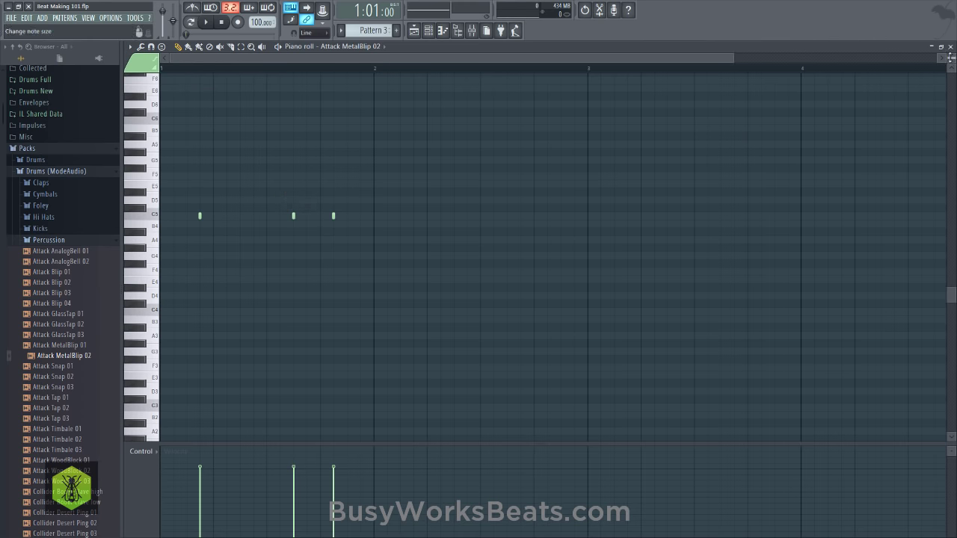
scroll(949, 58, up, 2)
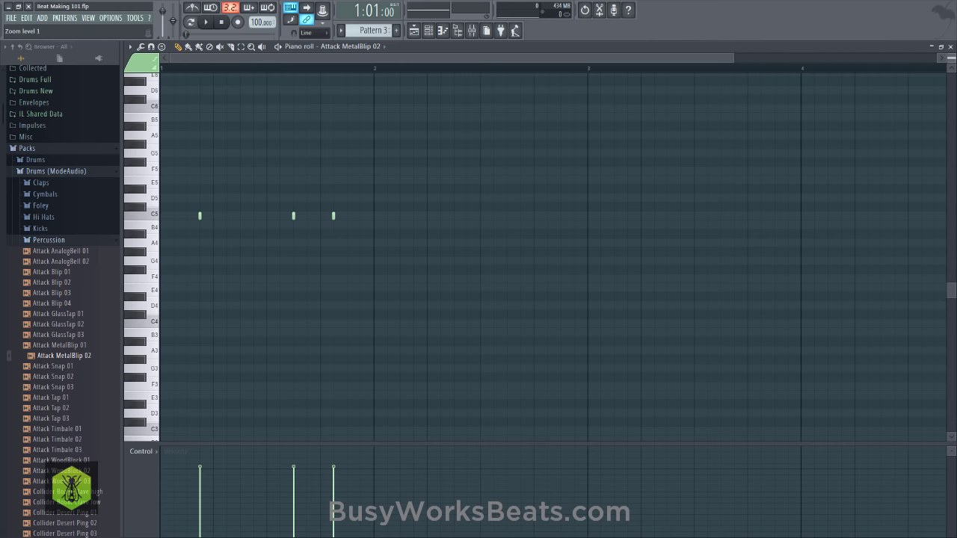
scroll(951, 58, up, 5)
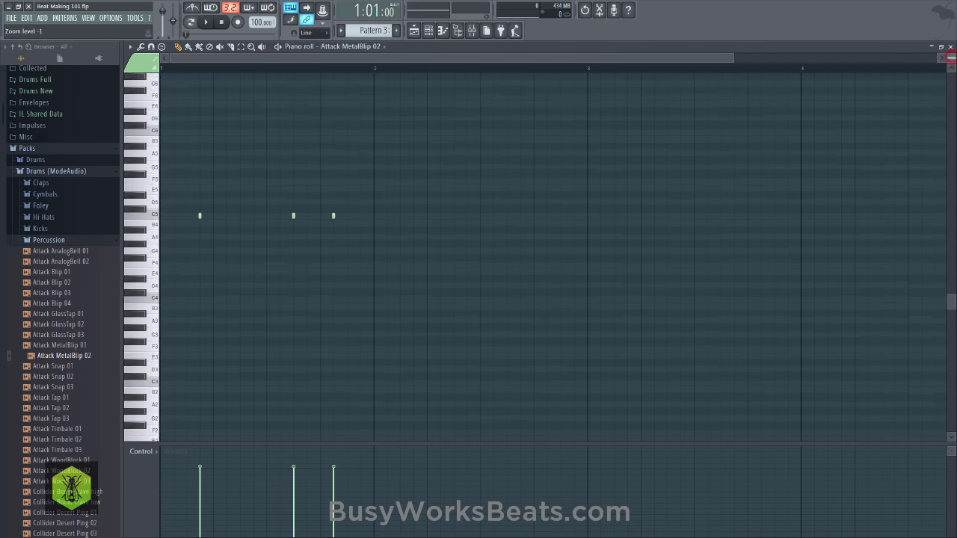
scroll(951, 58, down, 6)
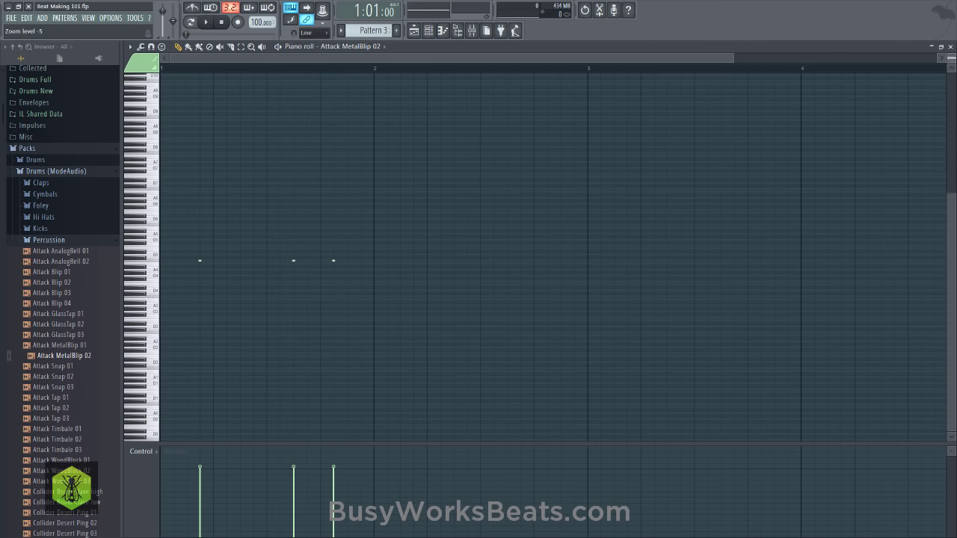
scroll(950, 58, up, 6)
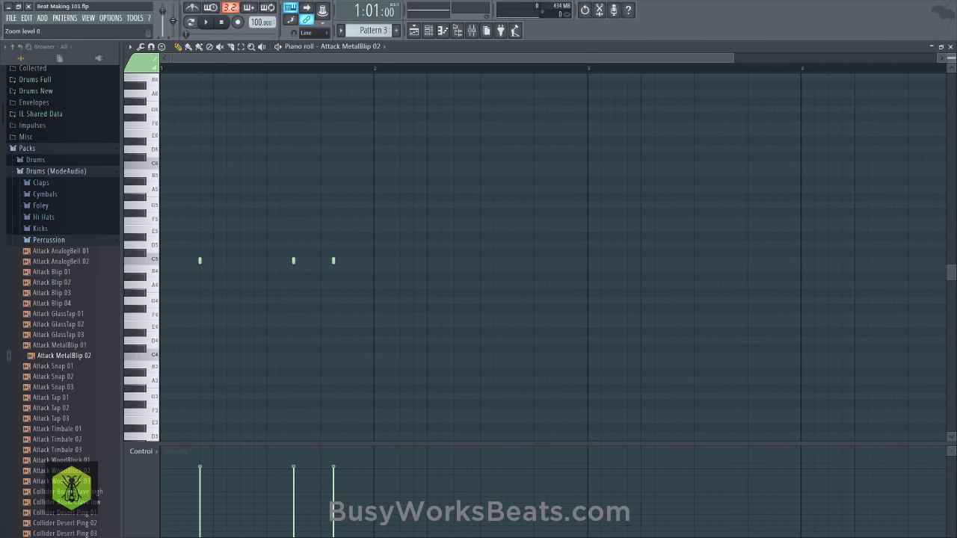
scroll(951, 58, down, 1)
Play back the Attack MetalBlip 02 pattern and audition keys around F5 on the piano roll keyboard
key(space)
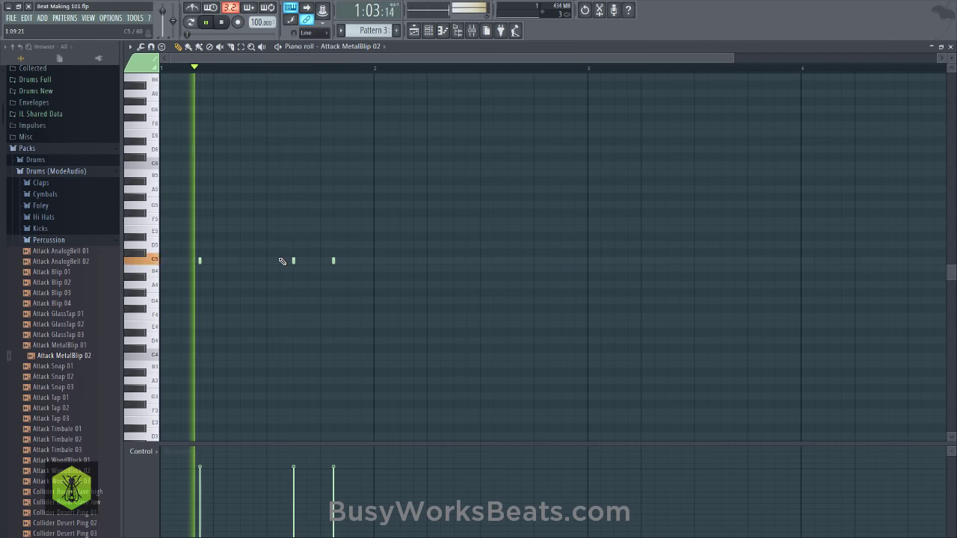
key(space)
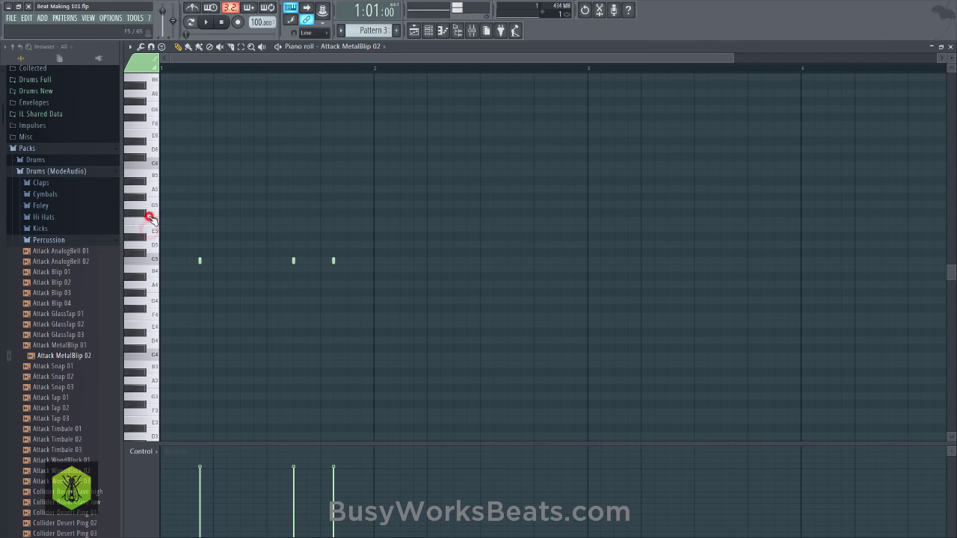
key(space)
key(space)
click(143, 214)
click(145, 216)
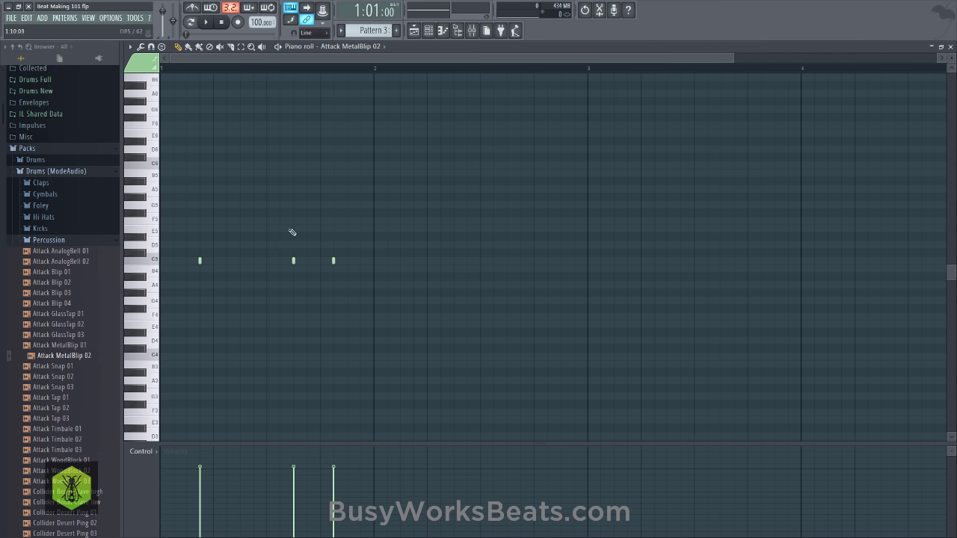
Raise the second Attack MetalBlip 02 note to F5 and the third note to G5, leaving both deselected
drag(283, 234, 302, 278)
drag(294, 261, 293, 219)
click(304, 246)
drag(331, 260, 342, 199)
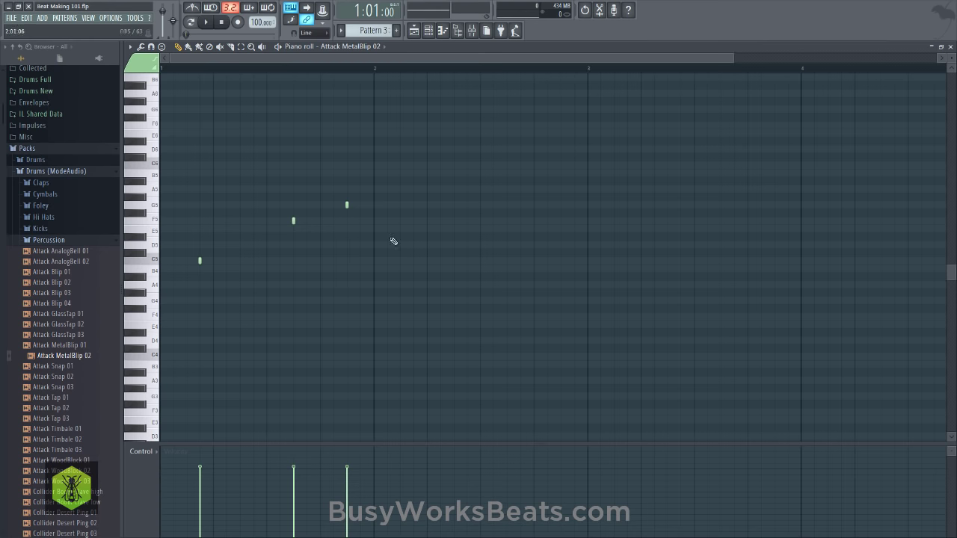
drag(427, 154, 288, 223)
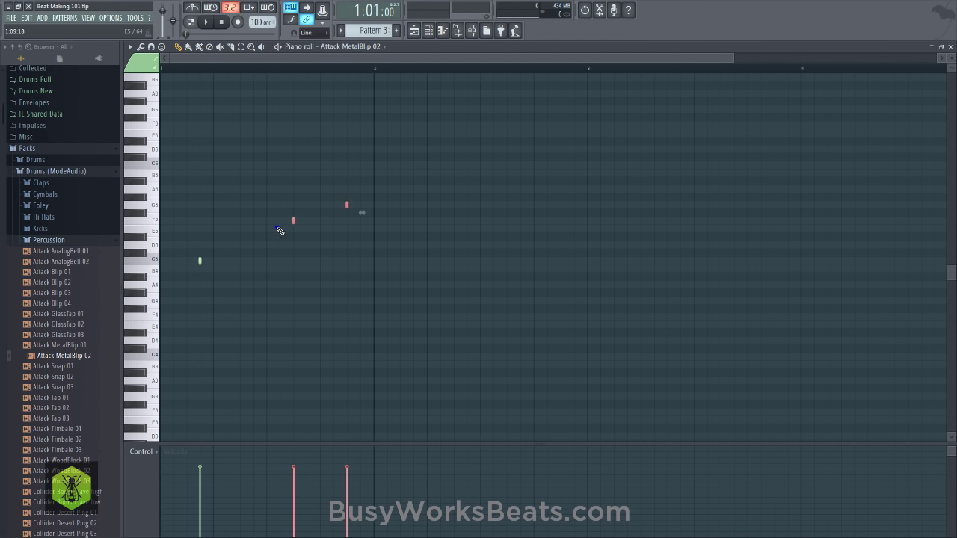
ctrl+click(273, 224)
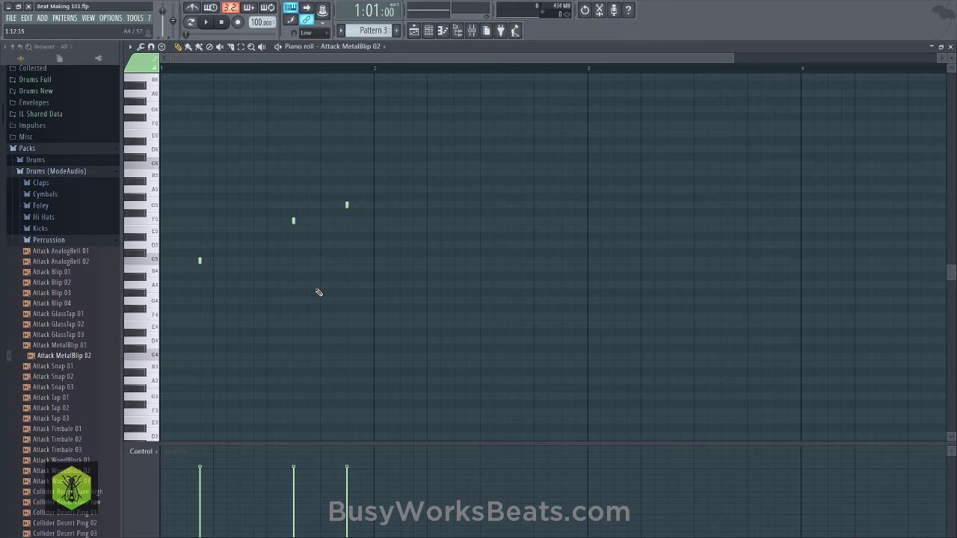
Play the pattern and move the G5 note one step earlier during playback
key(space)
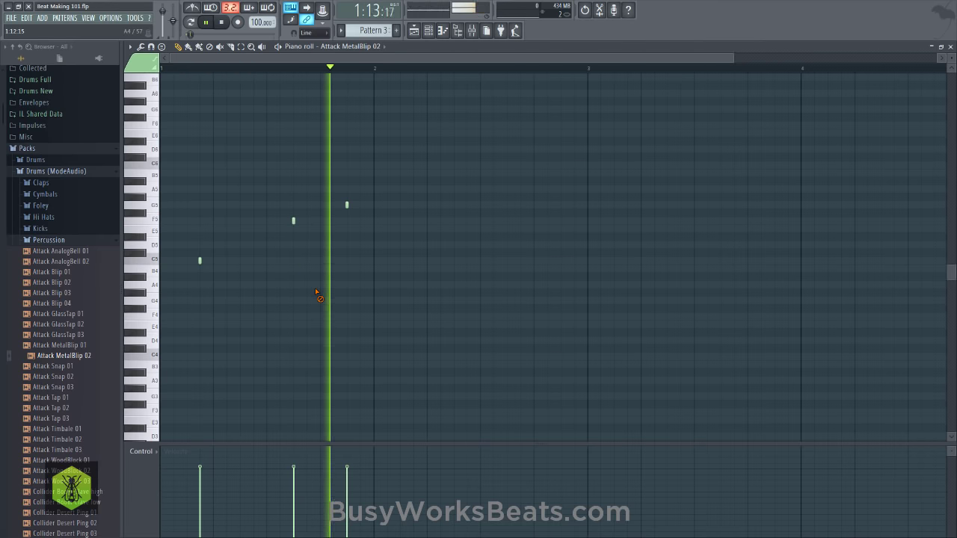
drag(346, 204, 336, 204)
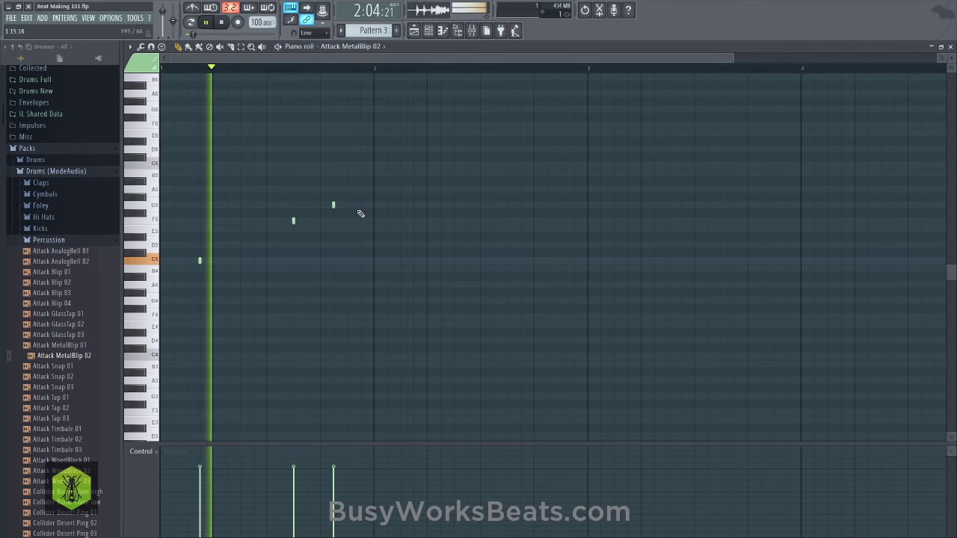
key(space)
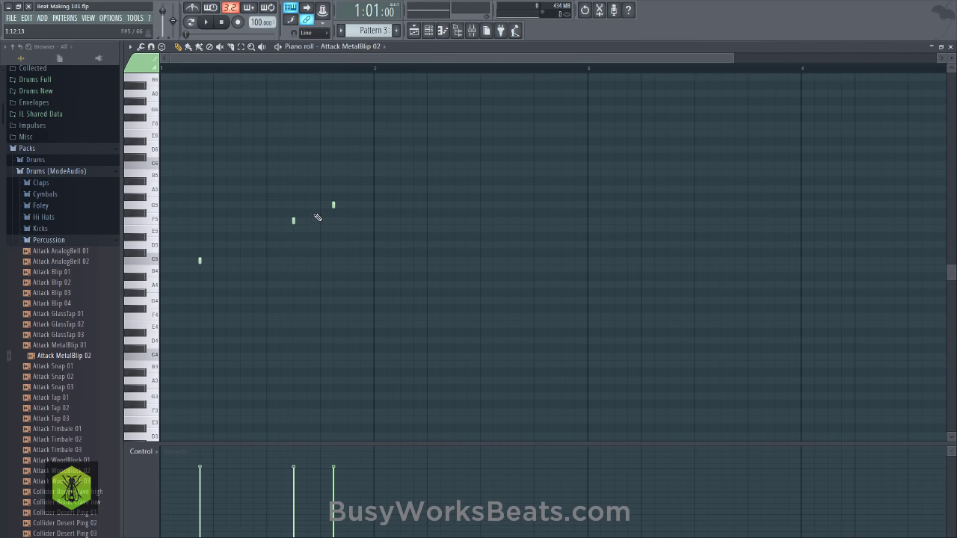
Audition the C5 key repeatedly on the piano roll keyboard
click(153, 262)
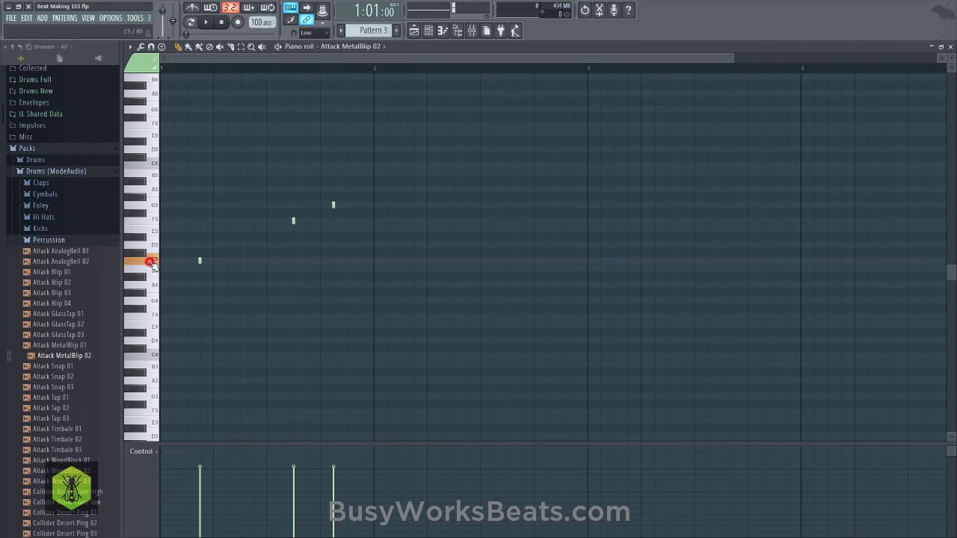
click(153, 262)
click(153, 262)
click(154, 261)
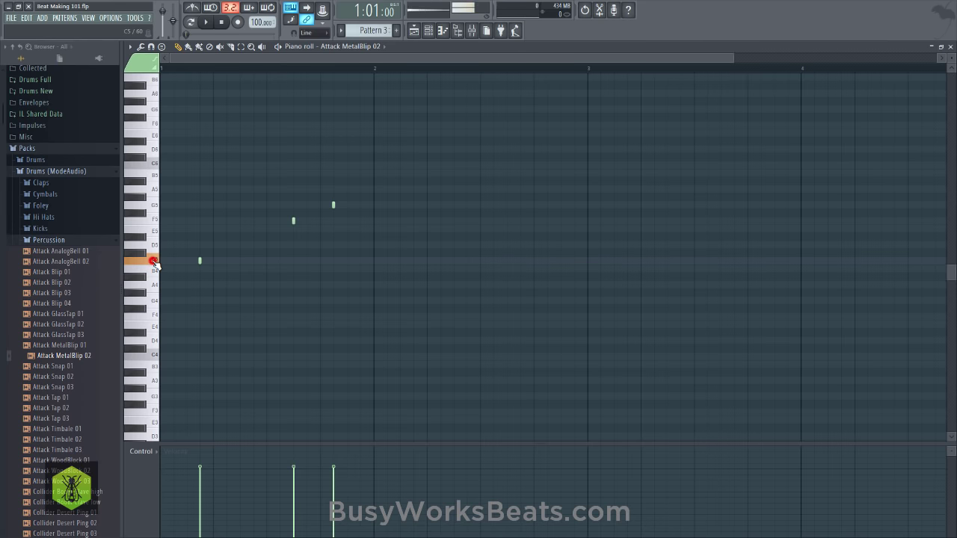
Close the piano roll, play the arrangement in the playlist and briefly bring up the channel rack
click(950, 47)
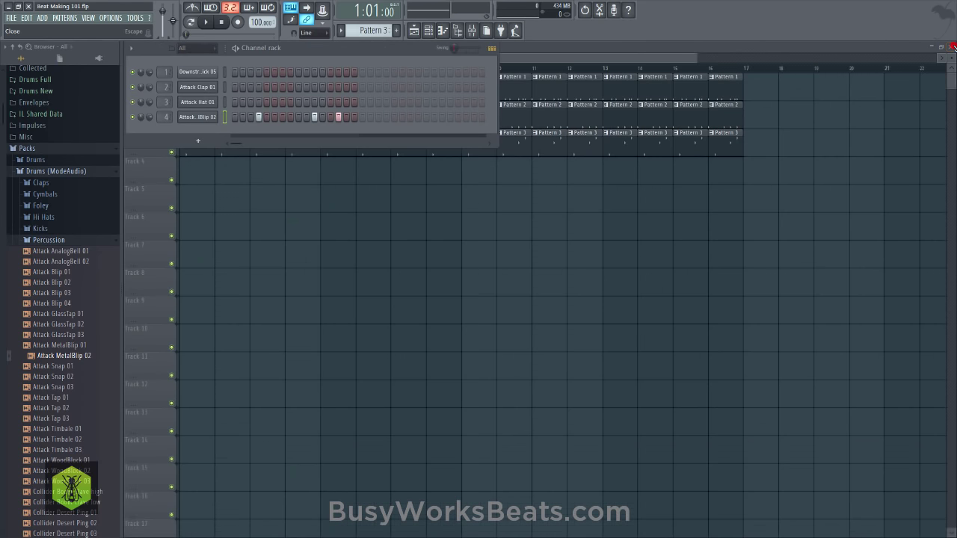
click(426, 195)
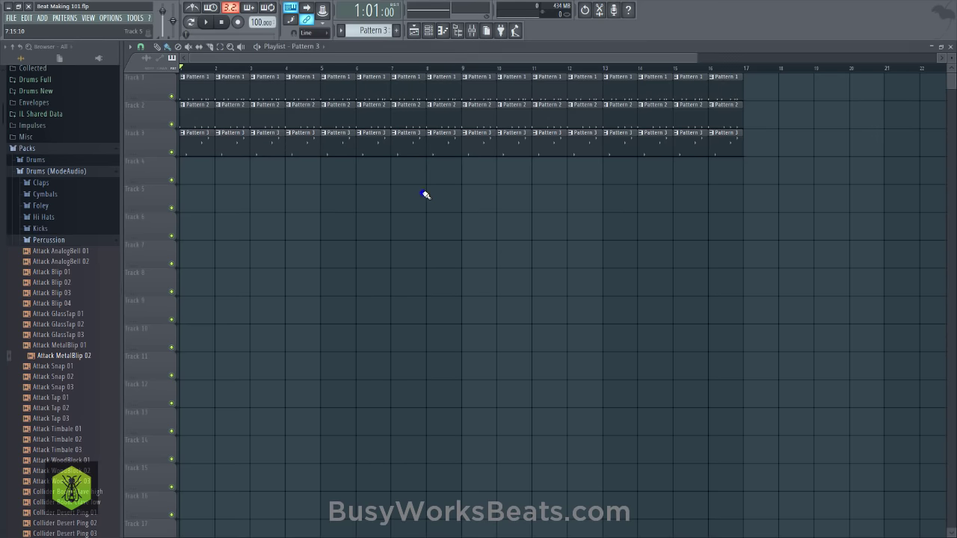
key(space)
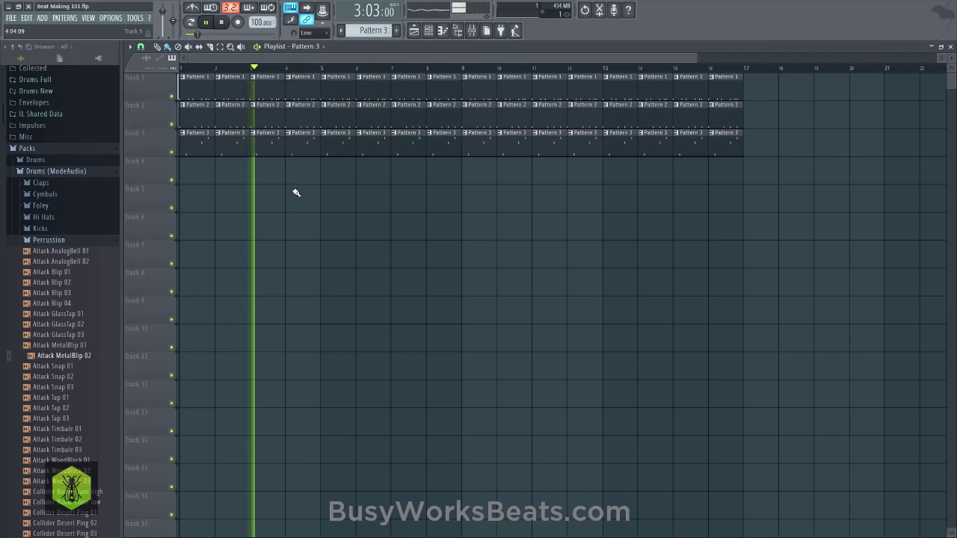
click(429, 33)
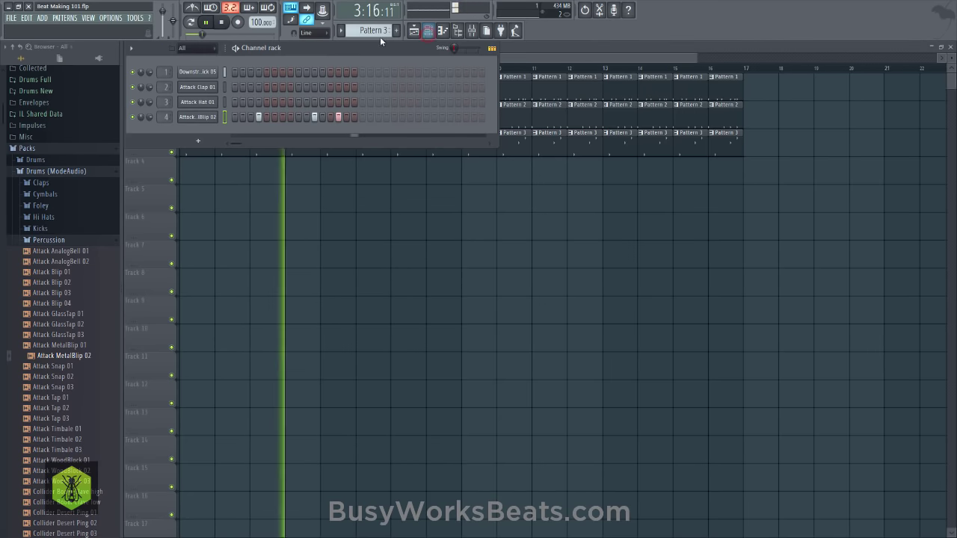
key(space)
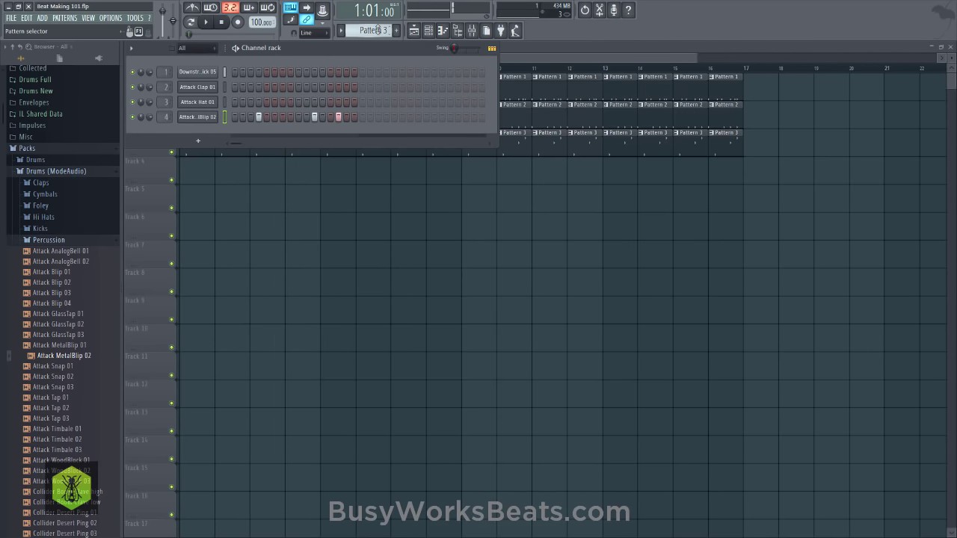
click(337, 225)
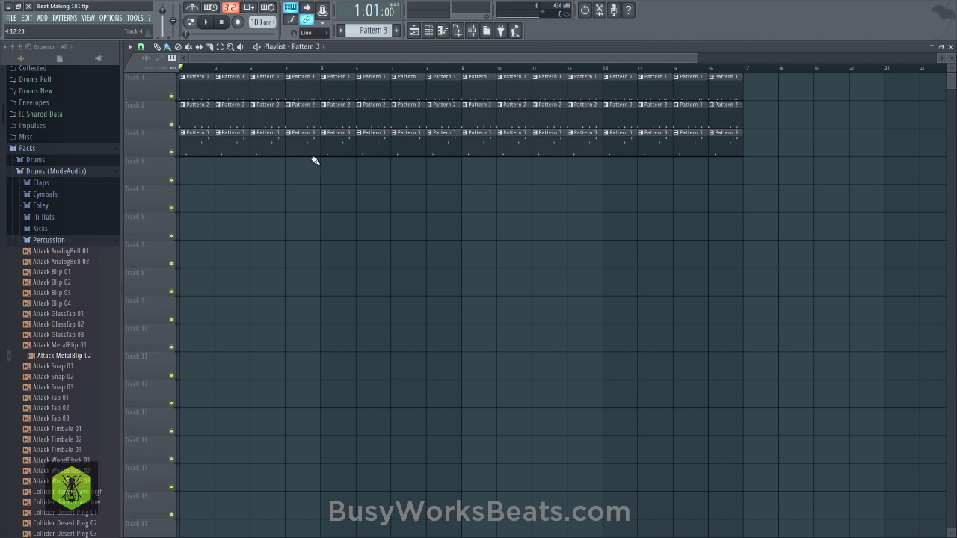
Select bar 4 on the playlist timeline across all three tracks and play the selected section
drag(315, 160, 288, 71)
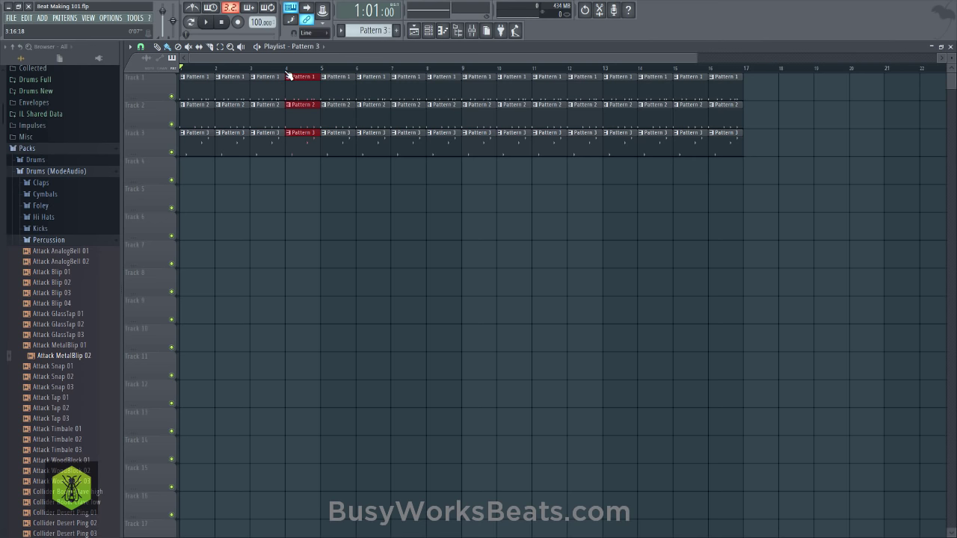
drag(290, 71, 320, 72)
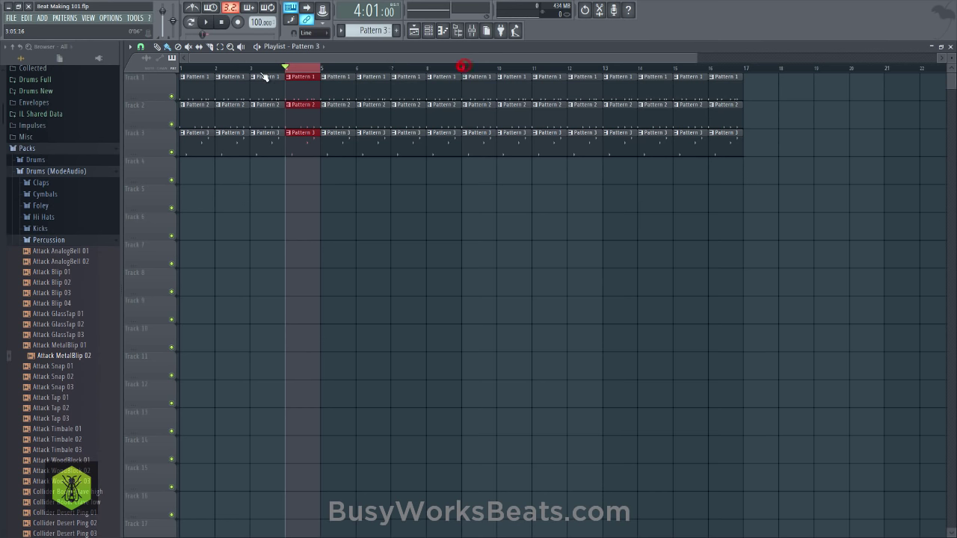
drag(287, 68, 249, 68)
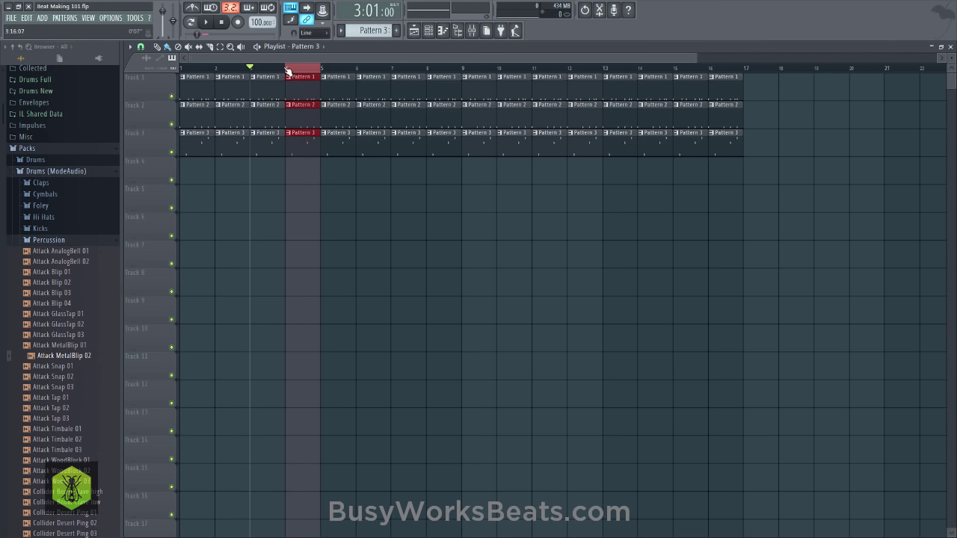
click(224, 21)
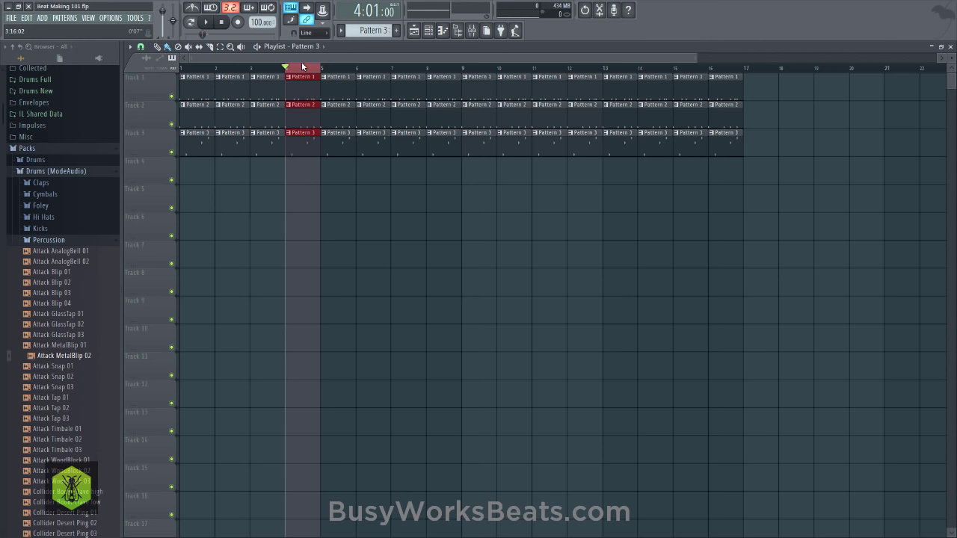
key(space)
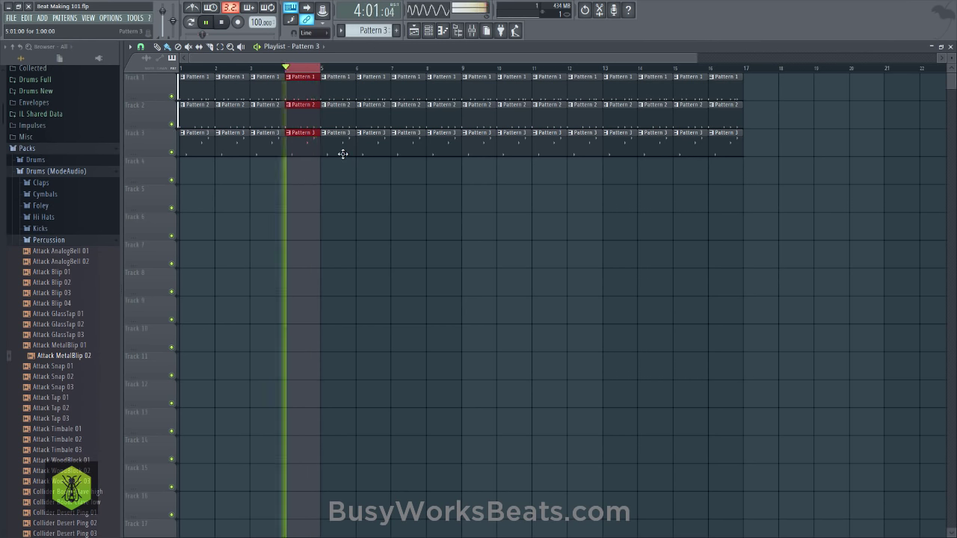
key(space)
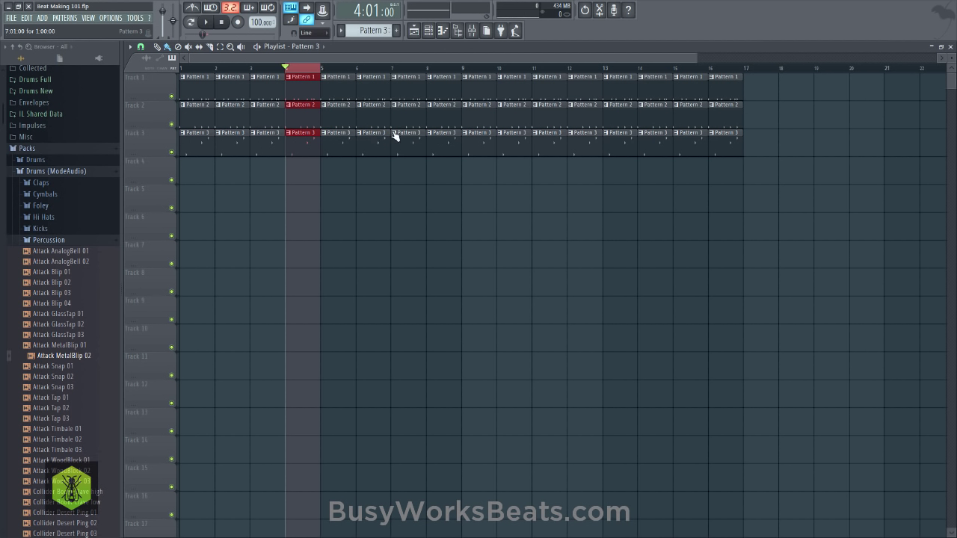
Clear the clip selection, solo Track 1 to hear the selected bar 4 section, and unsolo it again
click(288, 188)
right_click(172, 97)
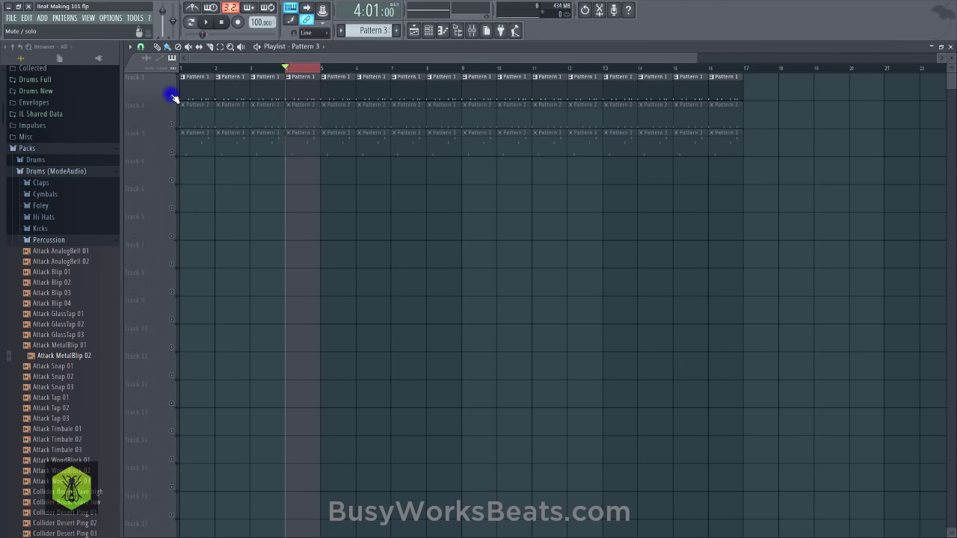
key(space)
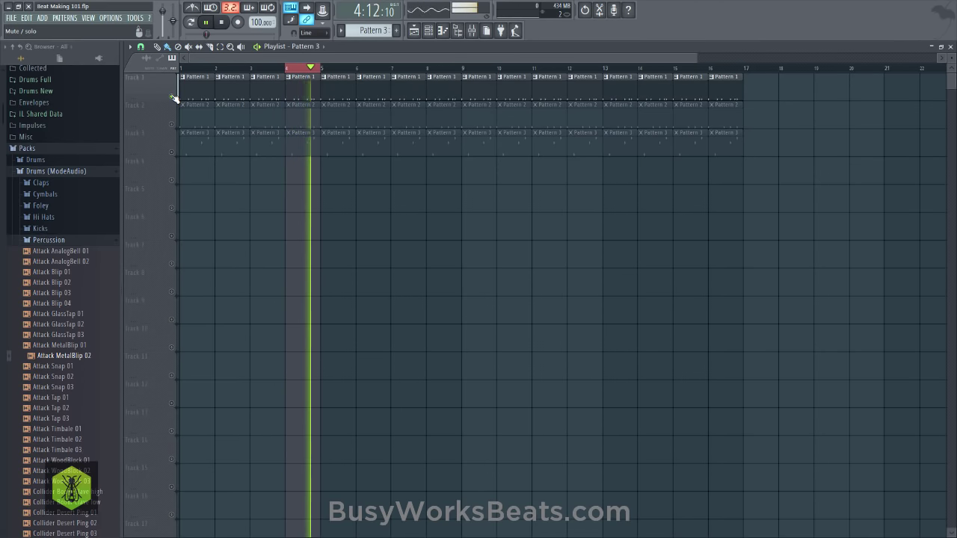
key(space)
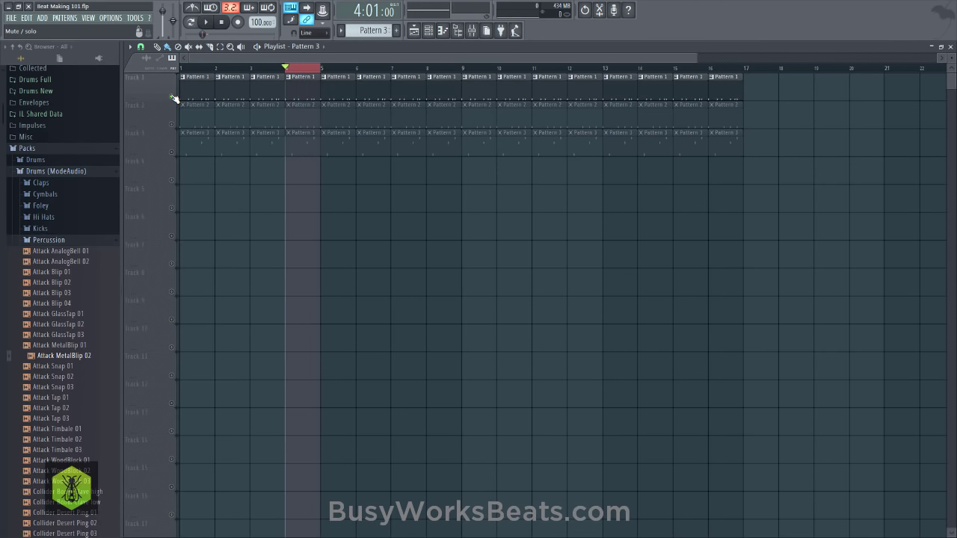
right_click(172, 97)
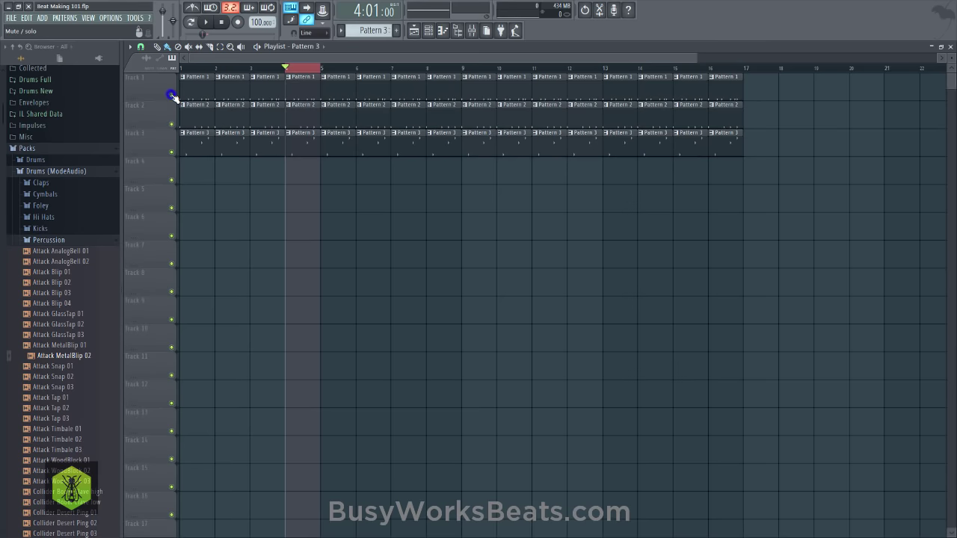
Make the bar 4 pattern clips on Tracks 1, 2 and 3 unique
click(289, 78)
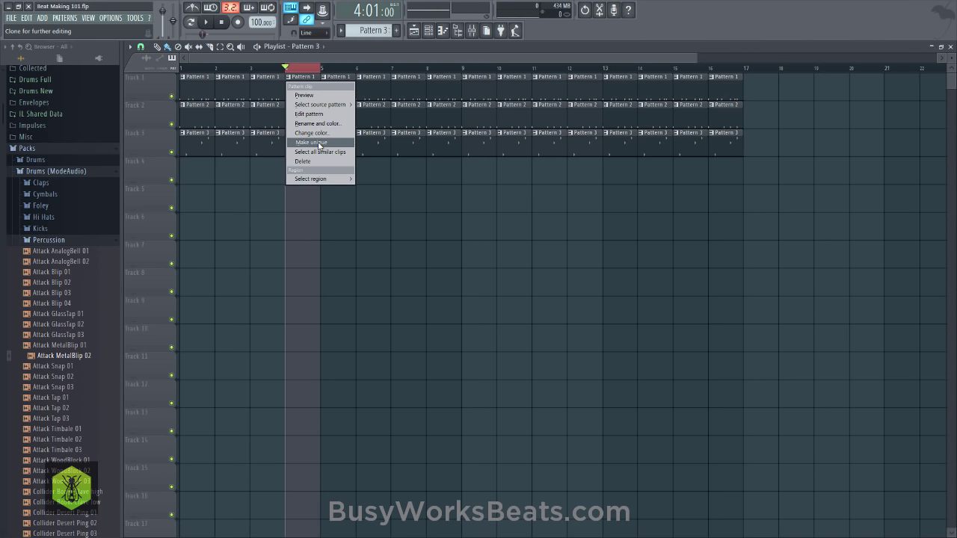
click(320, 143)
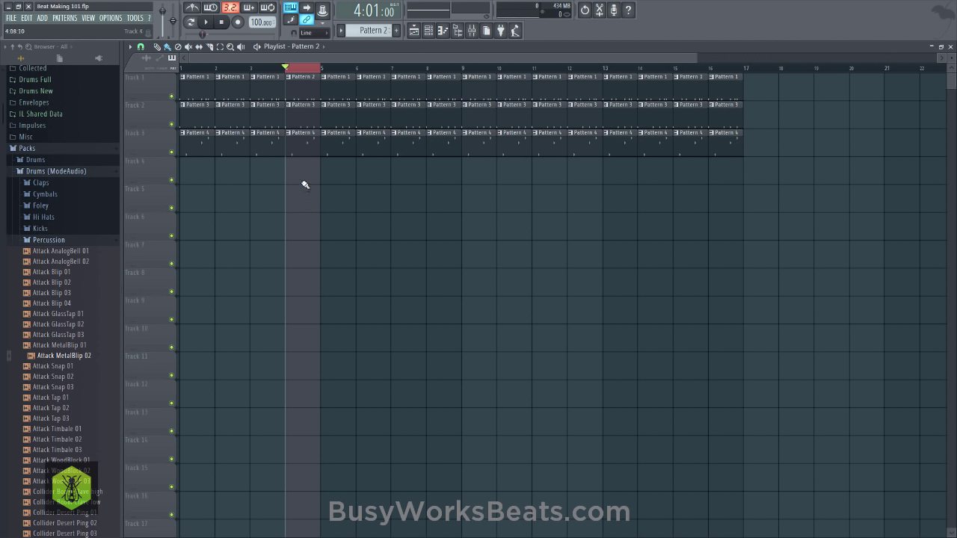
right_click(291, 111)
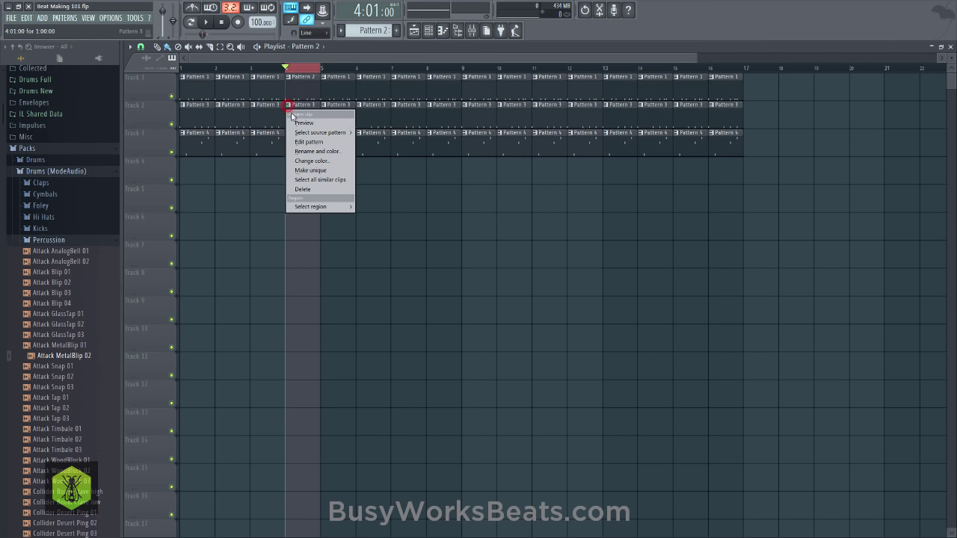
click(309, 171)
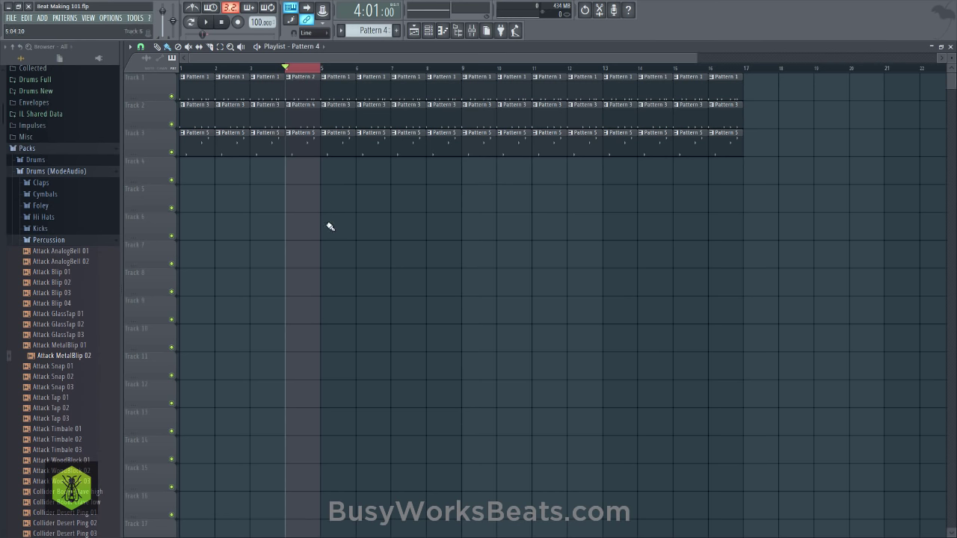
click(288, 133)
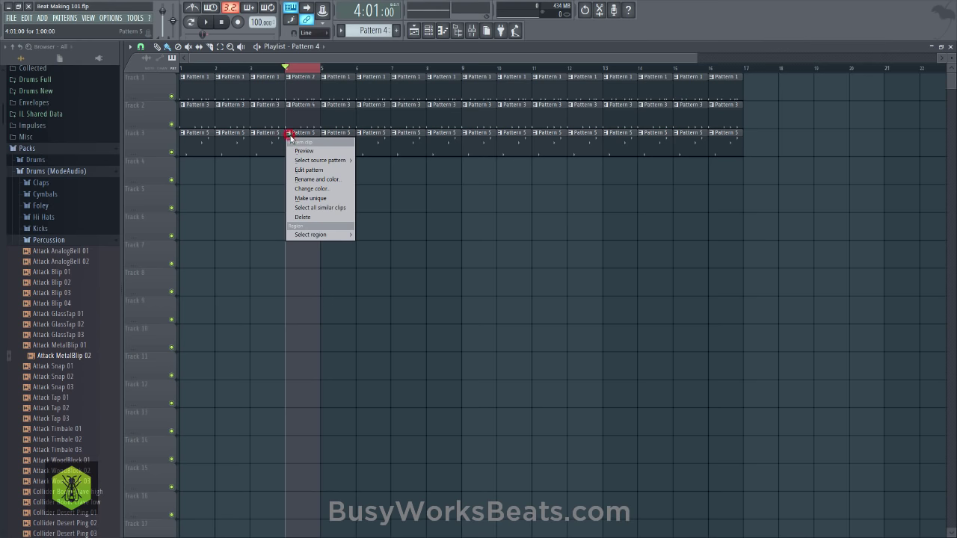
click(303, 198)
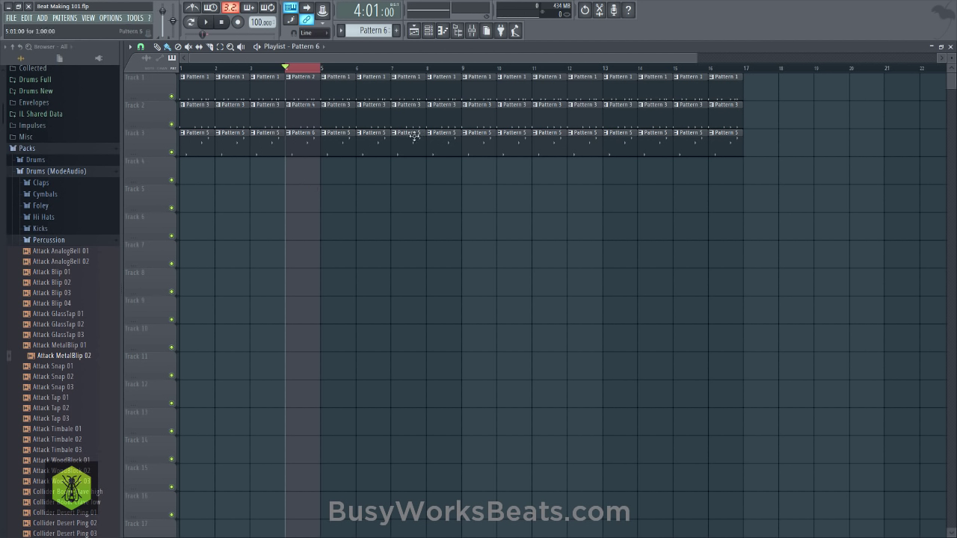
Set the source pattern of the Track 3 clips in bars 4, 8, 12 and 16 to Pattern 6 and clear the selection
click(306, 146)
right_click(311, 175)
click(305, 149)
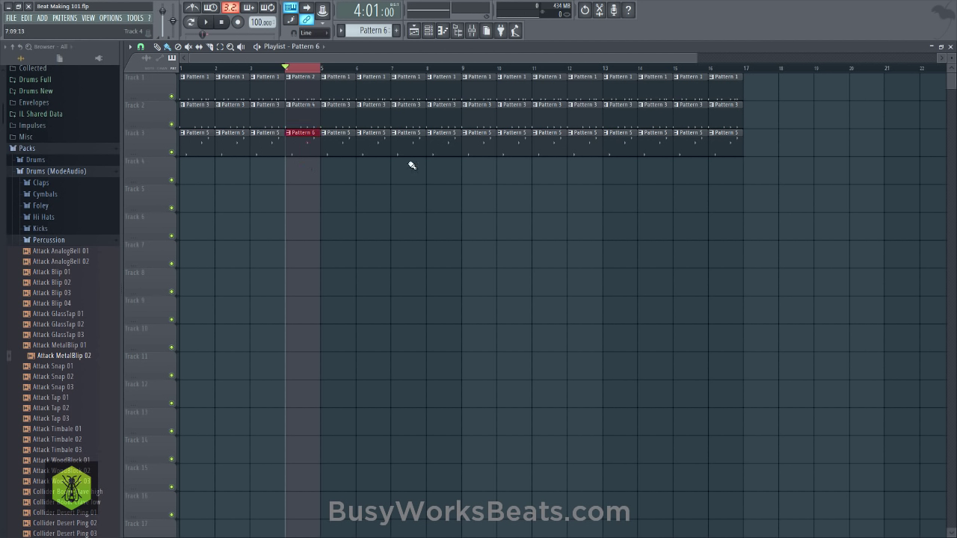
click(449, 143)
click(590, 148)
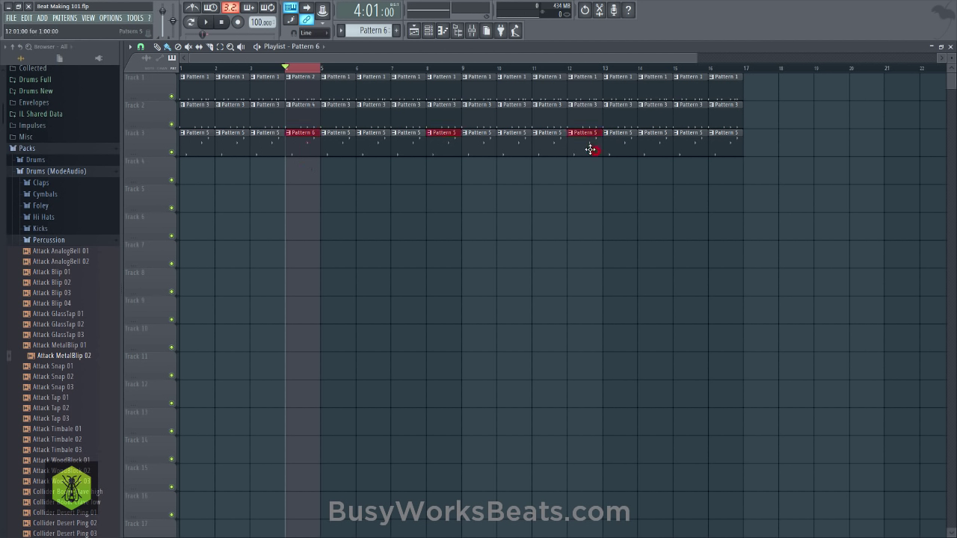
click(716, 147)
click(572, 135)
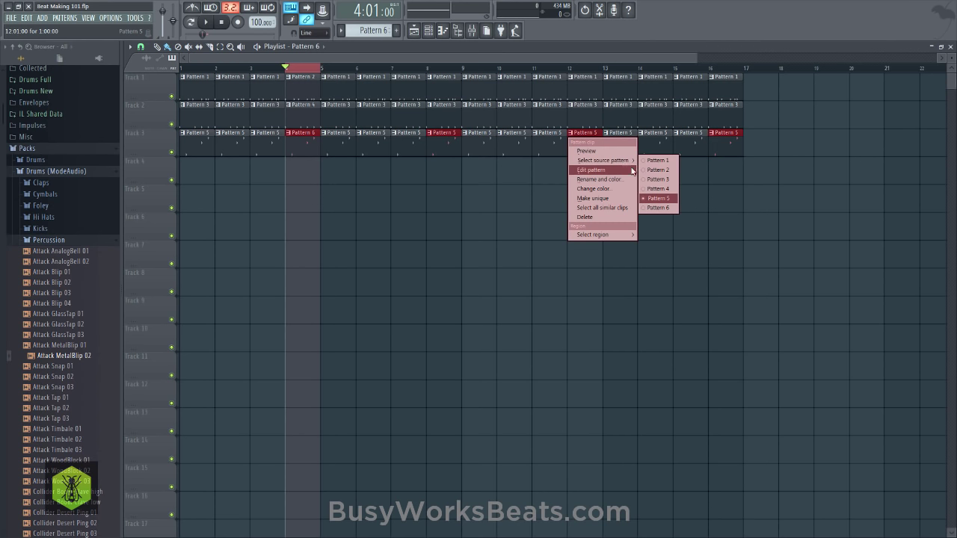
click(658, 208)
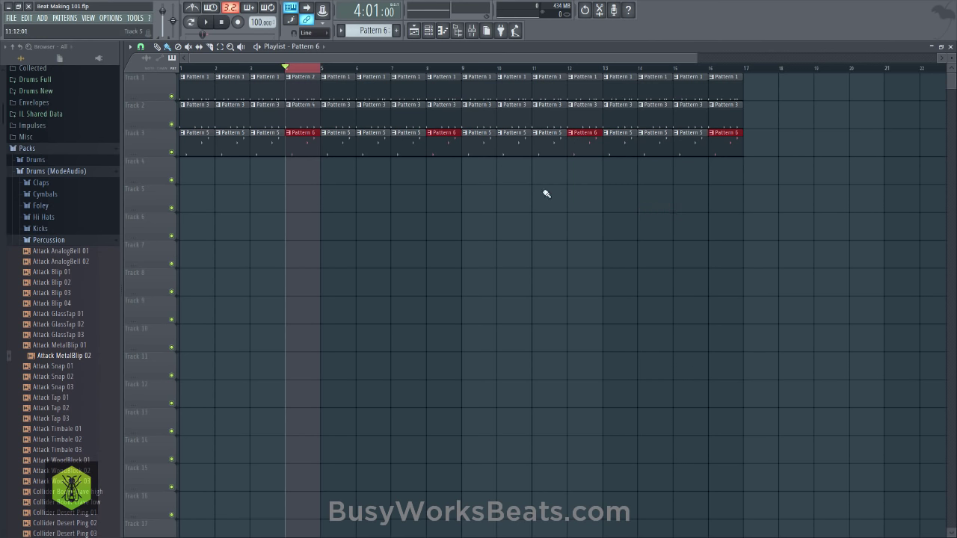
click(484, 197)
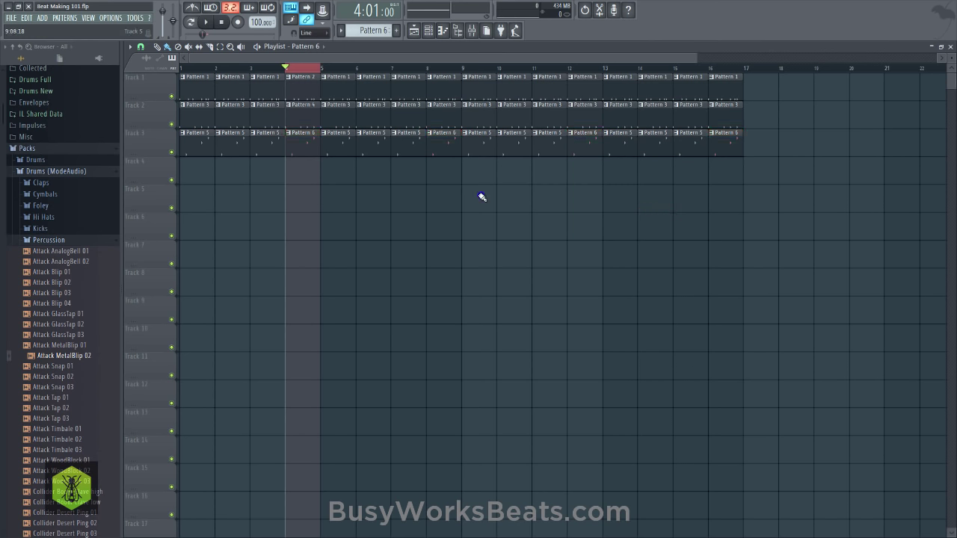
Set the source pattern of the Track 2 clips in bars 4, 8, 12 and 16 to Pattern 4 and clear the selection
click(298, 116)
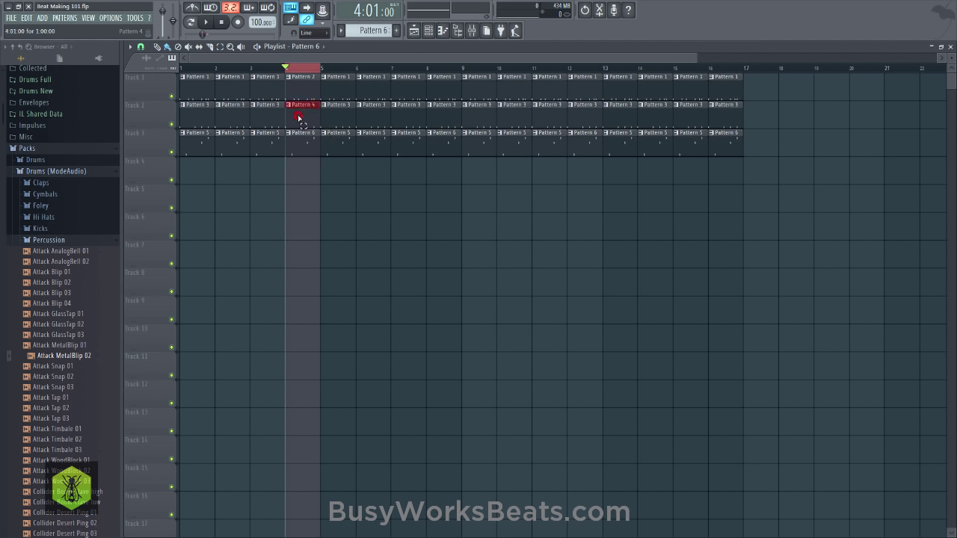
shift+click(432, 111)
shift+click(583, 113)
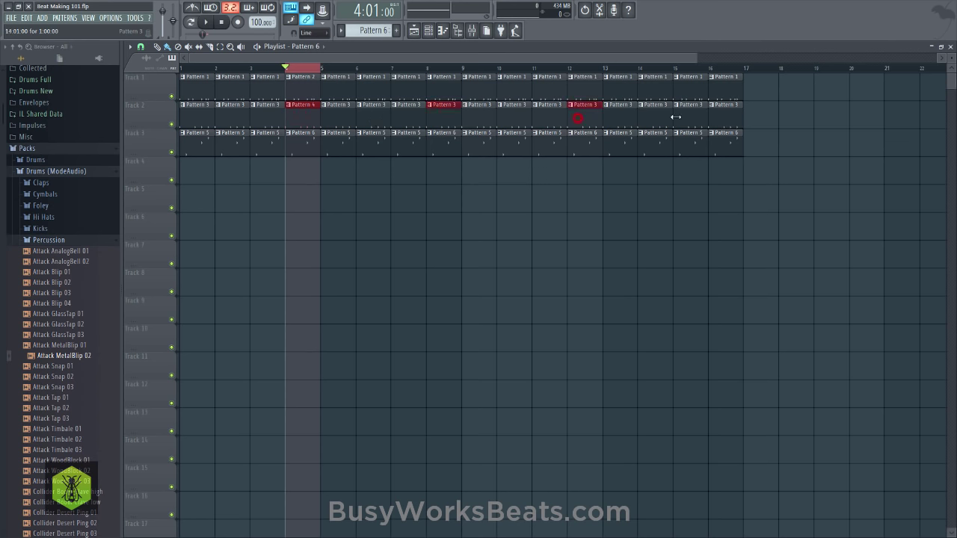
shift+click(725, 112)
click(713, 107)
mouse_move(743, 133)
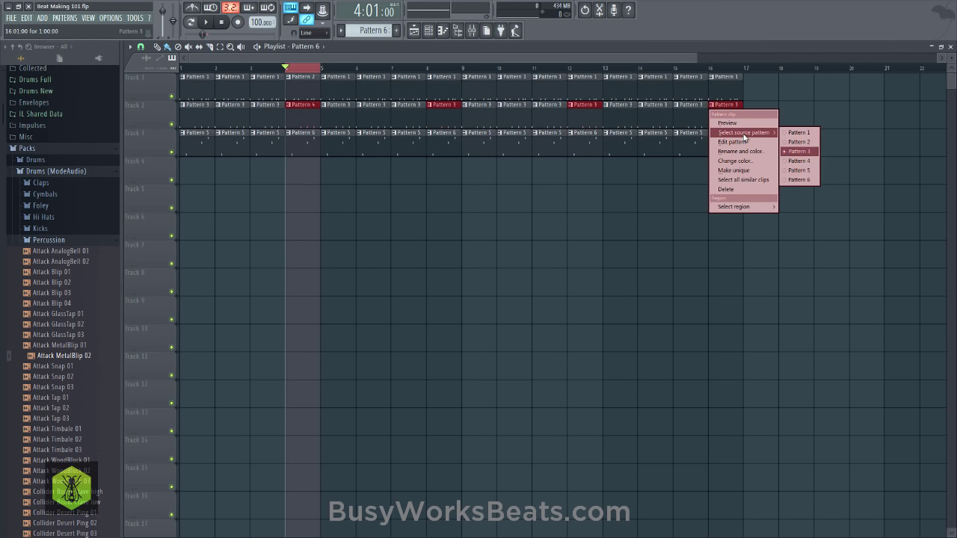
click(808, 163)
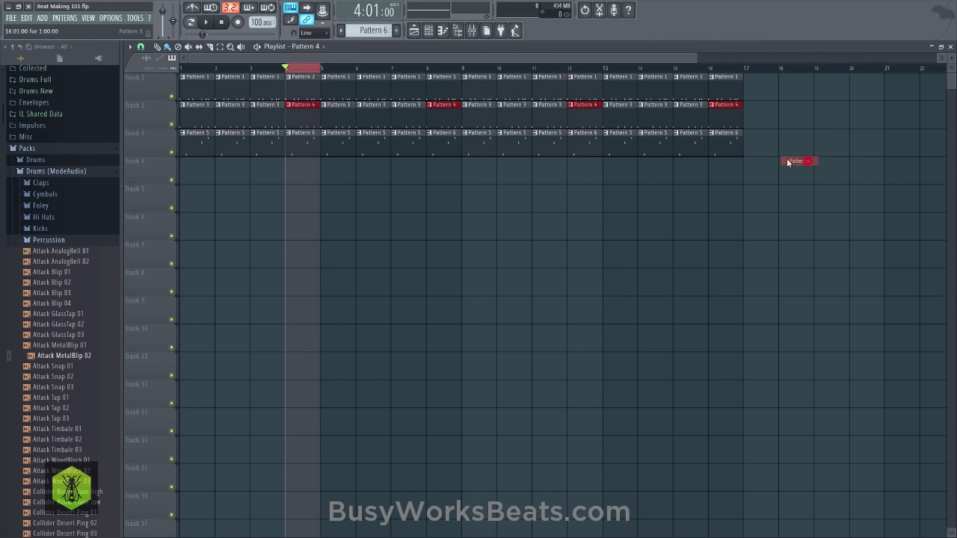
click(464, 219)
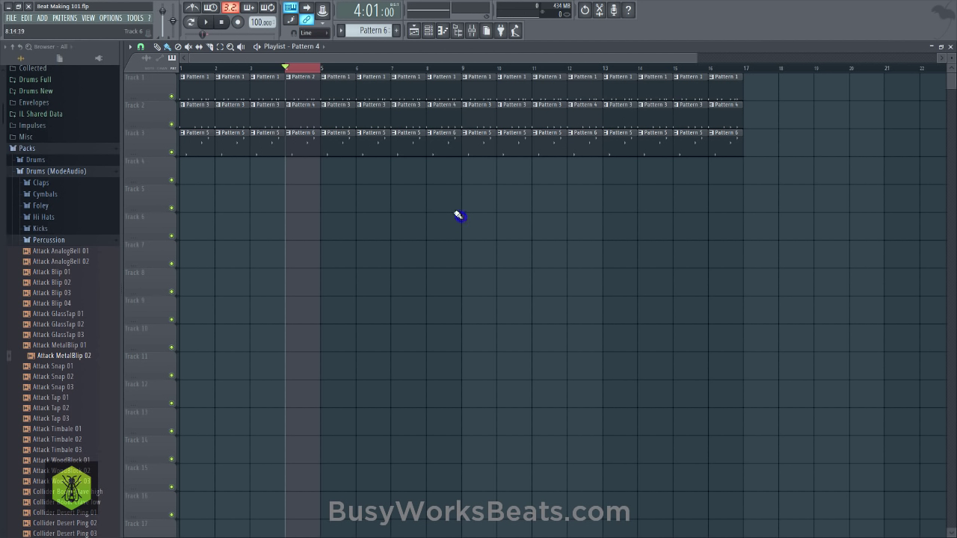
Set the source pattern of the Track 1 clips in bars 4, 8, 12 and 16 to Pattern 2 and clear the selection
click(299, 86)
ctrl+click(444, 88)
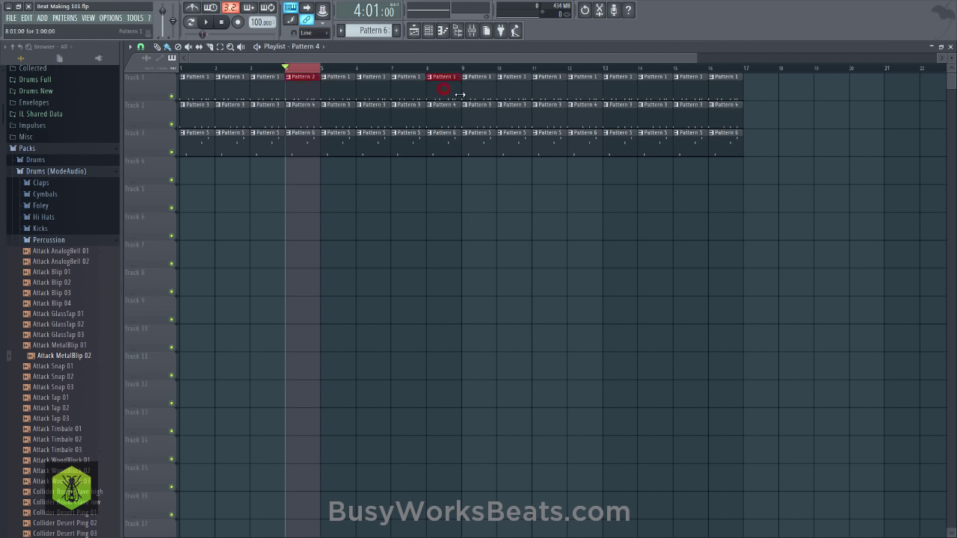
ctrl+click(584, 93)
ctrl+click(727, 92)
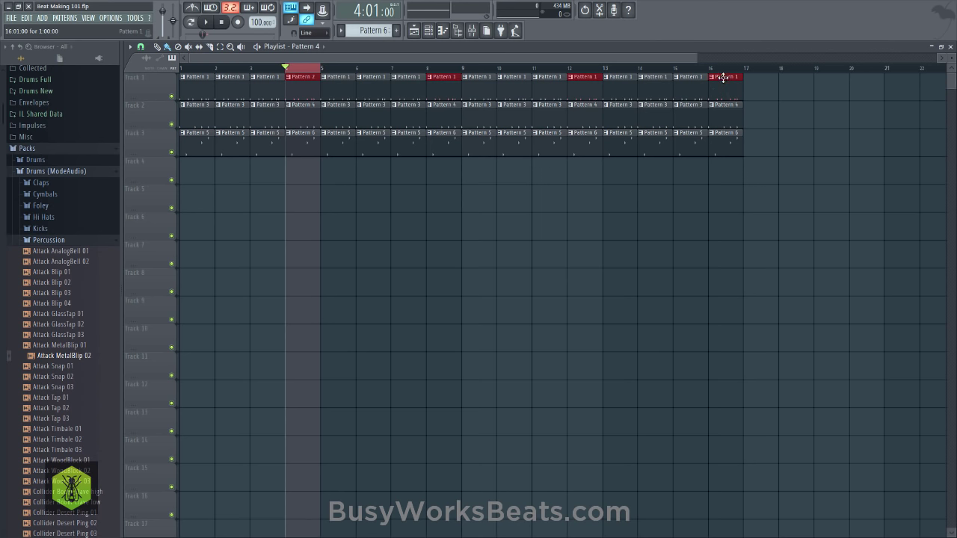
click(712, 77)
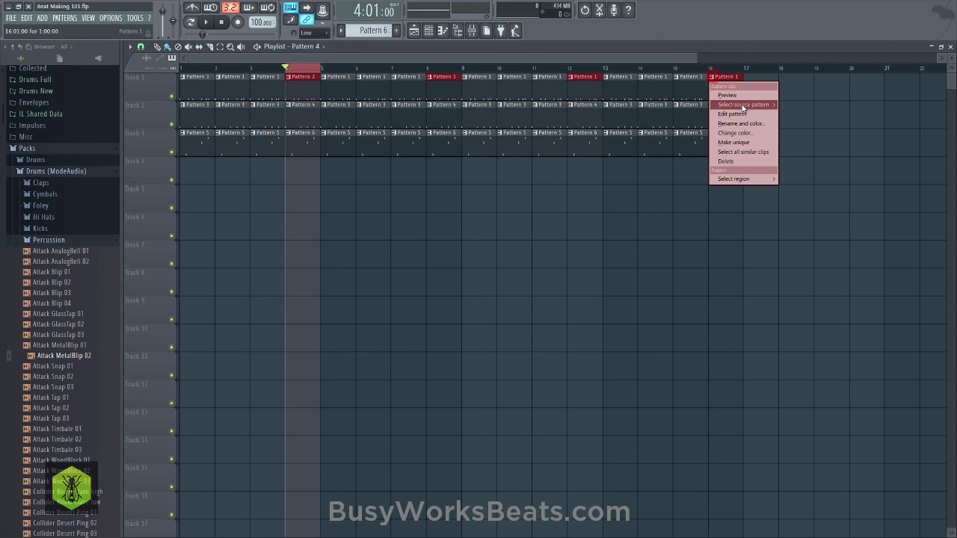
mouse_move(742, 108)
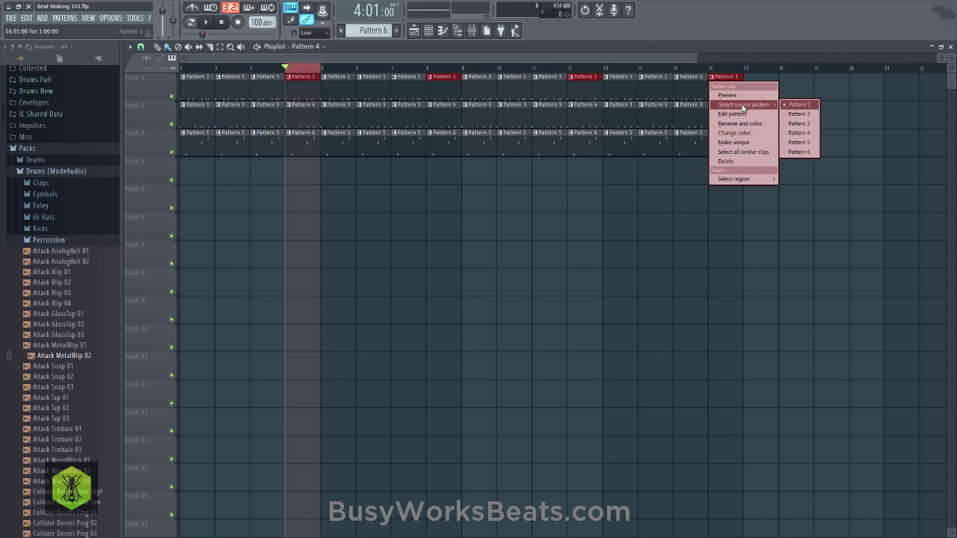
click(798, 114)
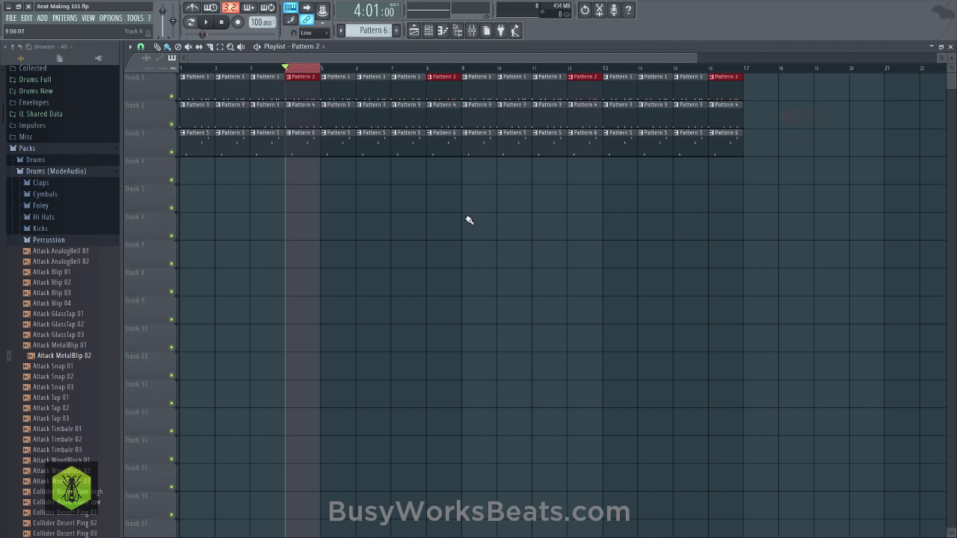
click(402, 199)
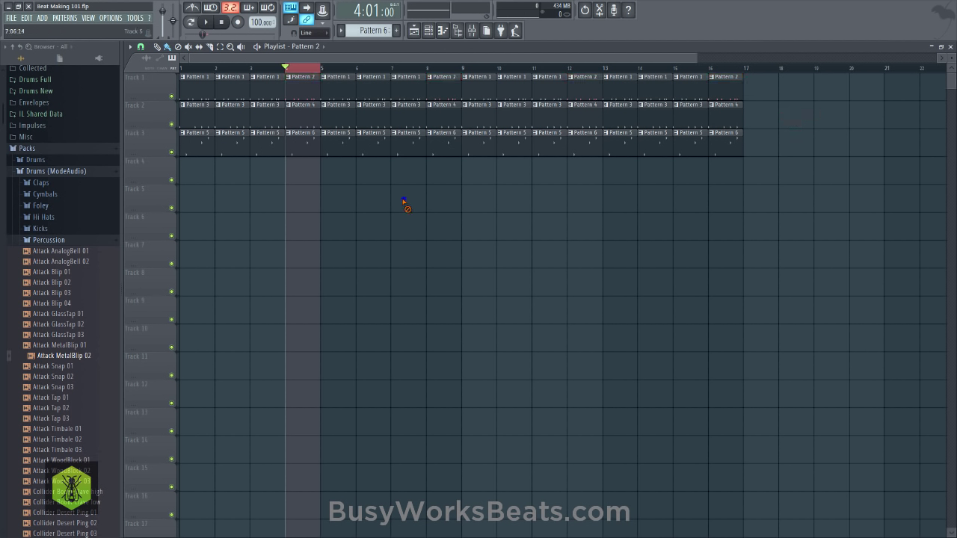
click(207, 142)
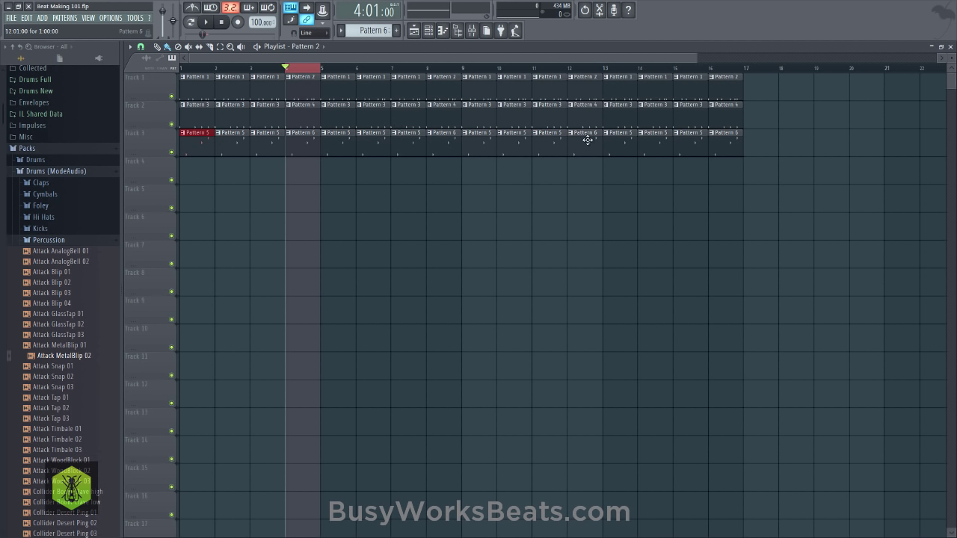
click(599, 179)
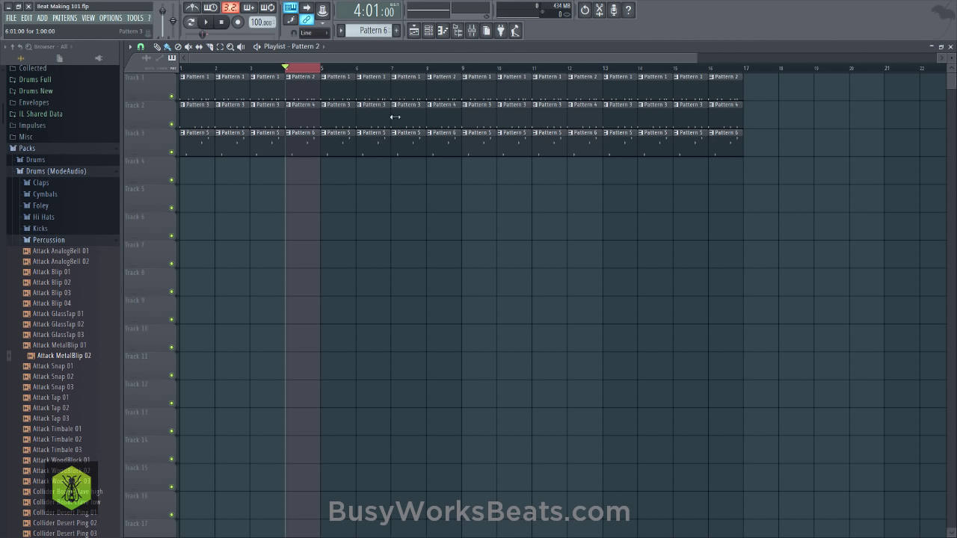
click(303, 193)
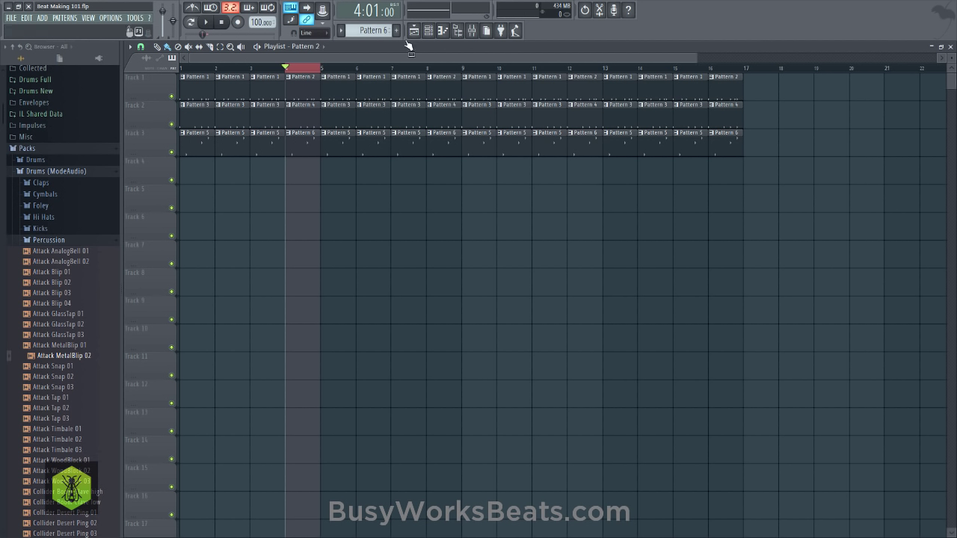
Make Pattern 2 the active pattern
click(381, 32)
scroll(381, 32, up, 1)
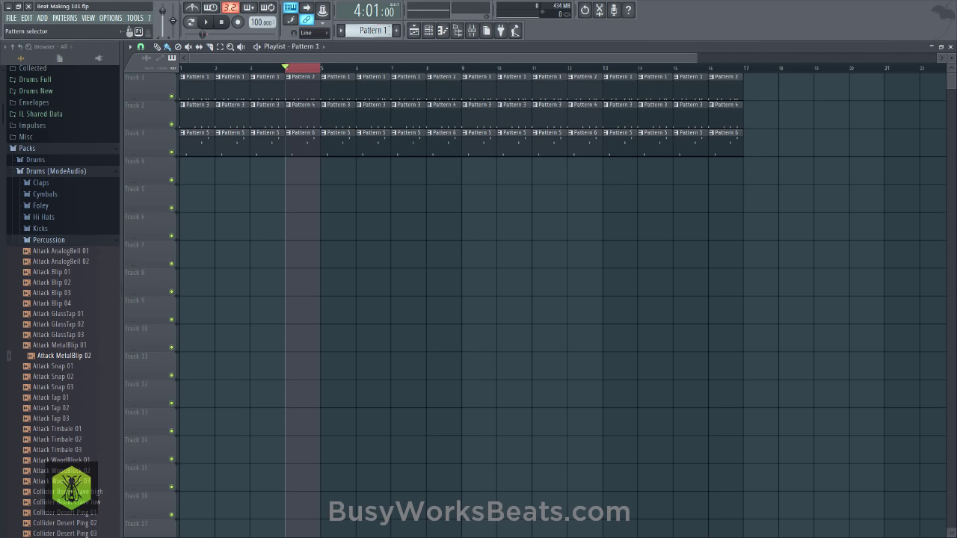
click(426, 31)
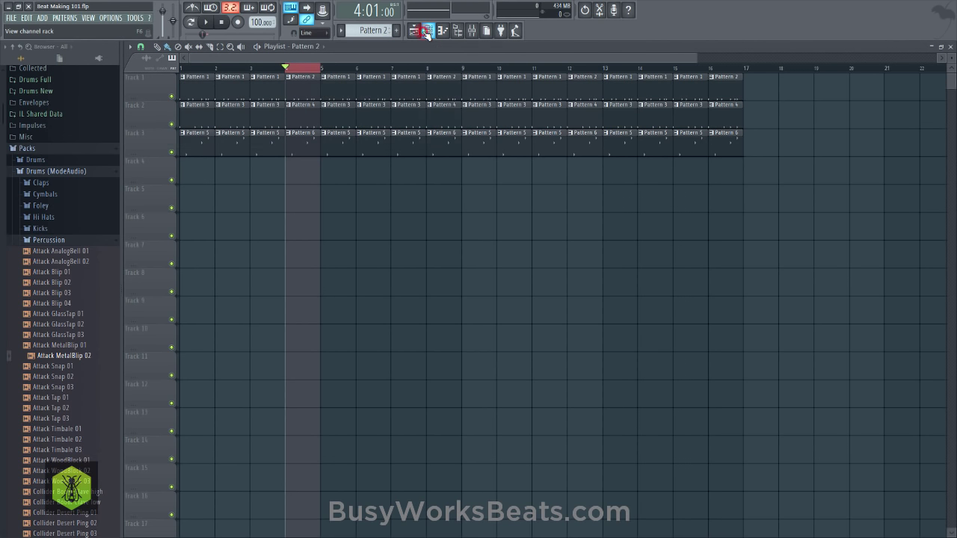
right_click(351, 211)
Open the bar 4 clip on Track 1 for editing to view its kick notes, and close the piano roll
click(289, 78)
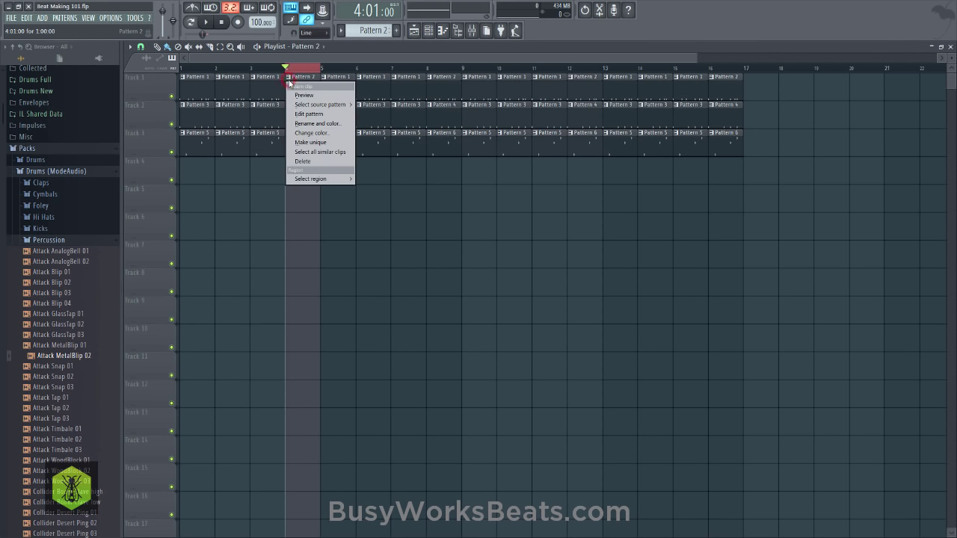
click(314, 113)
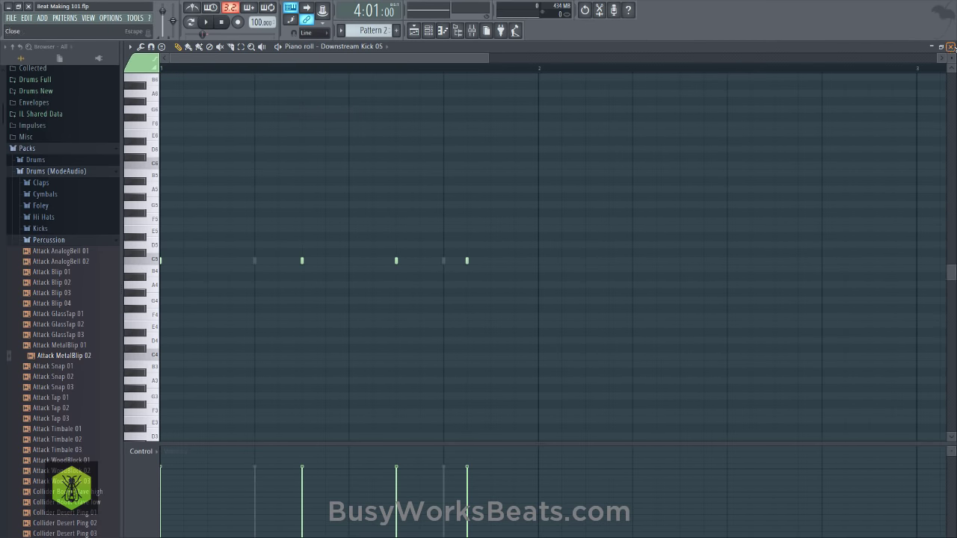
click(950, 46)
Show the channel rack for Pattern 2, place it below the playlist clips and briefly play the selected bar
click(428, 33)
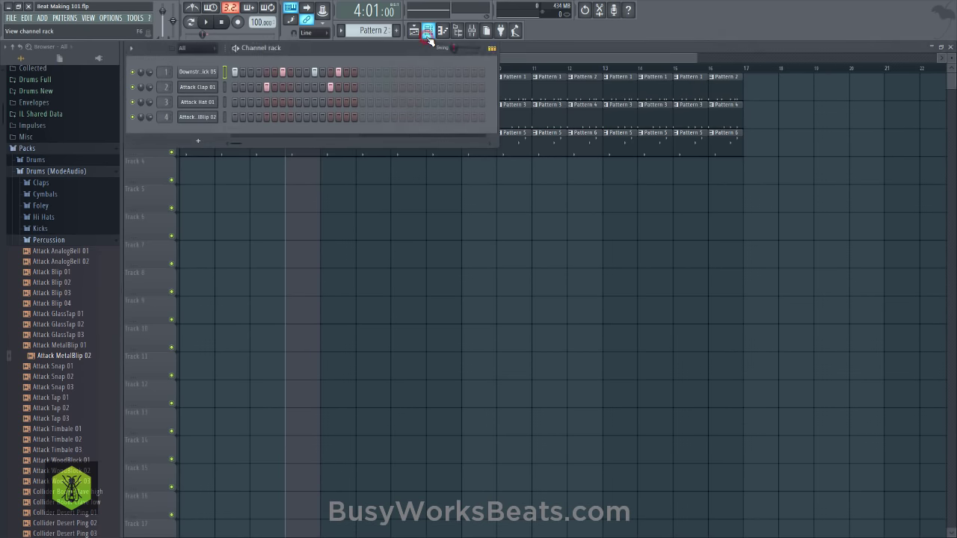
drag(320, 47, 362, 168)
key(space)
key(space)
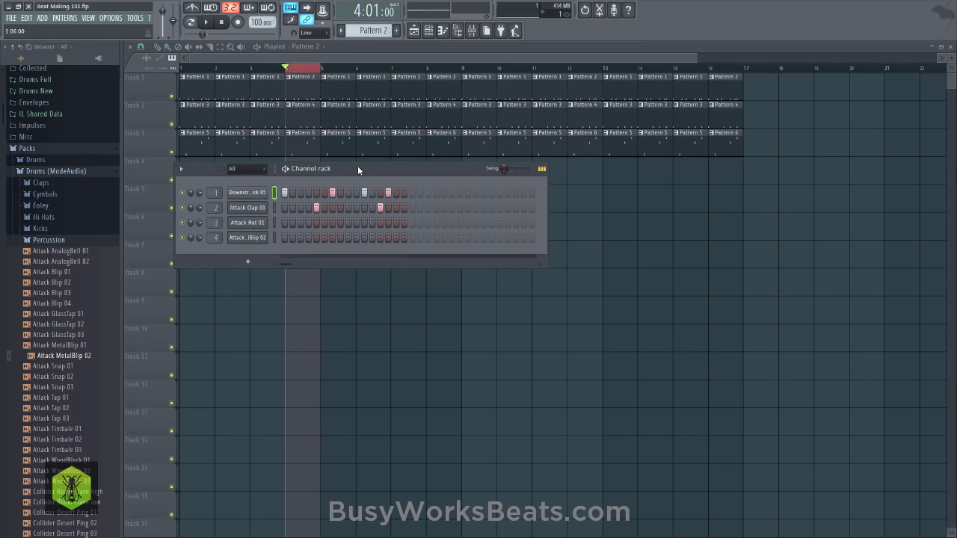
Add Downstr..ick 05 kick hits on steps 4 and 8 of Pattern 2 while looping bar 4
click(308, 192)
key(space)
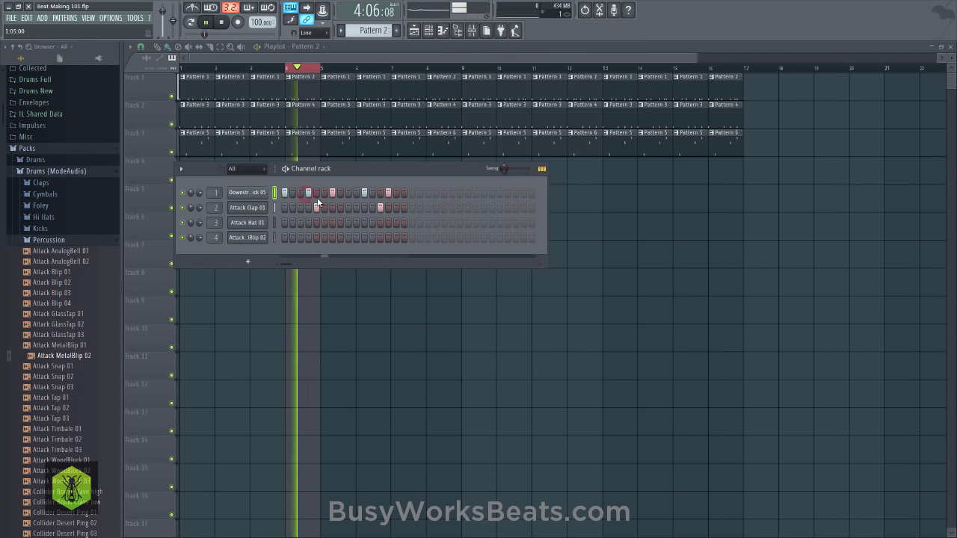
click(340, 193)
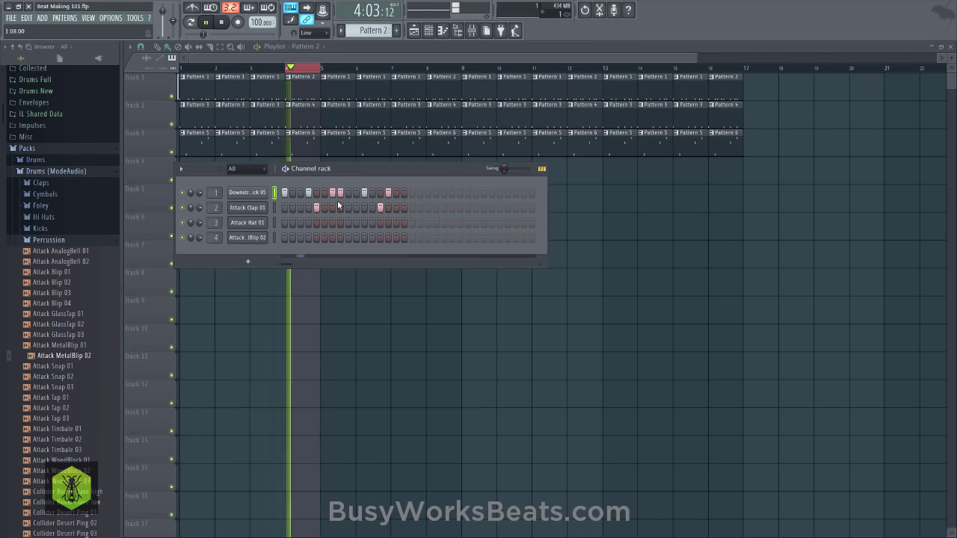
key(space)
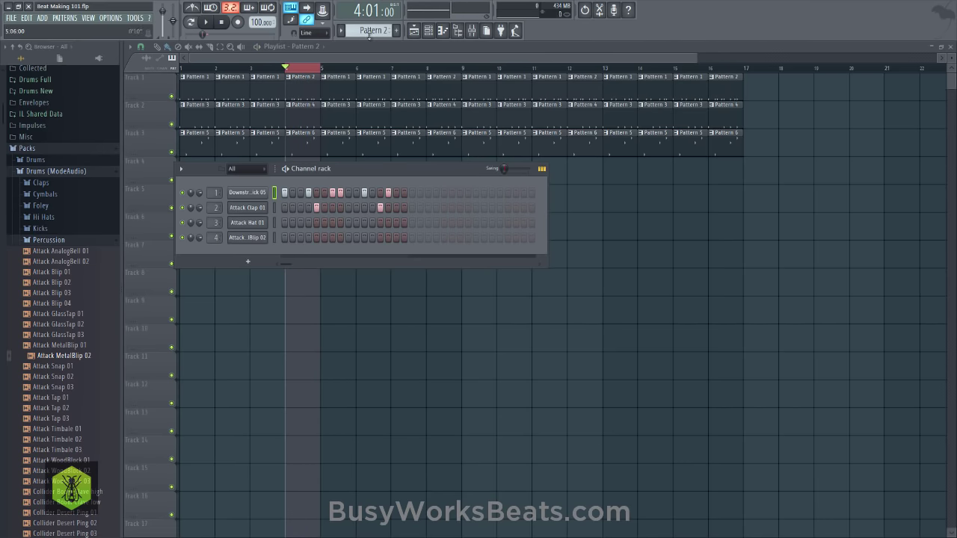
Compare the kick steps of Pattern 1 with those of Pattern 2 during playback, and hide the channel rack
scroll(368, 32, up, 1)
key(space)
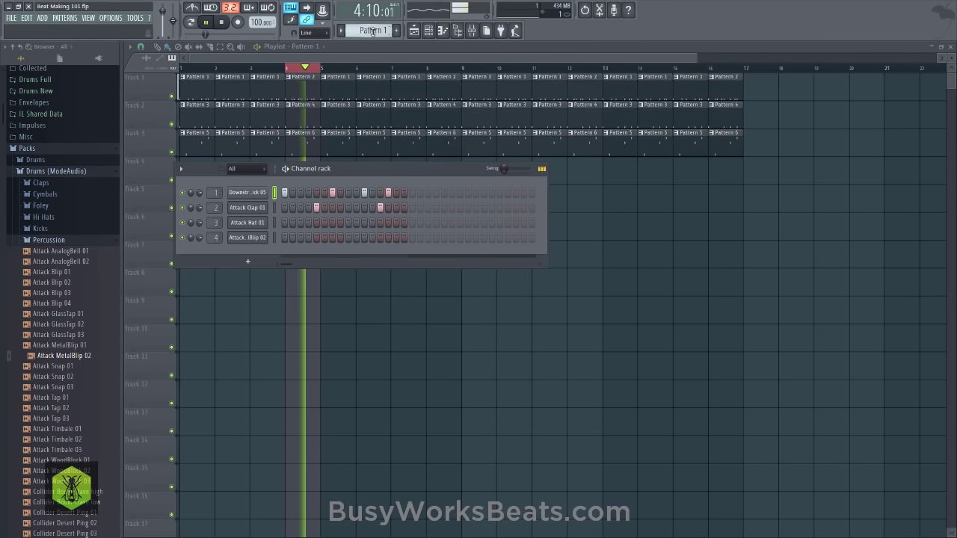
scroll(372, 31, down, 1)
key(space)
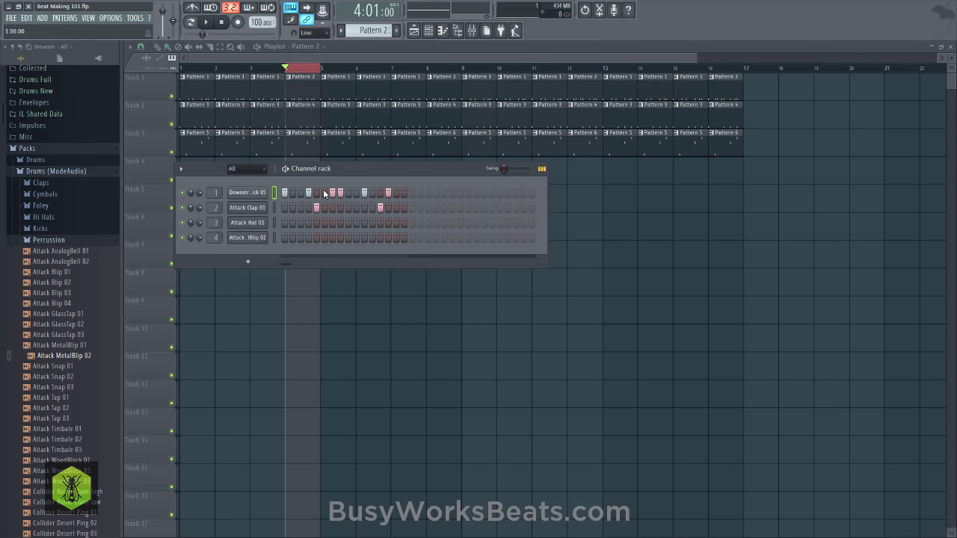
click(316, 338)
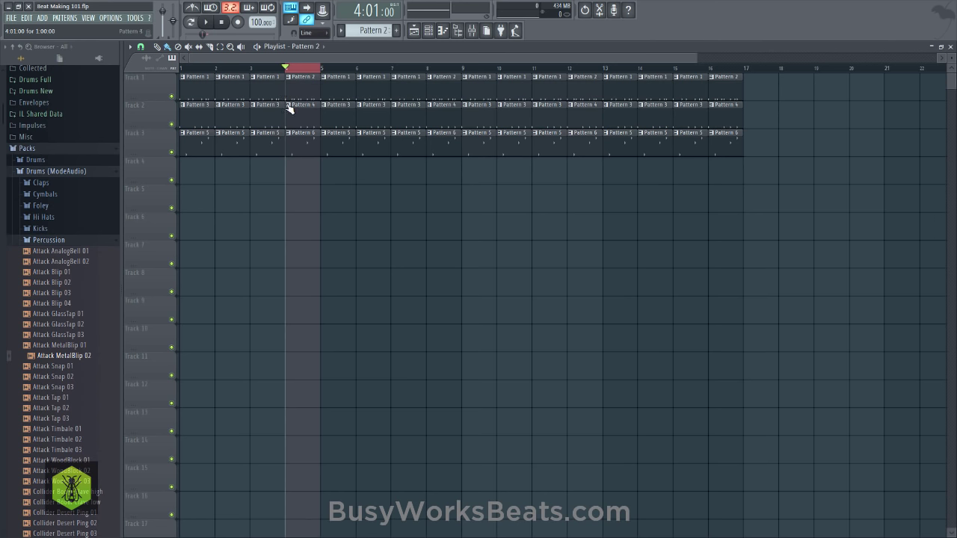
Open the bar 4 clip on Track 2 for editing, show its steps in the channel rack and briefly play the bar
click(288, 106)
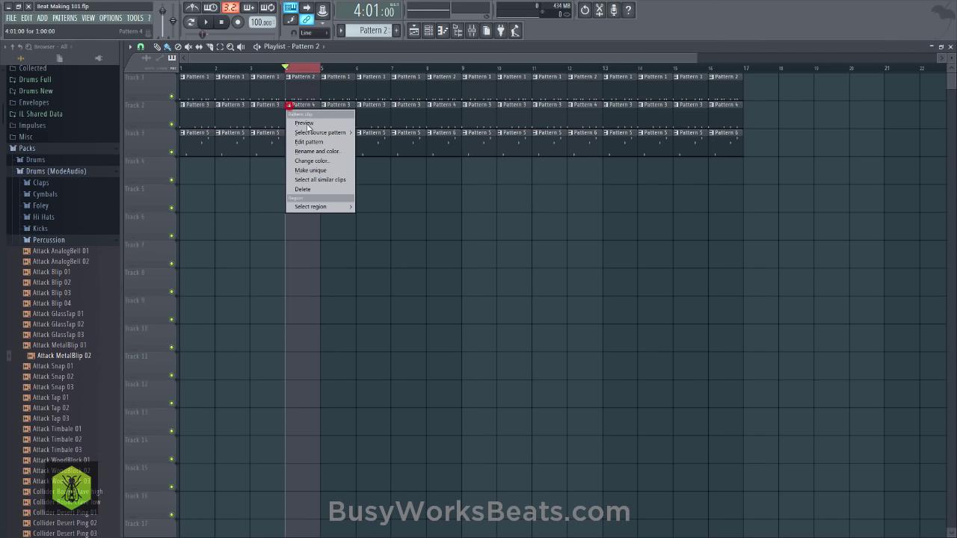
click(313, 141)
click(950, 47)
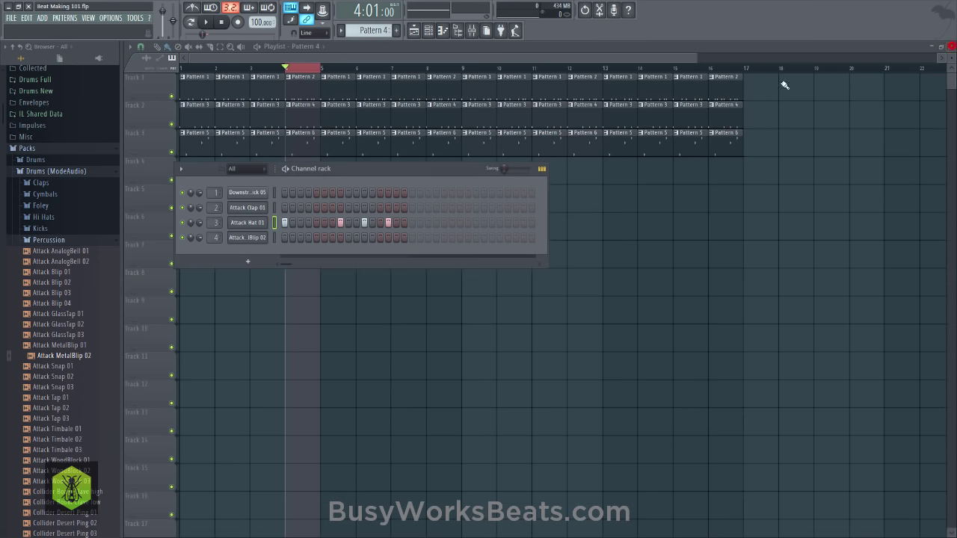
drag(338, 170, 355, 160)
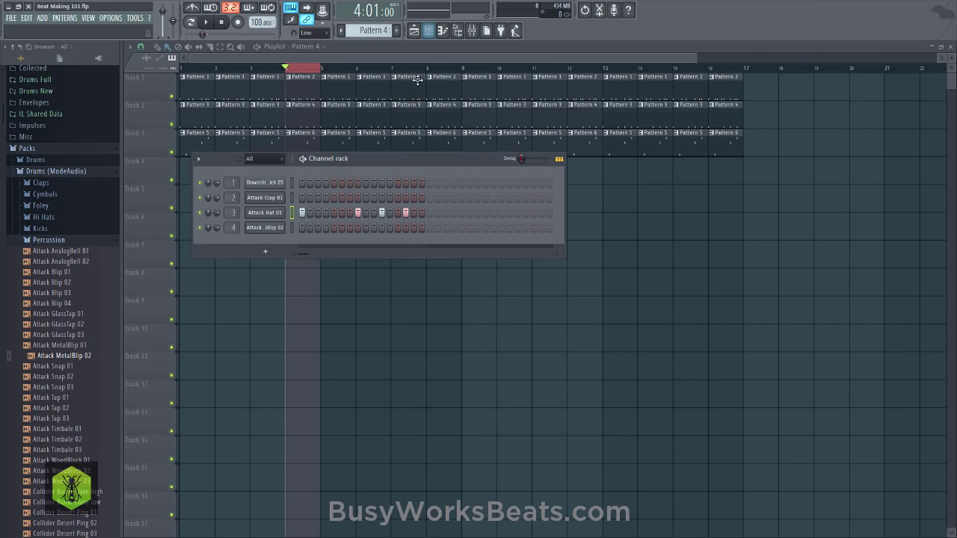
key(space)
key(space)
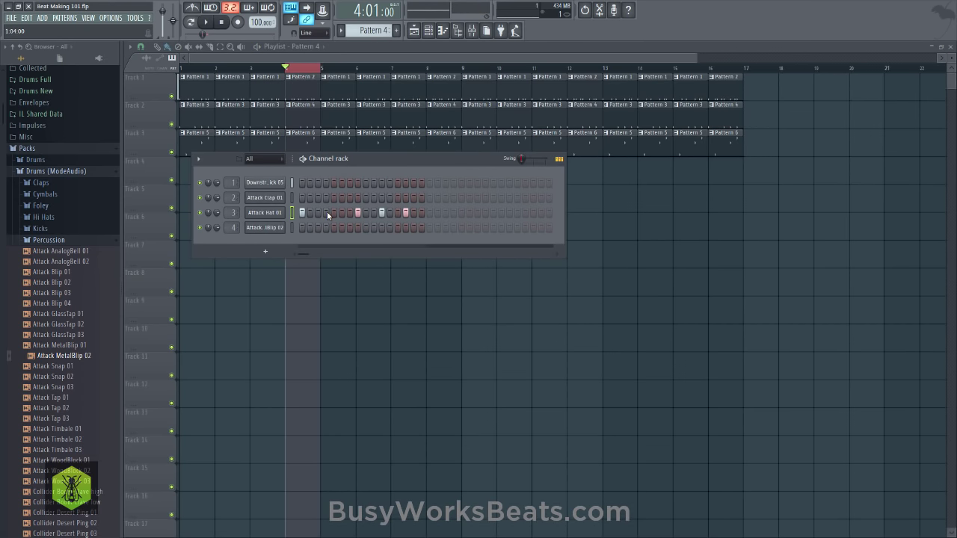
Add Attack Hat 01 hits on steps 4, 7 and 15 of Pattern 4 while looping bar 4
click(327, 212)
key(space)
click(349, 213)
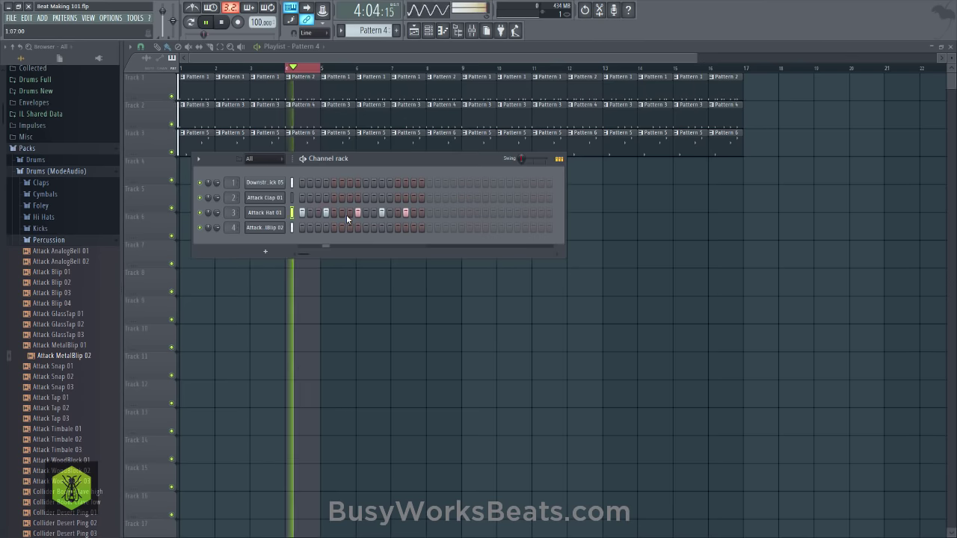
click(413, 213)
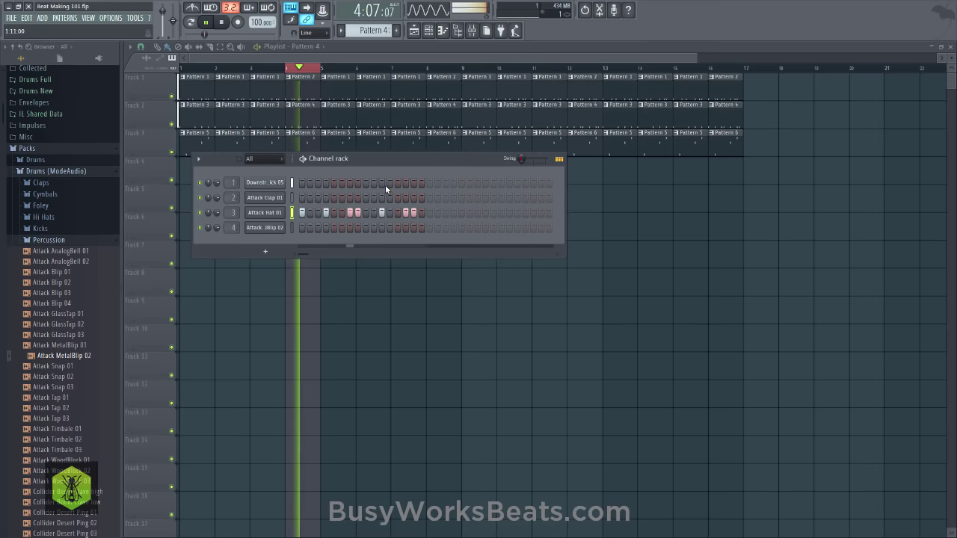
key(space)
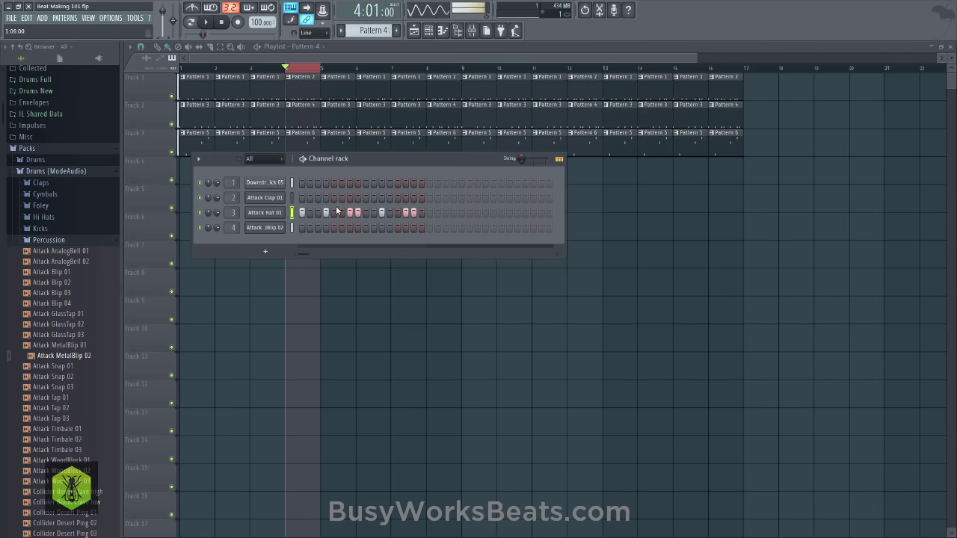
View the Attack Hat 01 notes of Pattern 4 in the piano roll, close it and play bar 4
right_click(274, 213)
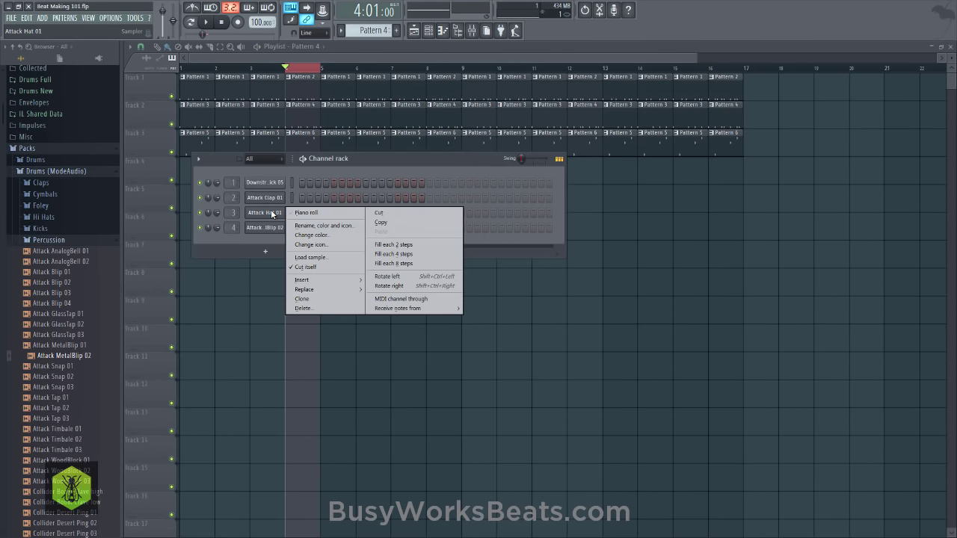
click(300, 215)
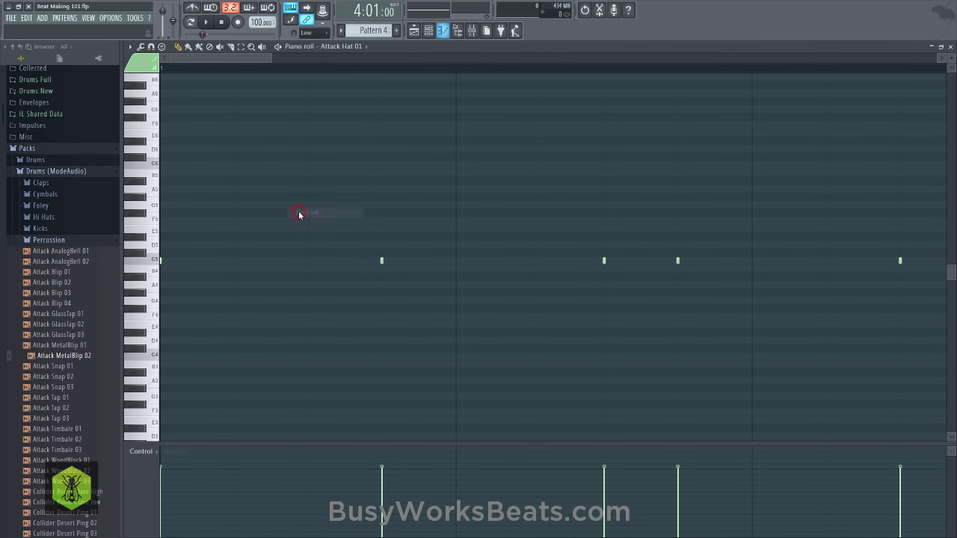
scroll(412, 74, up, 3)
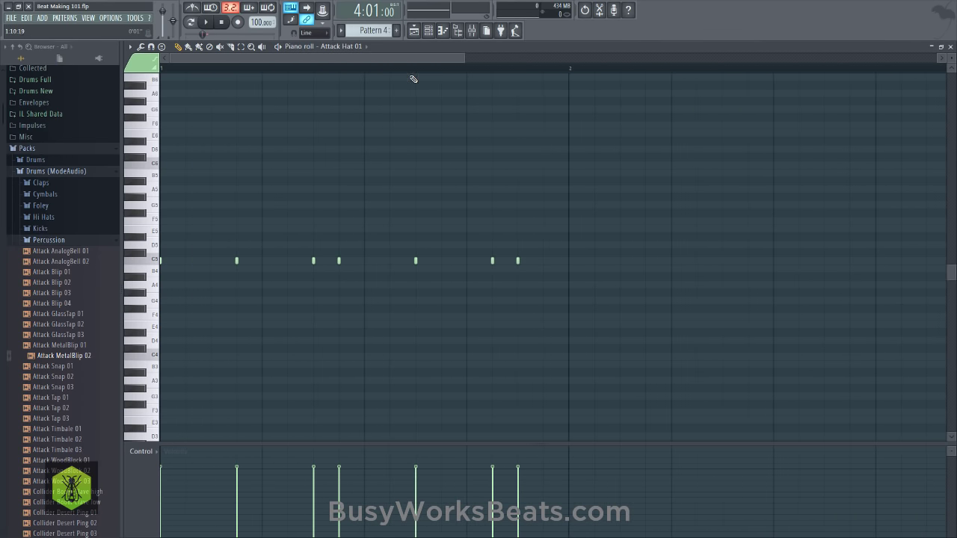
click(933, 48)
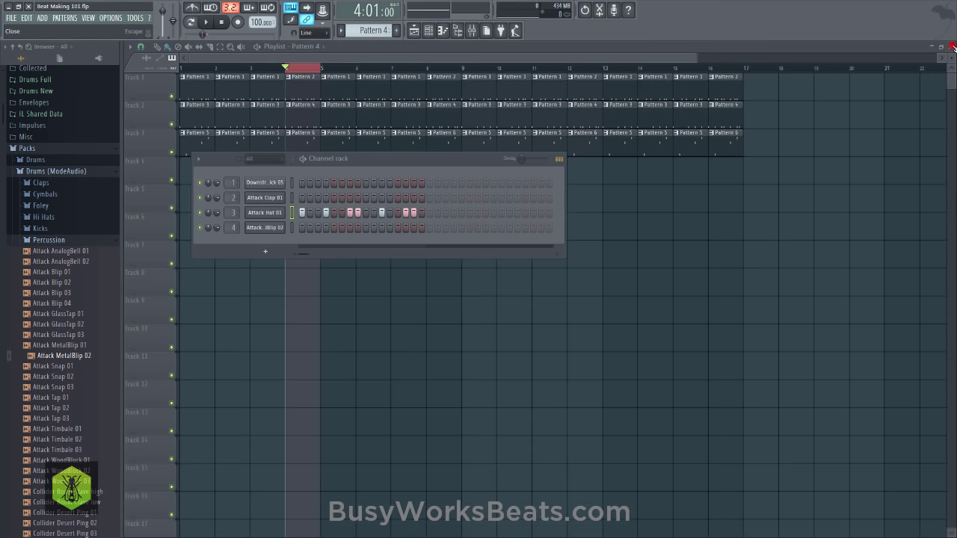
key(space)
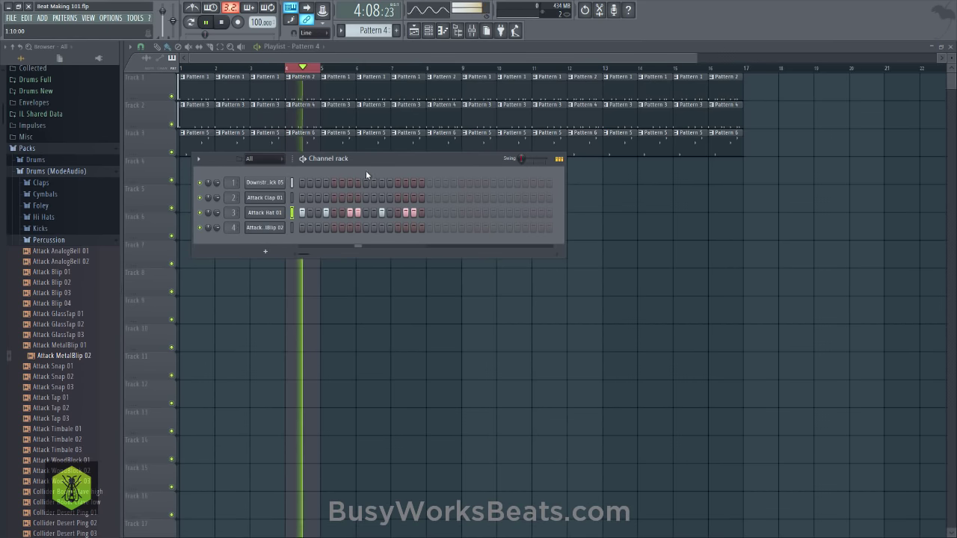
key(space)
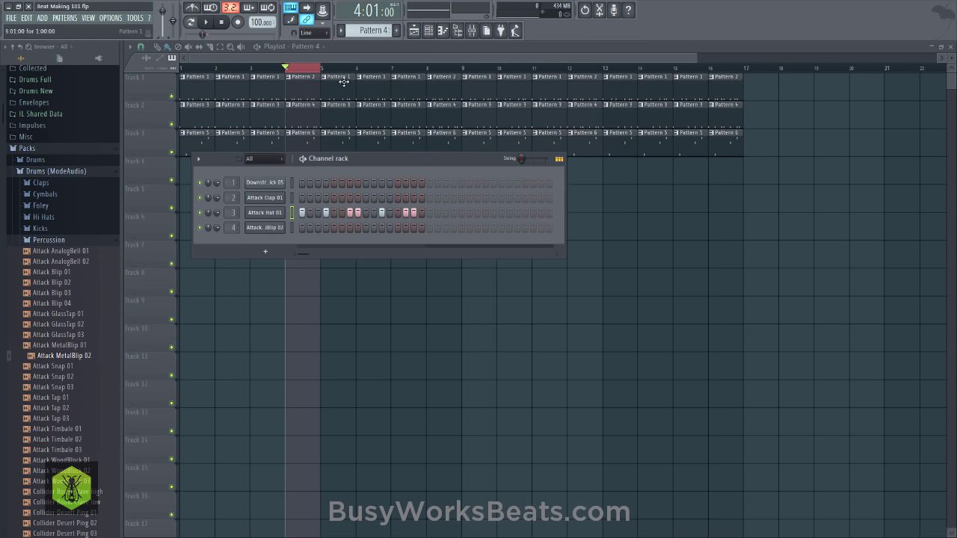
Make Pattern 6 the active pattern, place the channel rack below the playlist clips and briefly play bar 4
scroll(370, 30, down, 2)
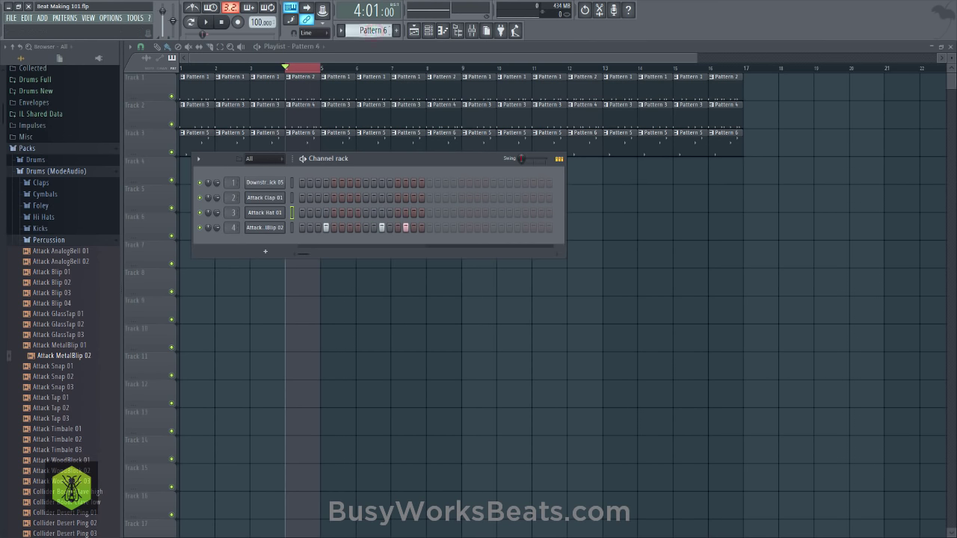
drag(325, 163, 322, 181)
key(space)
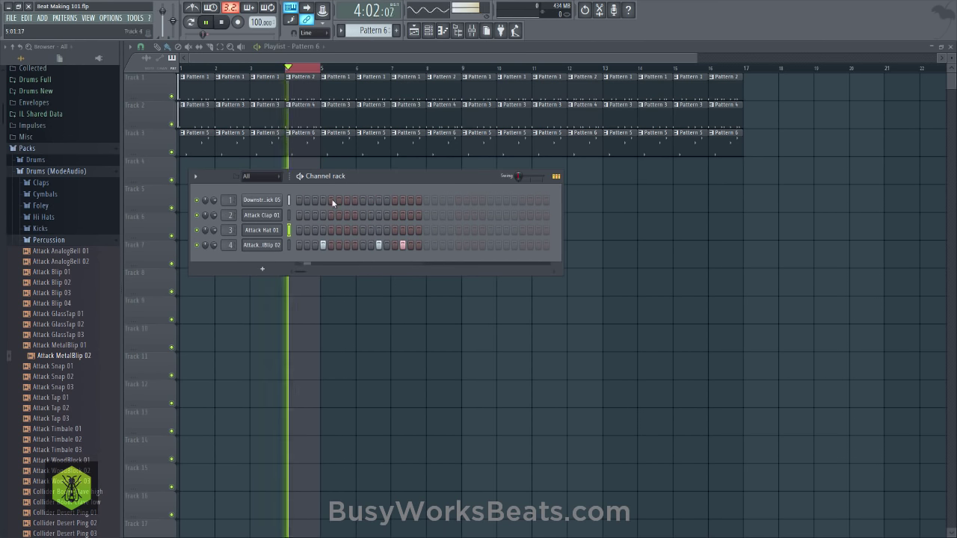
key(space)
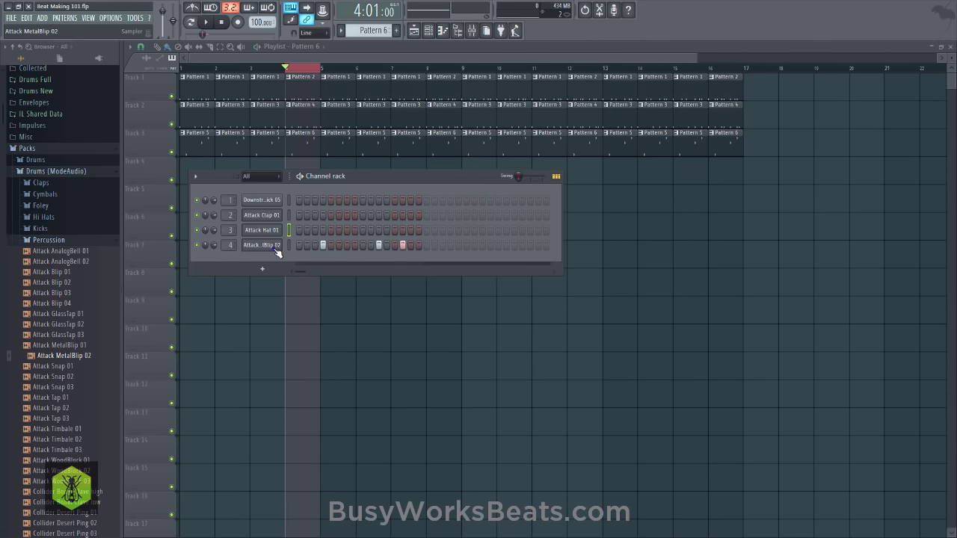
In the piano roll for Attack MetalBlip 02, replace Pattern 6's second and third notes with G#4 and G4 at the same times, and play bar 4
right_click(277, 252)
click(290, 250)
scroll(331, 71, down, 3)
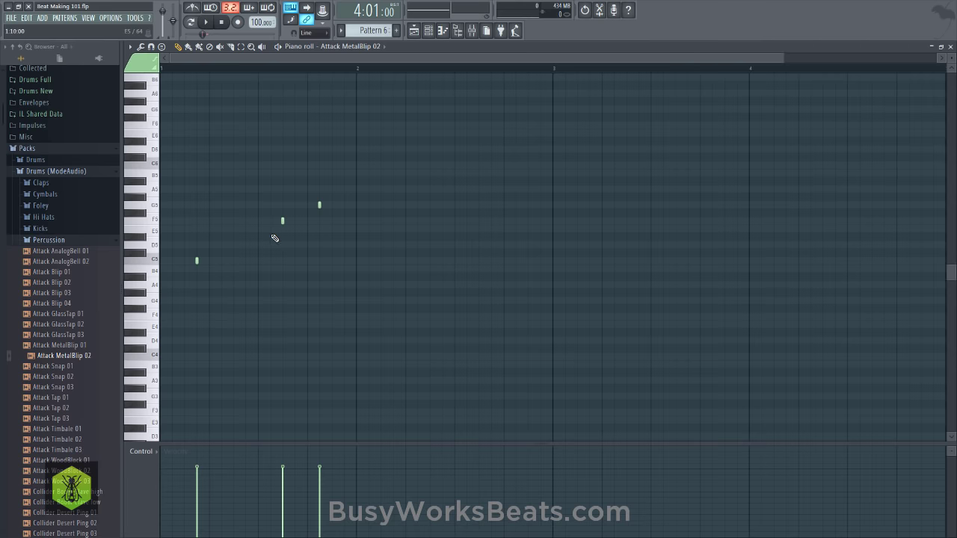
key(space)
key(space)
click(195, 260)
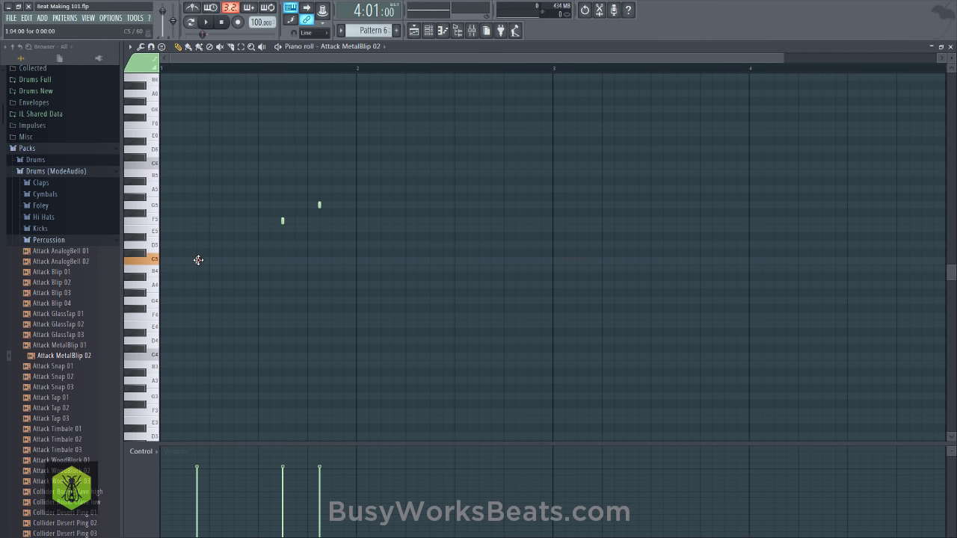
click(198, 260)
click(282, 292)
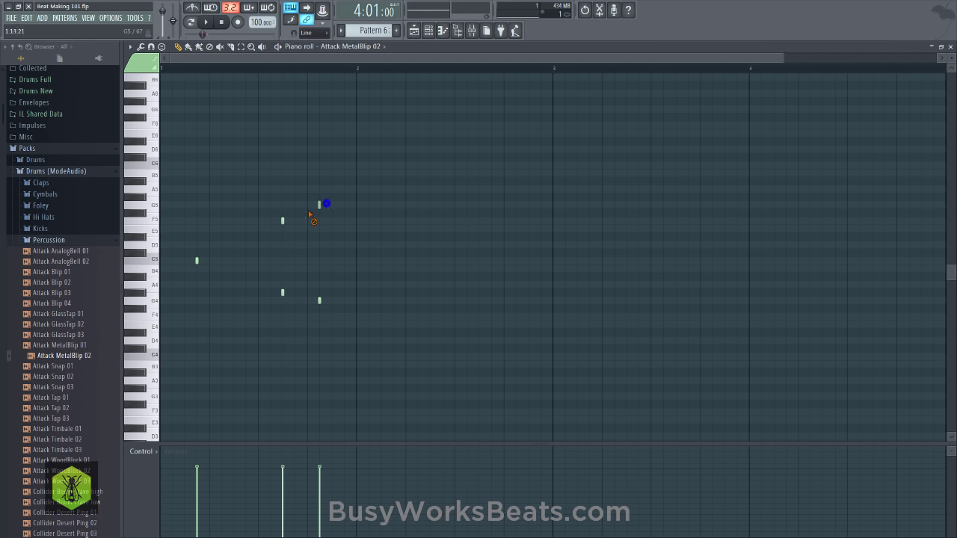
key(space)
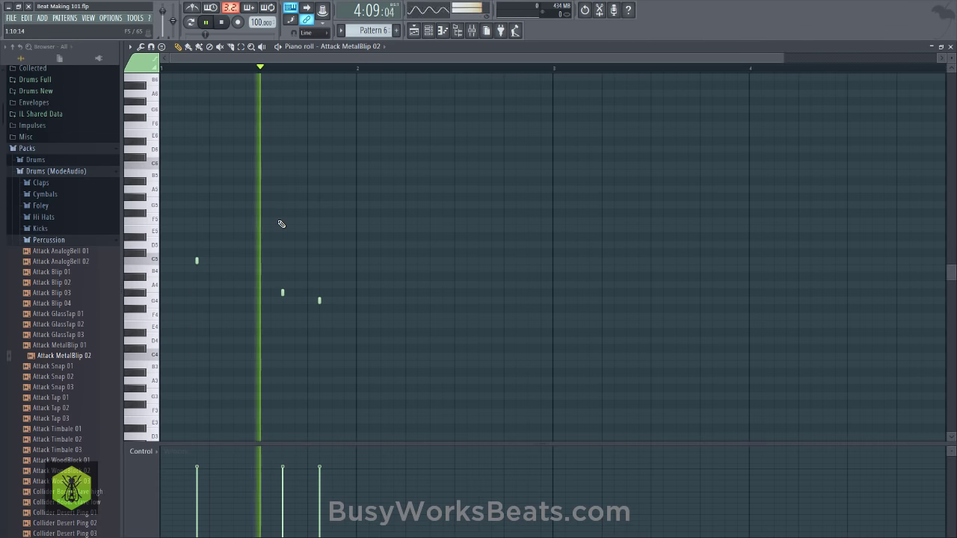
key(space)
Close the piano roll and channel rack, clear the bar 4 time selection and return the playhead to bar 1
click(950, 46)
key(F6)
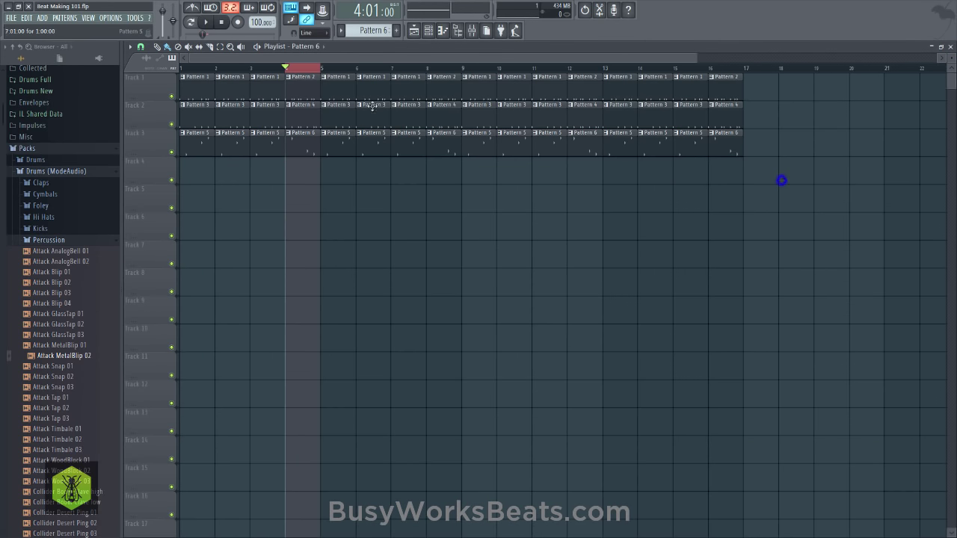
click(309, 70)
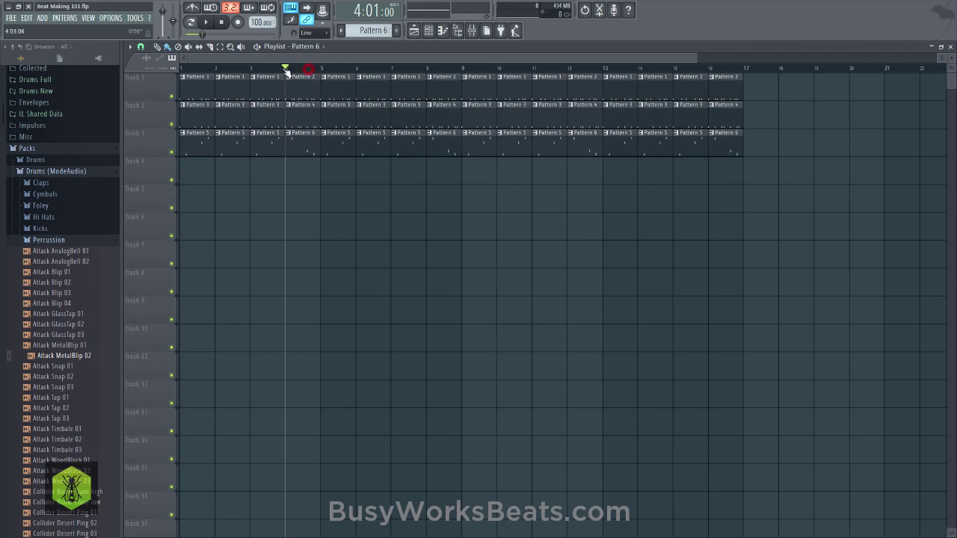
click(220, 23)
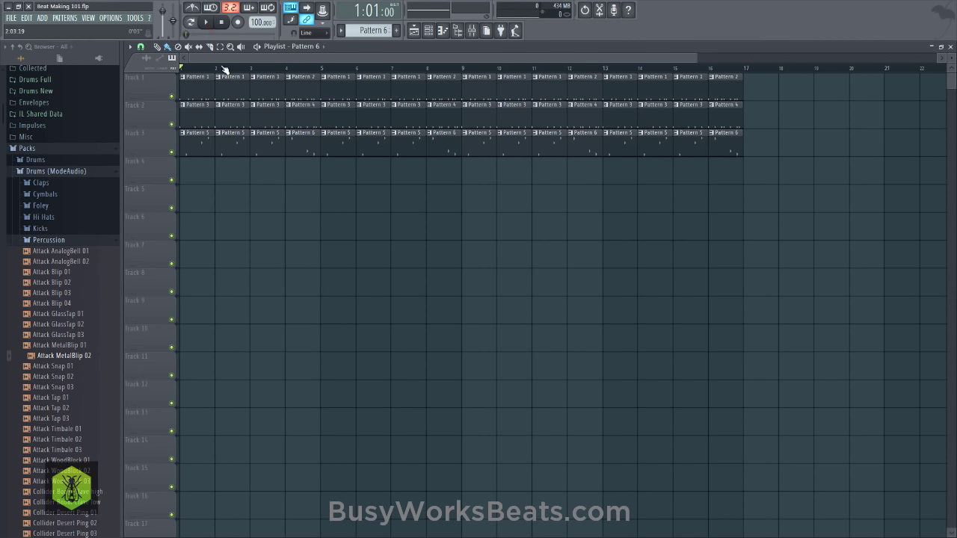
Fit all 16 bars of the arrangement in view and play it from the start to hear the variations
scroll(221, 75, down, 2)
scroll(222, 70, up, 1)
scroll(221, 69, up, 1)
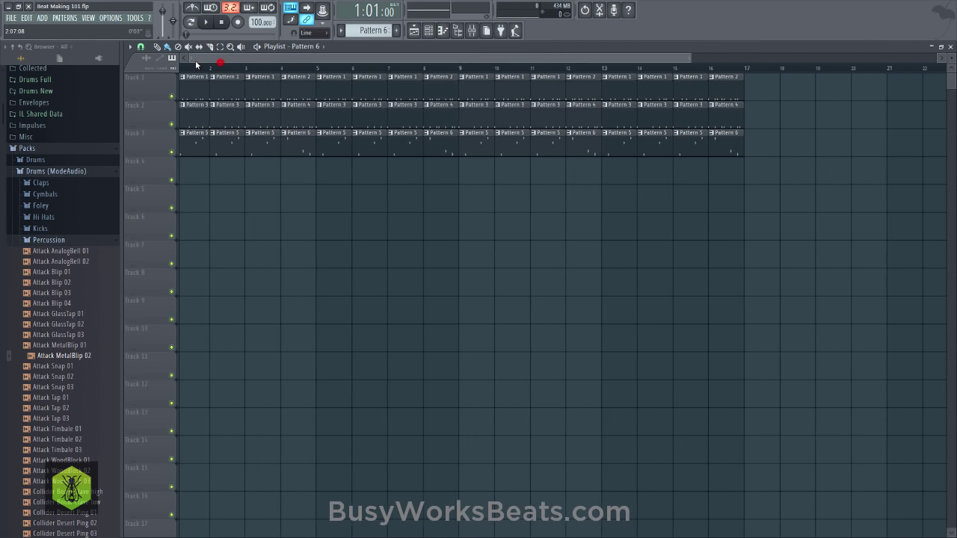
scroll(214, 75, up, 2)
scroll(214, 75, down, 2)
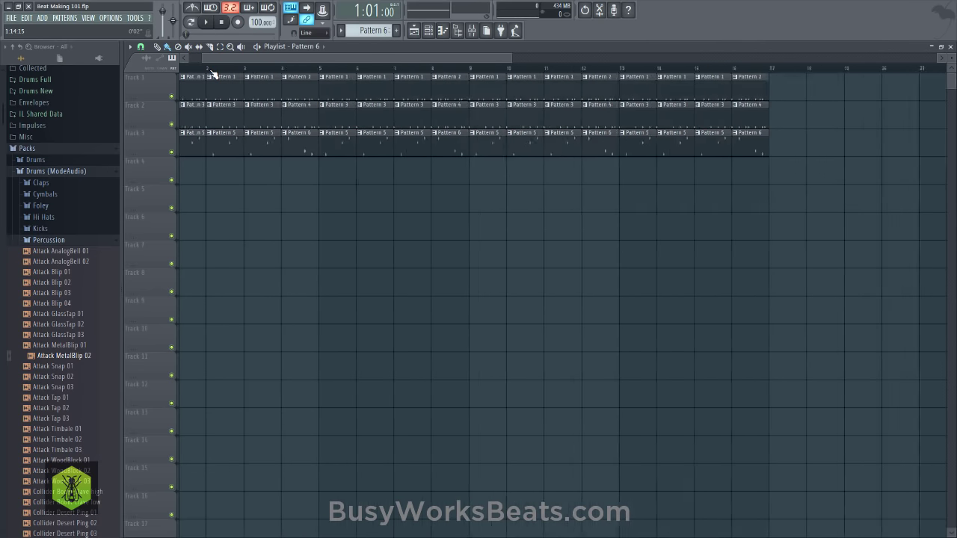
scroll(213, 74, up, 1)
scroll(211, 72, down, 2)
scroll(213, 74, up, 3)
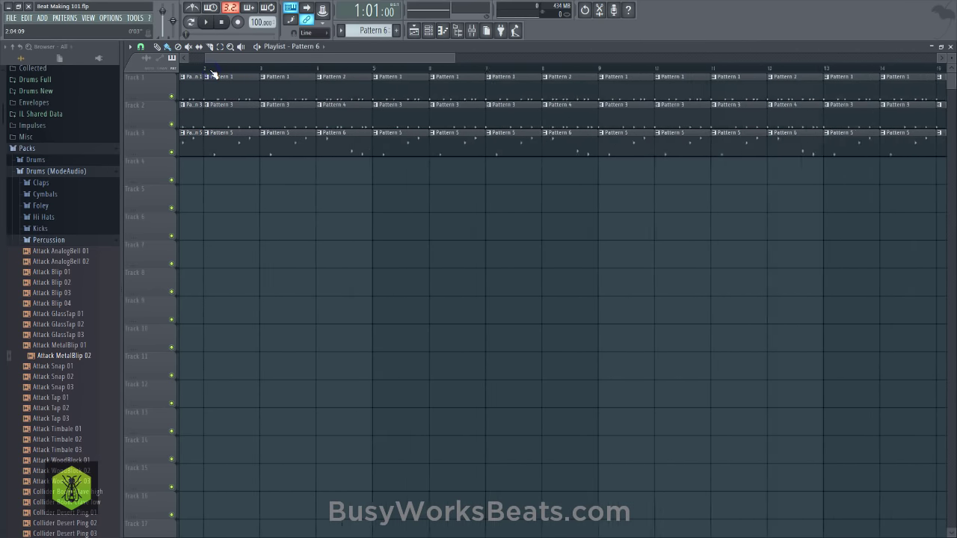
scroll(213, 75, down, 3)
scroll(213, 75, up, 1)
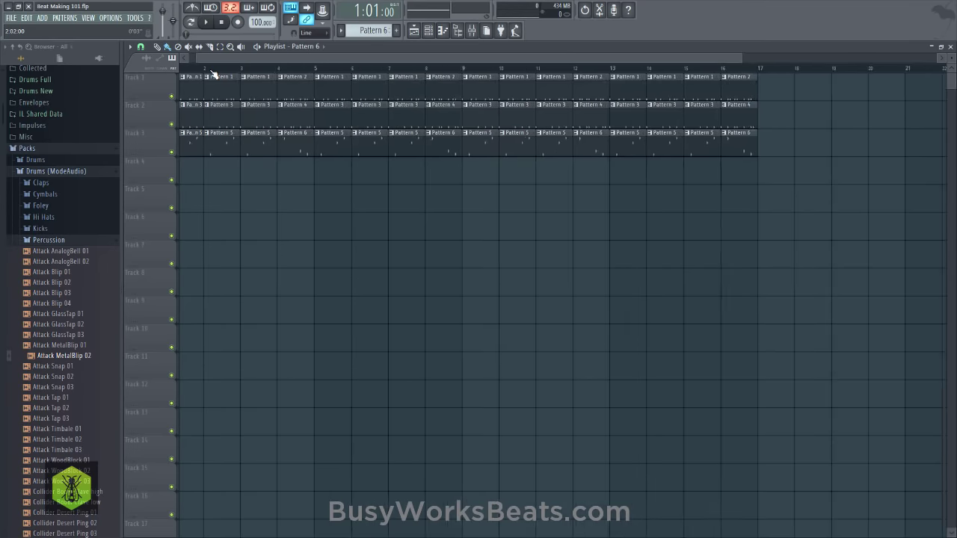
scroll(213, 75, down, 2)
key(space)
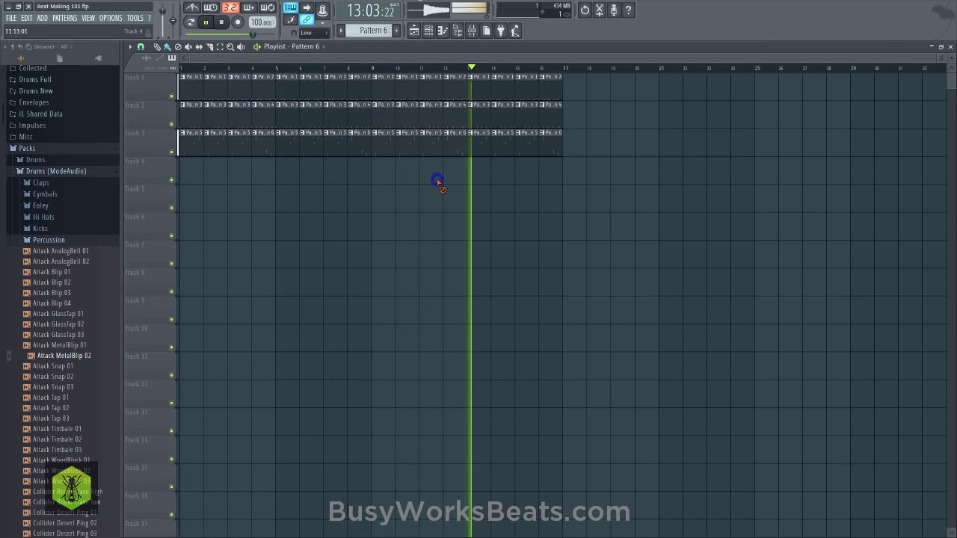
key(space)
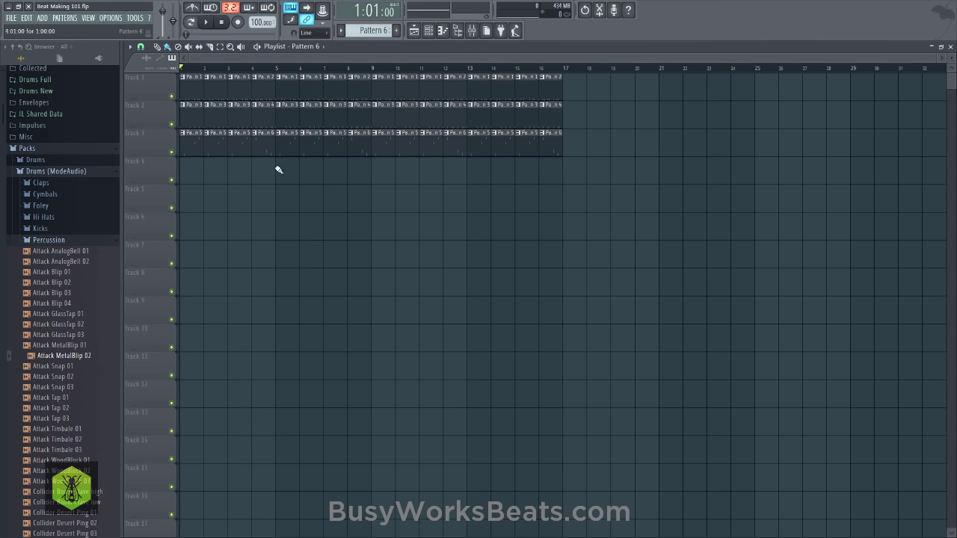
Create Pattern 7, add an FL Keys channel to the channel rack and place its plugin window beside the channel names
click(429, 31)
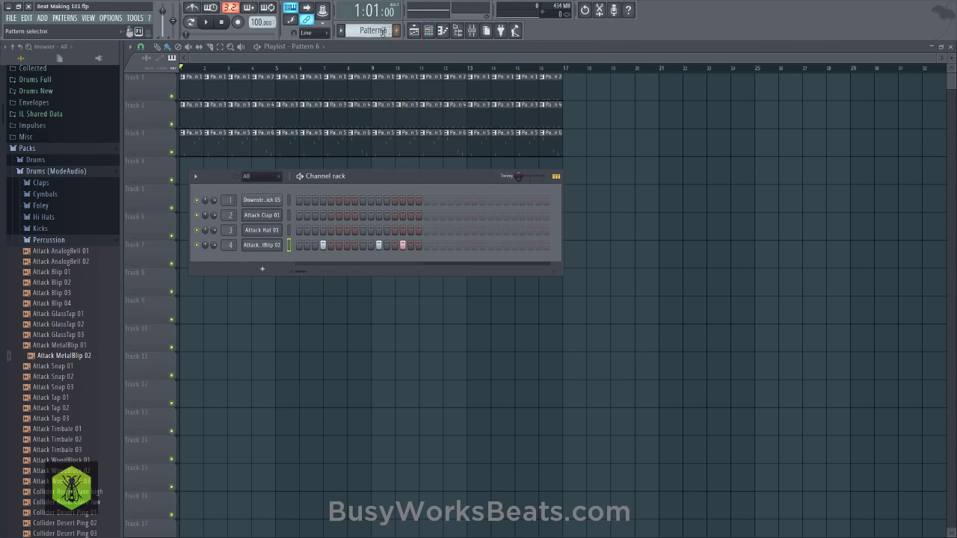
click(396, 29)
drag(376, 177, 376, 140)
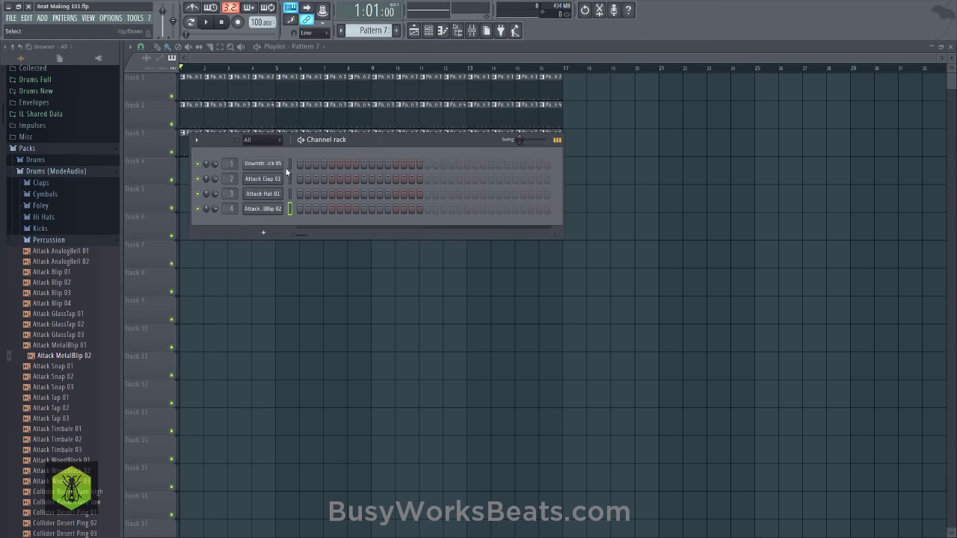
click(272, 235)
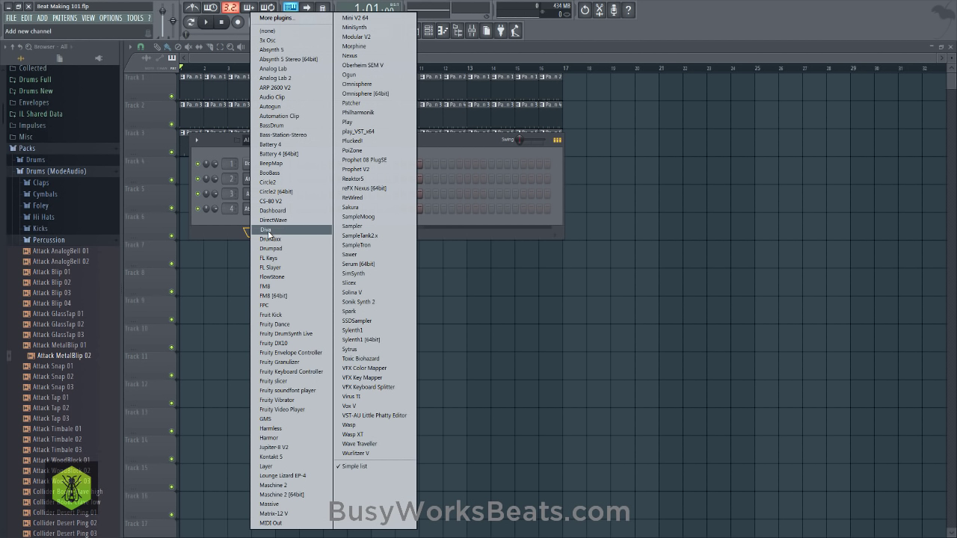
click(300, 258)
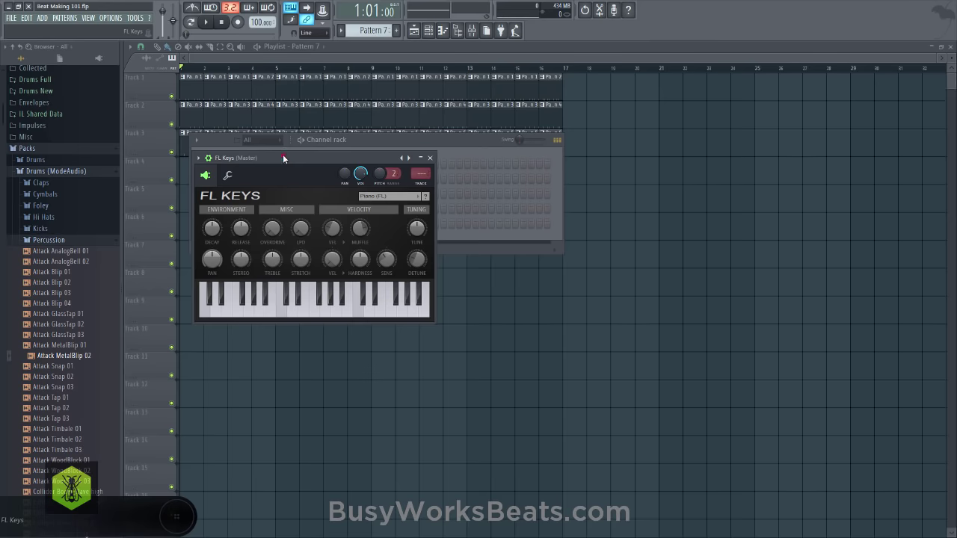
drag(282, 154, 378, 142)
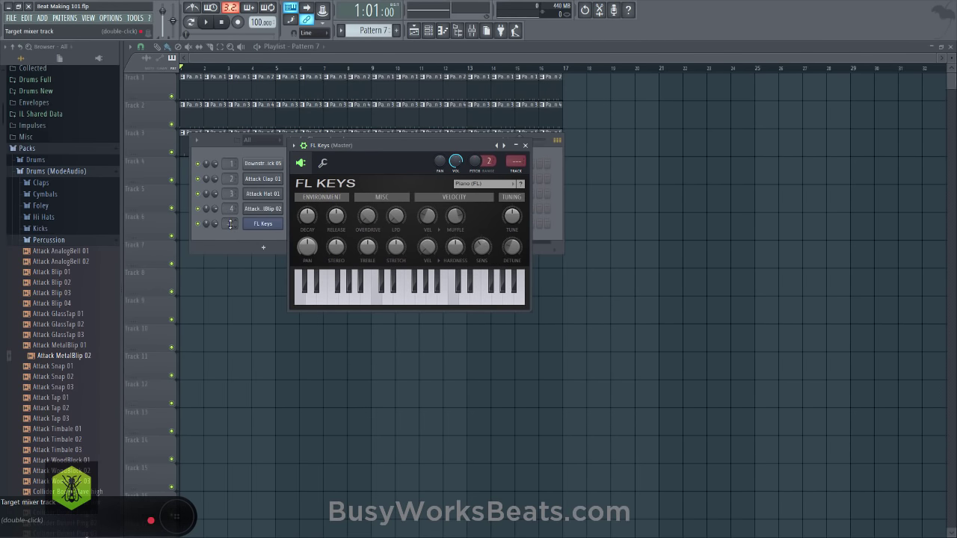
Route the FL Keys channel to mixer track 5, audition a piano key and bring the channel rack back to the front
drag(230, 223, 230, 216)
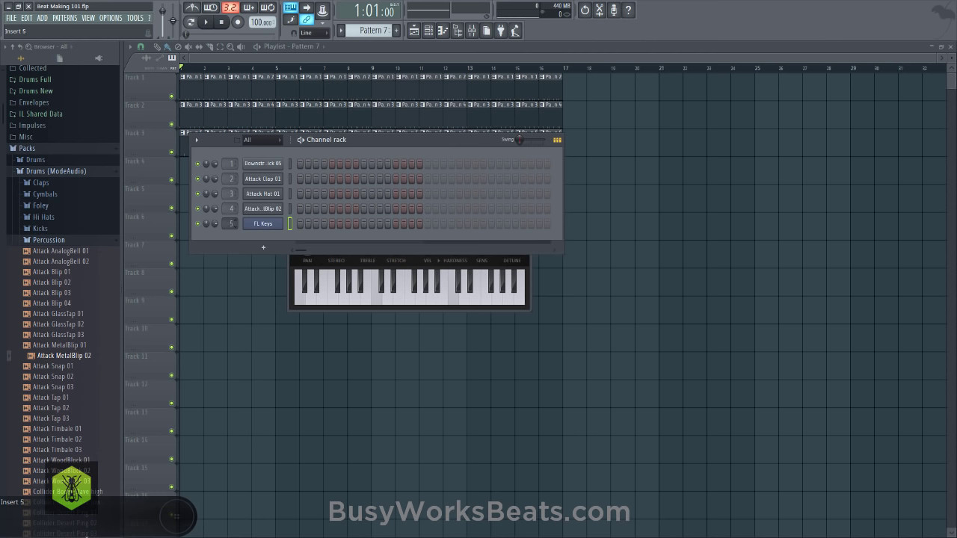
click(343, 288)
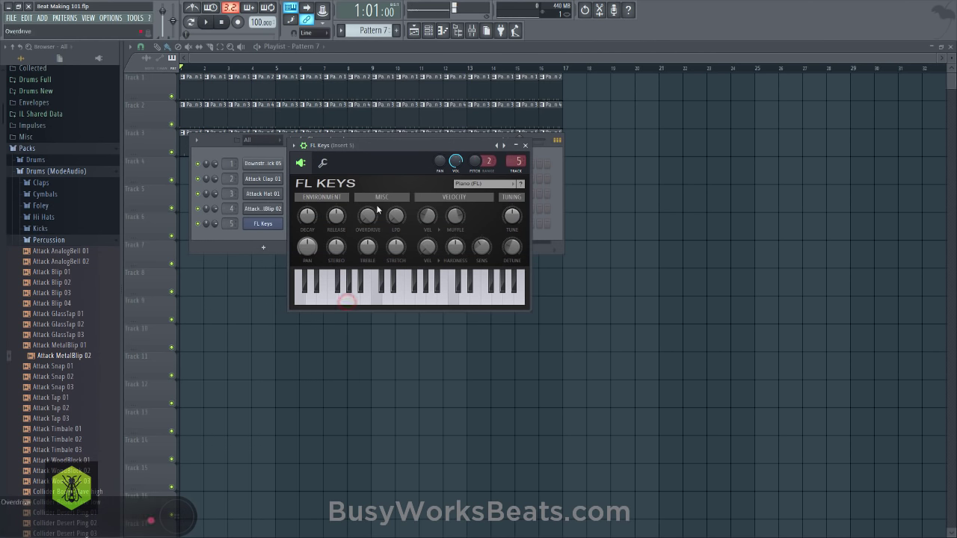
click(274, 235)
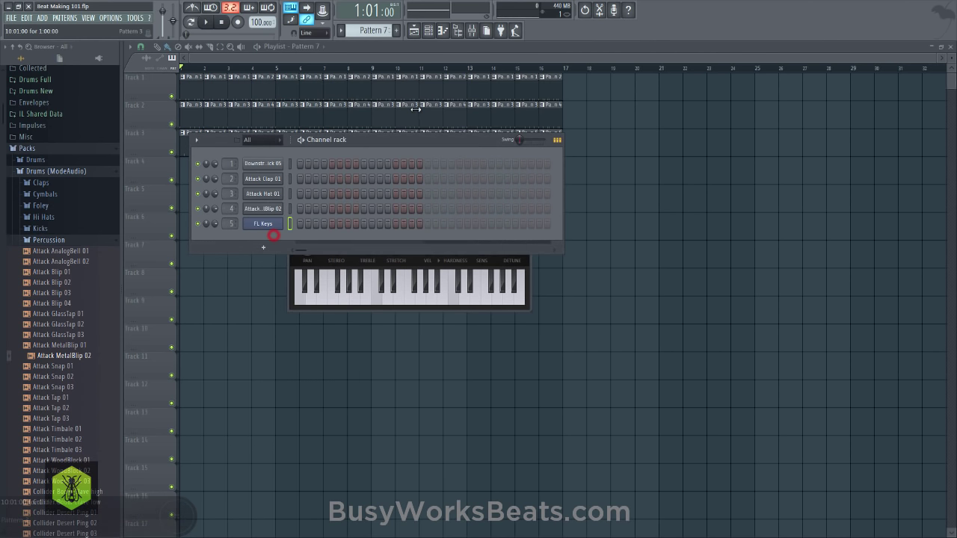
Open the mixer, fit it over the playlist and play the start of the arrangement to hear the track levels
click(474, 33)
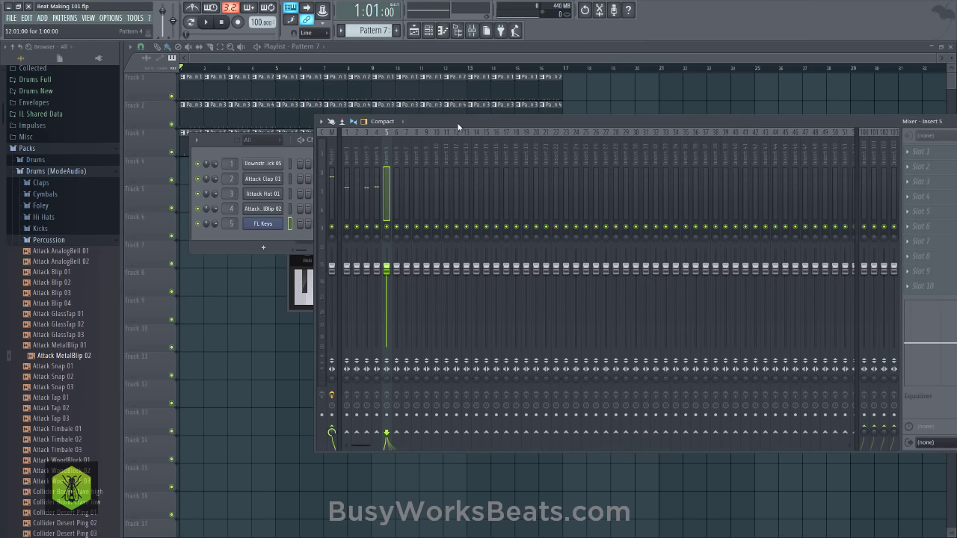
drag(453, 120, 388, 95)
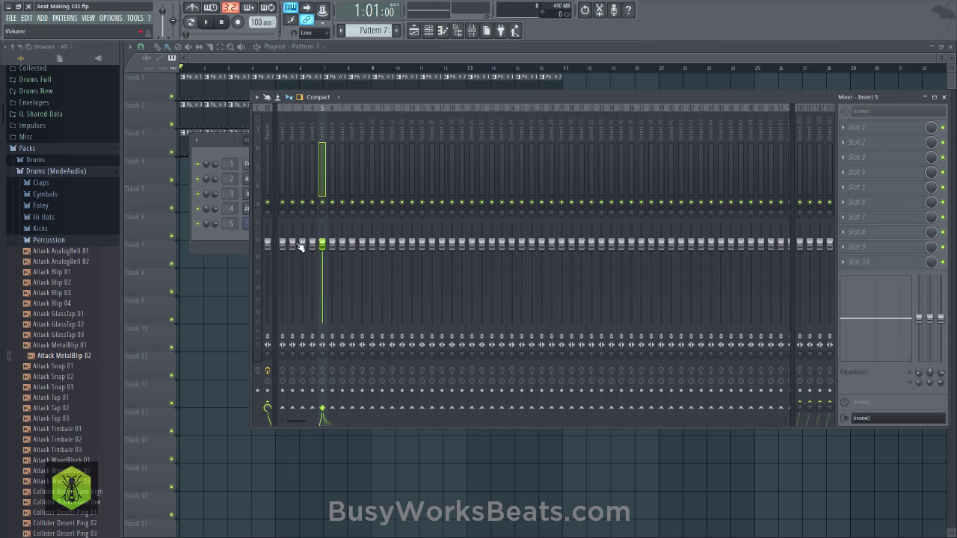
key(space)
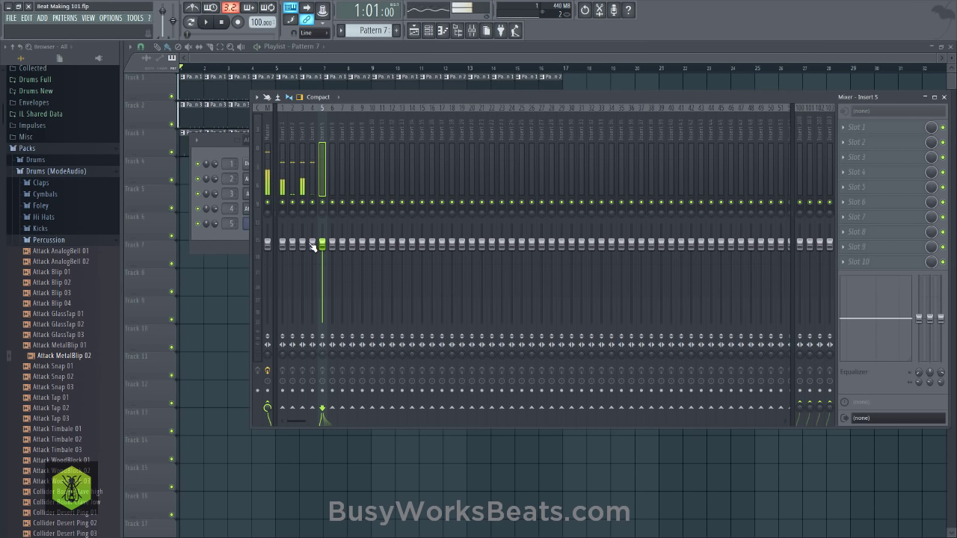
key(space)
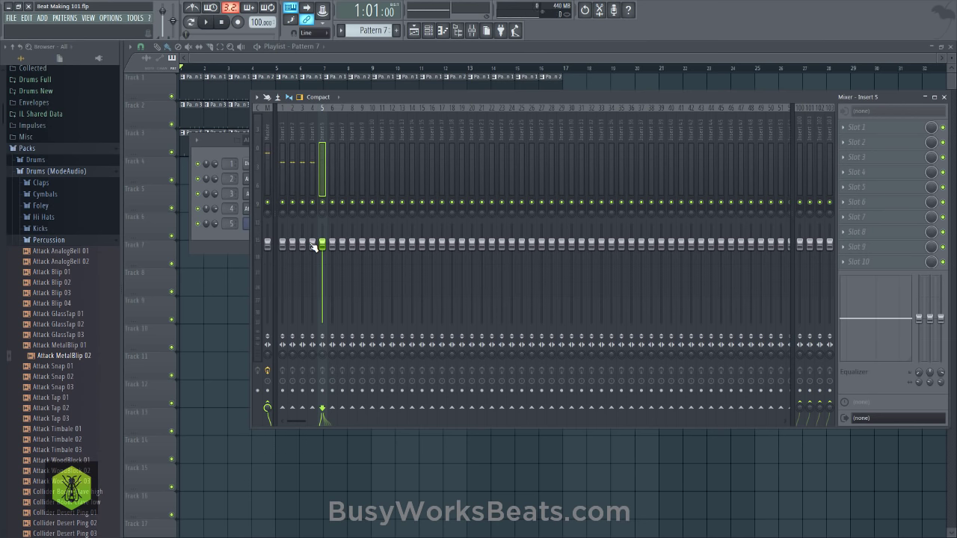
key(space)
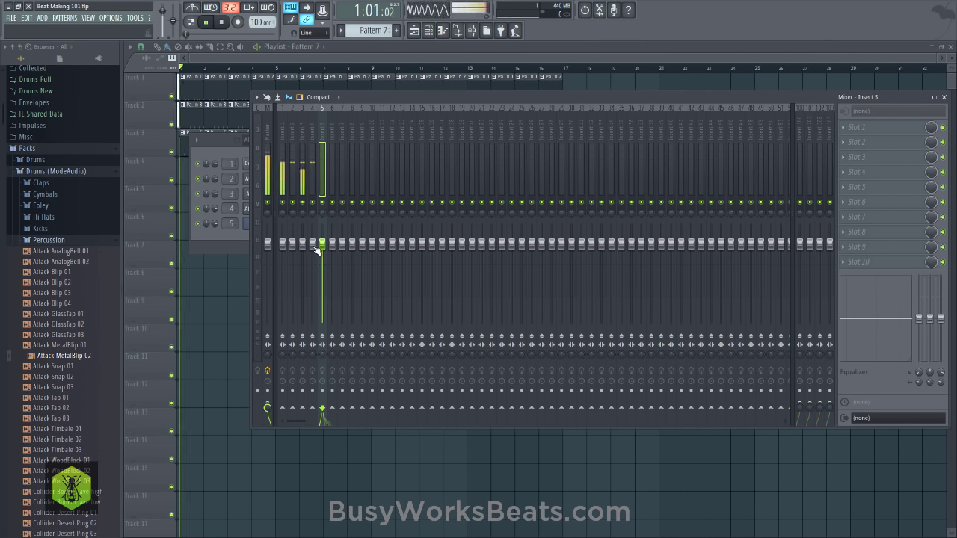
key(space)
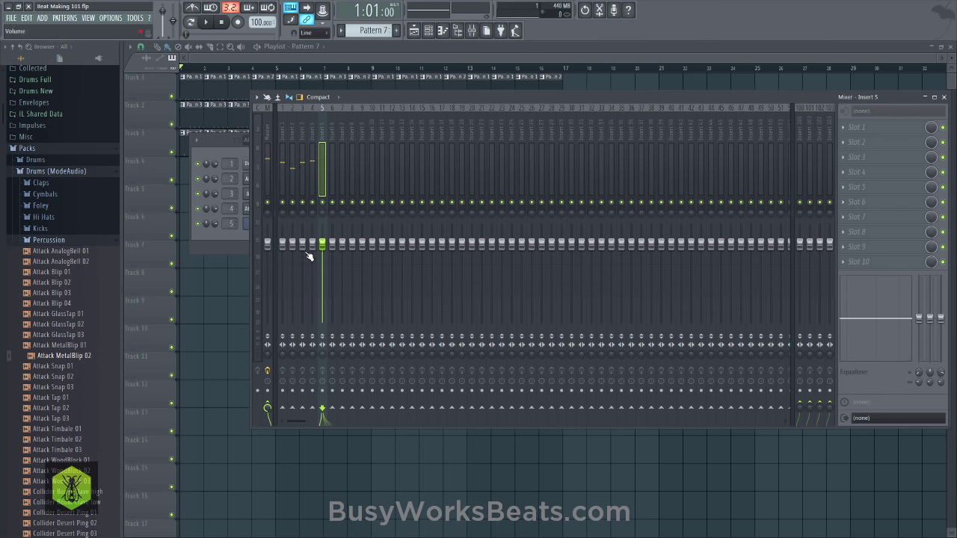
Lower the volume of mixer track 3 (the hat) and pan it partly left, checking the result during playback
drag(308, 252, 308, 286)
key(space)
key(space)
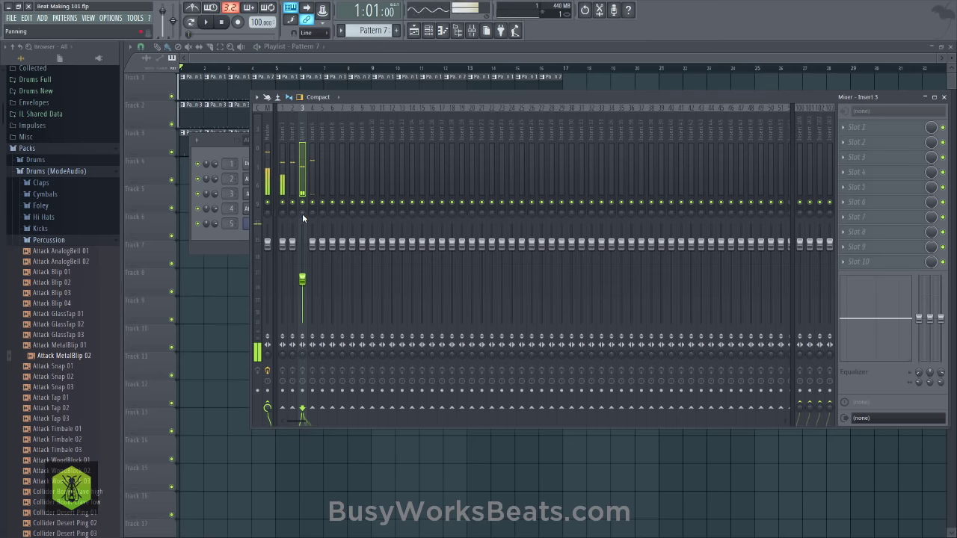
drag(301, 214, 301, 226)
key(space)
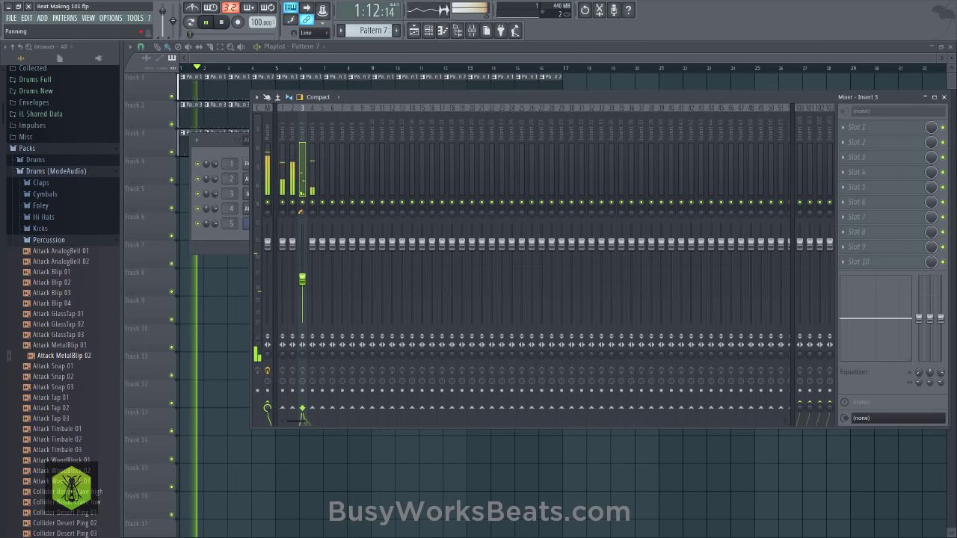
click(301, 210)
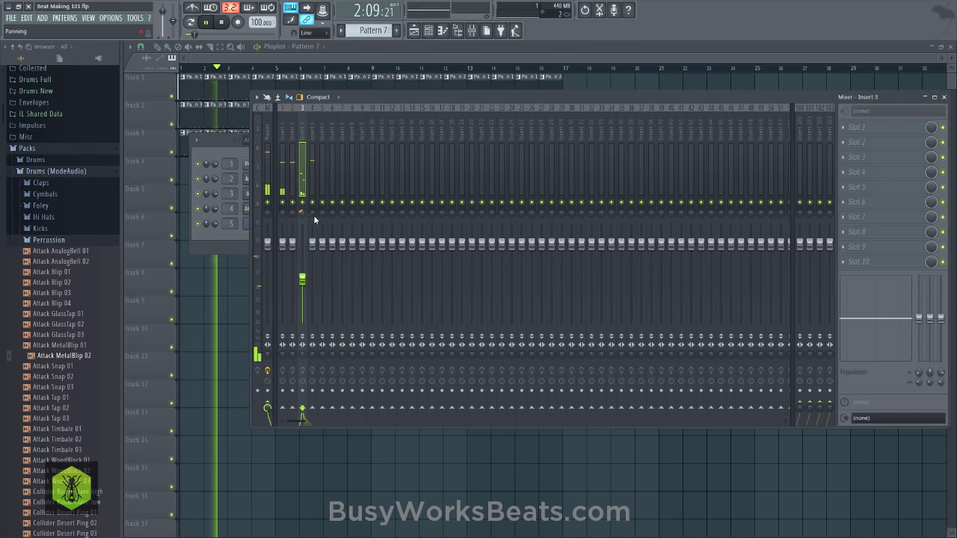
key(space)
Pan mixer track 4 (the metal blip) 33% right and lower its volume to -9.9 dB during playback
click(312, 213)
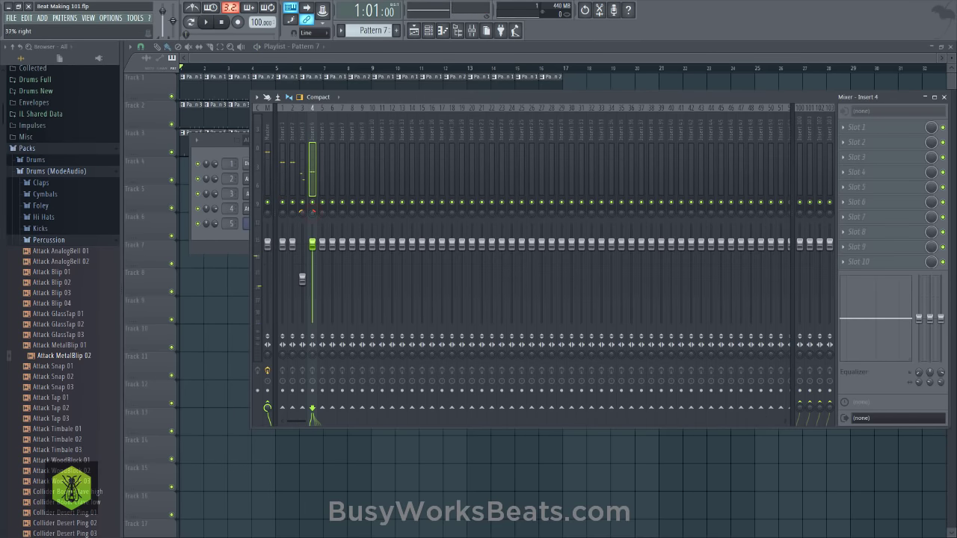
key(space)
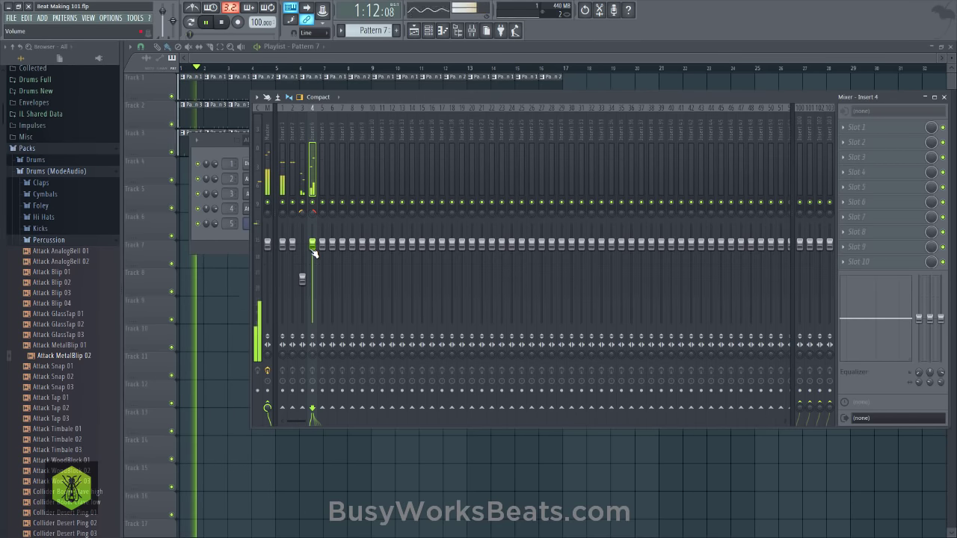
drag(309, 245, 313, 276)
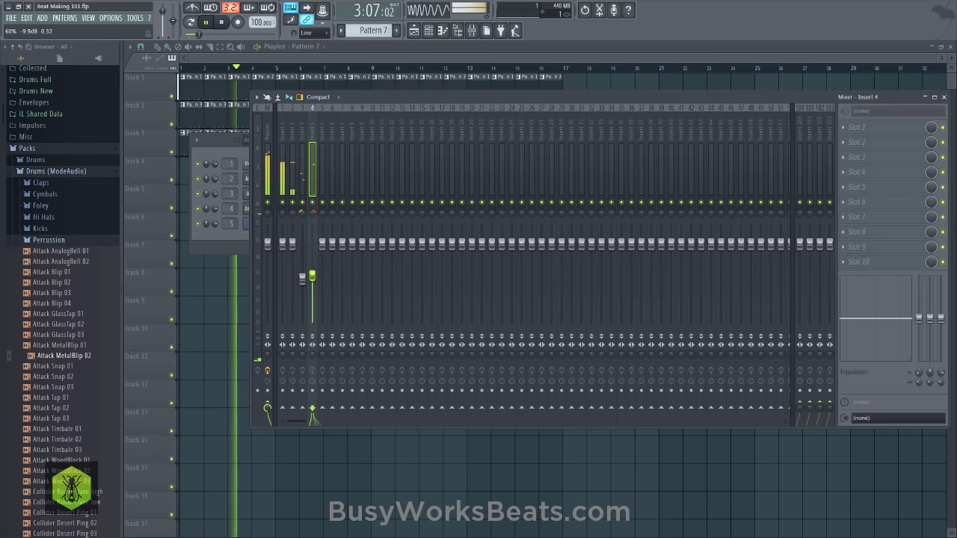
key(space)
Set the channel pitch of Downstream Kick 05 to -77 cents while the arrangement plays, close its settings and stop playback
key(F6)
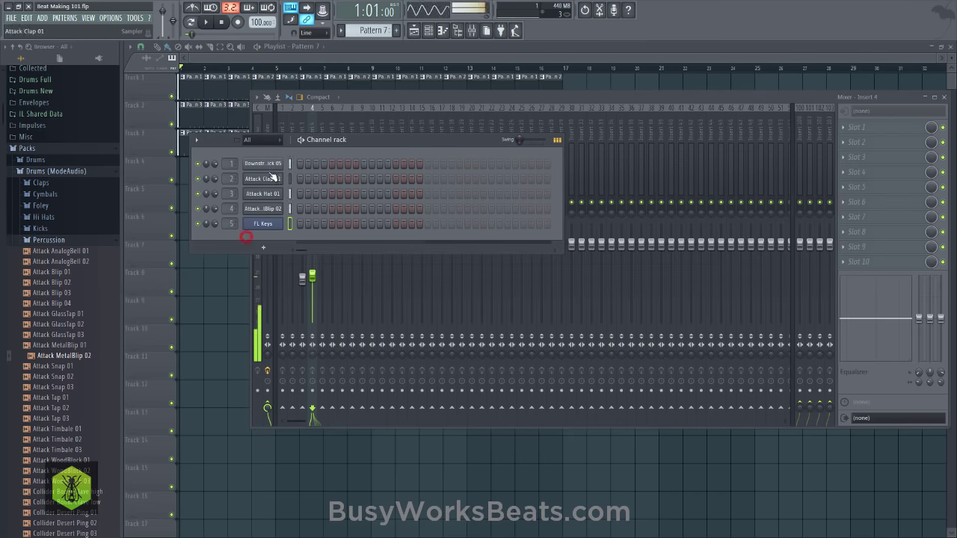
click(269, 164)
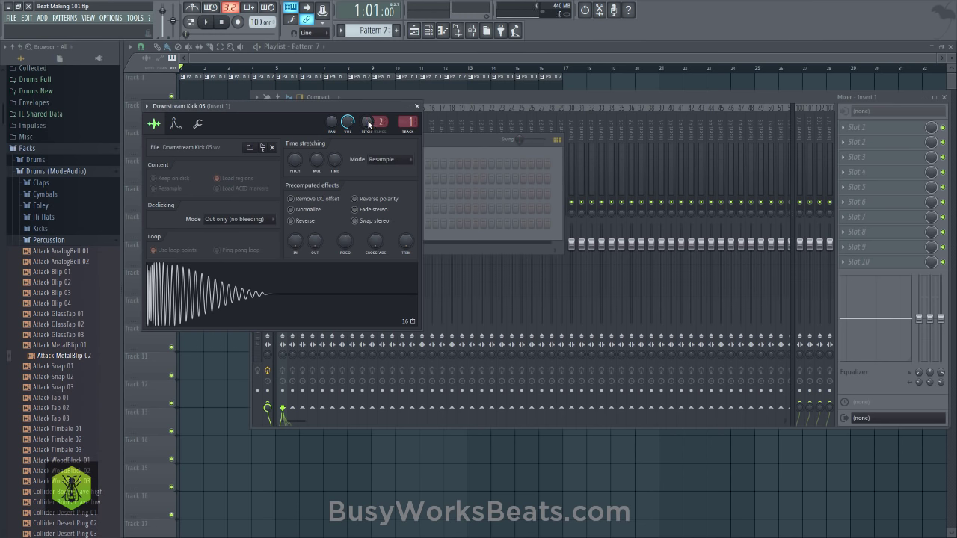
key(space)
drag(368, 125, 367, 167)
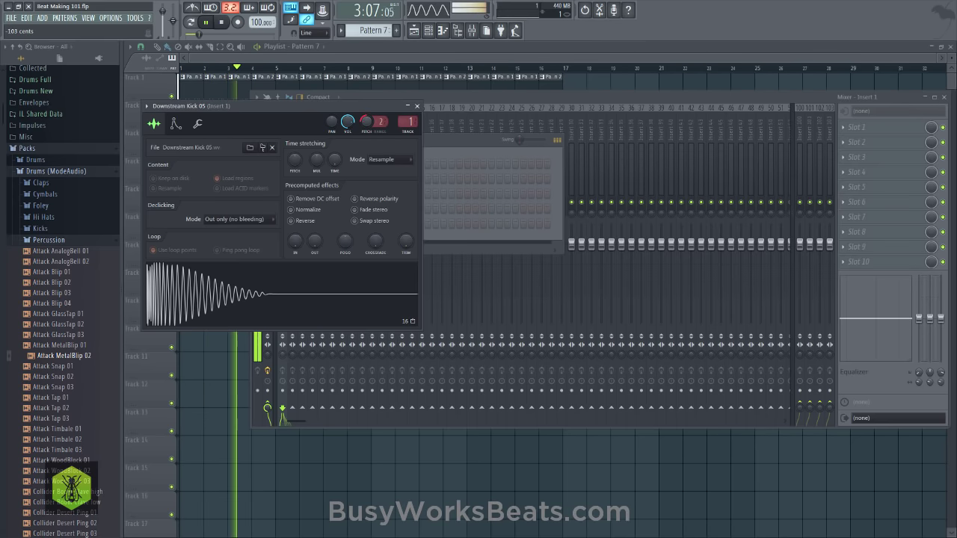
drag(367, 167, 367, 156)
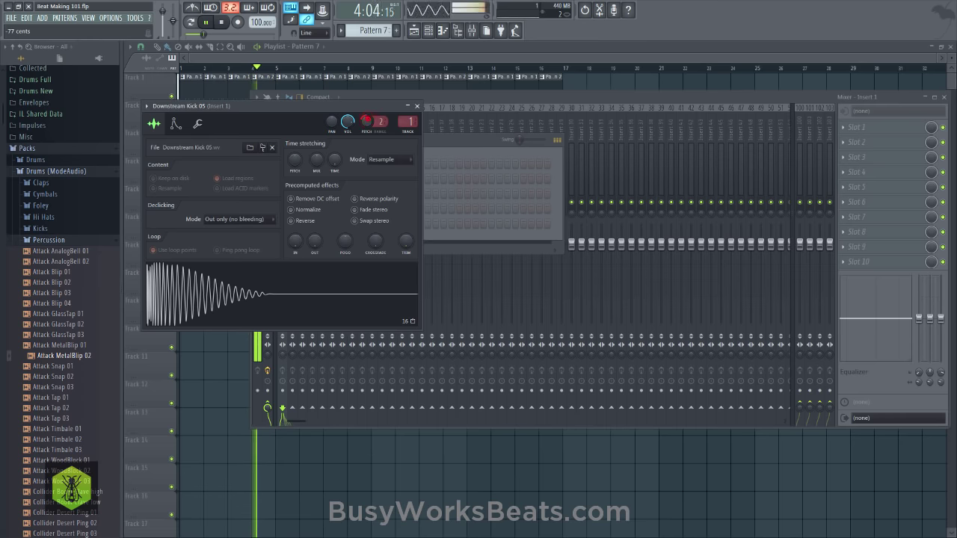
click(416, 105)
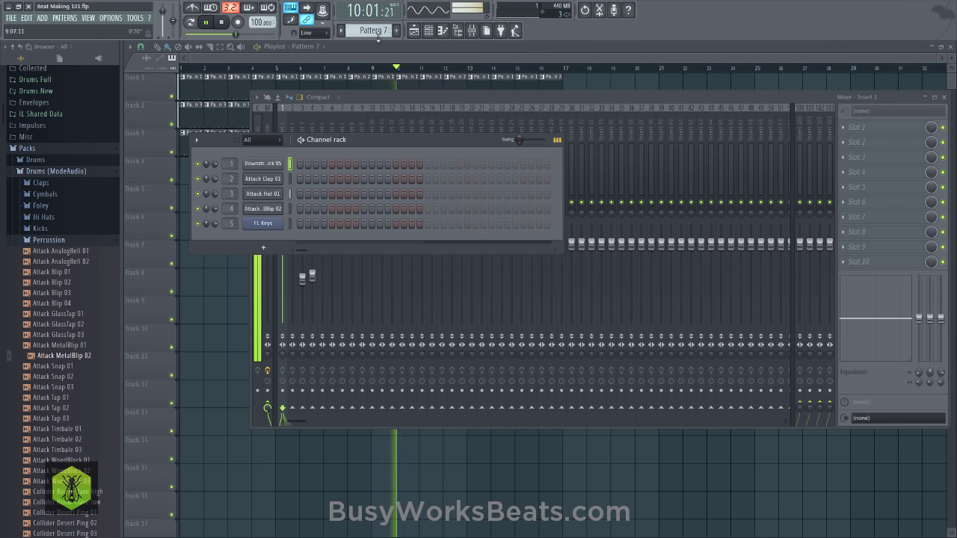
key(space)
Step through the existing patterns to review their steps in the channel rack and return to Pattern 7
scroll(374, 31, up, 2)
scroll(372, 30, up, 5)
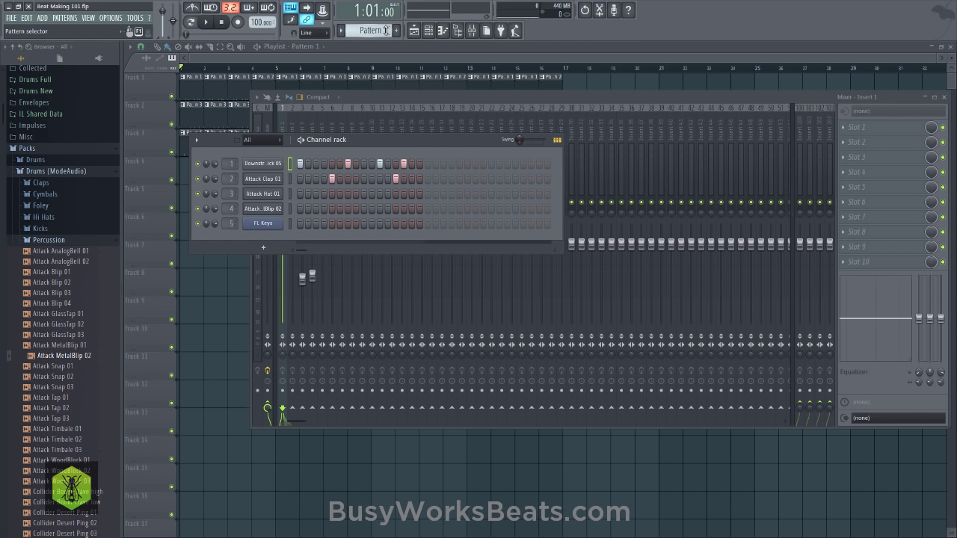
scroll(385, 30, up, 4)
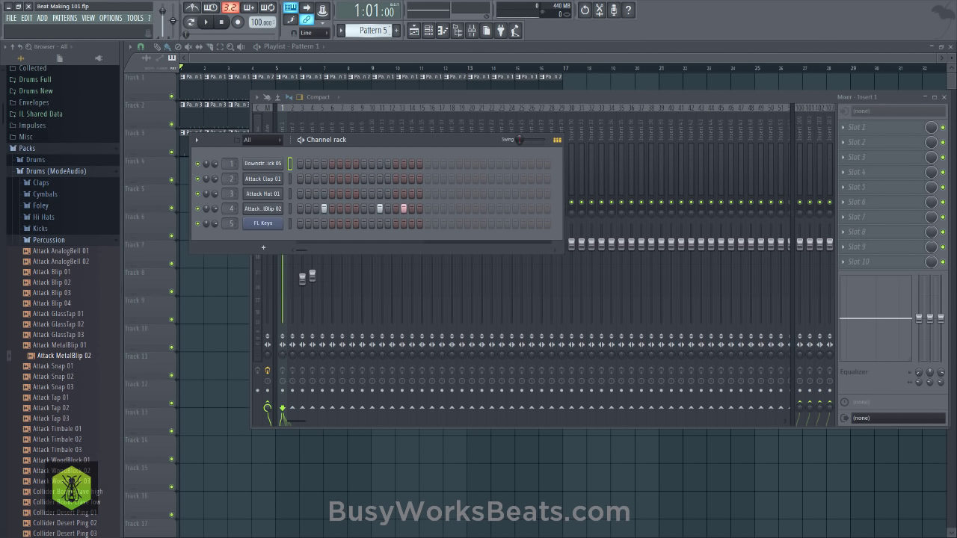
scroll(385, 30, up, 1)
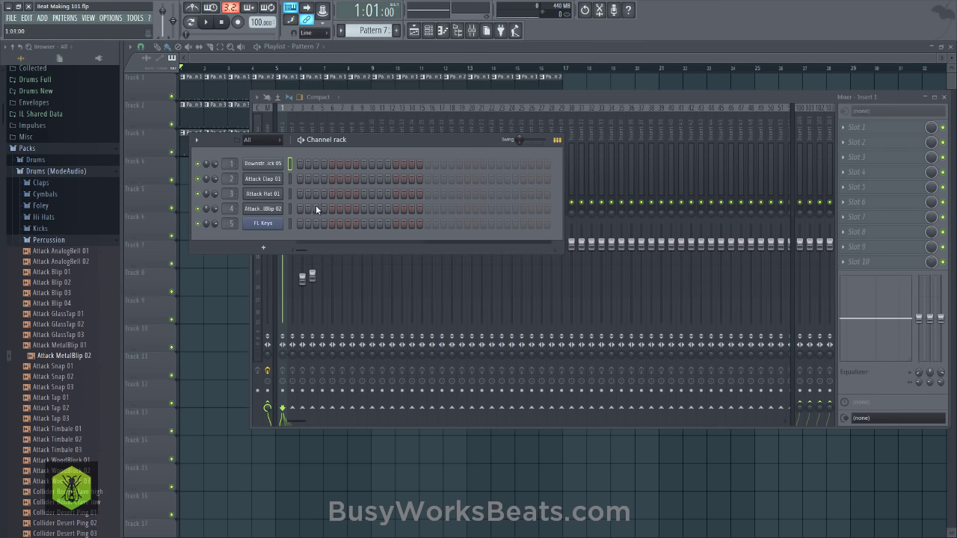
Open Pattern 7's piano roll for FL Keys, show more than three bars, choose the draw tool and briefly play the arrangement
right_click(263, 223)
click(291, 223)
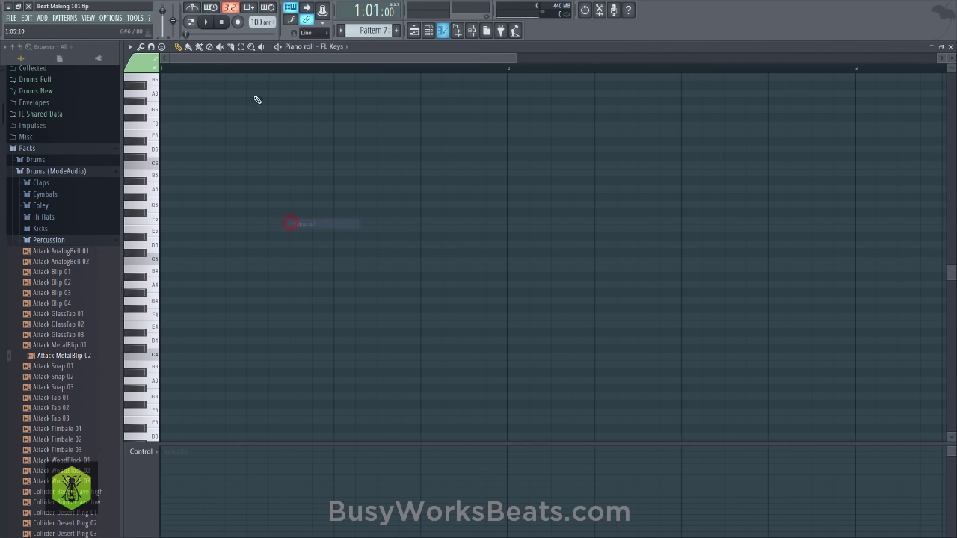
scroll(247, 70, down, 5)
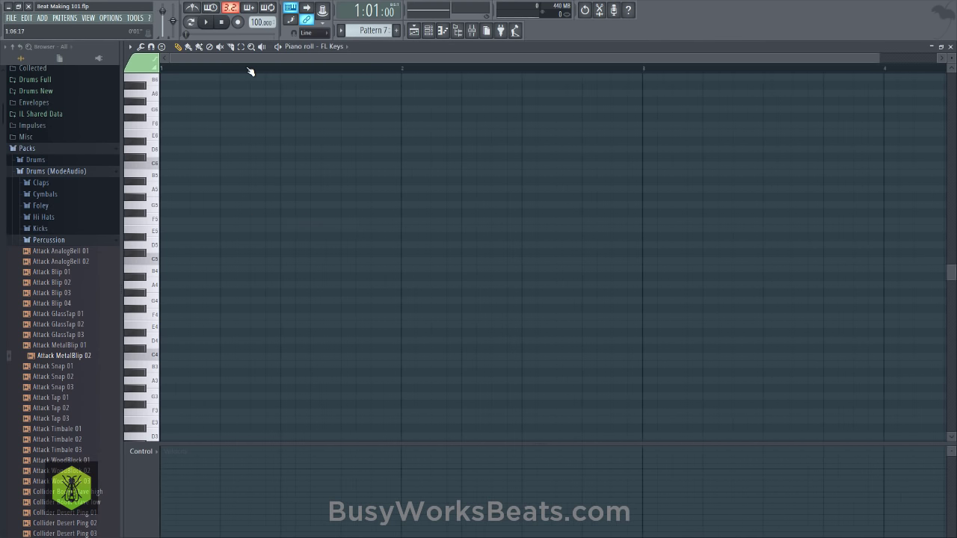
click(177, 47)
key(space)
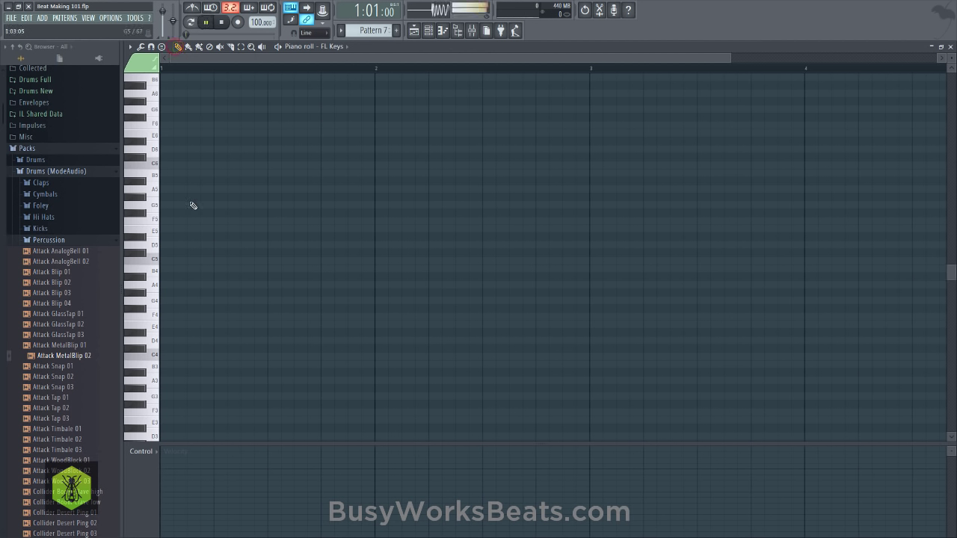
key(space)
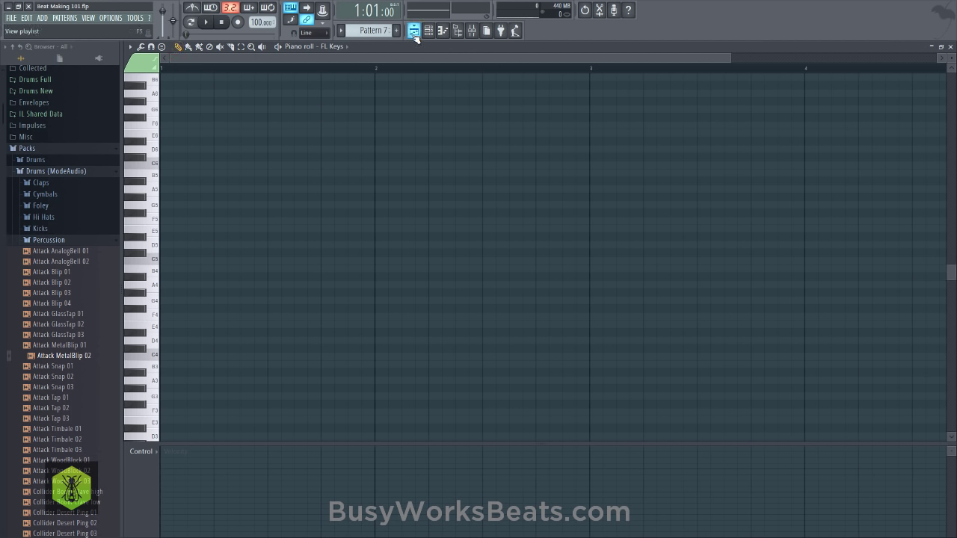
Return to the playlist, briefly show the channel rack and hide it again
click(414, 32)
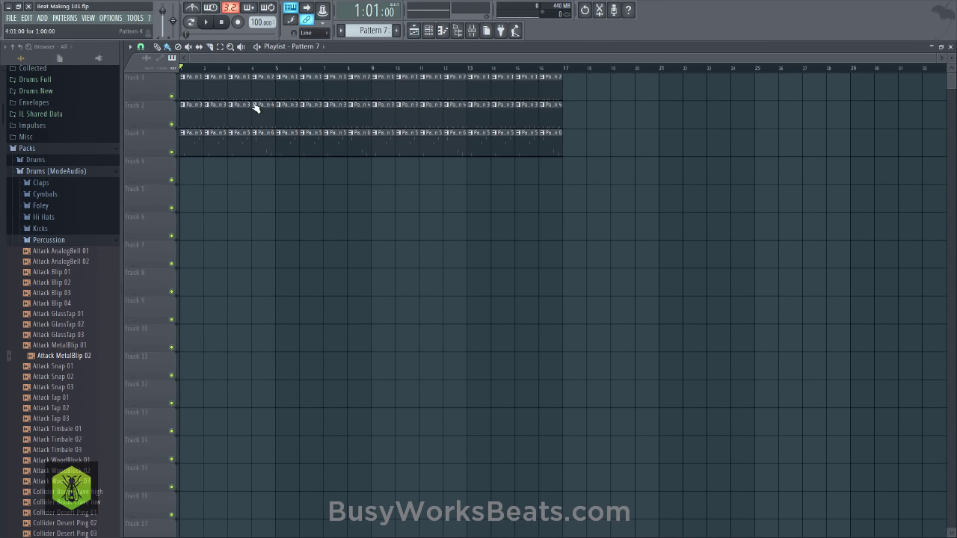
click(431, 31)
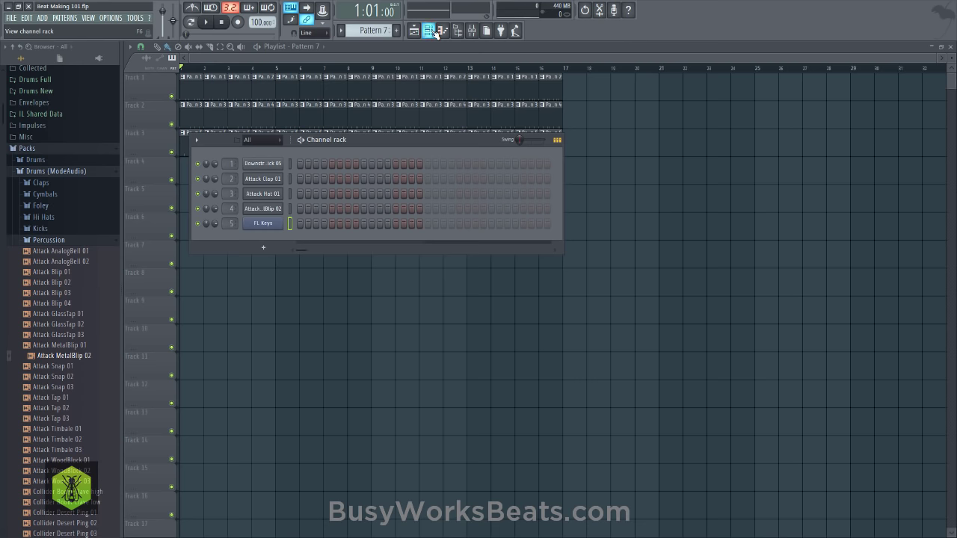
click(431, 31)
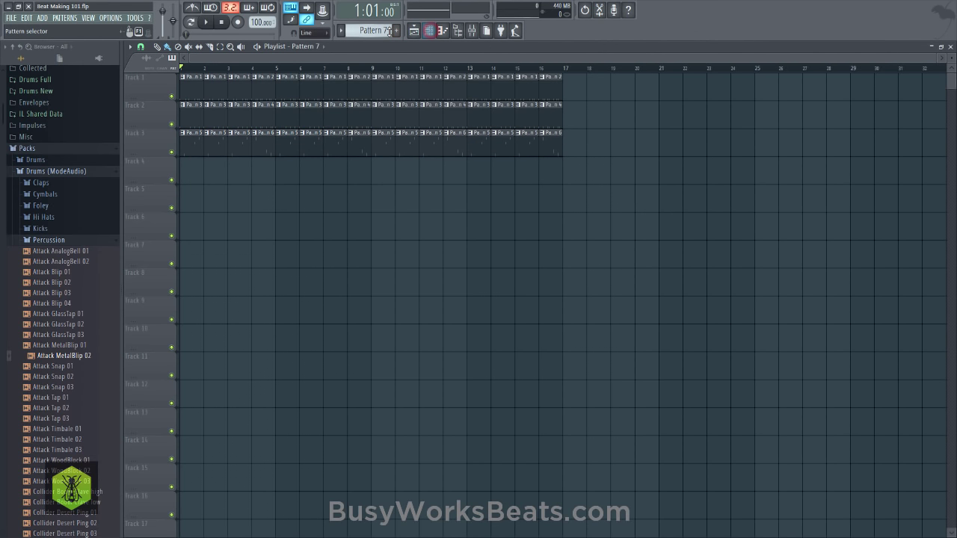
Place a four-bar Pattern 7 clip at bar 1 of track 4 and open the FL Keys piano roll
click(191, 167)
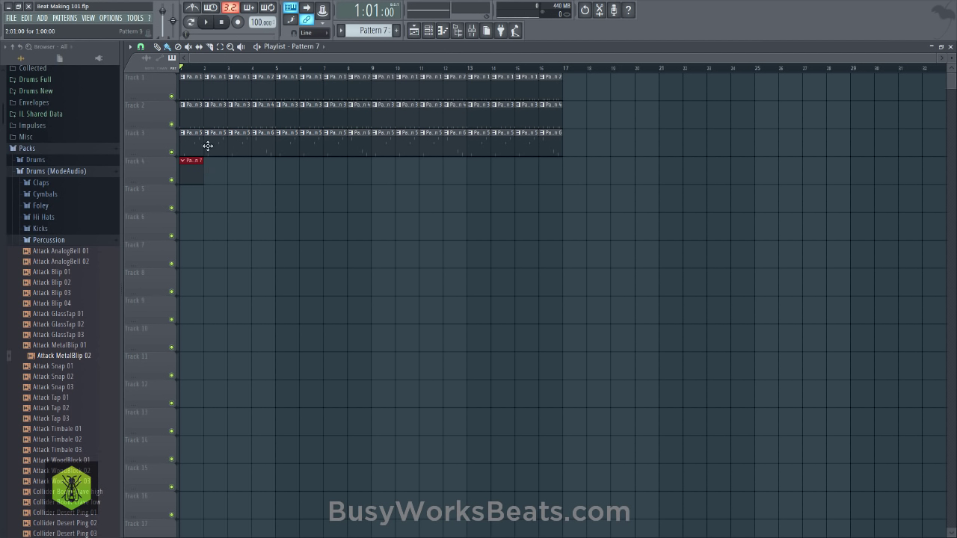
drag(201, 172, 268, 173)
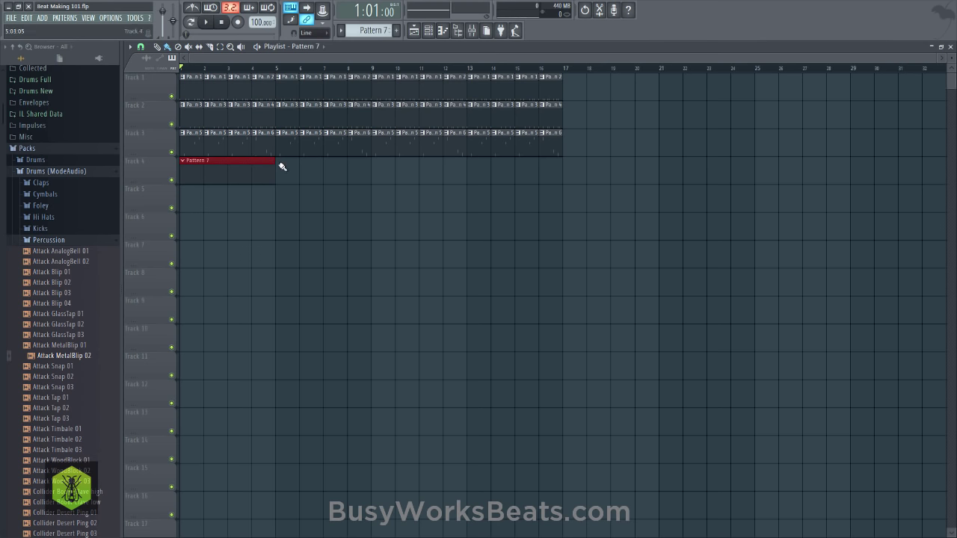
click(428, 30)
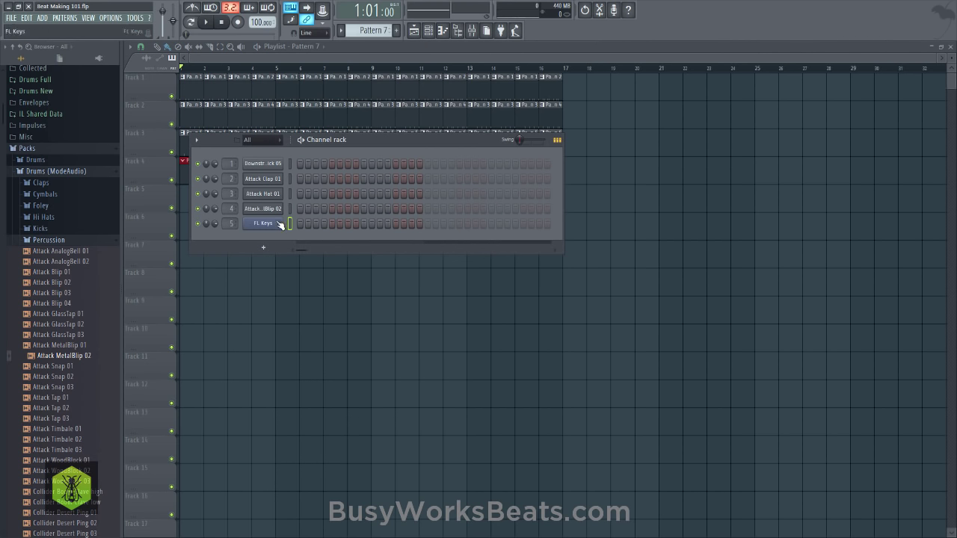
right_click(277, 223)
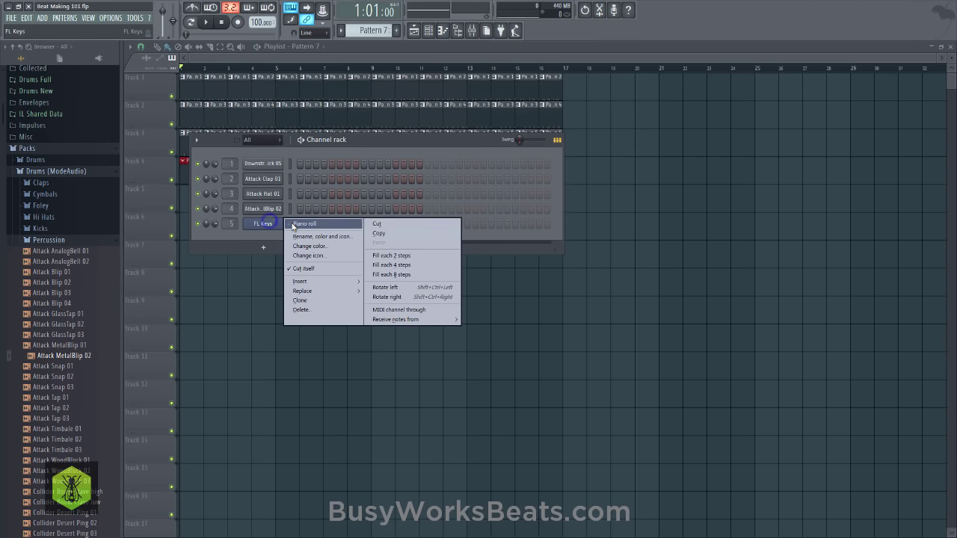
click(299, 224)
Audition piano keys and draw an F#5 note filling the first half of bar 1
scroll(257, 66, down, 2)
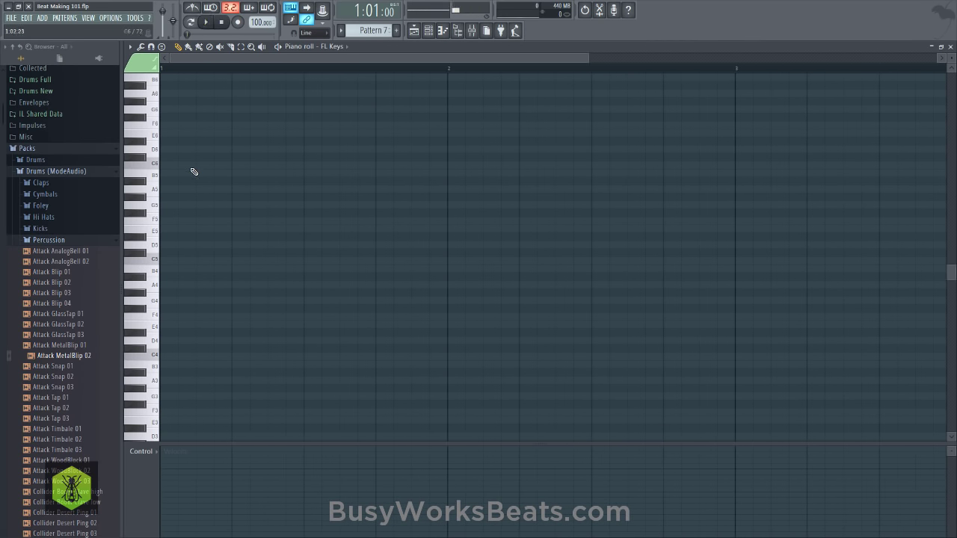
click(153, 174)
scroll(160, 187, down, 3)
click(143, 187)
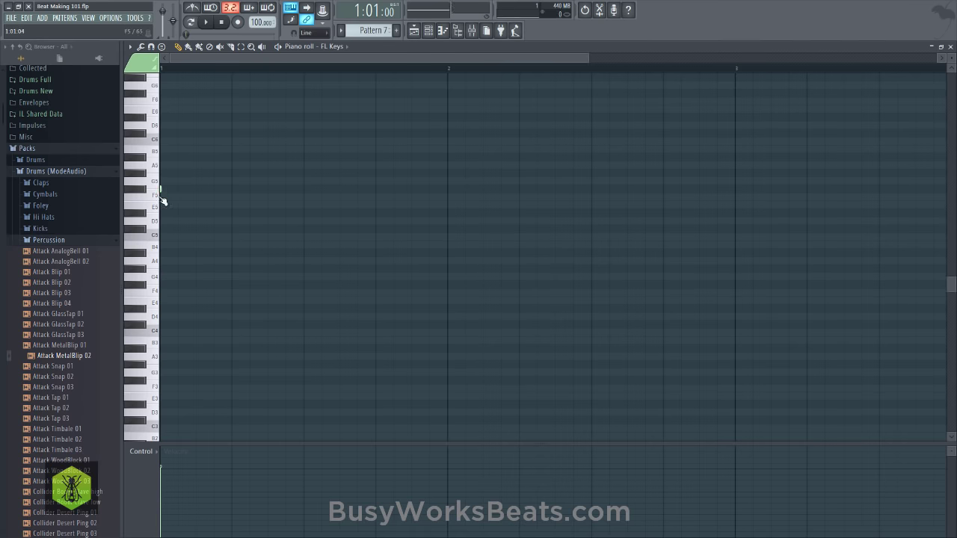
click(159, 191)
drag(193, 195, 304, 190)
click(299, 196)
right_click(310, 196)
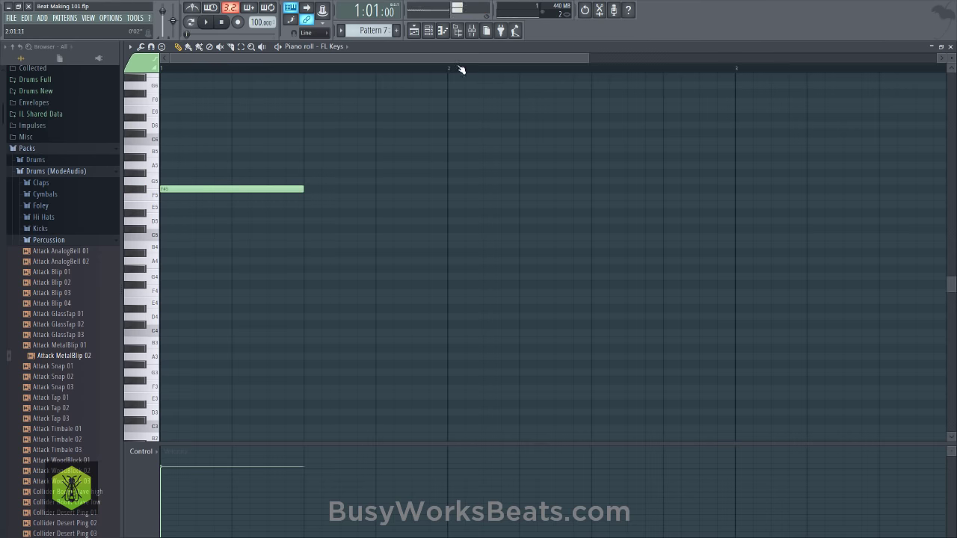
Lower the volume of mixer Insert 5 to about 77% (-5.4 dB) while the pattern plays, close the mixer and stop playback
click(472, 31)
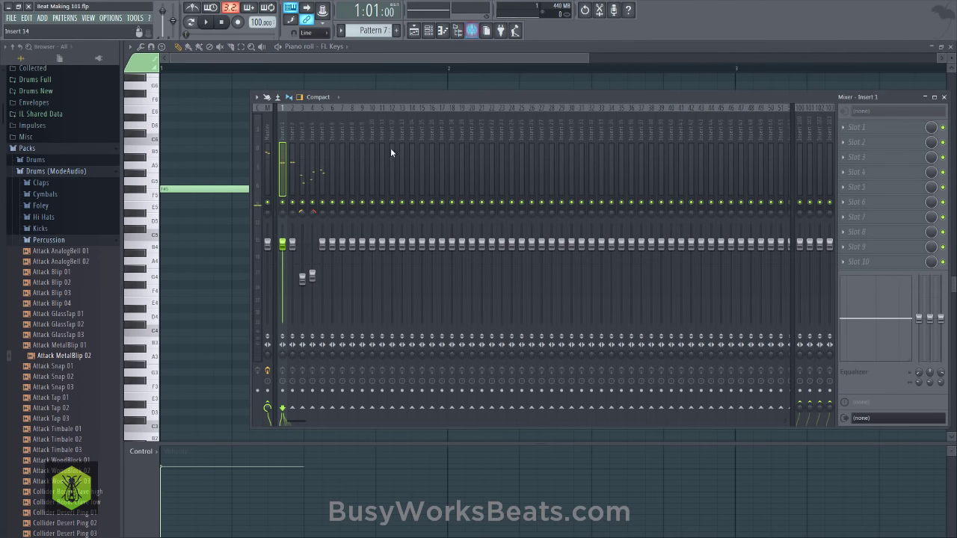
click(322, 142)
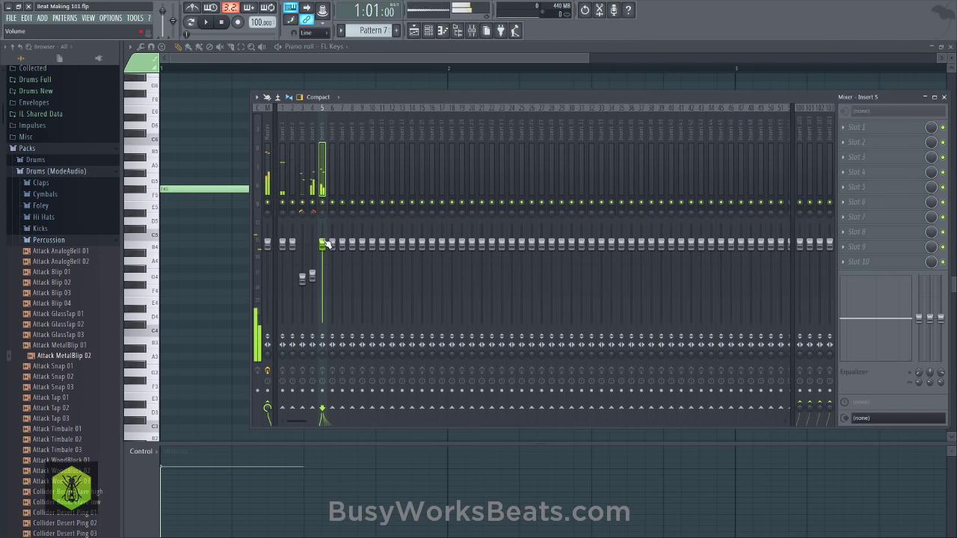
drag(322, 244, 322, 263)
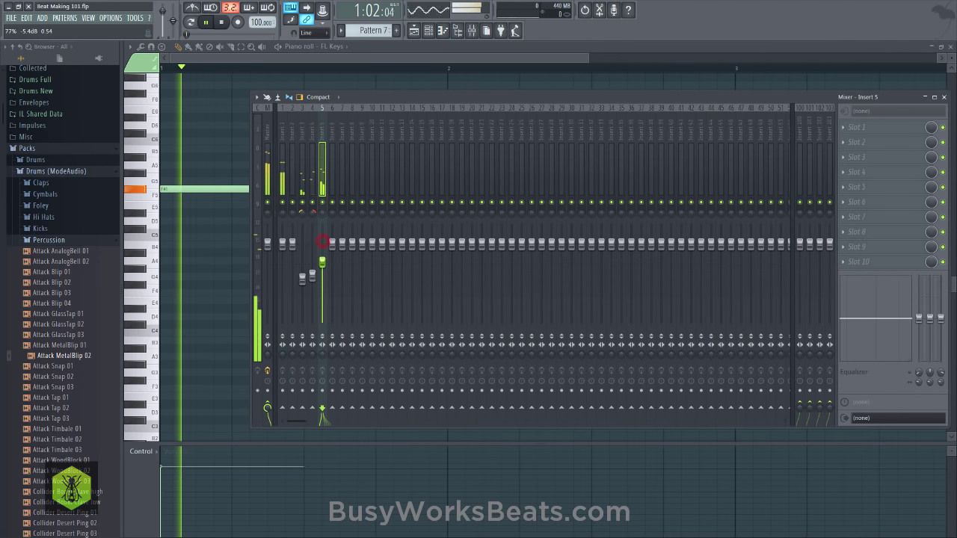
click(226, 247)
key(space)
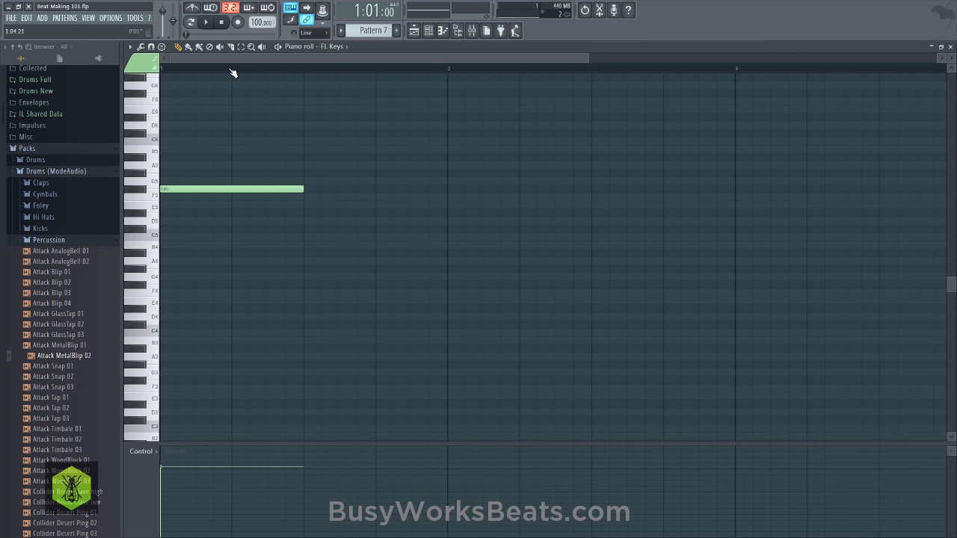
Add half-bar D5 and B4 notes beneath the F#5 note to build a chord, playing the pattern after each addition
scroll(234, 73, down, 2)
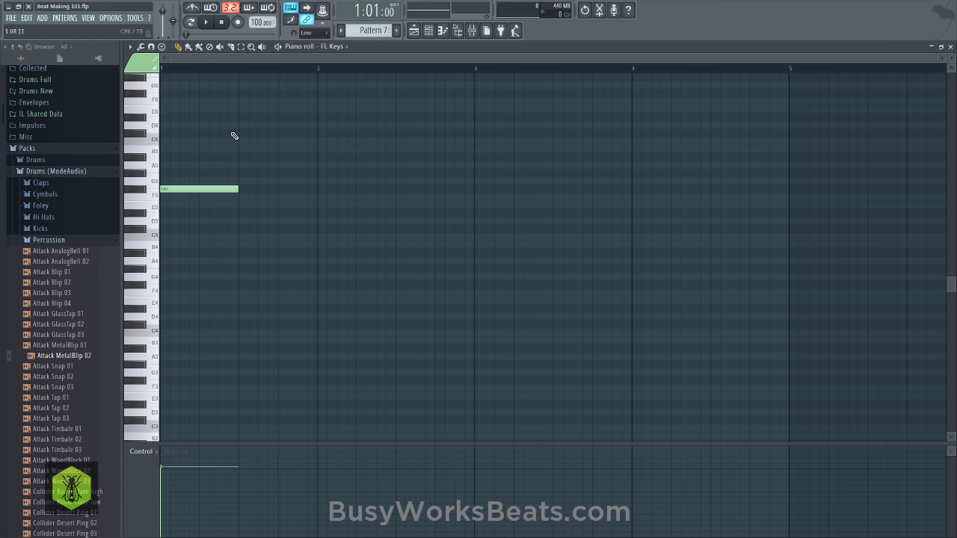
scroll(164, 199, down, 3)
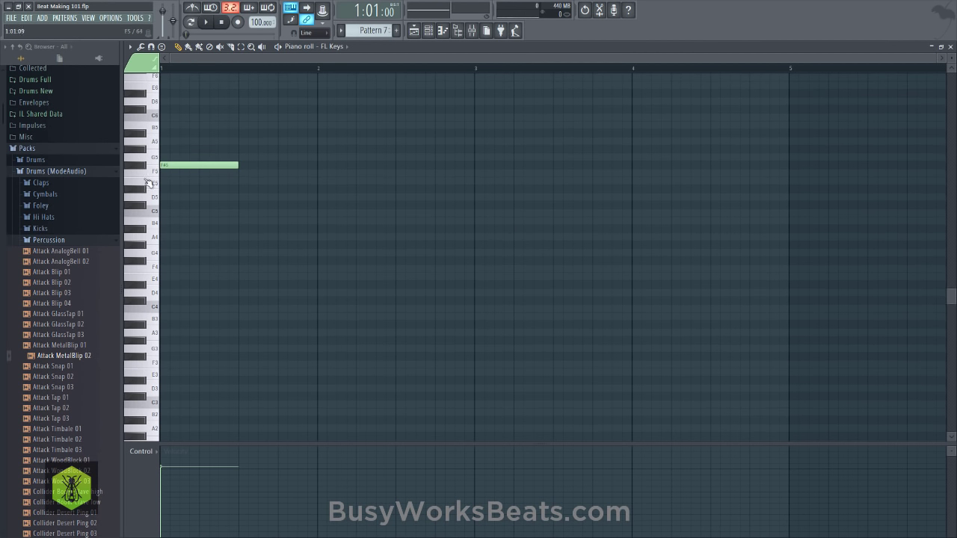
key(space)
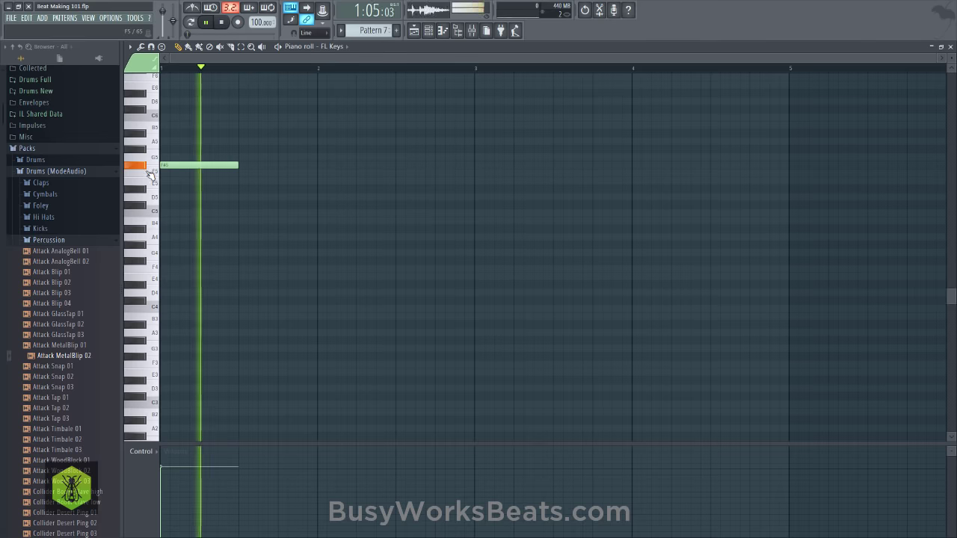
click(165, 197)
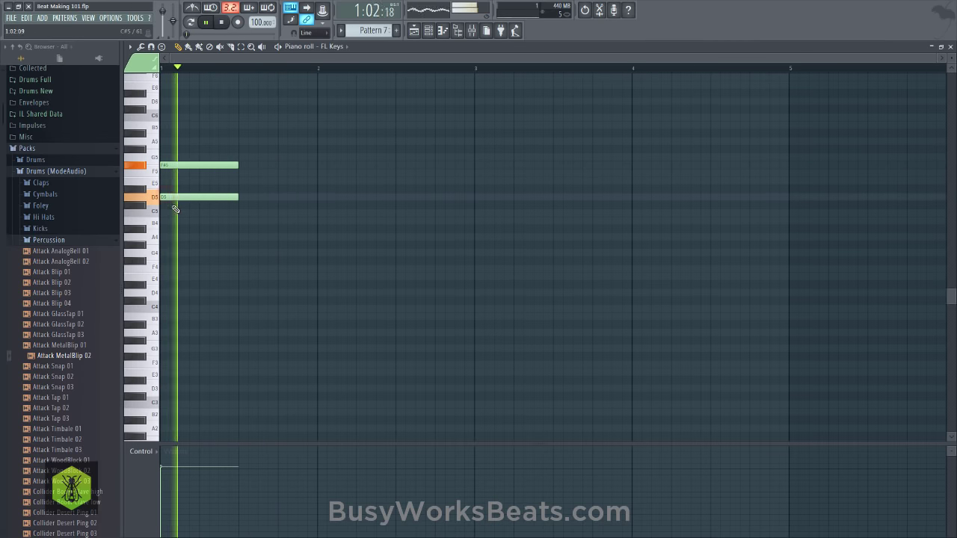
key(space)
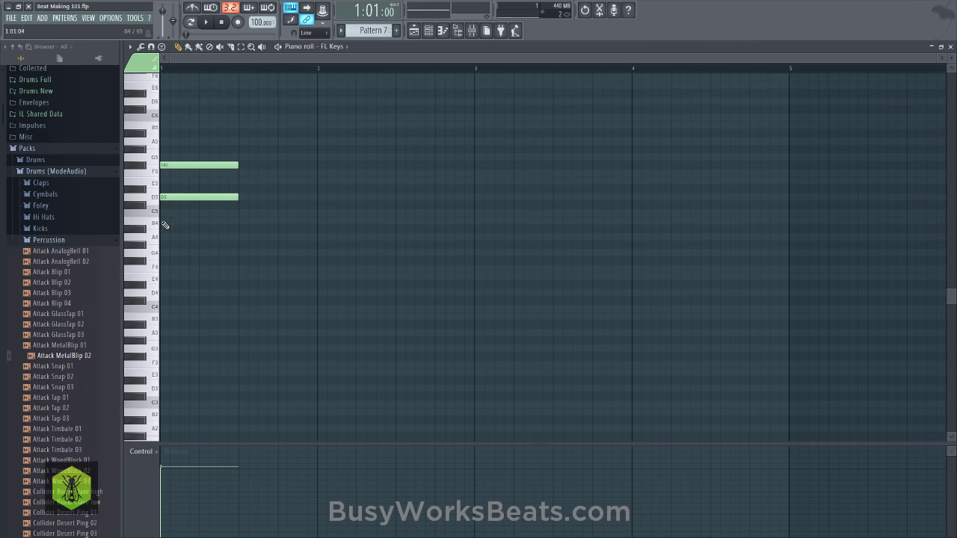
click(165, 221)
key(space)
key(space)
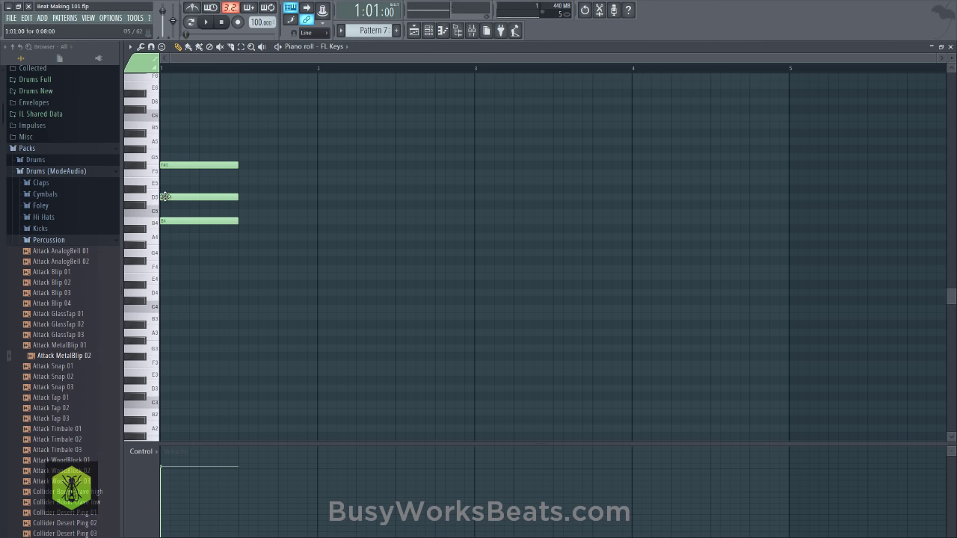
Compare the chord with its middle note raised to D#5 and moved back to D5, playing each version
click(165, 197)
key(space)
key(space)
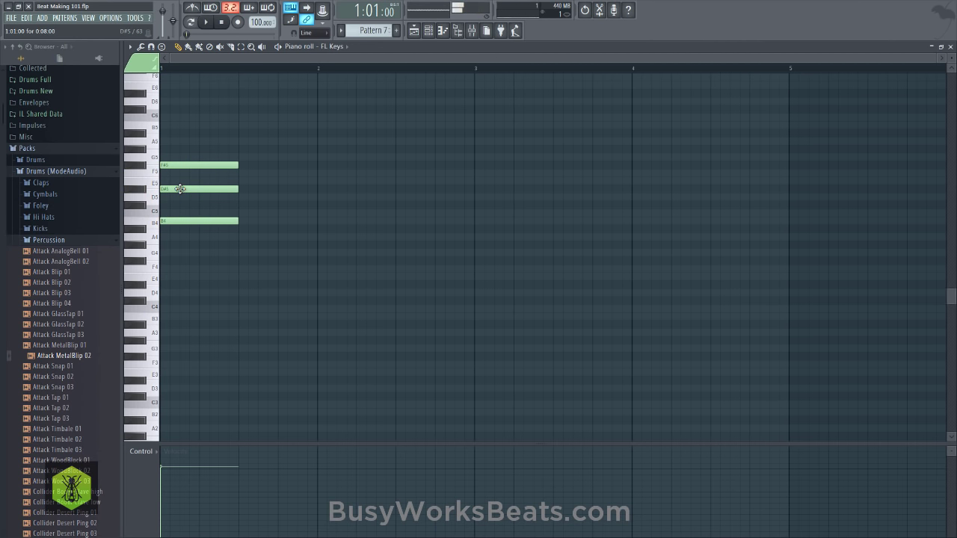
click(180, 196)
key(space)
key(space)
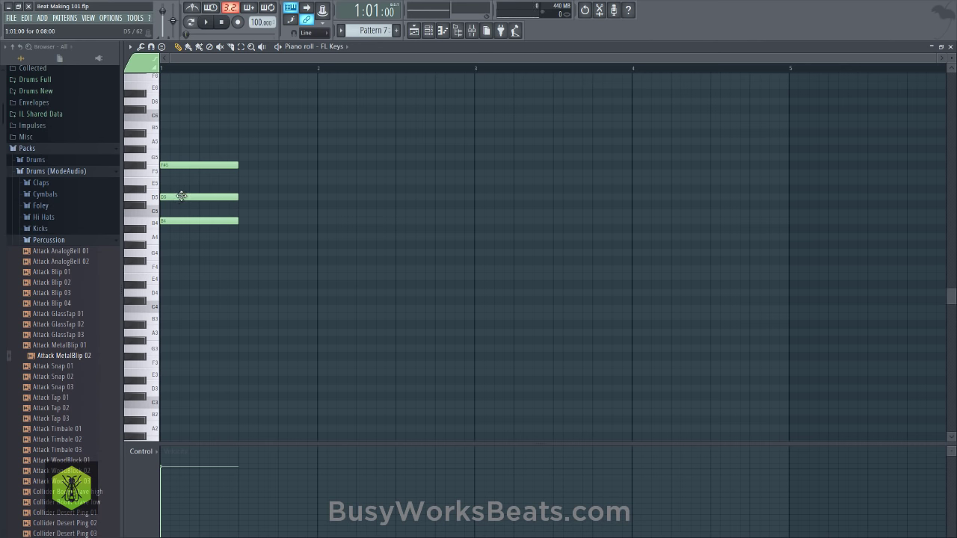
Play the chord and lengthen its three notes to fill the whole of bar 1
key(space)
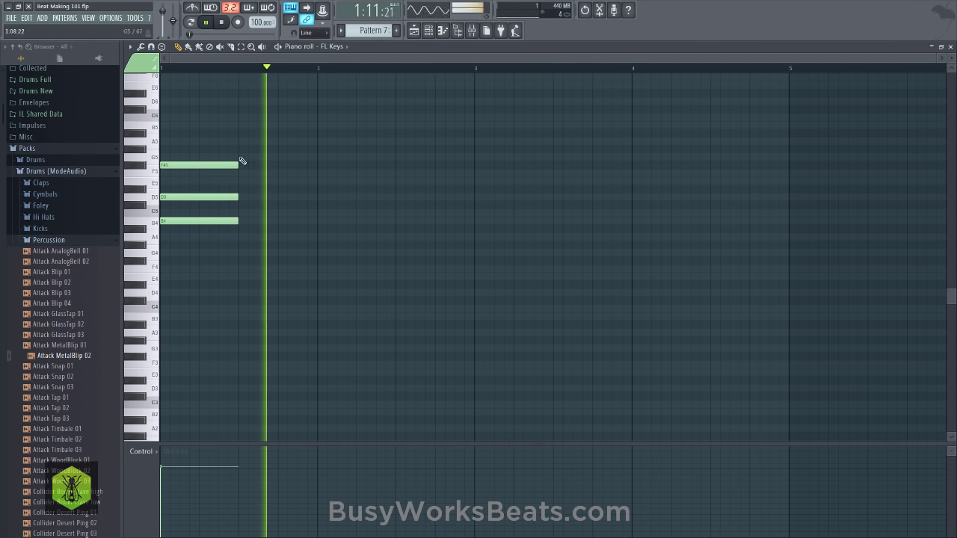
key(space)
drag(241, 154, 317, 220)
right_click(284, 266)
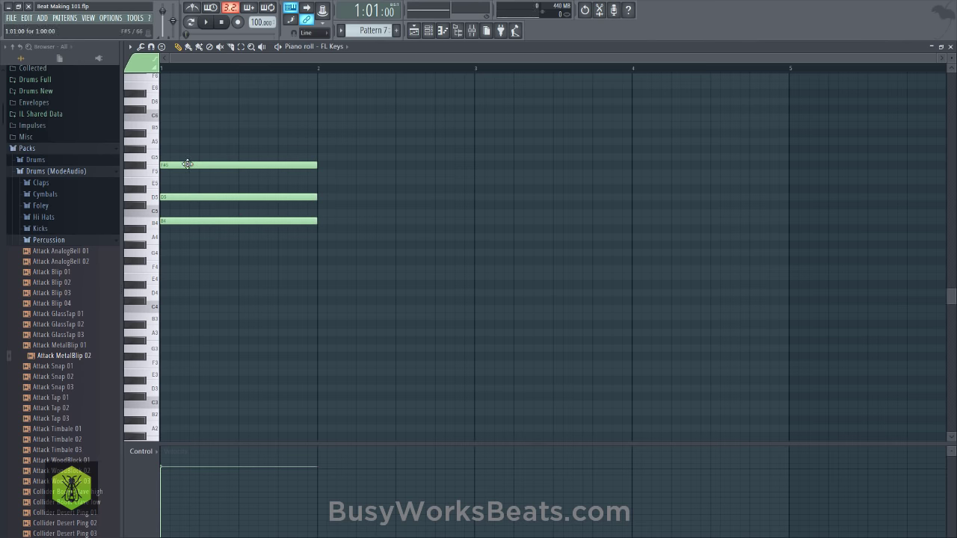
Audition candidate notes, add a one-bar A5 note on top of the chord and play the result
click(187, 164)
ctrl+click(169, 221)
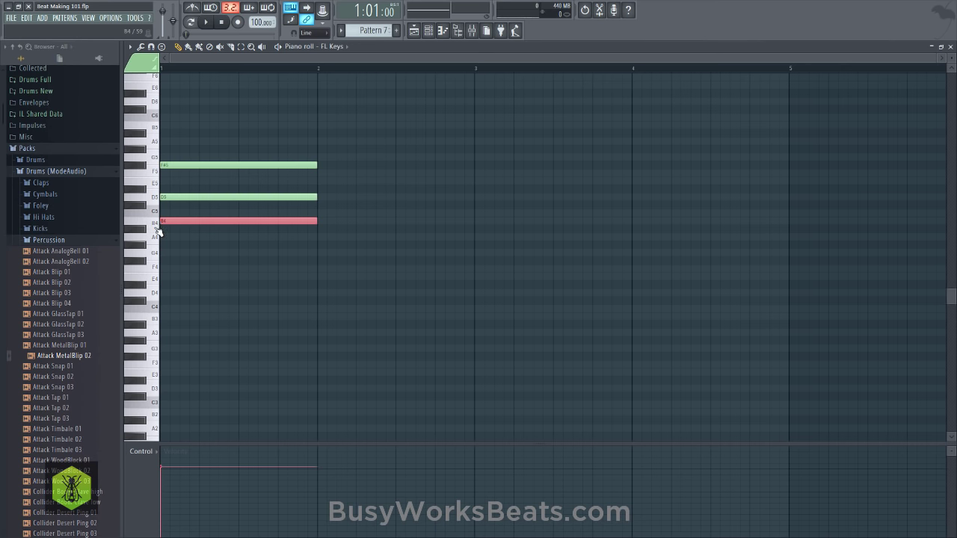
click(153, 218)
click(144, 207)
drag(143, 208, 181, 132)
click(172, 141)
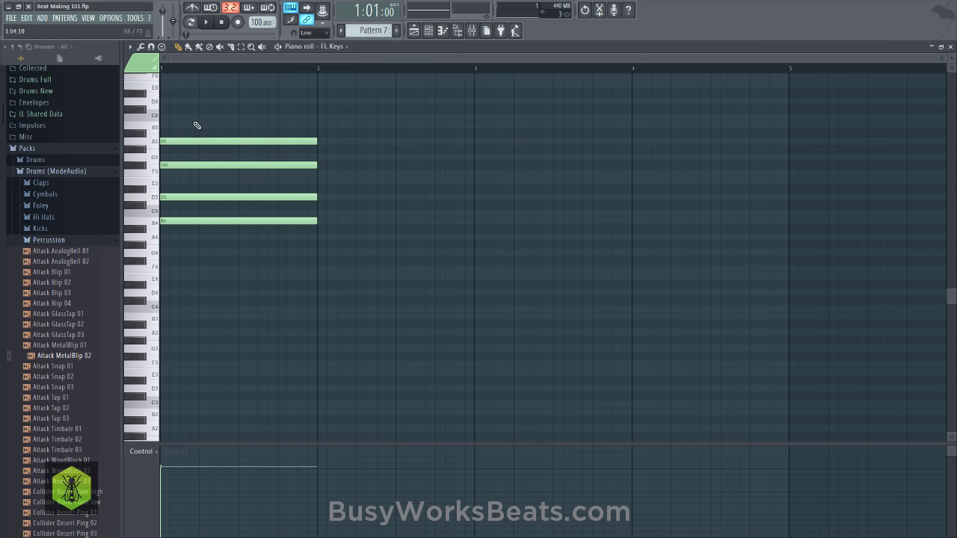
key(space)
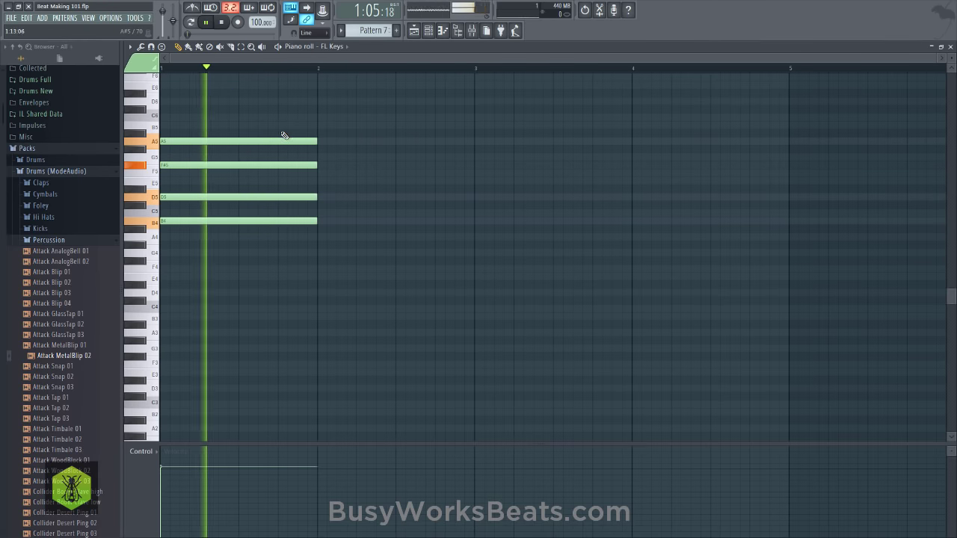
key(space)
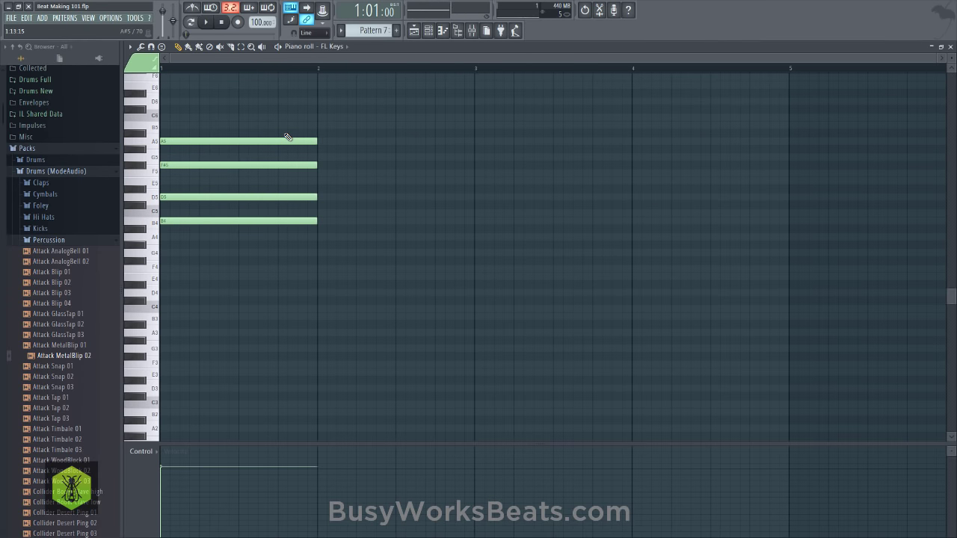
Transpose the whole chord down one octave and back up, playing it in each register
ctrl+drag(288, 137, 251, 154)
ctrl+click(253, 109)
key(ctrl+Down)
key(space)
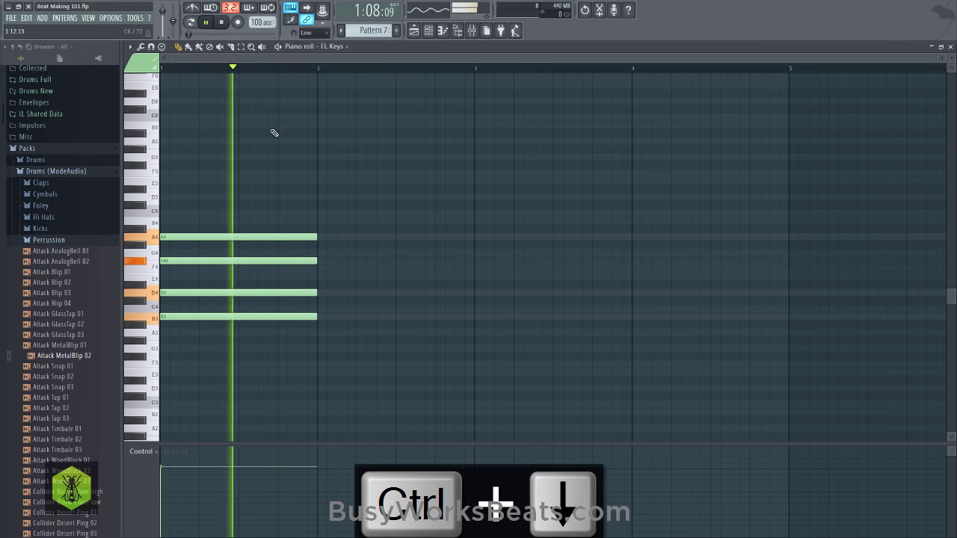
key(space)
key(ctrl+Up)
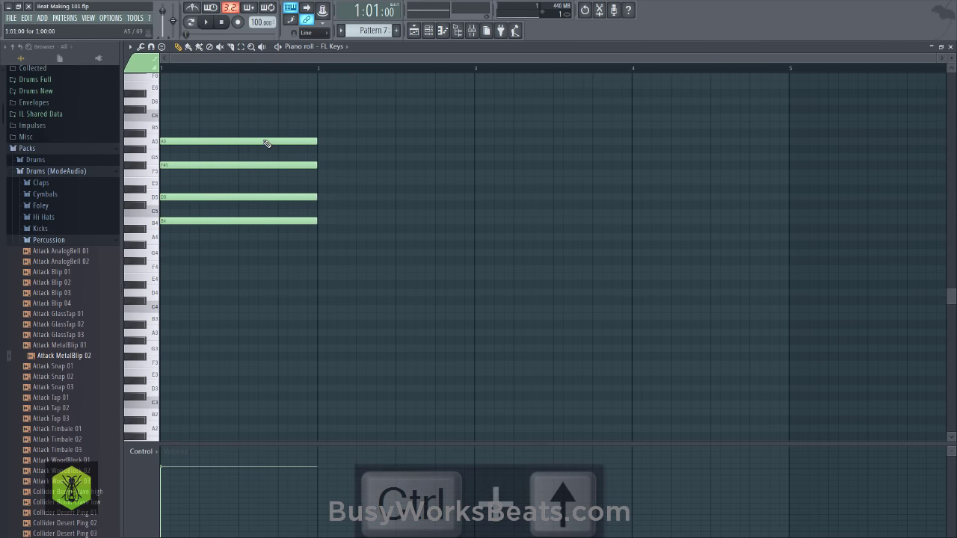
key(space)
key(space)
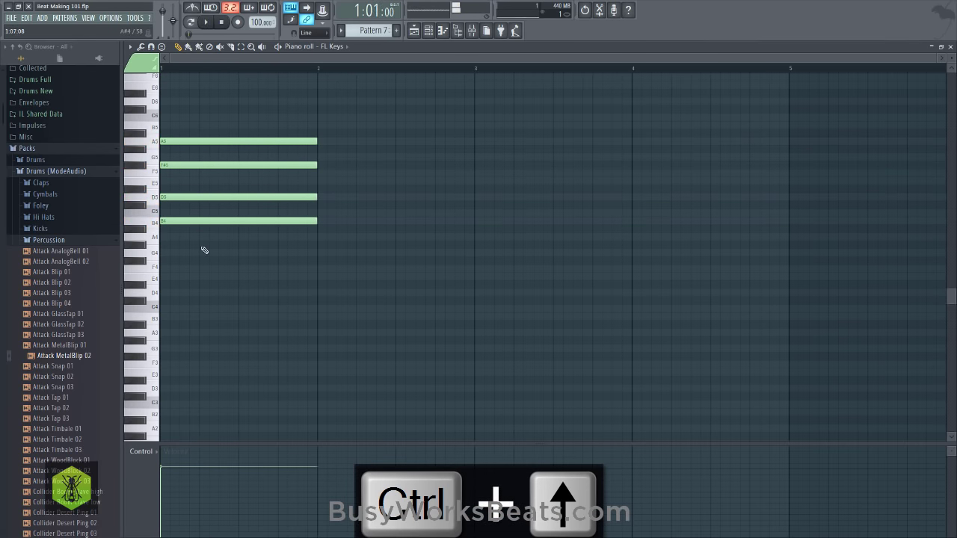
Add a B3 bass note beneath the chord and extend all five notes to the end of bar 2 during playback
click(172, 318)
key(space)
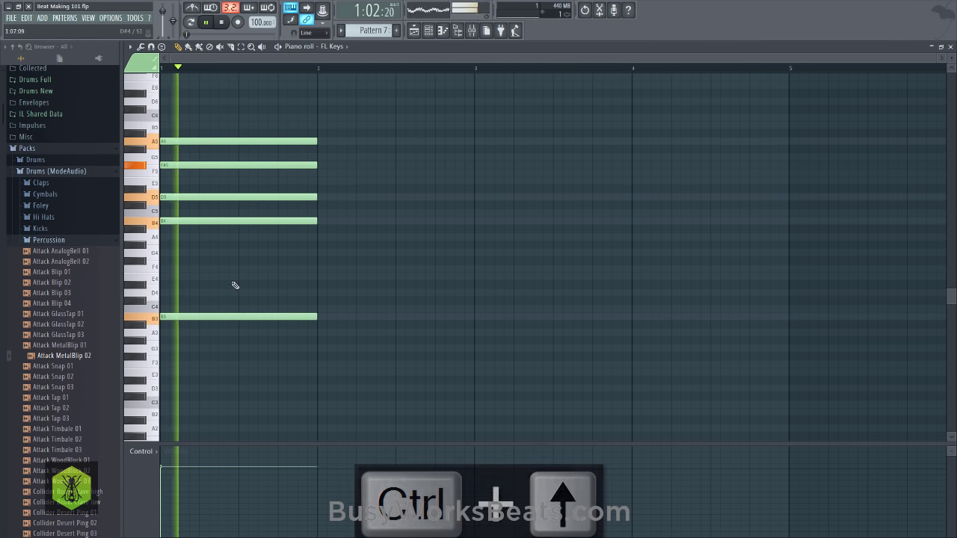
drag(342, 331, 470, 149)
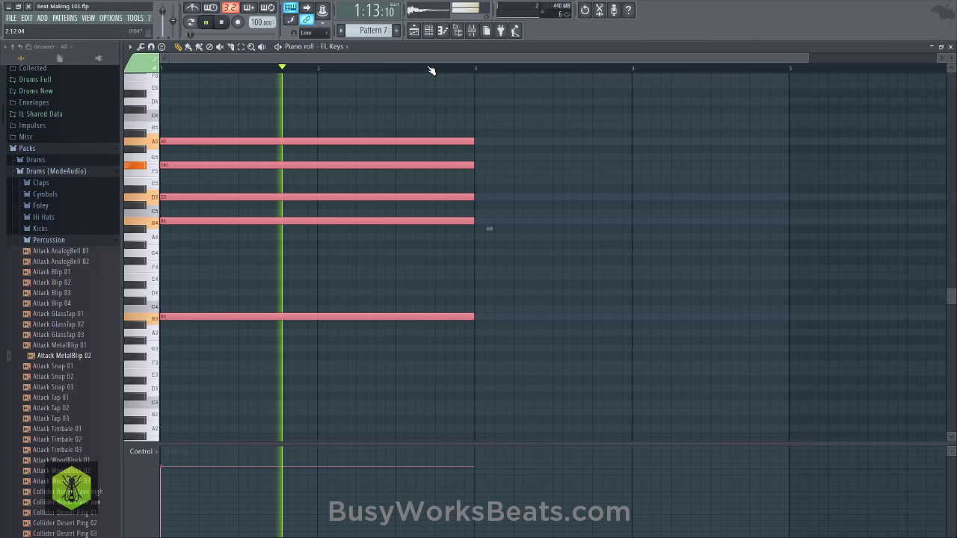
scroll(438, 70, down, 1)
click(444, 135)
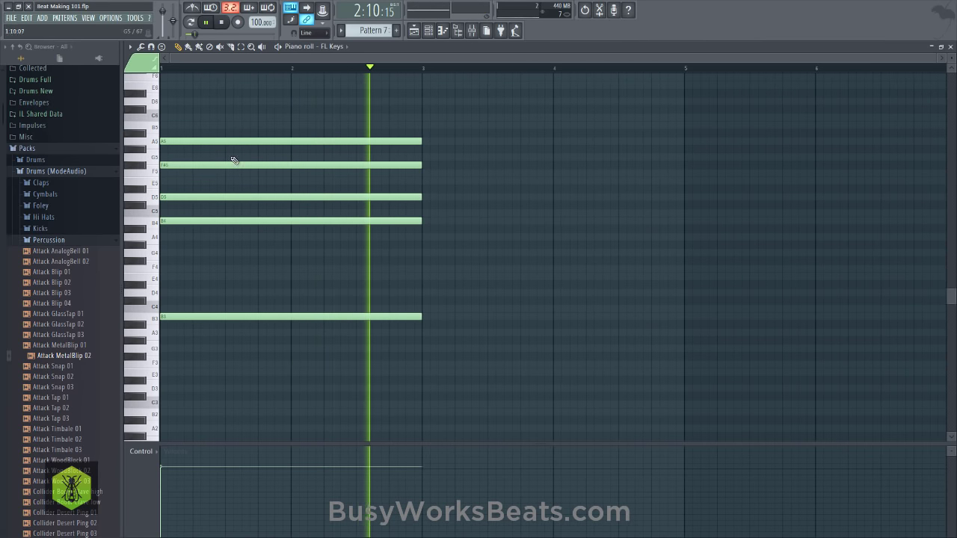
key(space)
Stop playback and audition A5, B4, G4 and F#4 to find the root of the second chord
click(151, 141)
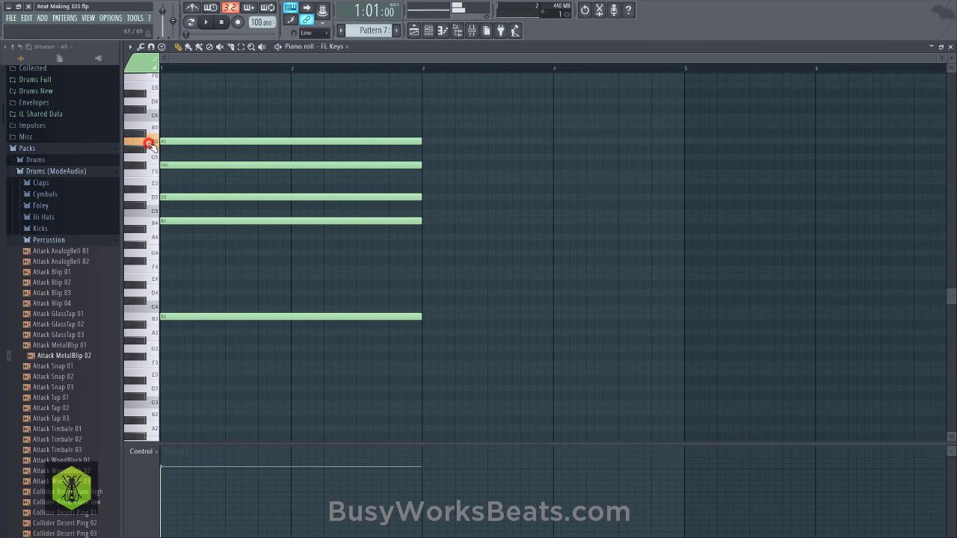
click(152, 219)
click(159, 267)
click(149, 252)
click(139, 260)
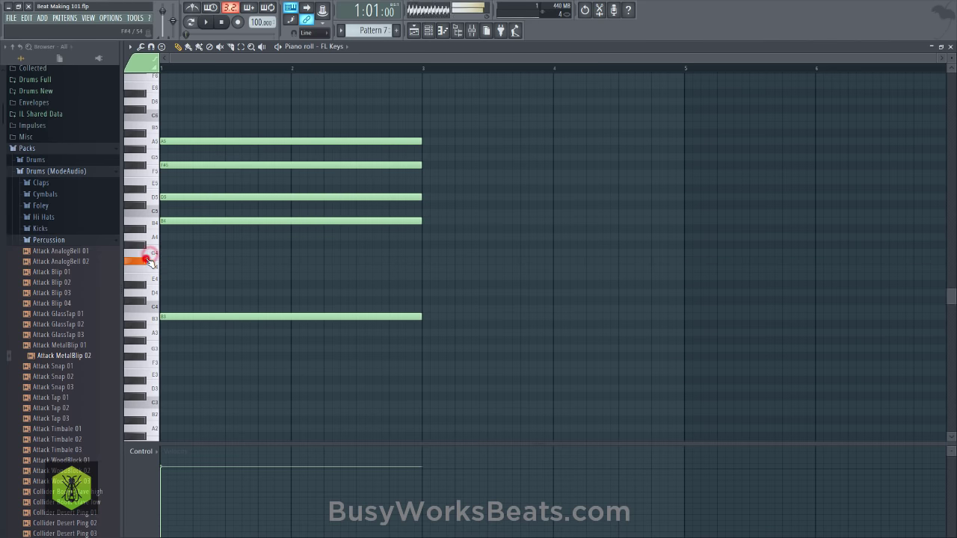
Try a G4 note at bar 3, remove it, and place two-bar F#4 and F#3 notes there instead
click(423, 255)
right_click(429, 256)
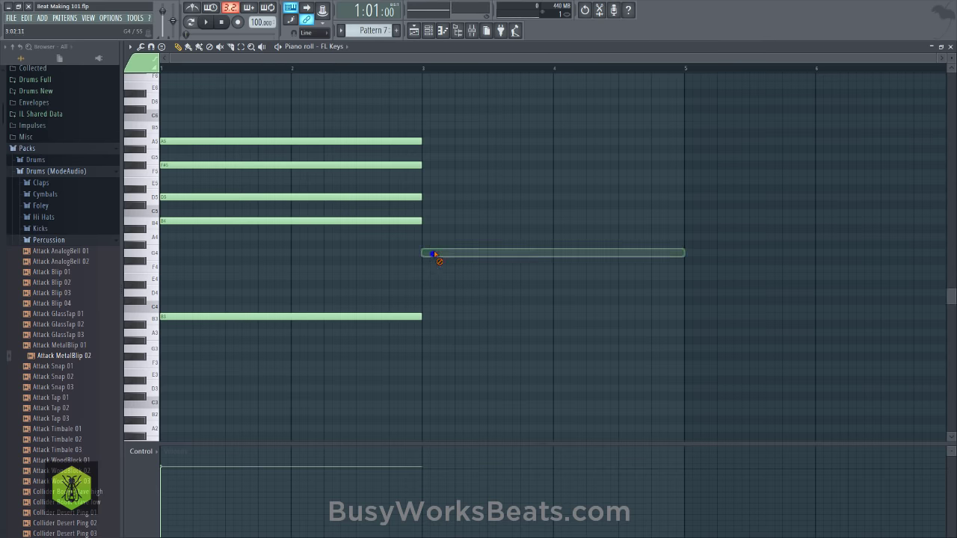
click(423, 253)
right_click(429, 253)
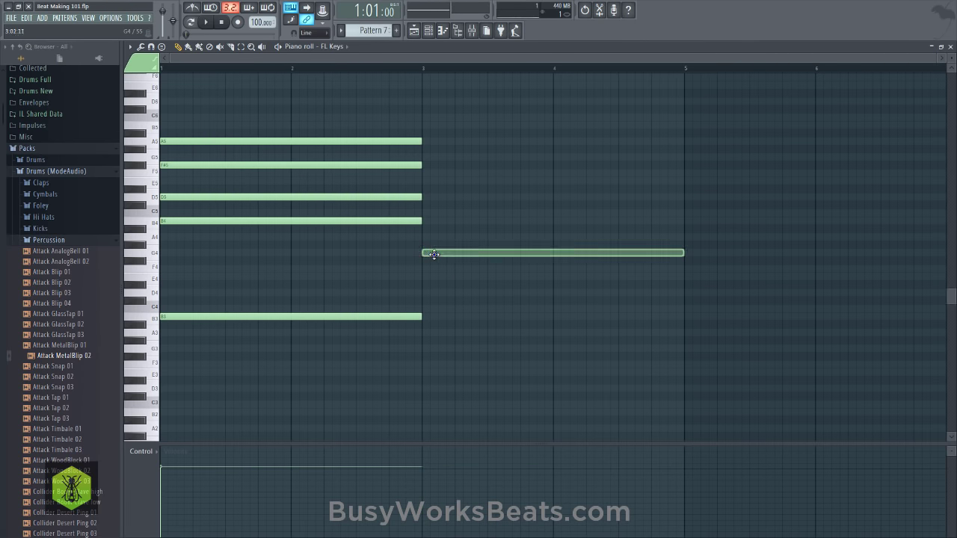
click(423, 260)
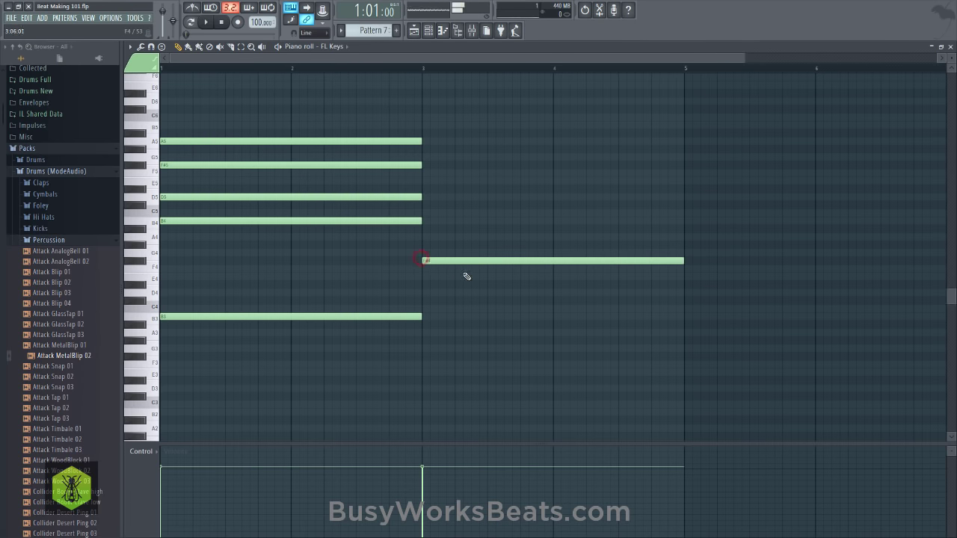
click(424, 356)
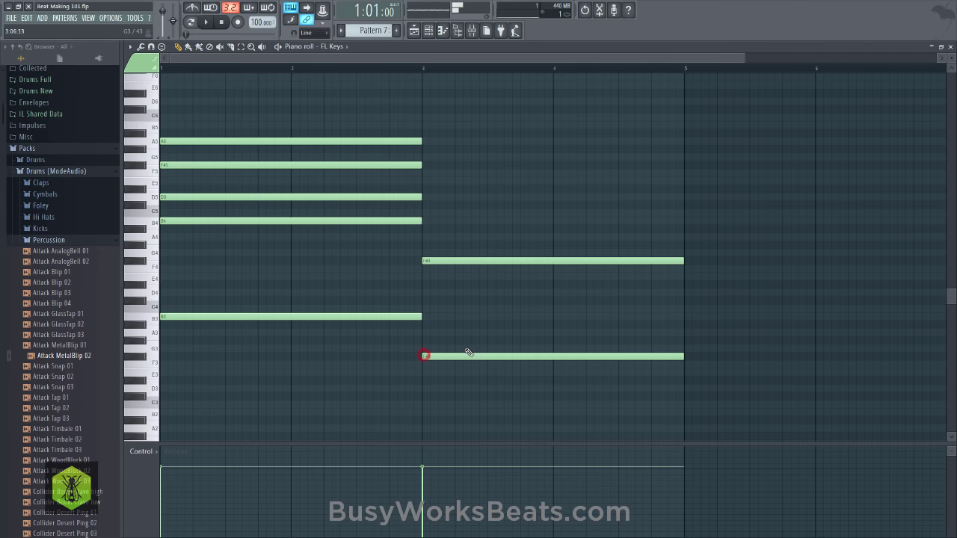
Trim the Pattern 7 clip on playlist track 4 to two bars, play it, and stretch it back to four bars
scroll(457, 315, up, 2)
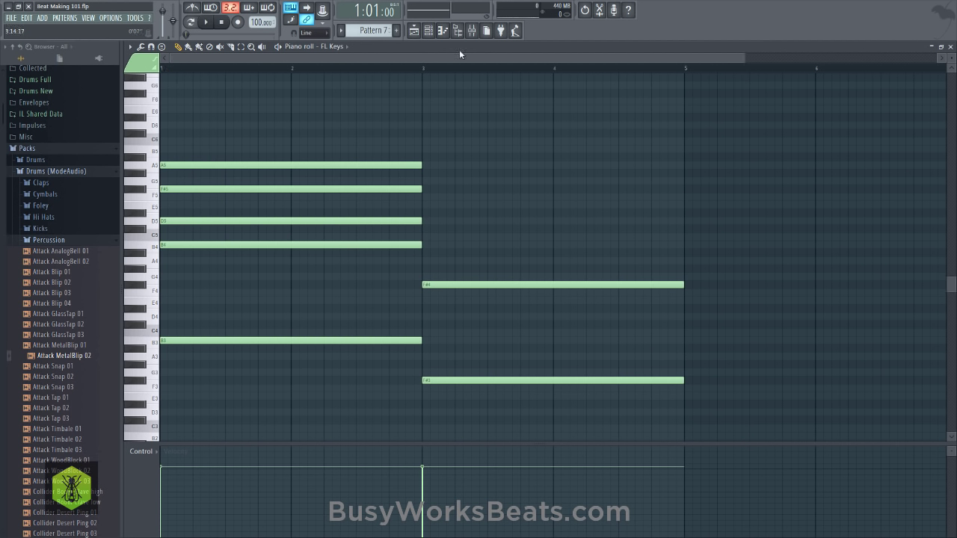
click(411, 33)
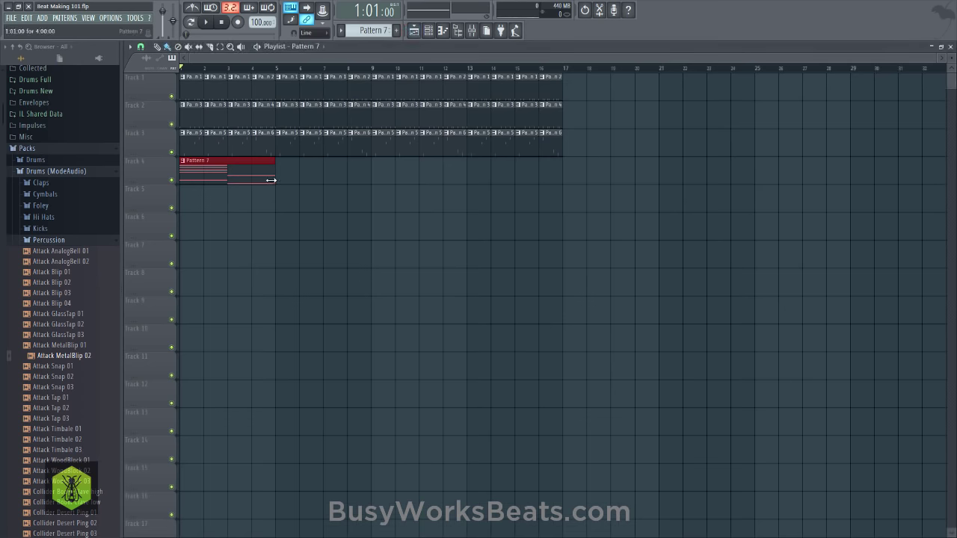
drag(270, 180, 230, 181)
key(space)
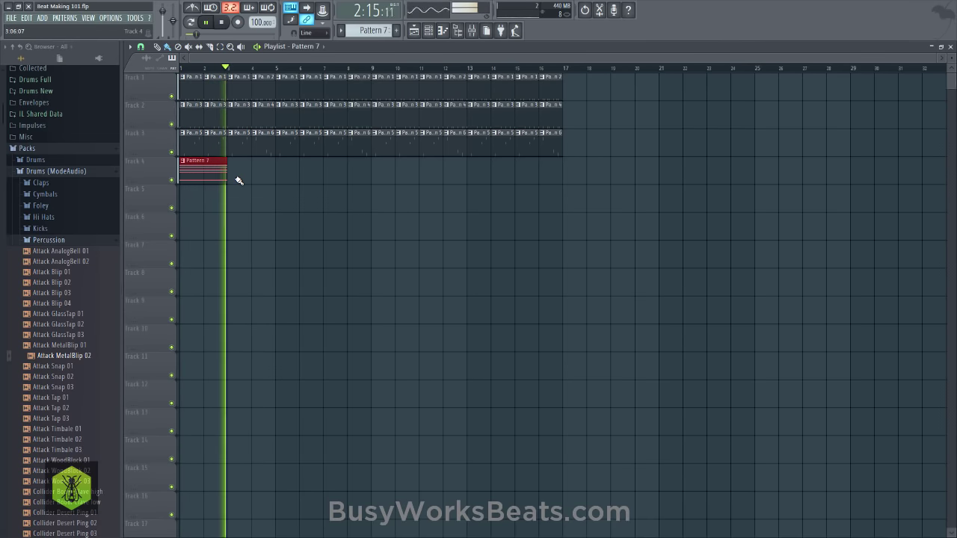
key(space)
drag(227, 172, 277, 173)
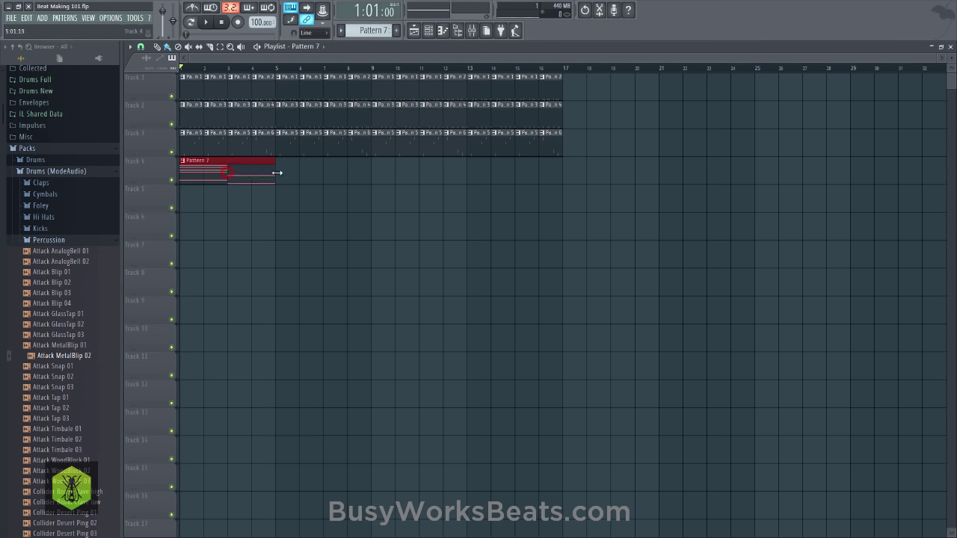
click(428, 30)
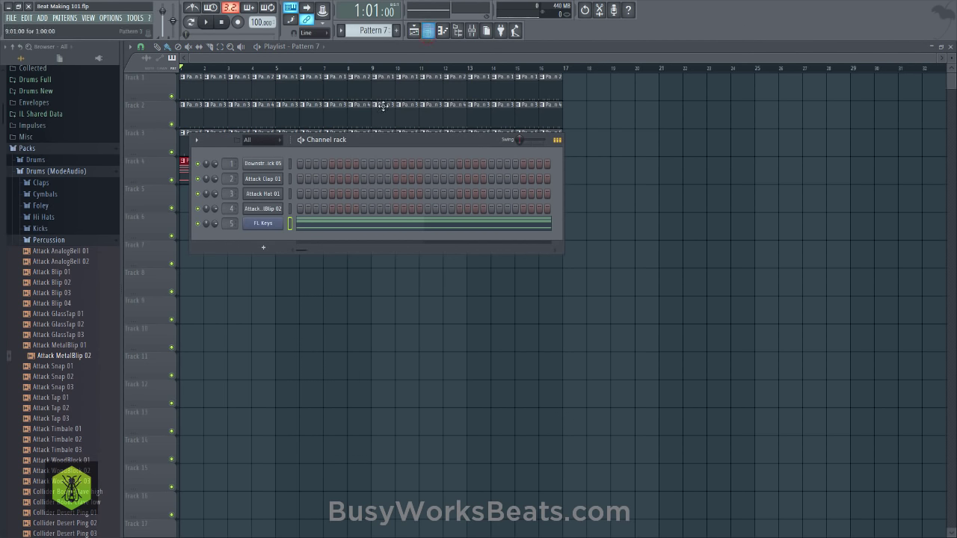
click(330, 278)
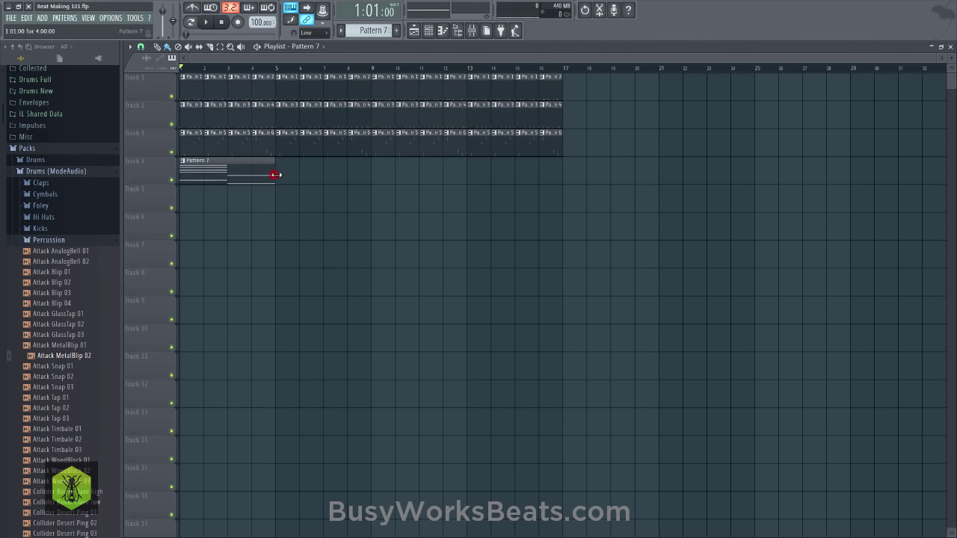
mouse_move(275, 174)
mouse_down()
mouse_move(494, 165)
mouse_move(562, 175)
mouse_move(331, 179)
mouse_move(278, 171)
mouse_up()
Complete the second FL Keys chord in Pattern 7 with two-bar A4, C#5 and E5 notes starting at bar 3
click(432, 30)
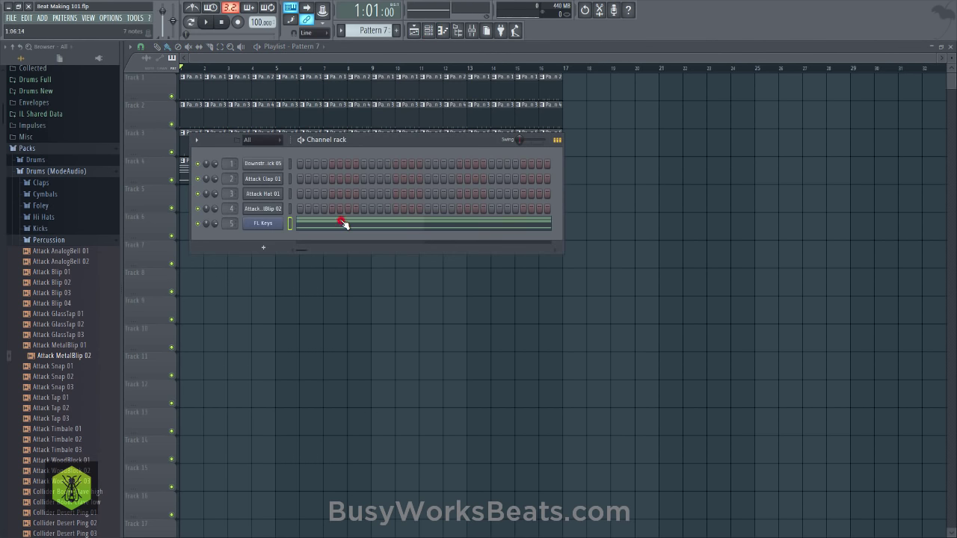
click(344, 223)
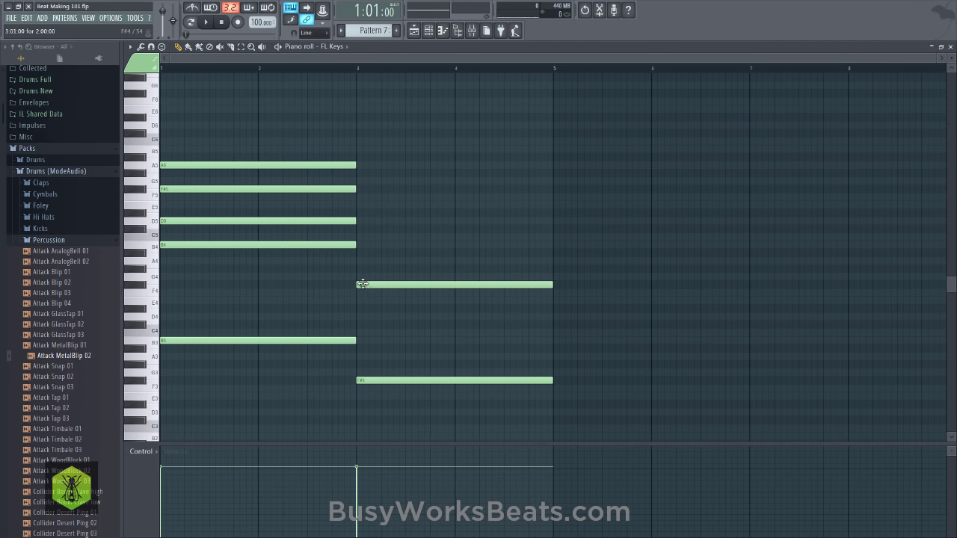
click(362, 283)
click(360, 260)
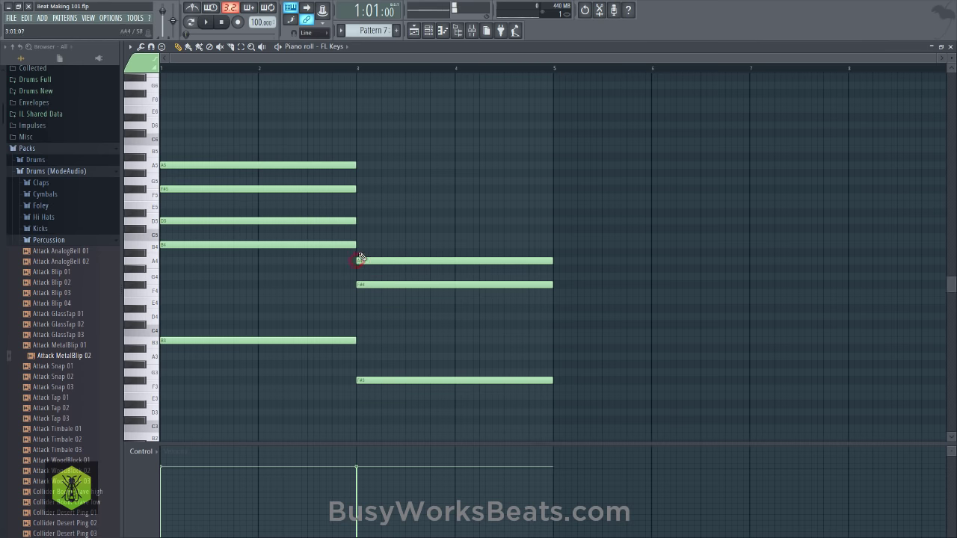
click(360, 229)
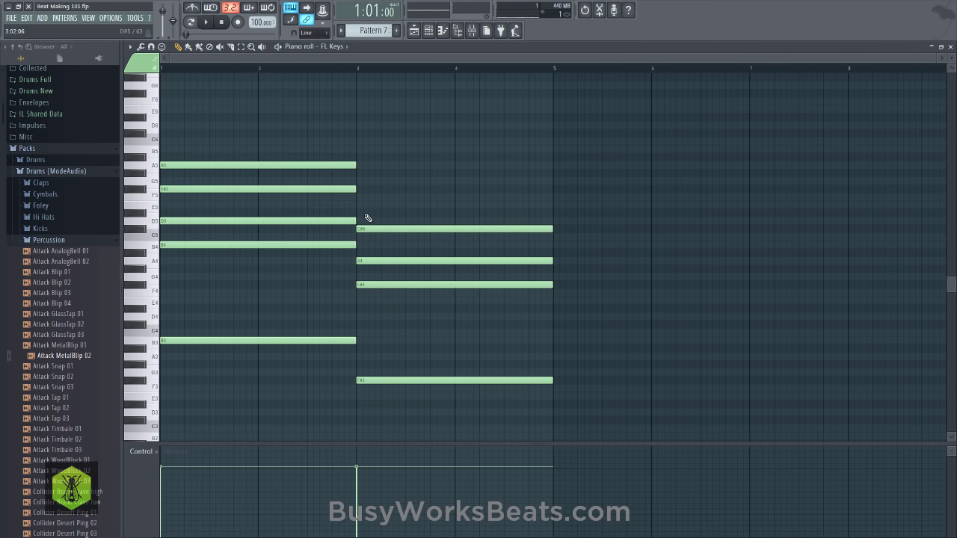
click(359, 206)
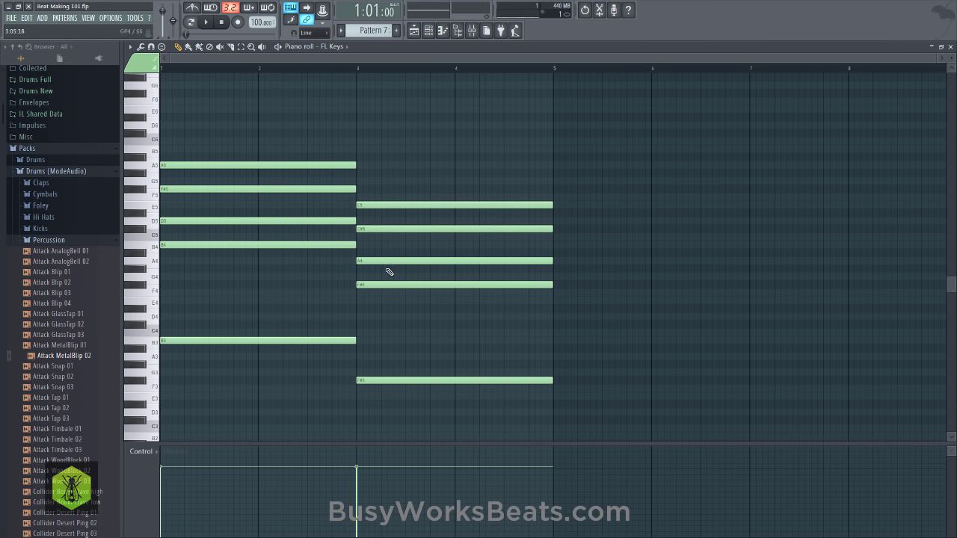
Play the two-chord progression twice to hear it with the drums
key(space)
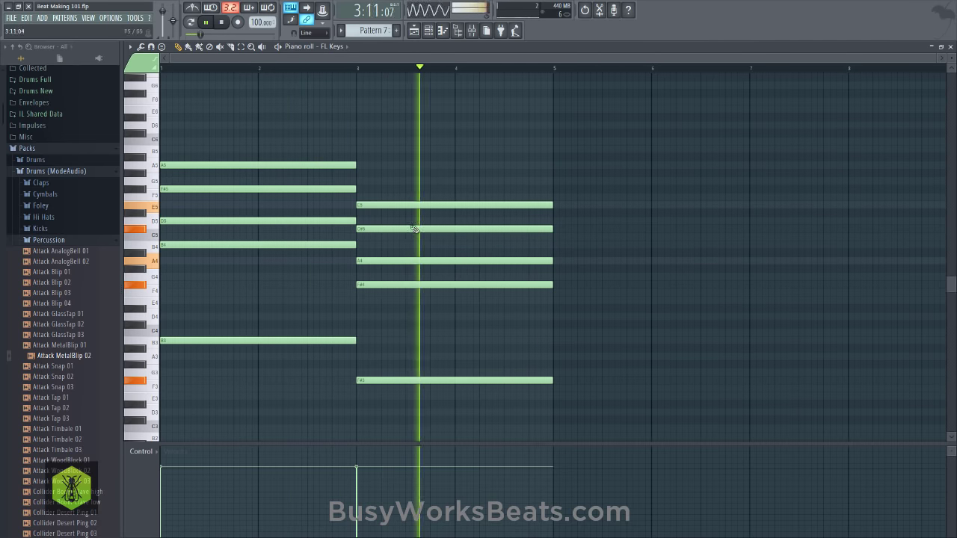
key(space)
key(space)
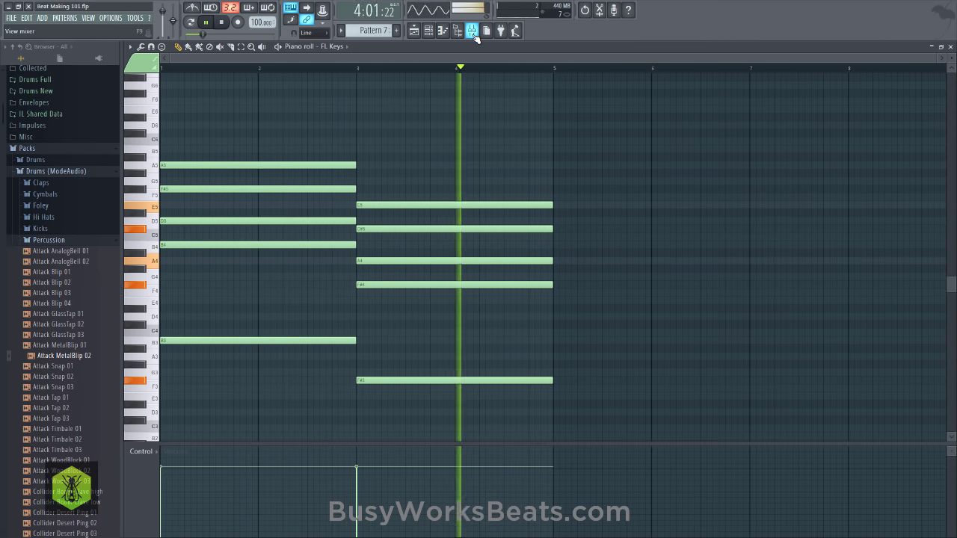
key(space)
Inspect the Attack MetalBlip 02 channel settings and its Pattern 6 steps, and return to the FL Keys chords in Pattern 7
click(428, 31)
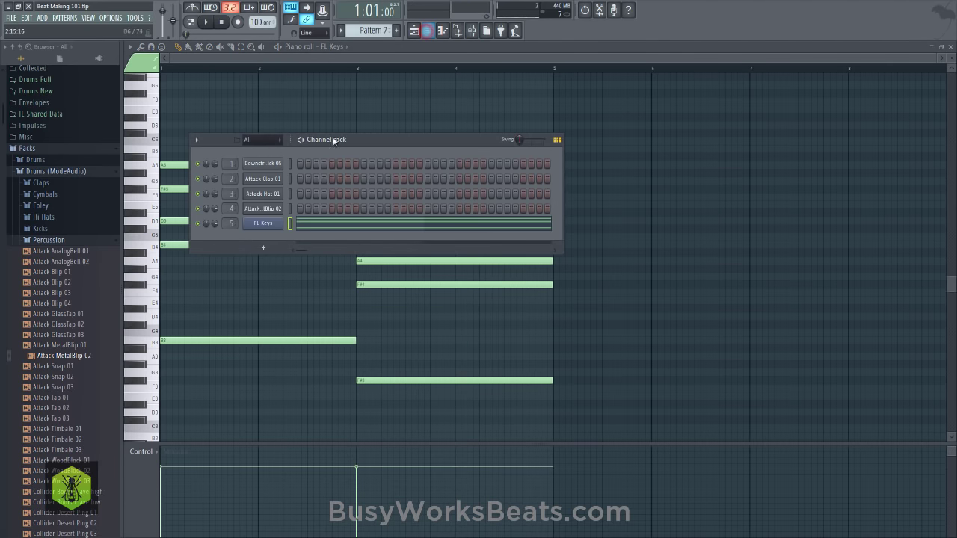
click(274, 208)
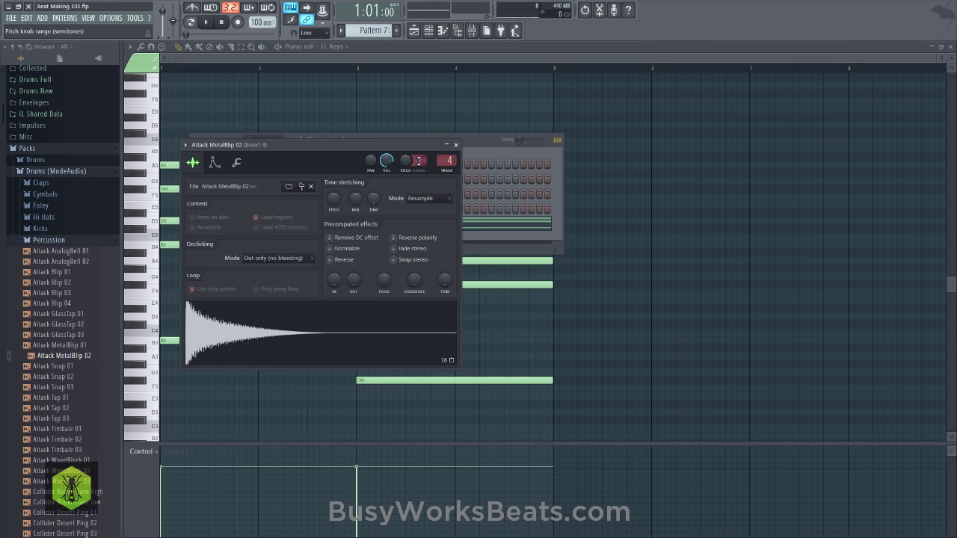
click(479, 146)
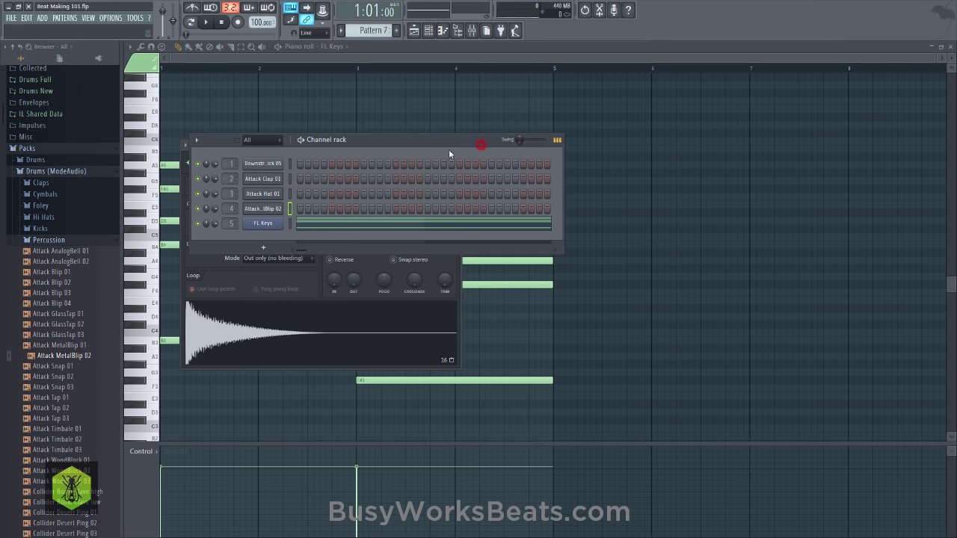
click(270, 209)
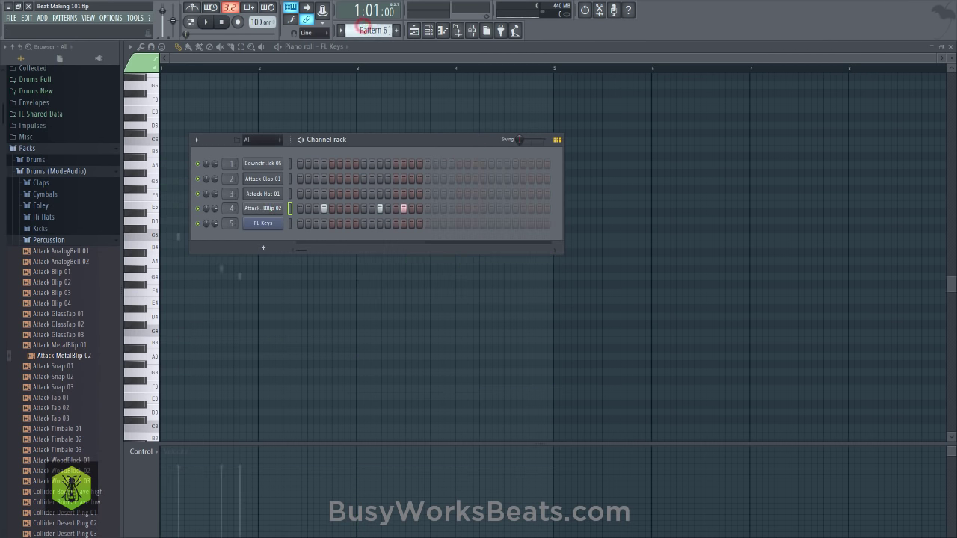
click(299, 220)
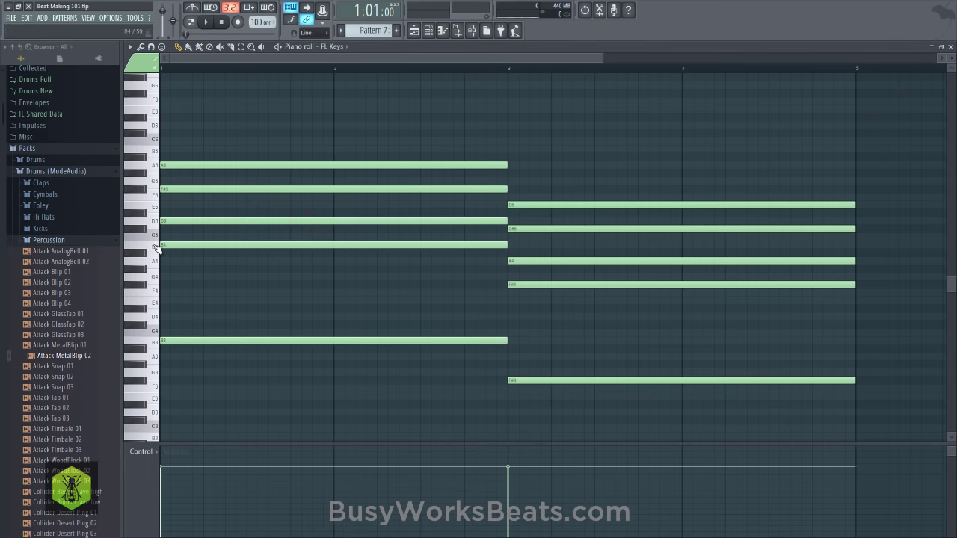
View Pattern 6's Attack MetalBlip 02 notes in the piano roll, audition B4, and close the piano roll
click(426, 32)
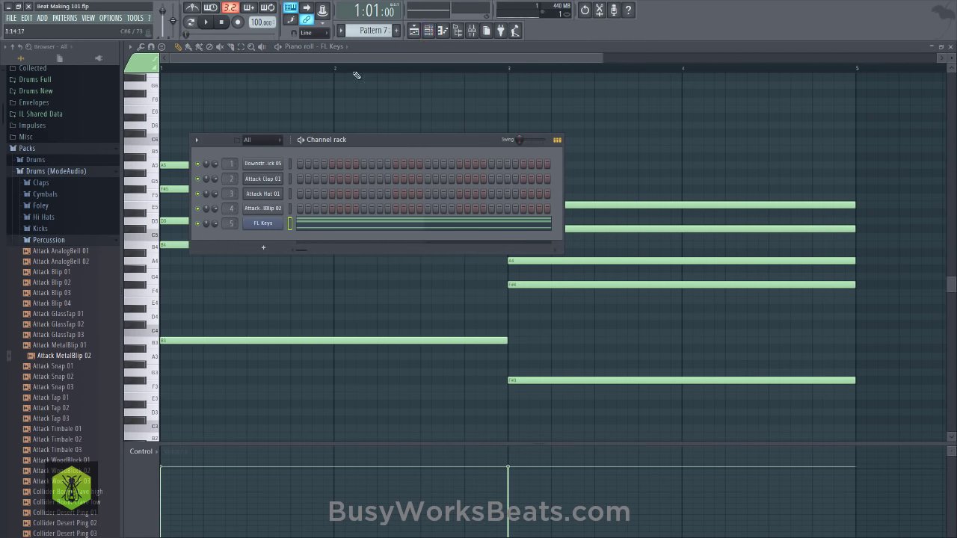
scroll(374, 28, up, 1)
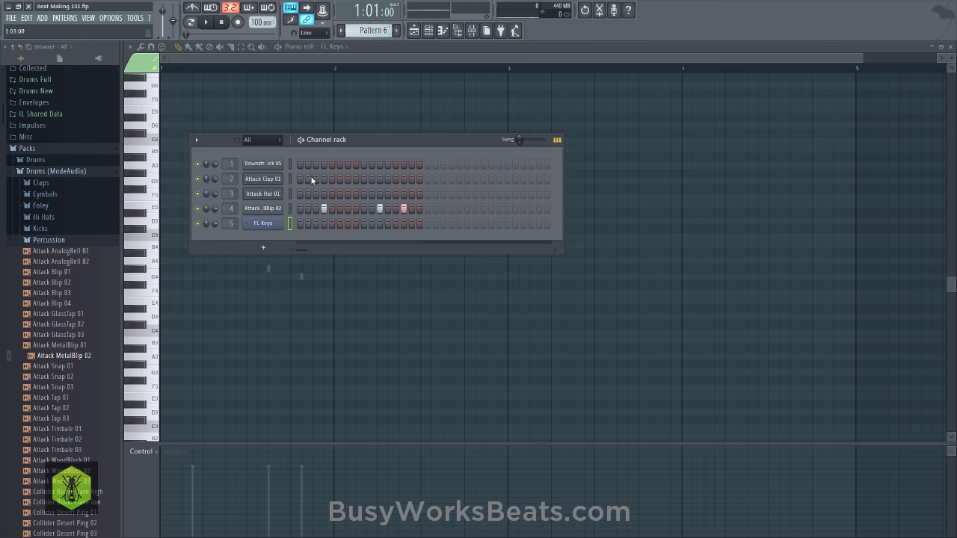
right_click(278, 212)
click(314, 210)
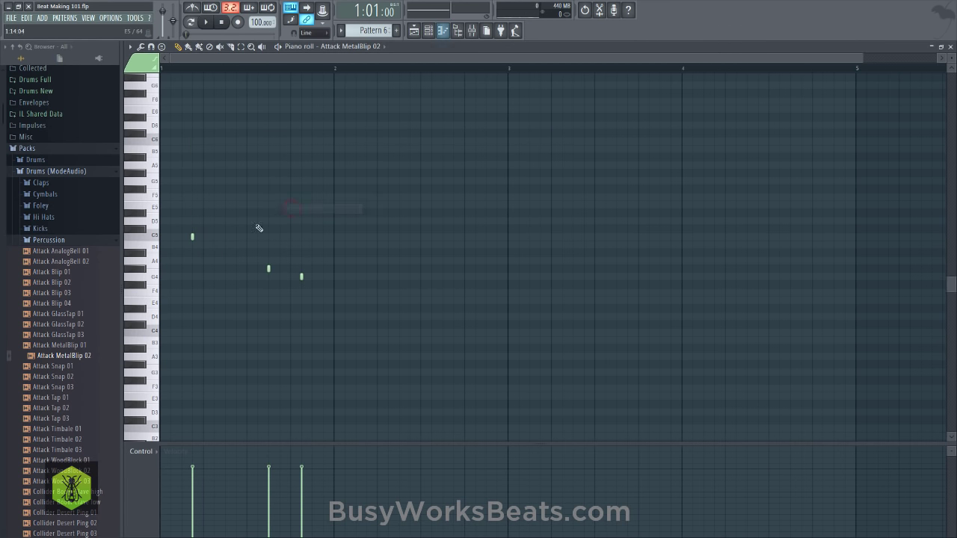
click(155, 247)
click(950, 47)
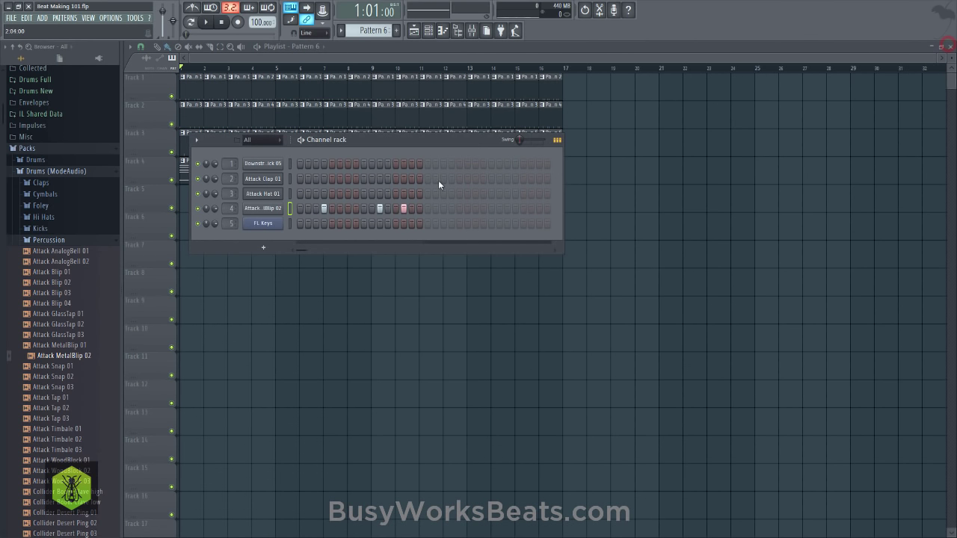
During playback, set the Attack MetalBlip 02 pitch range to 3 semitones and lower its channel pitch to about -287 cents
click(261, 208)
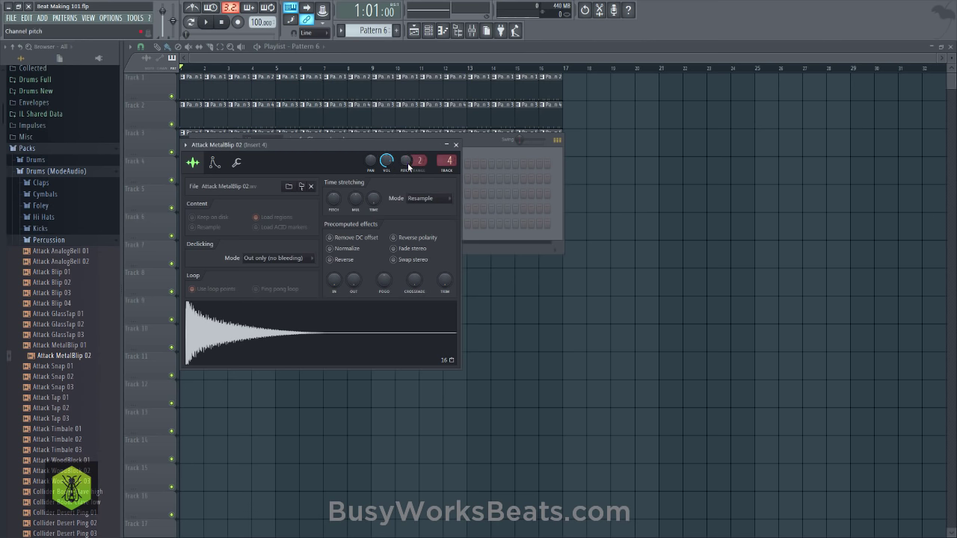
key(space)
drag(409, 162, 409, 220)
scroll(407, 164, down, 2)
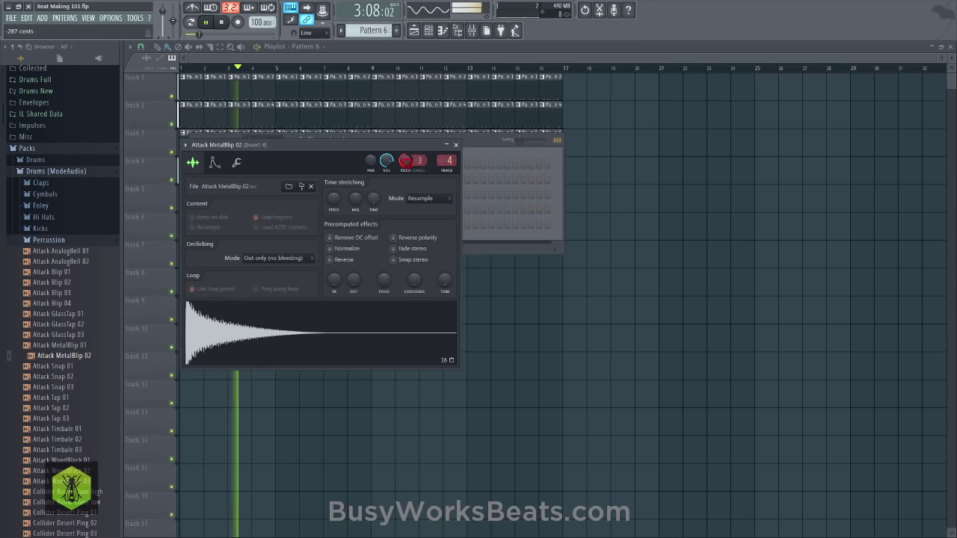
click(455, 144)
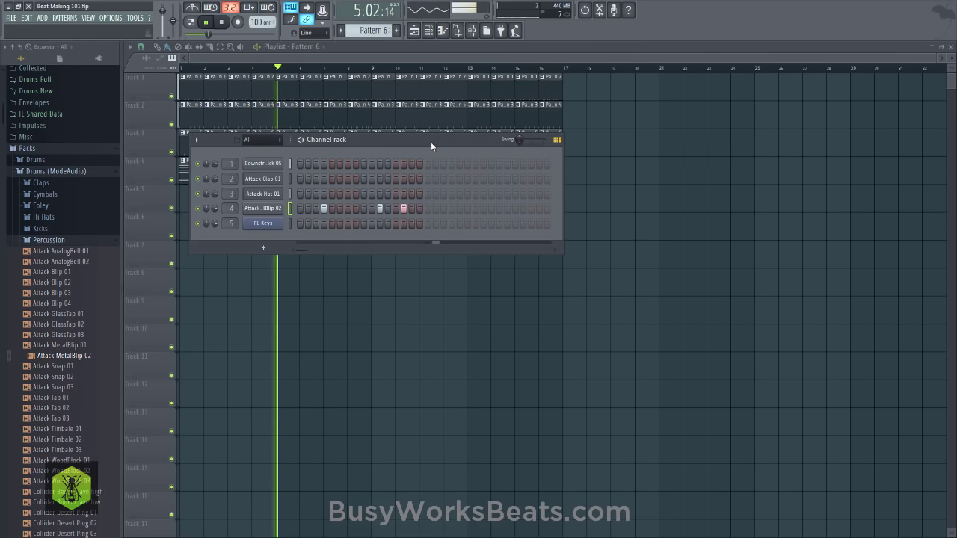
Stop playback and repeat the four-bar Pattern 7 clip along track 4 to the end of bar 16
scroll(383, 33, down, 1)
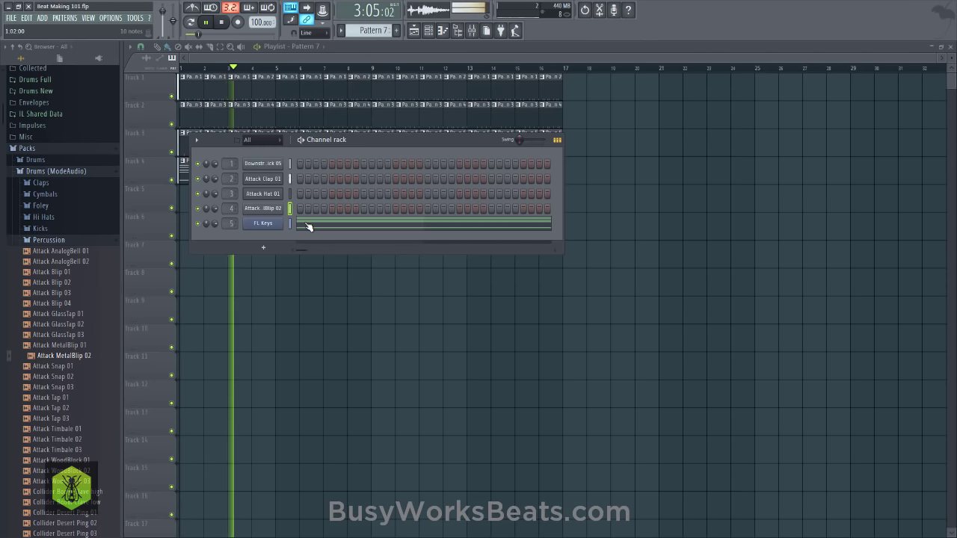
right_click(322, 291)
key(space)
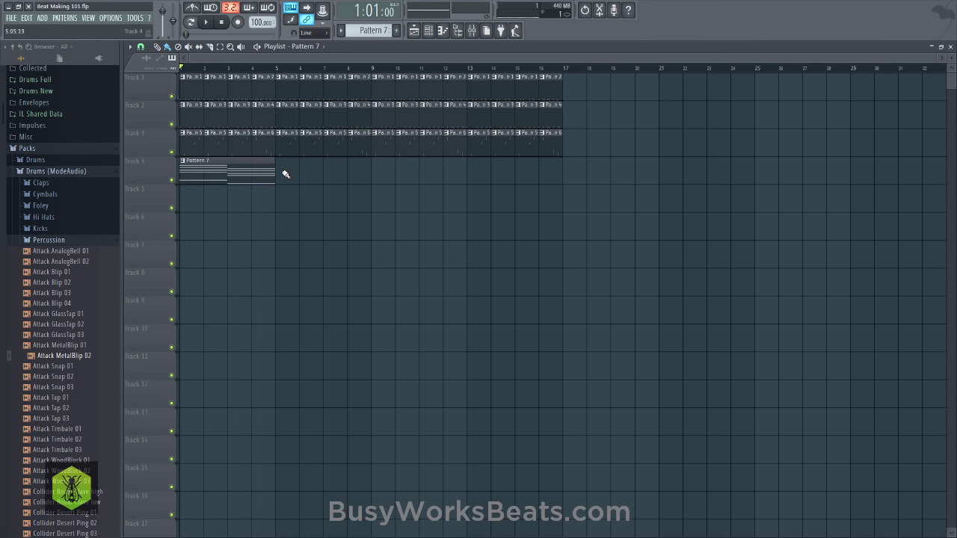
mouse_move(285, 174)
mouse_down()
mouse_move(510, 169)
mouse_move(509, 237)
mouse_up()
Play the arrangement, lower the mixer's Insert 5 fader to about the level of the Insert 3 and 4 faders, and stop playback
key(space)
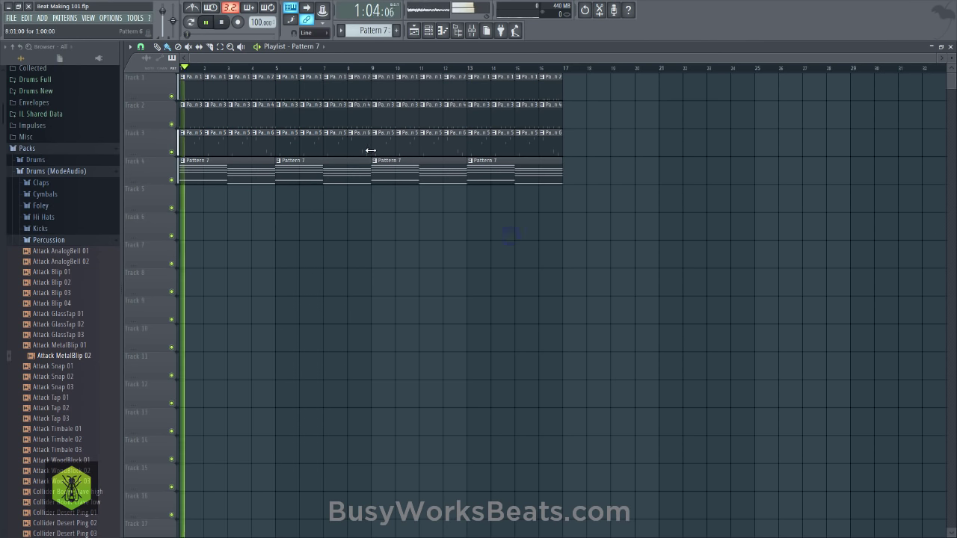
click(457, 31)
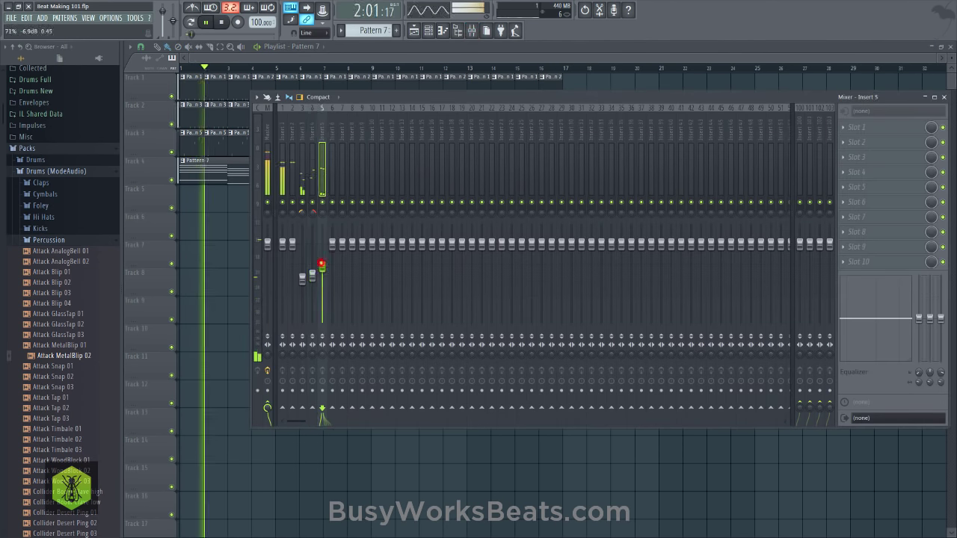
drag(321, 265, 333, 279)
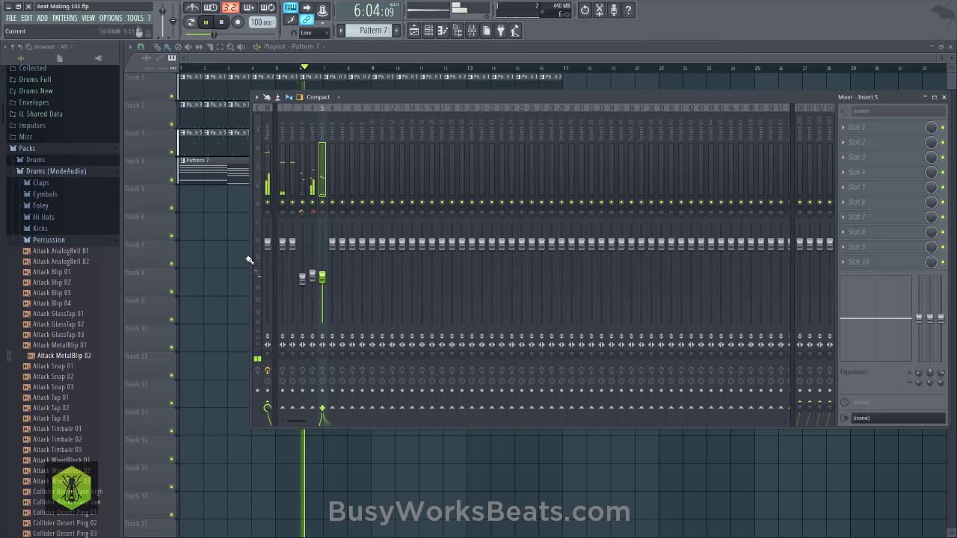
key(F9)
click(428, 30)
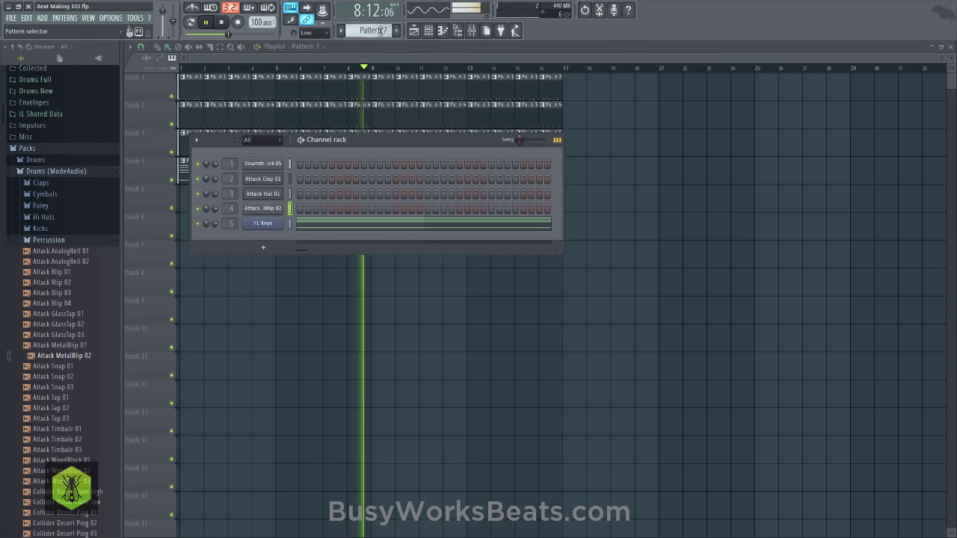
key(space)
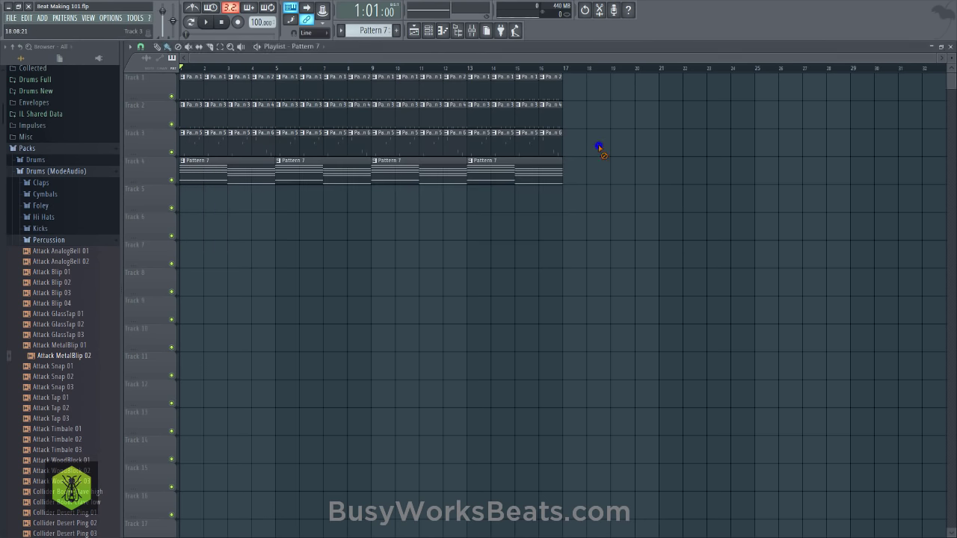
key(F6)
Review mixer inserts 1 and 4 and show the channel rack with the Pattern 7 channels
click(472, 30)
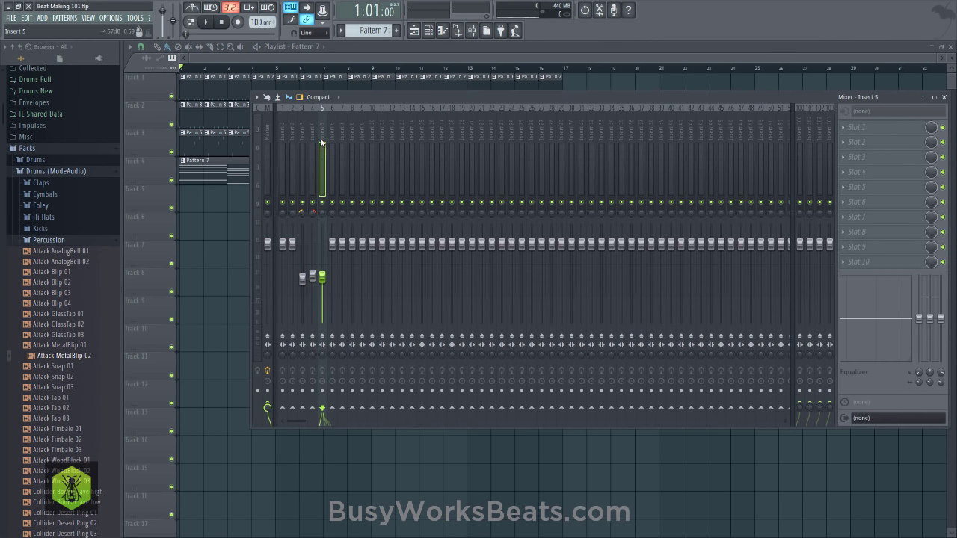
click(287, 124)
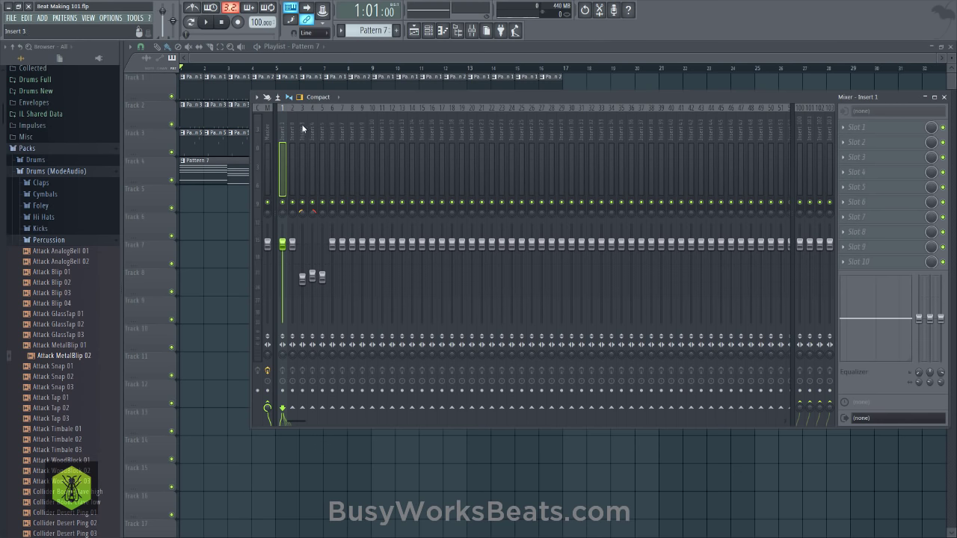
click(311, 133)
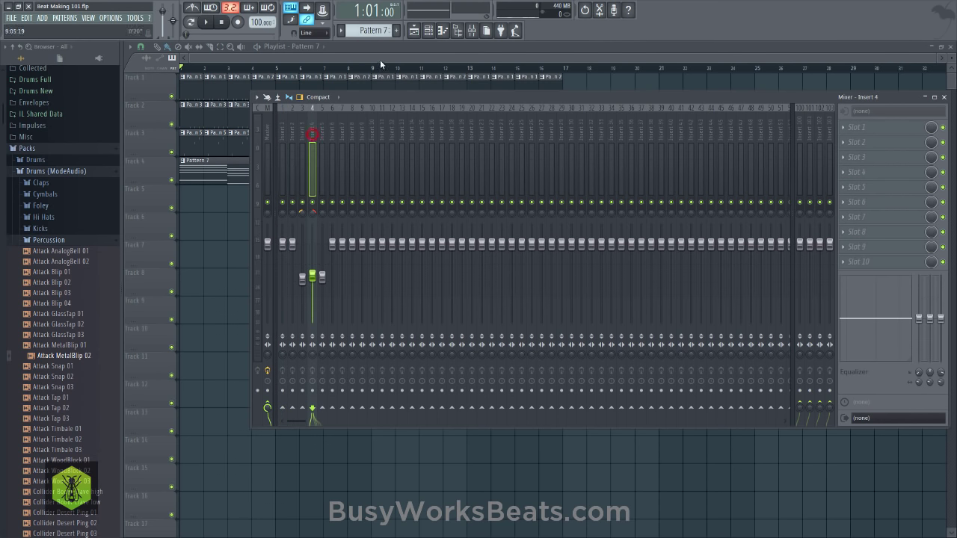
click(428, 31)
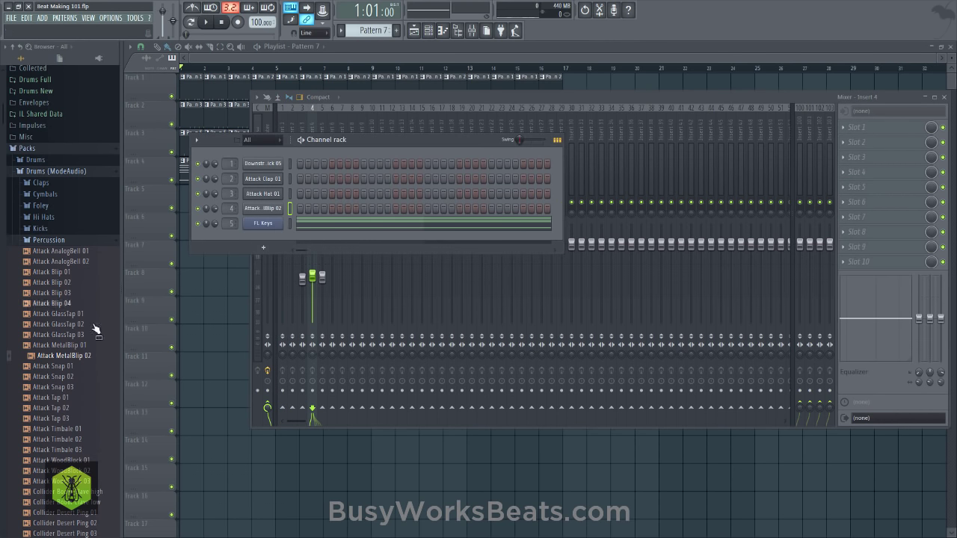